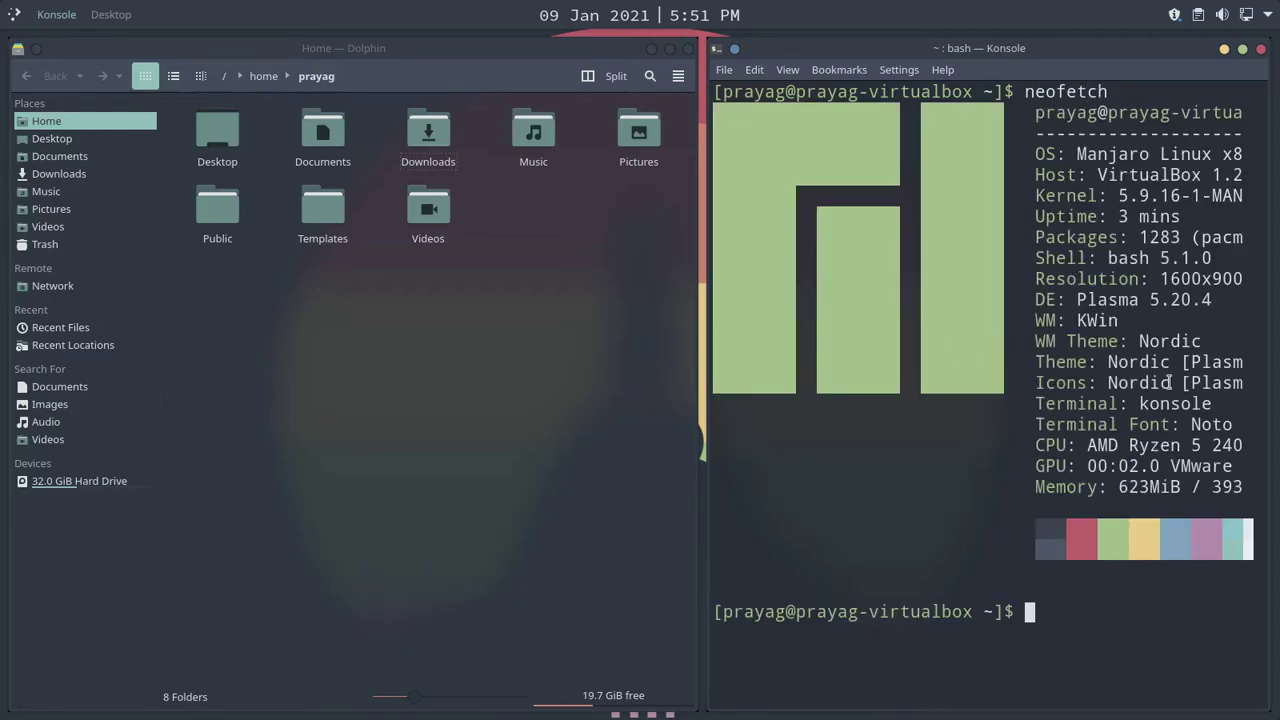
# Step: Reduce the terminal's text size and launch Htop to check the system's memory usage
pyautogui.scroll(-8, 960, 366)
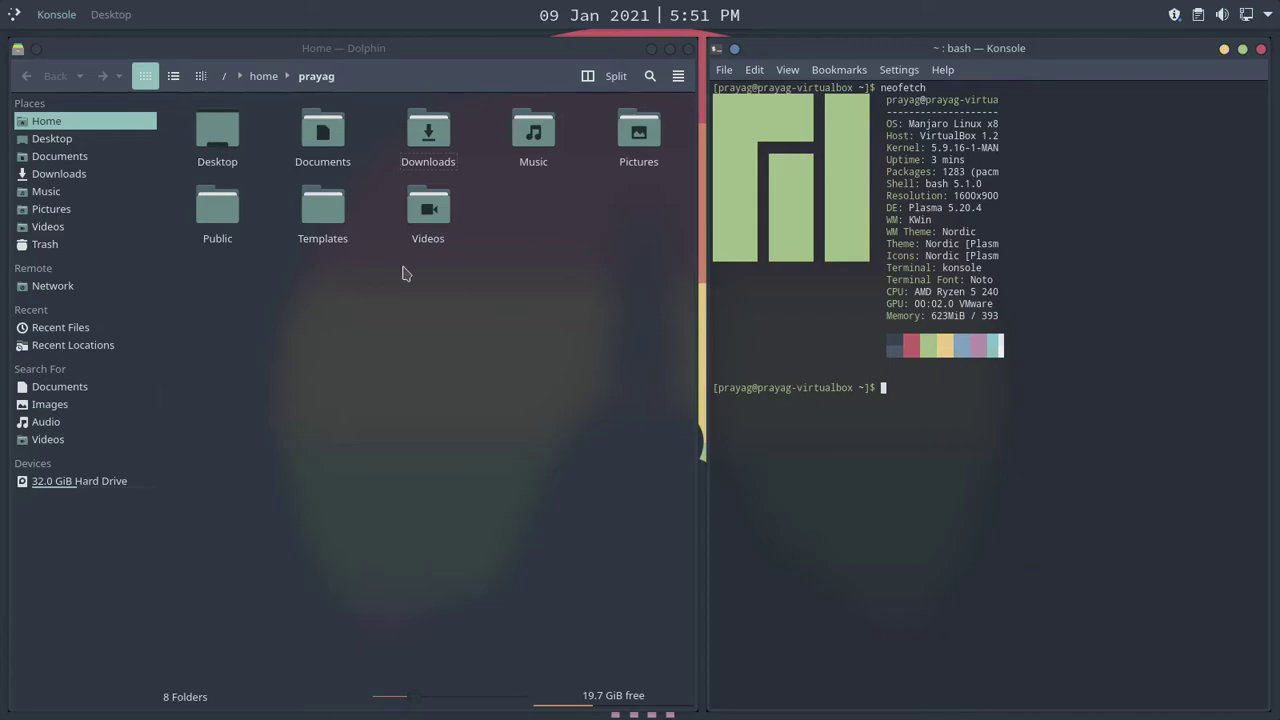
pyautogui.click(14, 14)
pyautogui.write('htop')
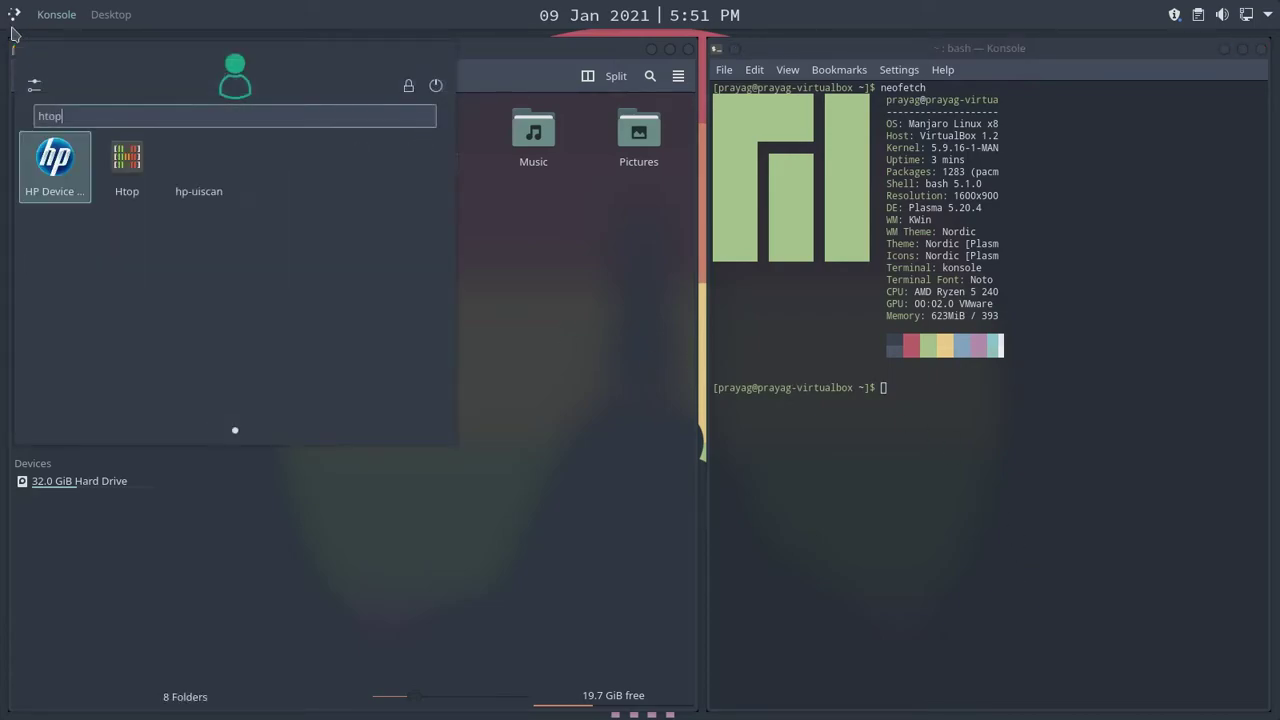
pyautogui.click(64, 168)
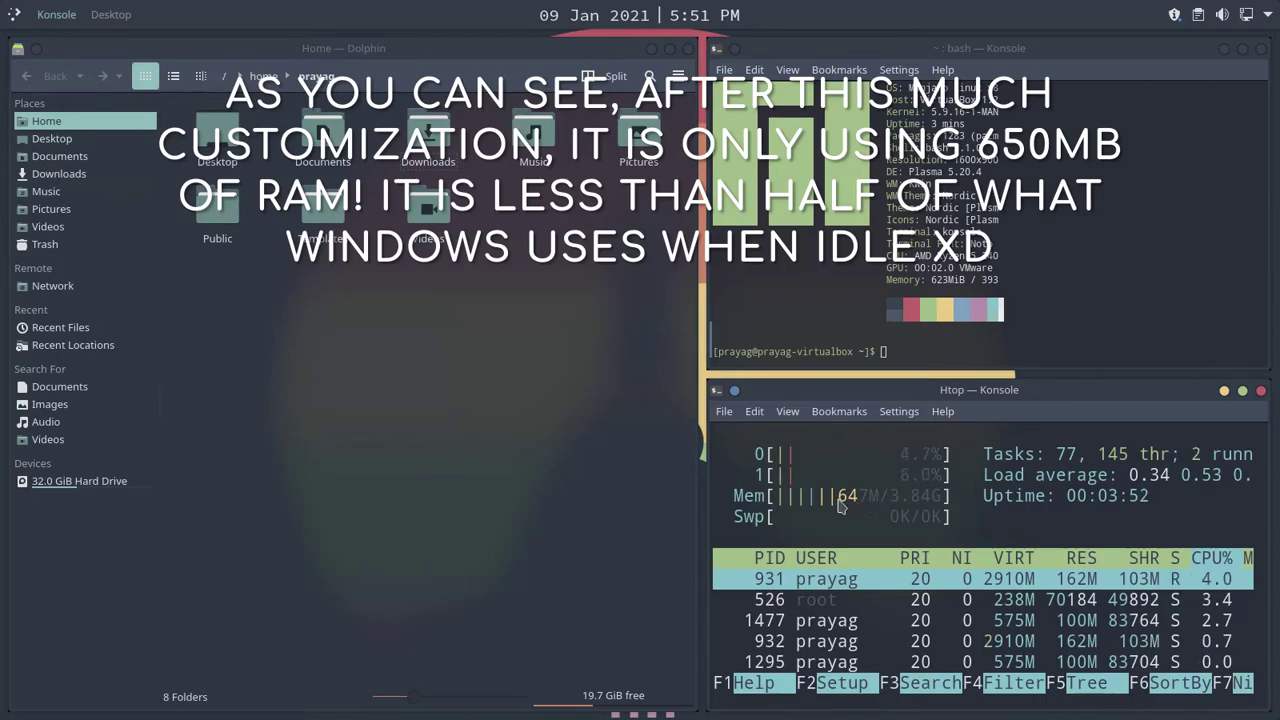
pyautogui.click(106, 20)
pyautogui.click(55, 26)
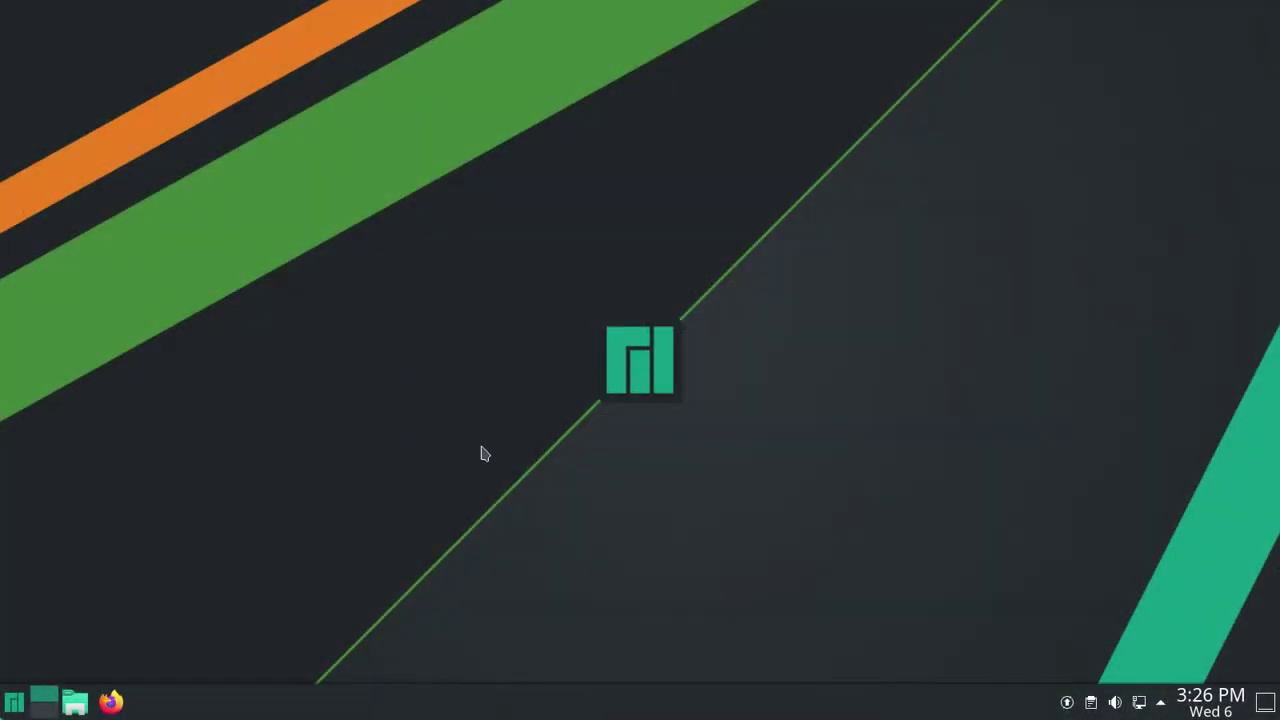
# Step: Open the Global Theme page in System Settings and bring up its online catalogue of new global themes
pyautogui.click(12, 702)
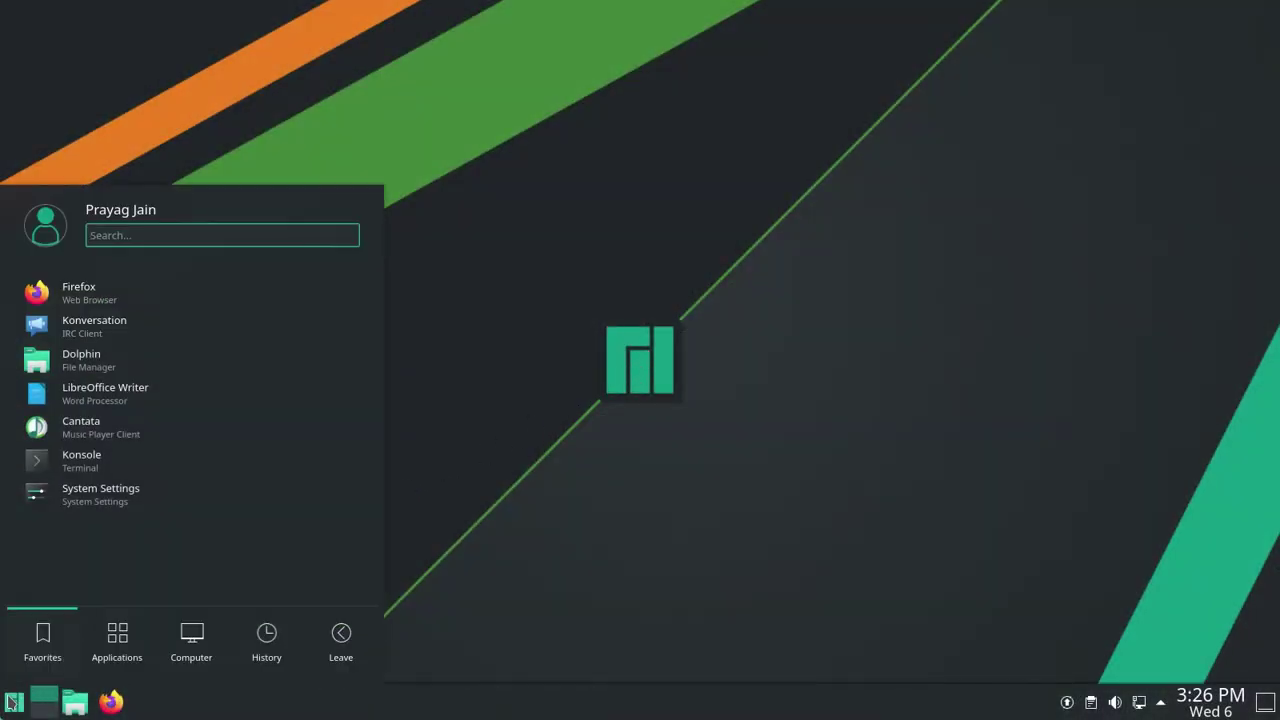
pyautogui.click(84, 498)
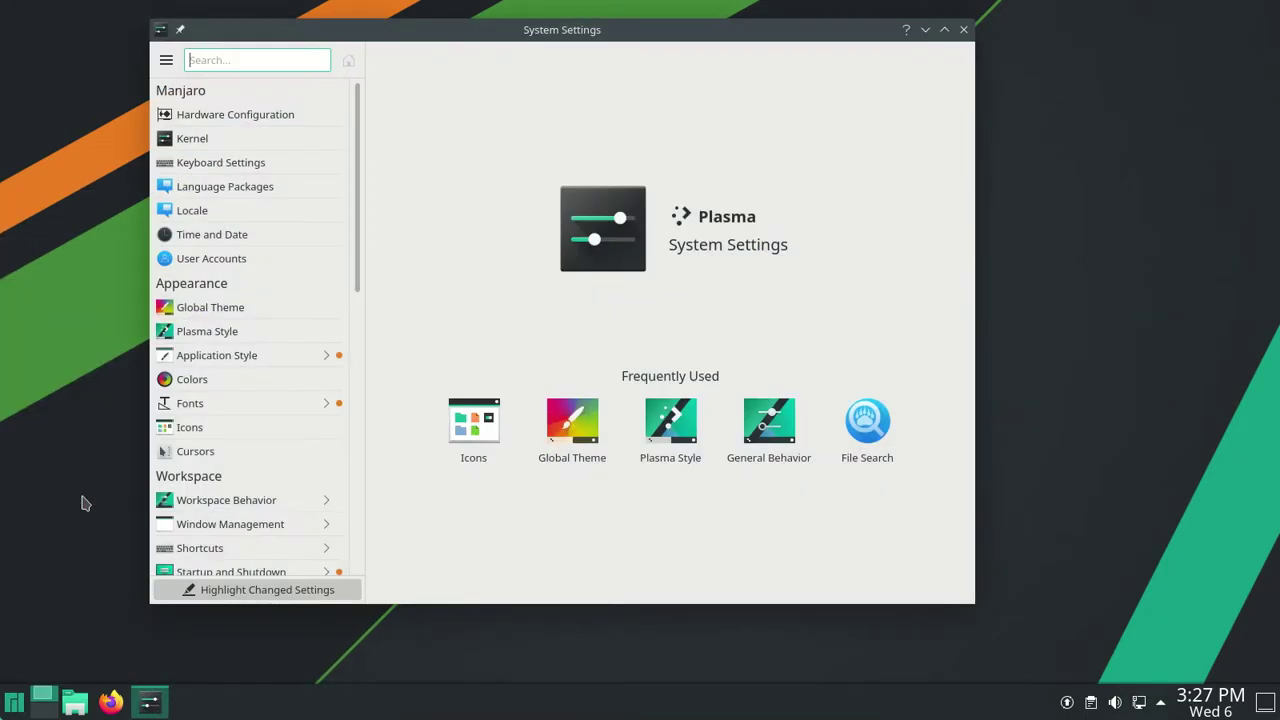
pyautogui.click(216, 307)
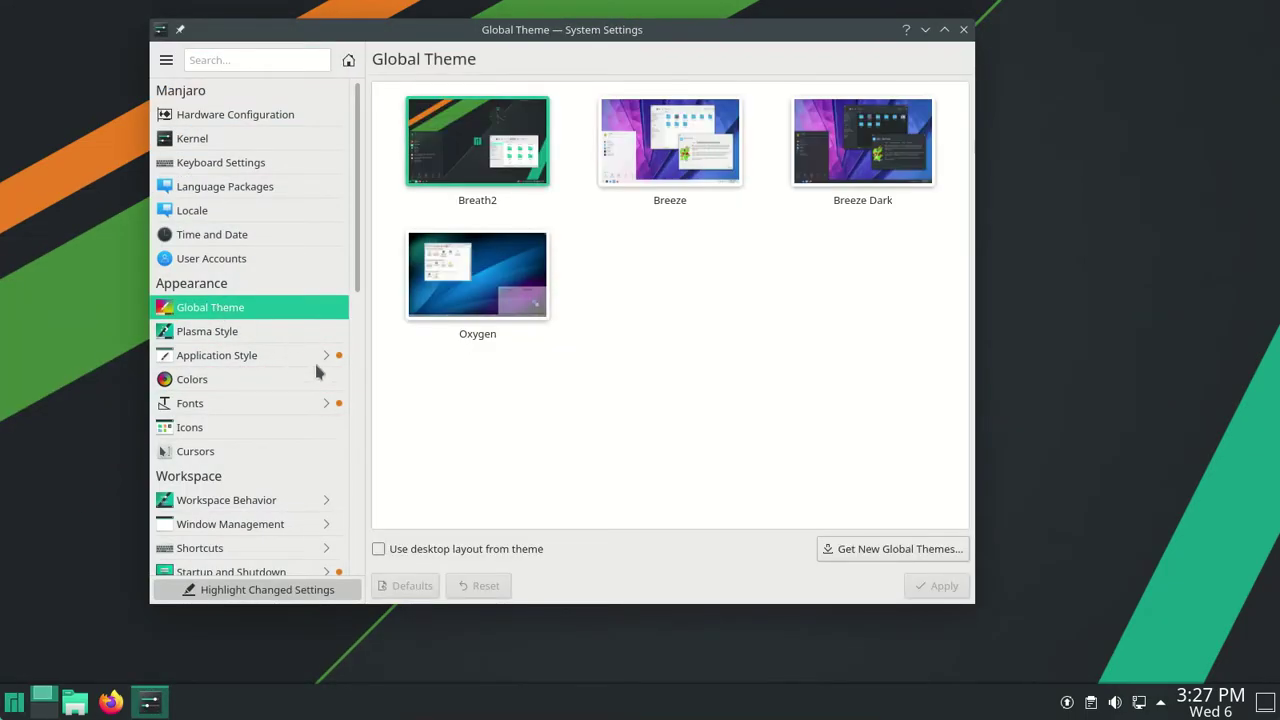
pyautogui.click(866, 553)
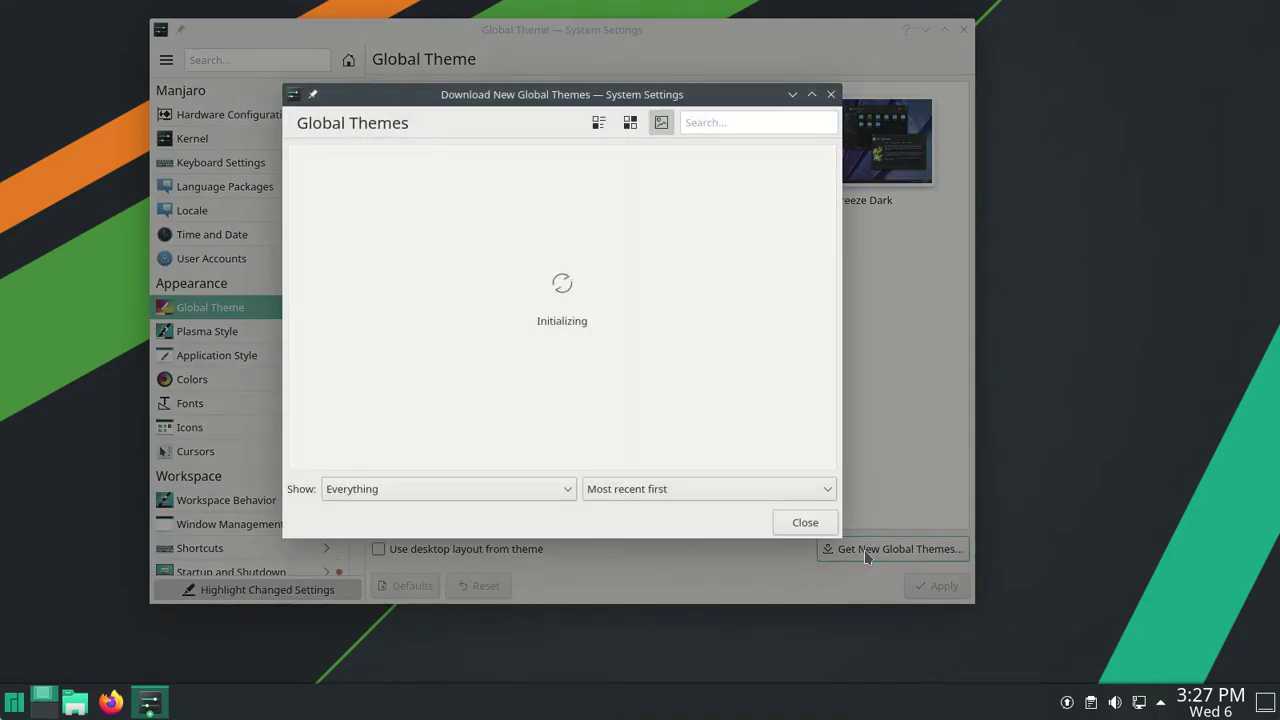
# Step: Search the online global themes for Nordic, install Nordic KDE, and close System Settings
pyautogui.click(734, 122)
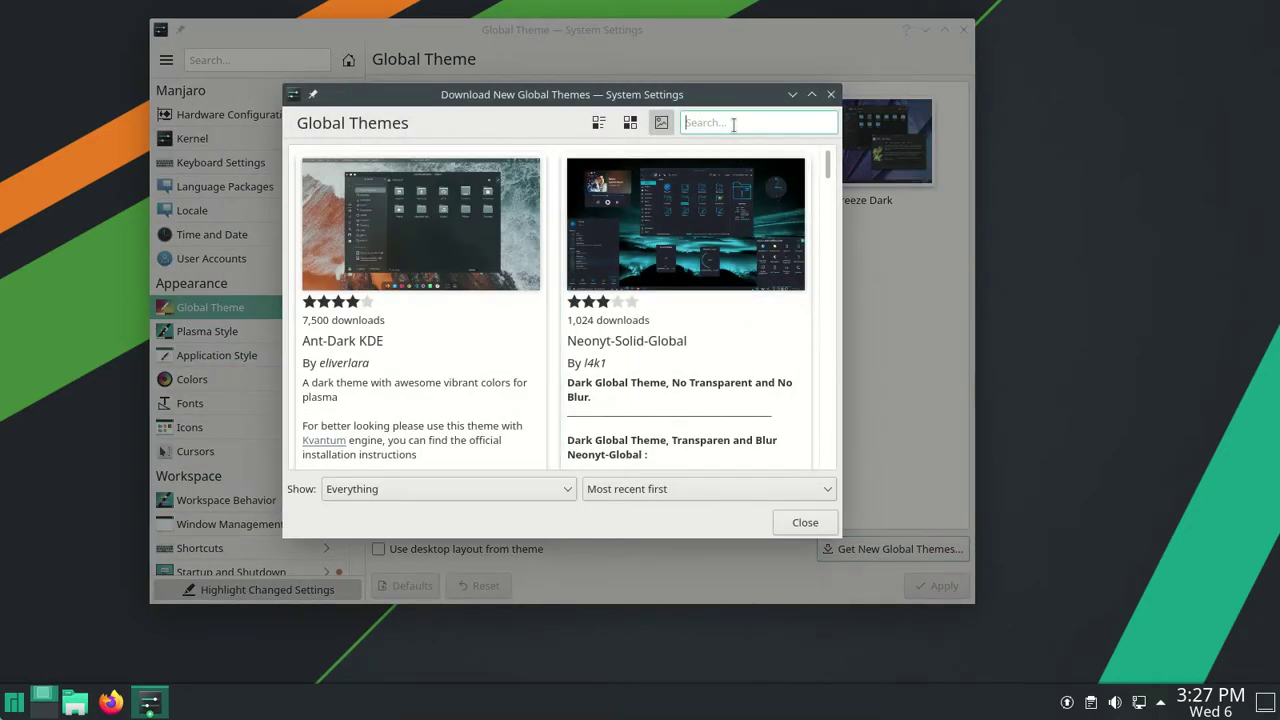
pyautogui.write('Nordic')
pyautogui.press('Return')
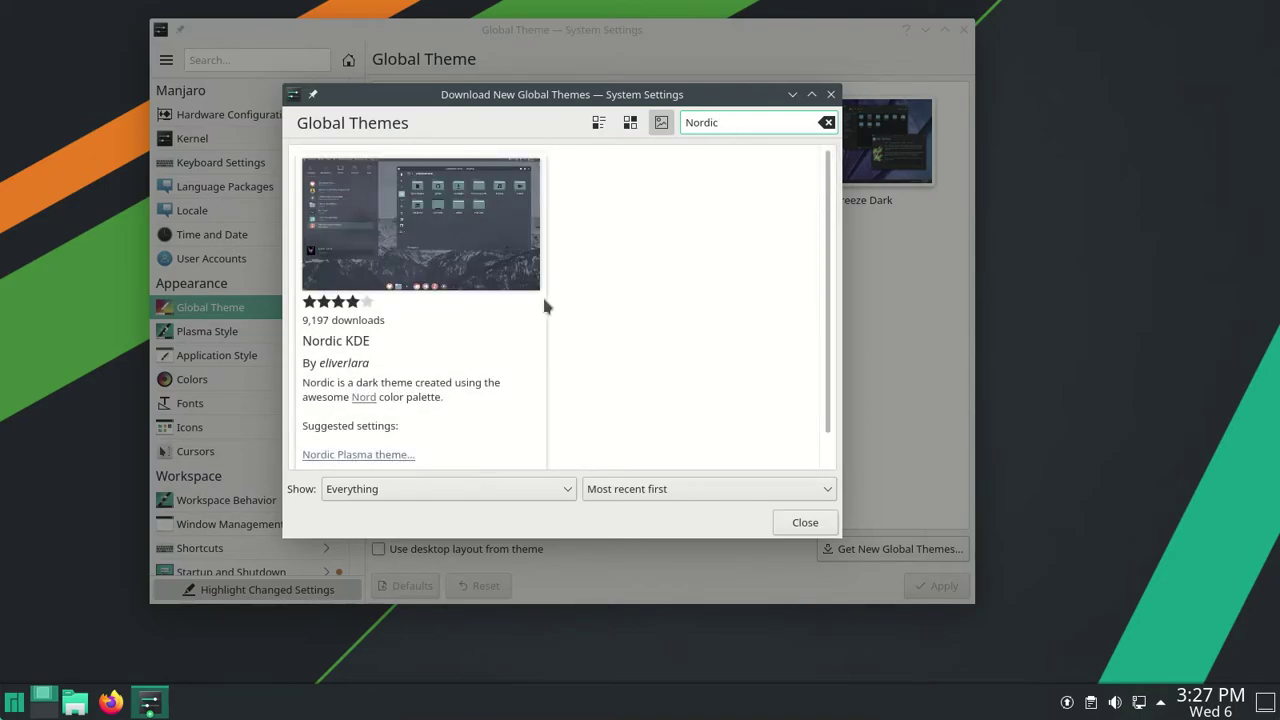
pyautogui.click(505, 306)
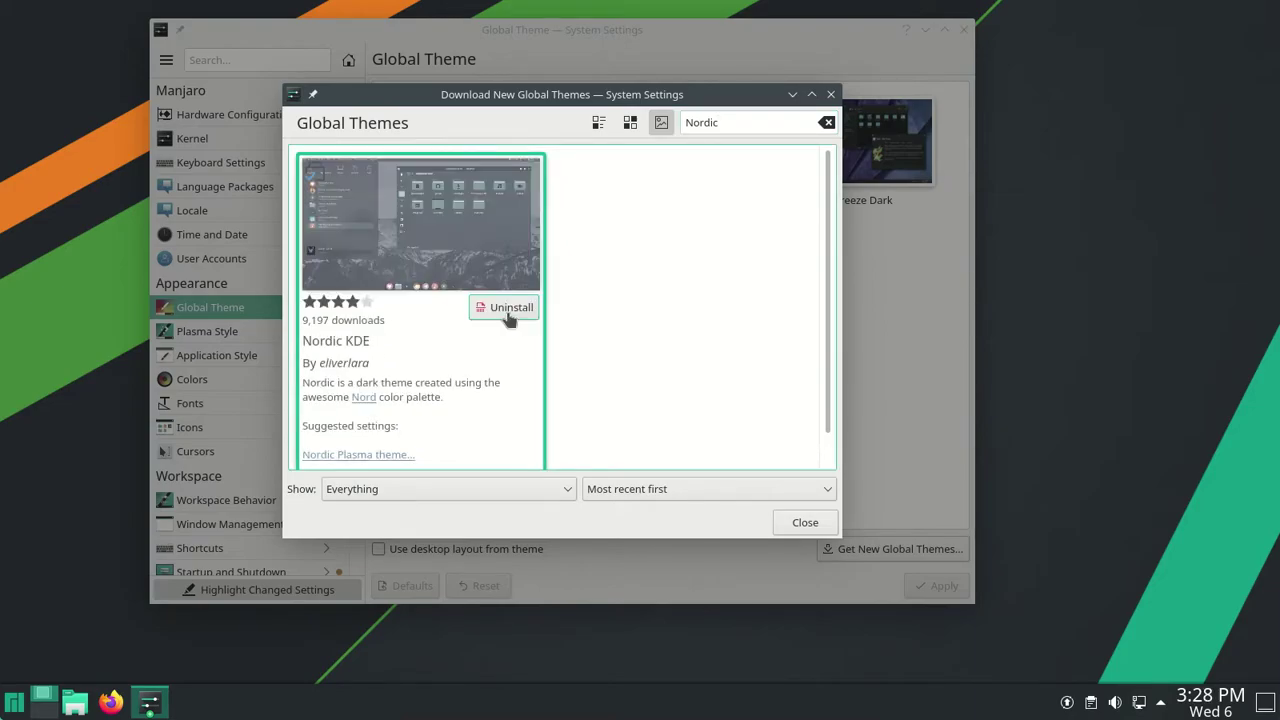
pyautogui.click(810, 522)
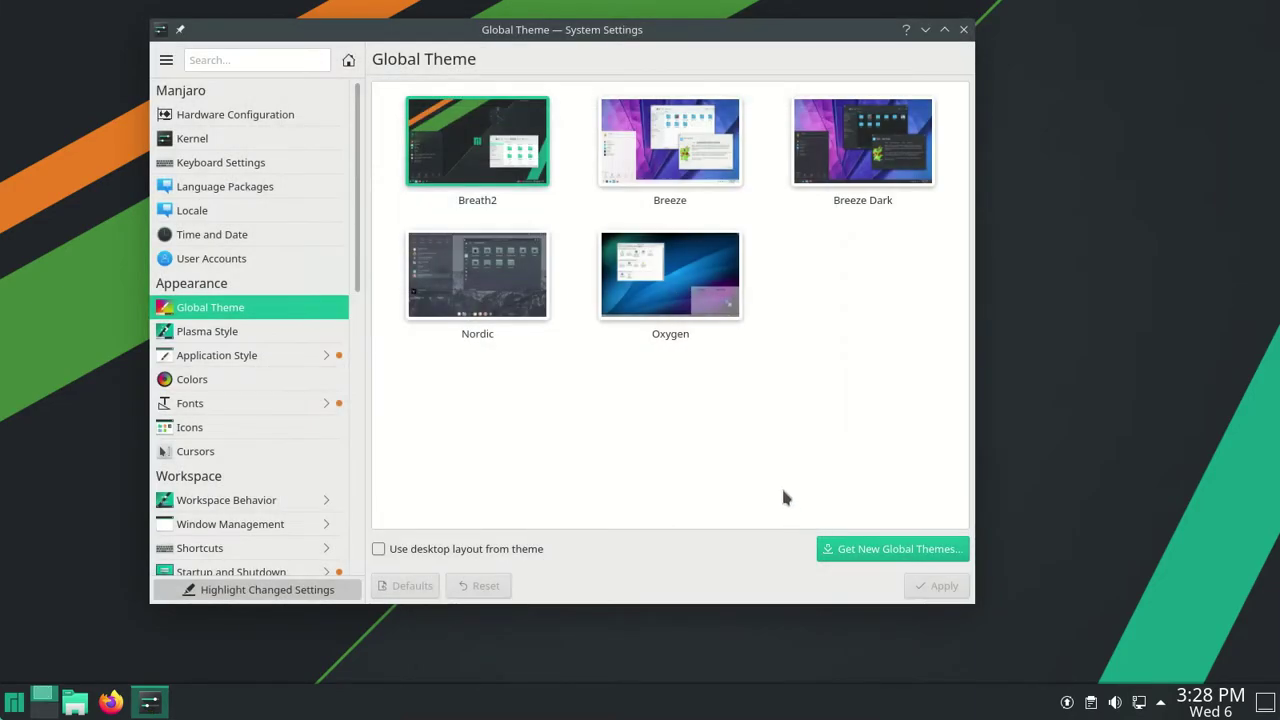
pyautogui.click(962, 30)
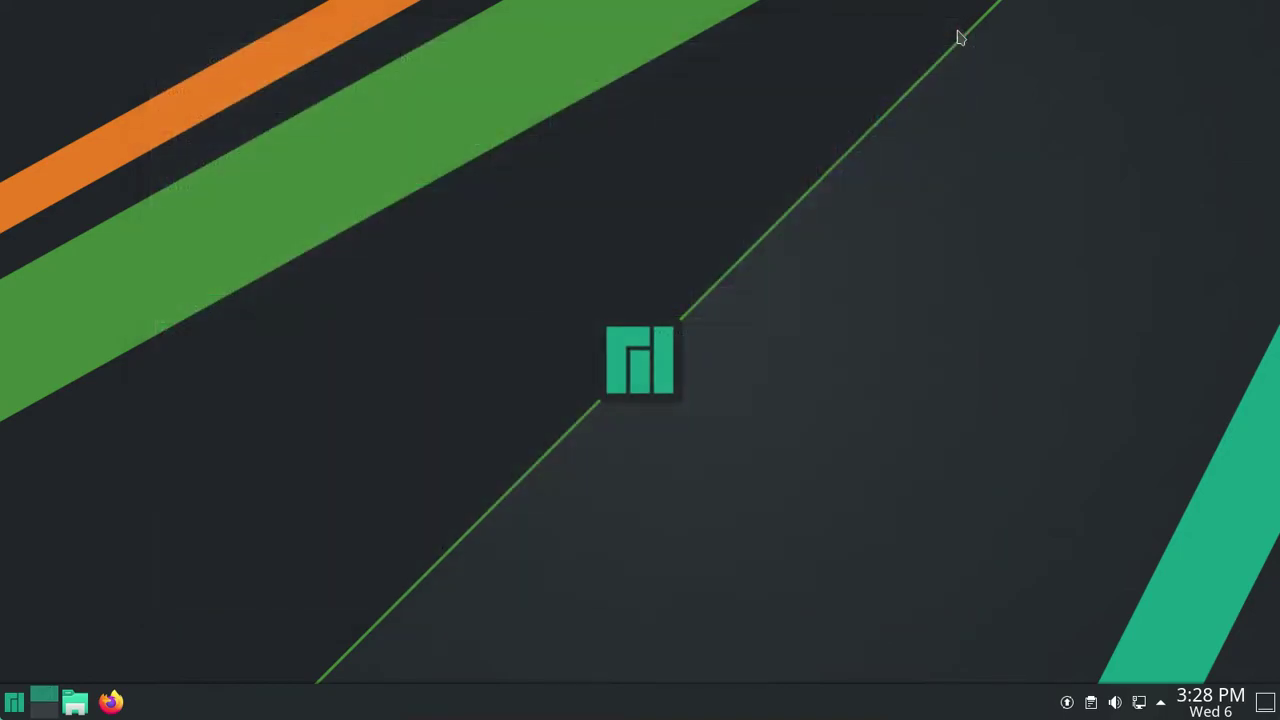
# Step: Install papirus-icon-theme by running sudo pacman -S papirus-icon-theme in Konsole, authenticate with the account password, confirm the installation, and close the terminal
pyautogui.click(12, 703)
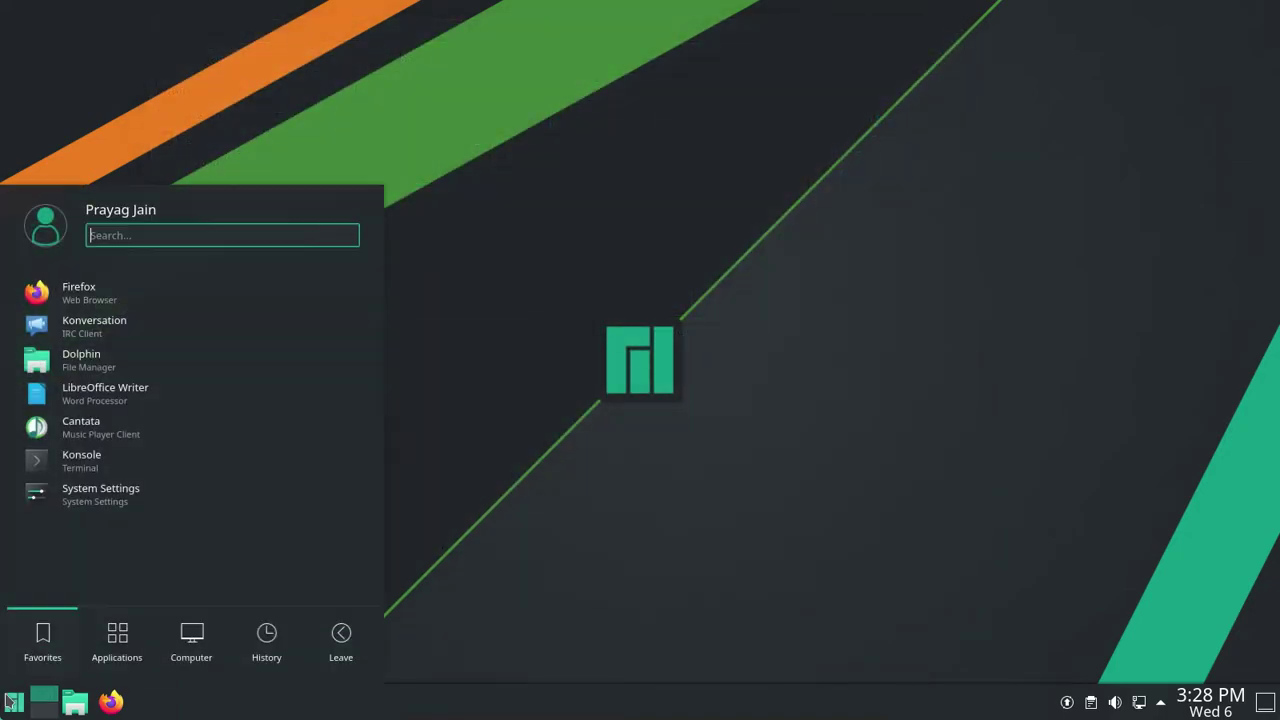
pyautogui.click(89, 465)
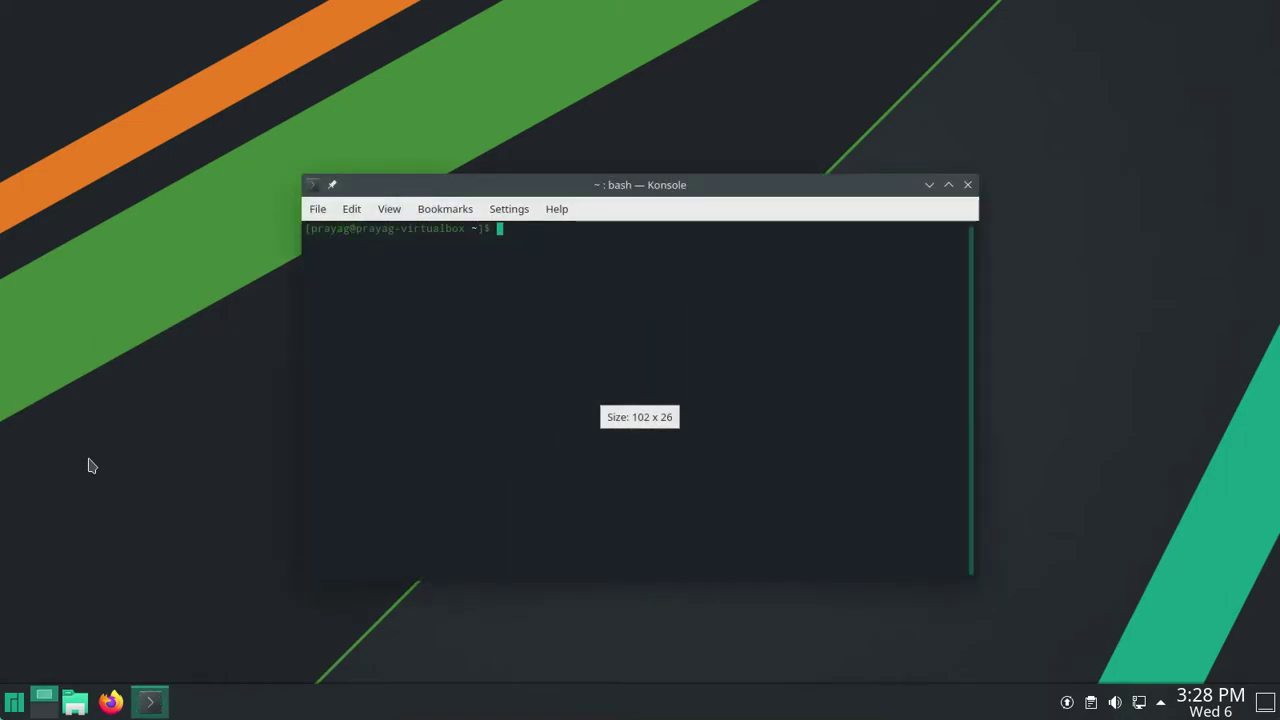
pyautogui.write('sudo pacman -S papirus-icon-theme')
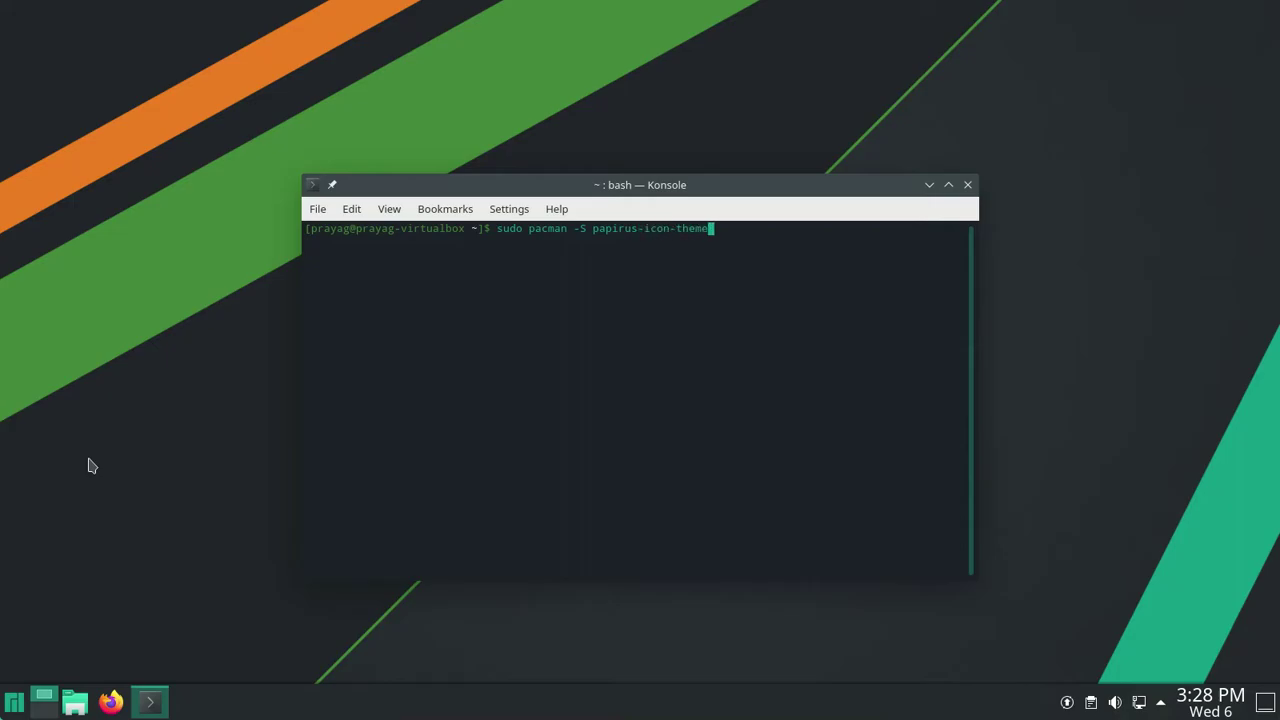
pyautogui.press('Return')
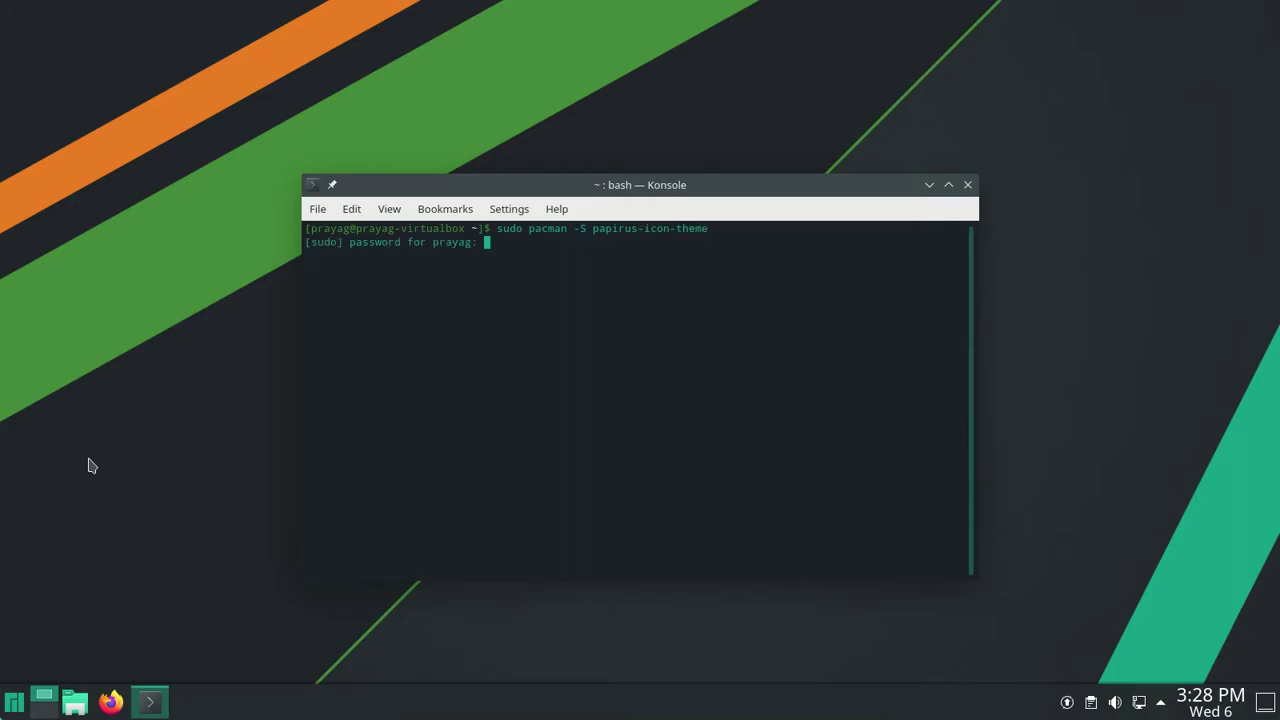
pyautogui.write('Y')
pyautogui.press('Return')
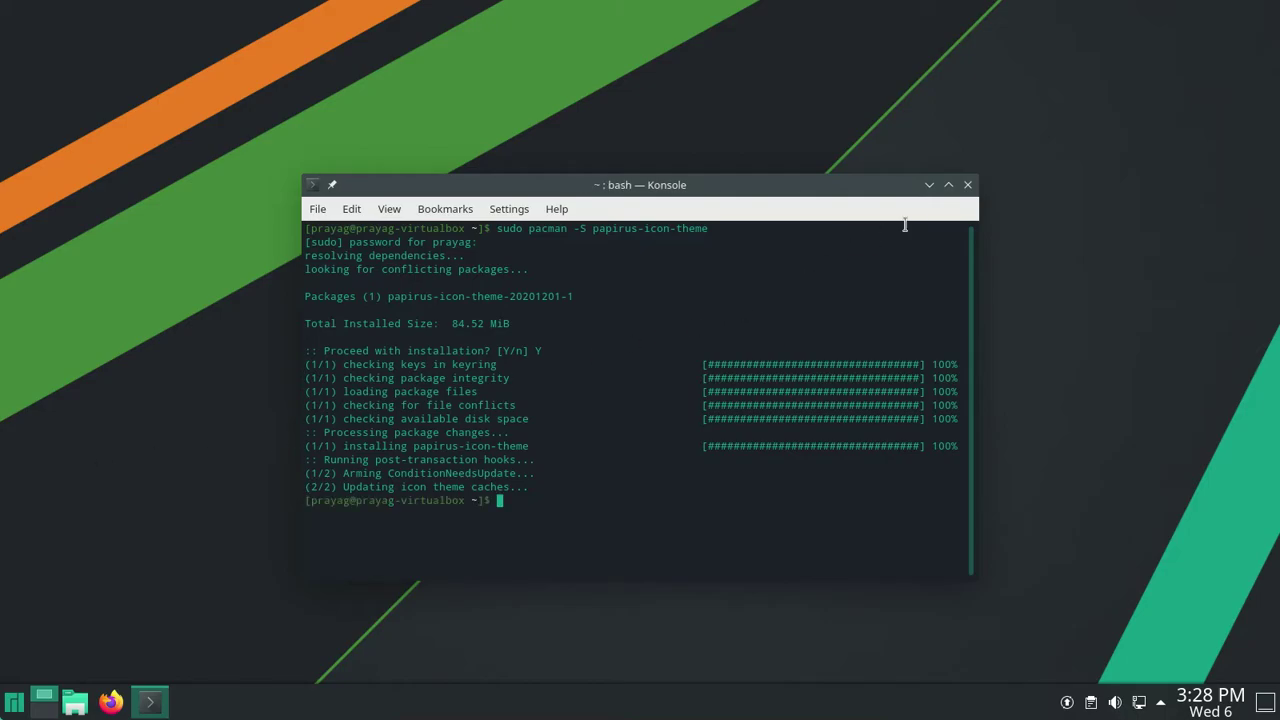
pyautogui.click(966, 186)
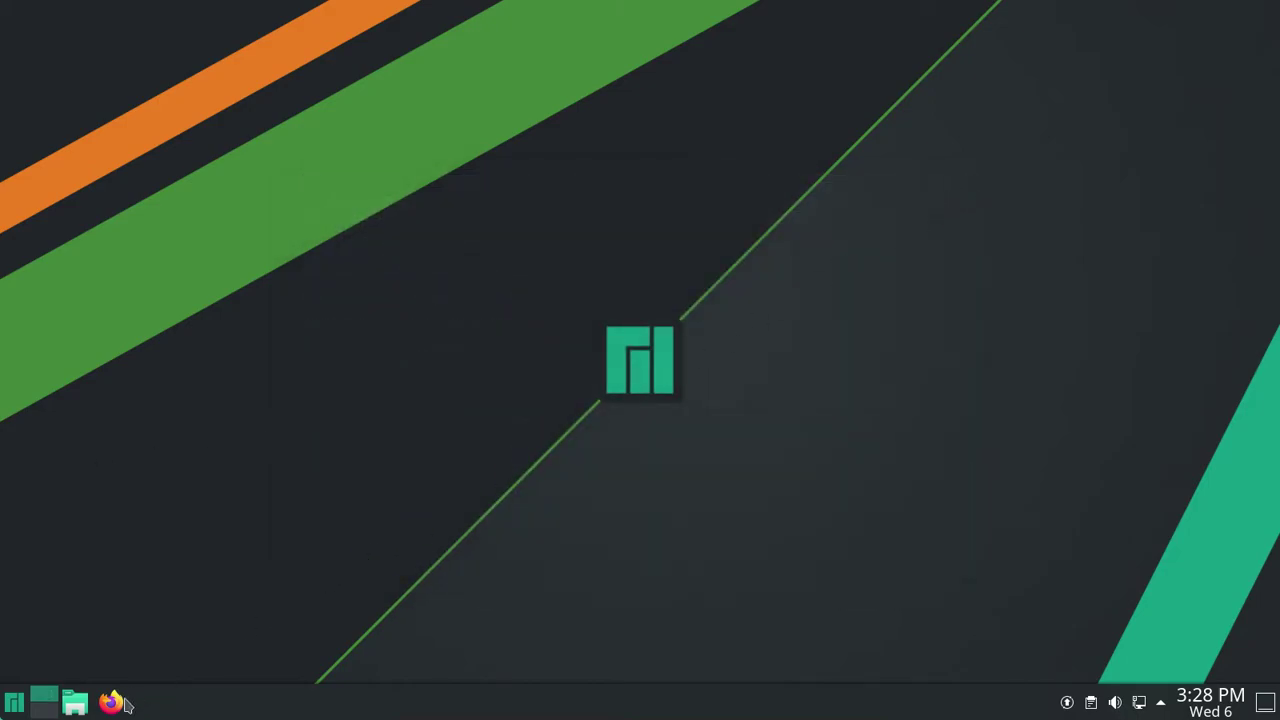
pyautogui.click(110, 703)
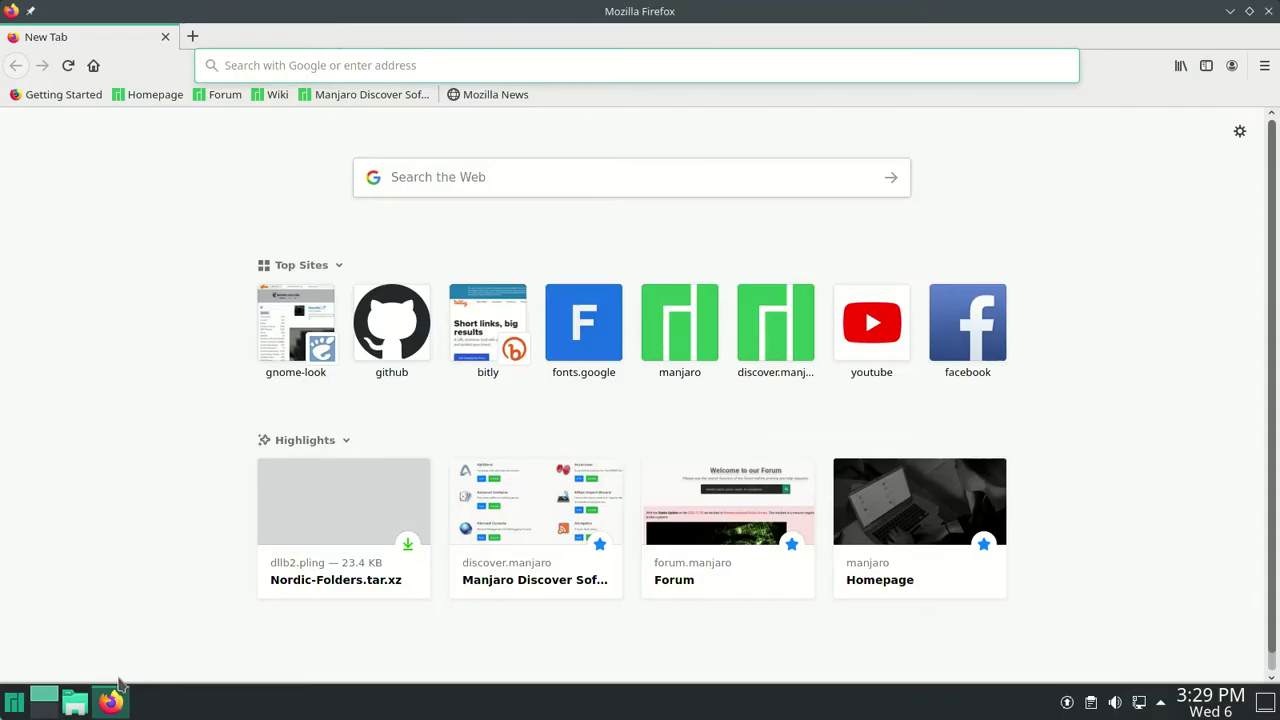
pyautogui.write('https://www.gnome-look.org/p/1267246')
pyautogui.press('Return')
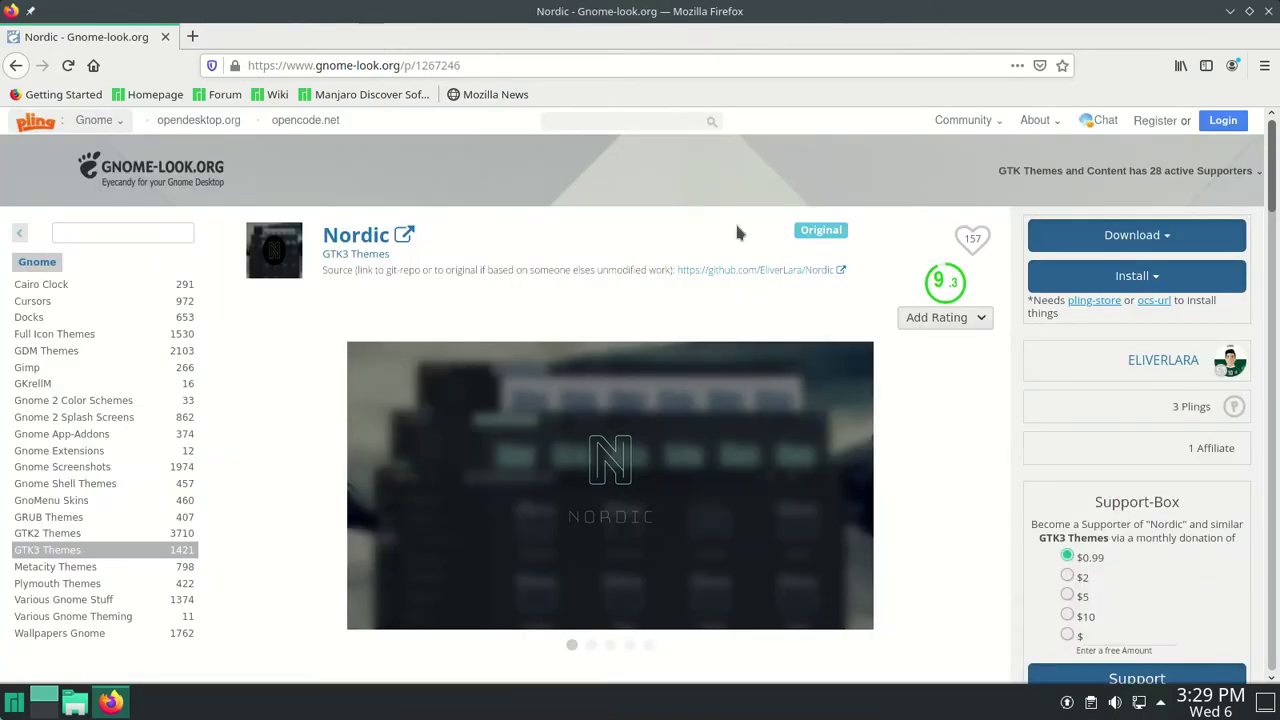
# Step: Download the Nordic-Folders.tar.xz archive from the Nordic theme page
pyautogui.click(1192, 240)
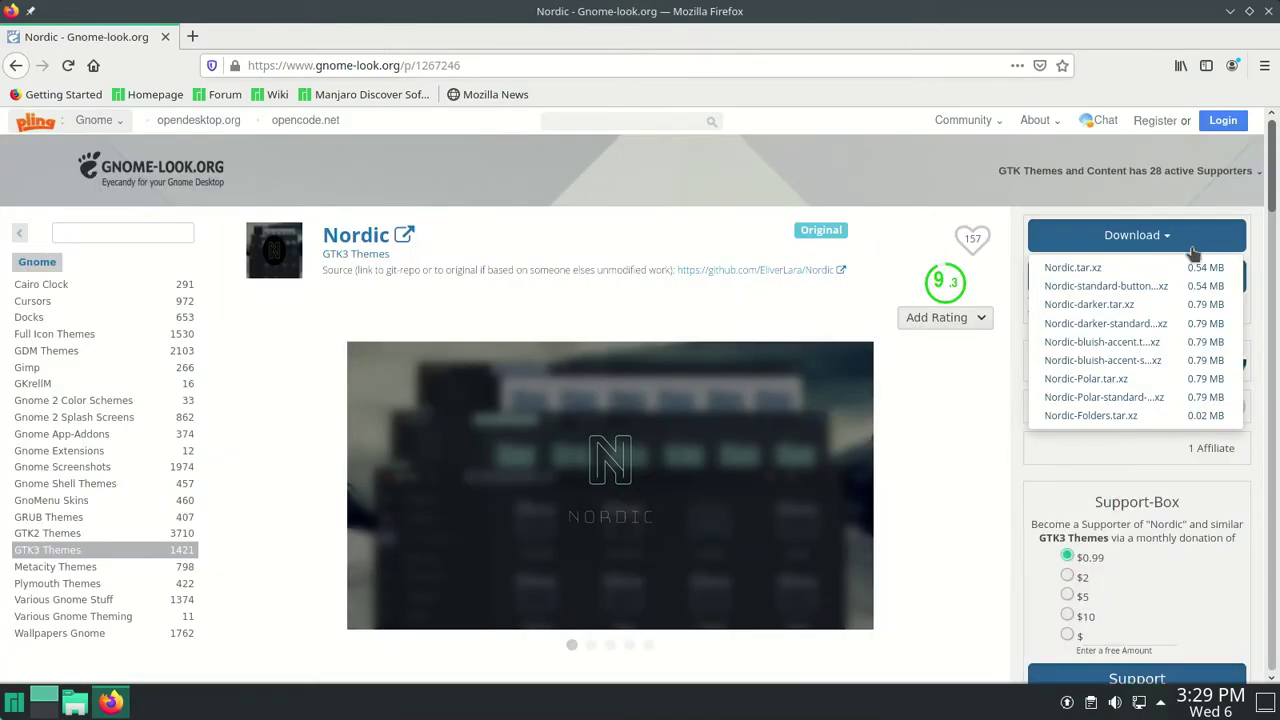
pyautogui.click(1180, 416)
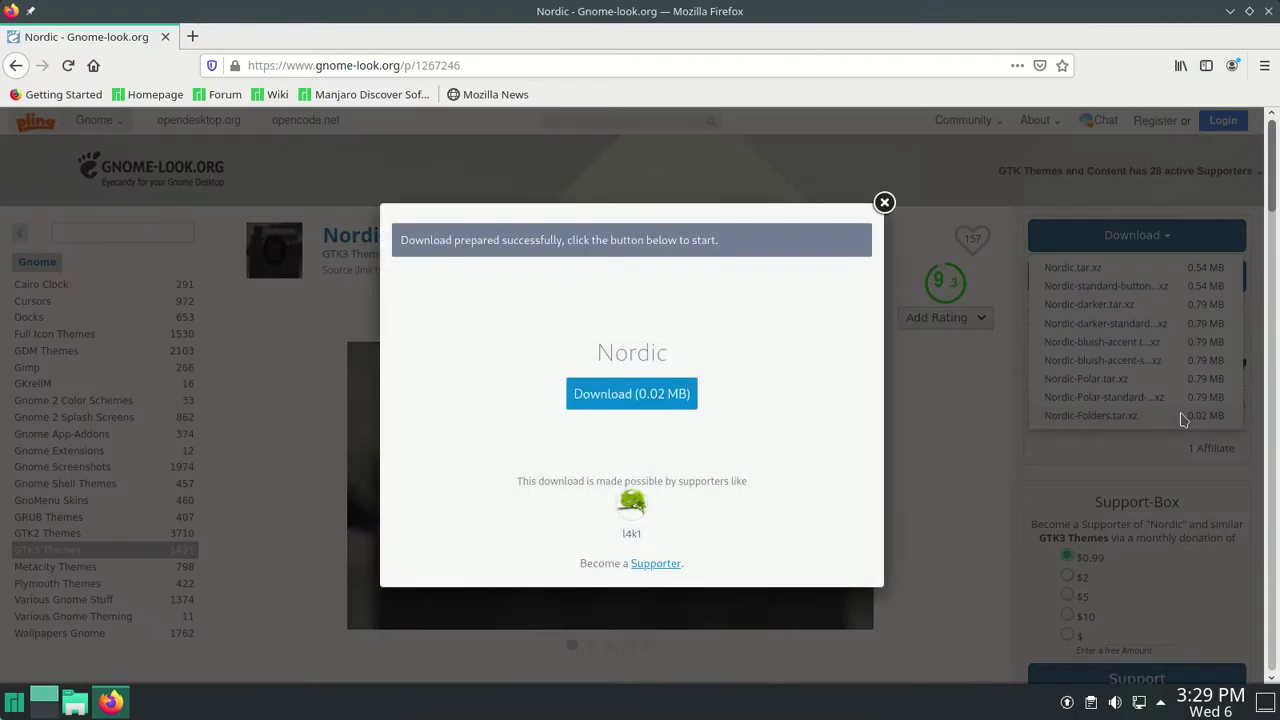
pyautogui.click(645, 397)
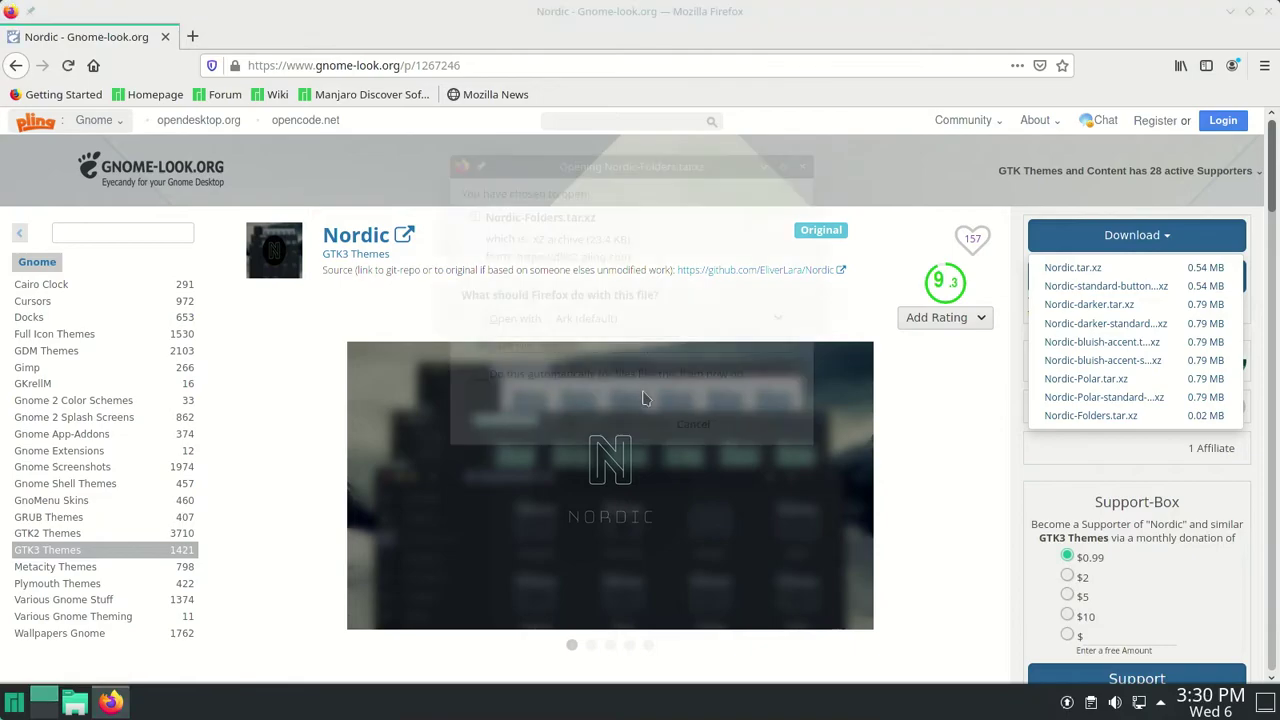
pyautogui.click(768, 424)
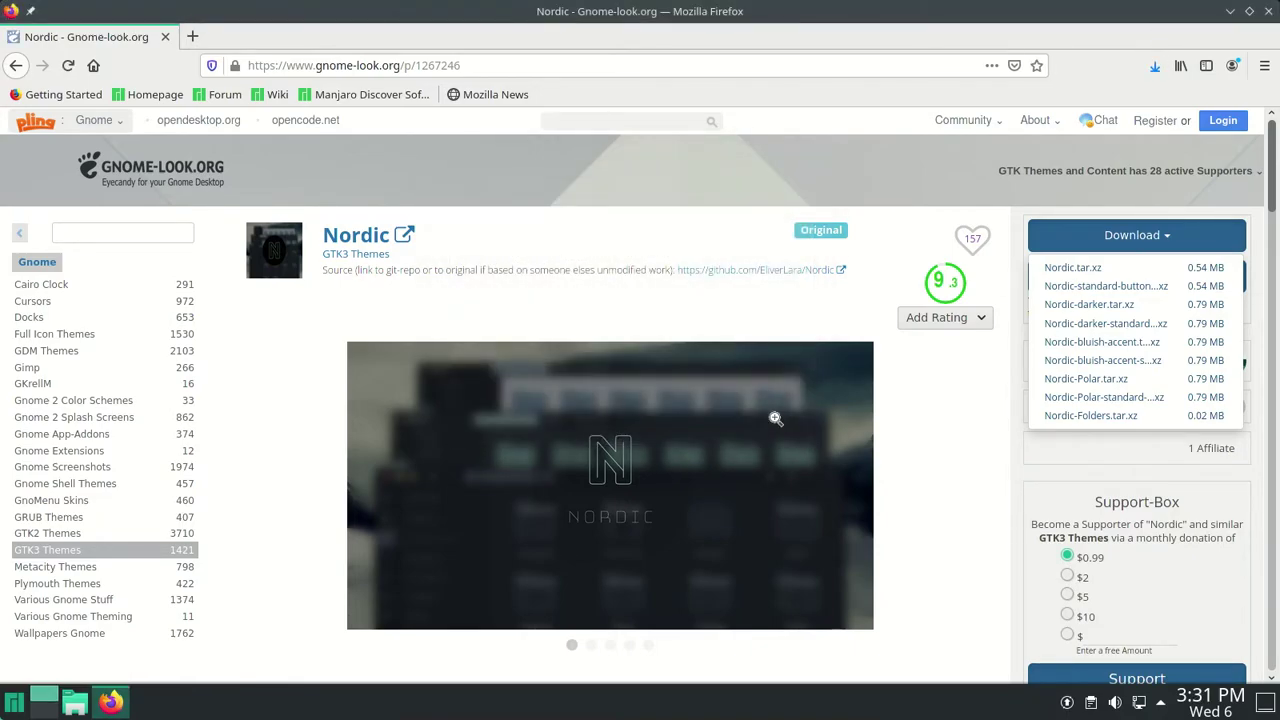
# Step: Show the downloaded Nordic-Folders.tar.xz in its containing folder and extract the archive inside Downloads
pyautogui.click(1155, 66)
pyautogui.click(1144, 112)
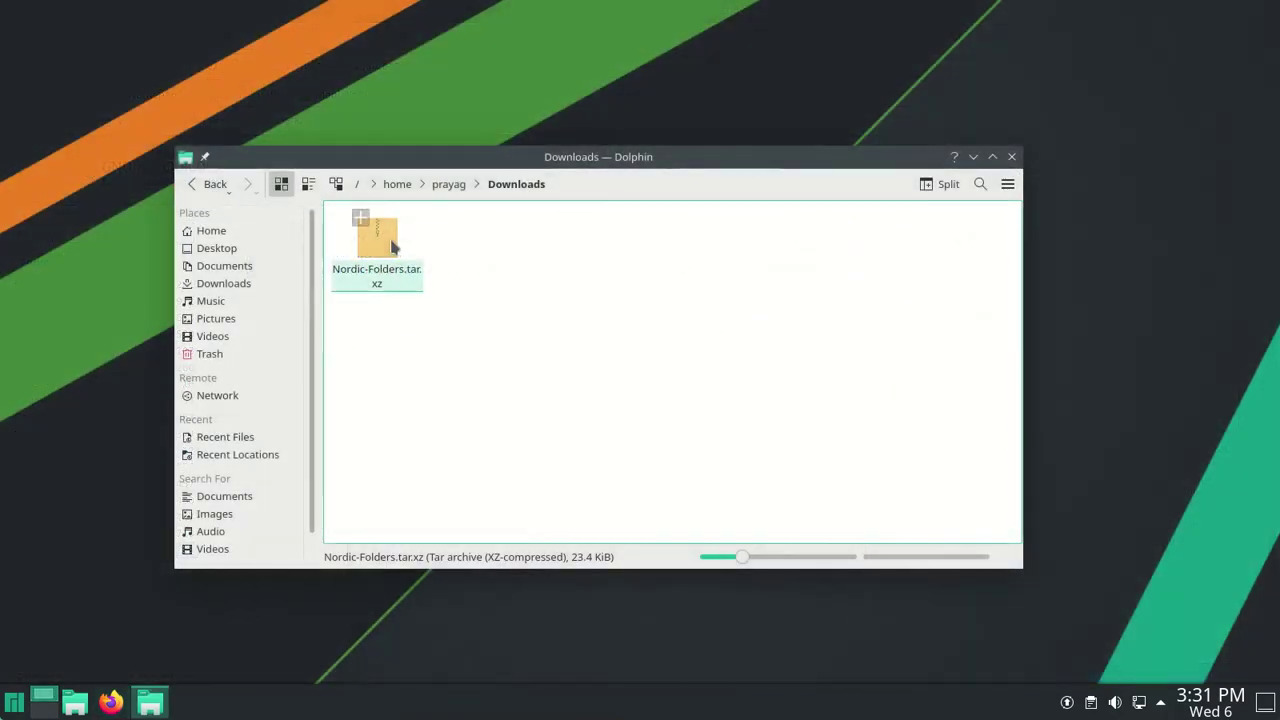
pyautogui.rightClick(390, 245)
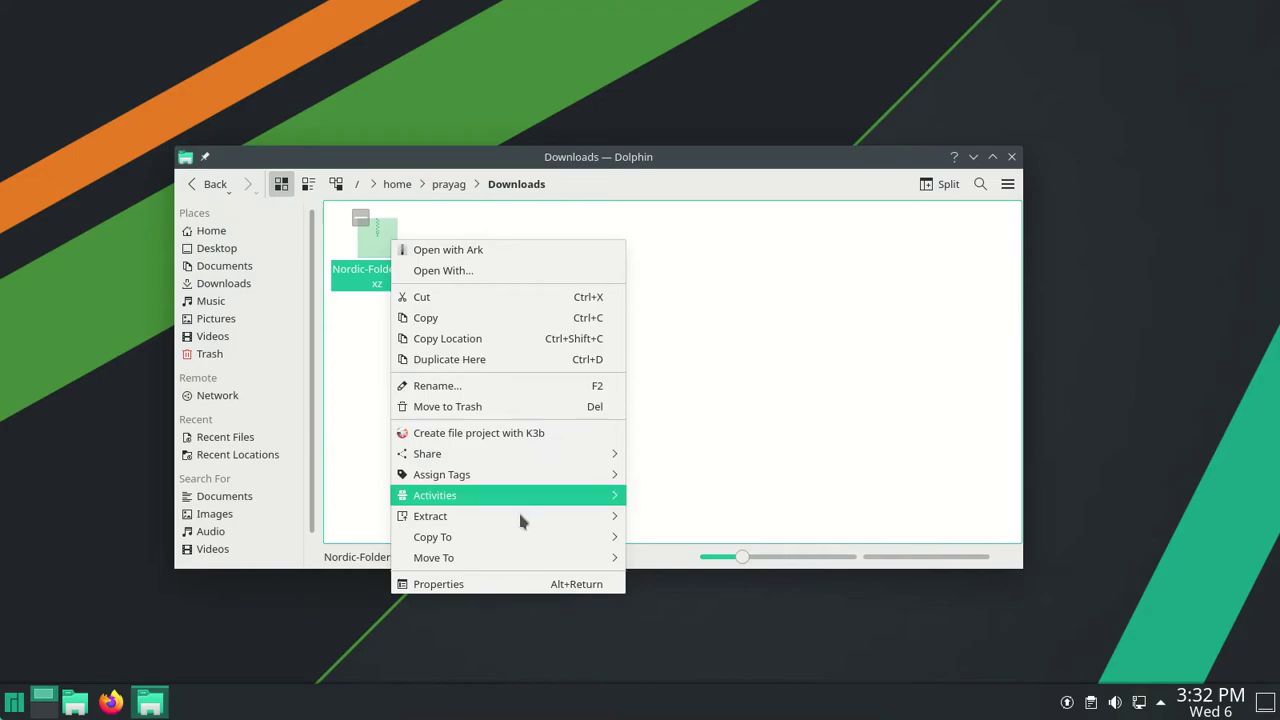
pyautogui.moveTo(523, 518)
pyautogui.click(672, 557)
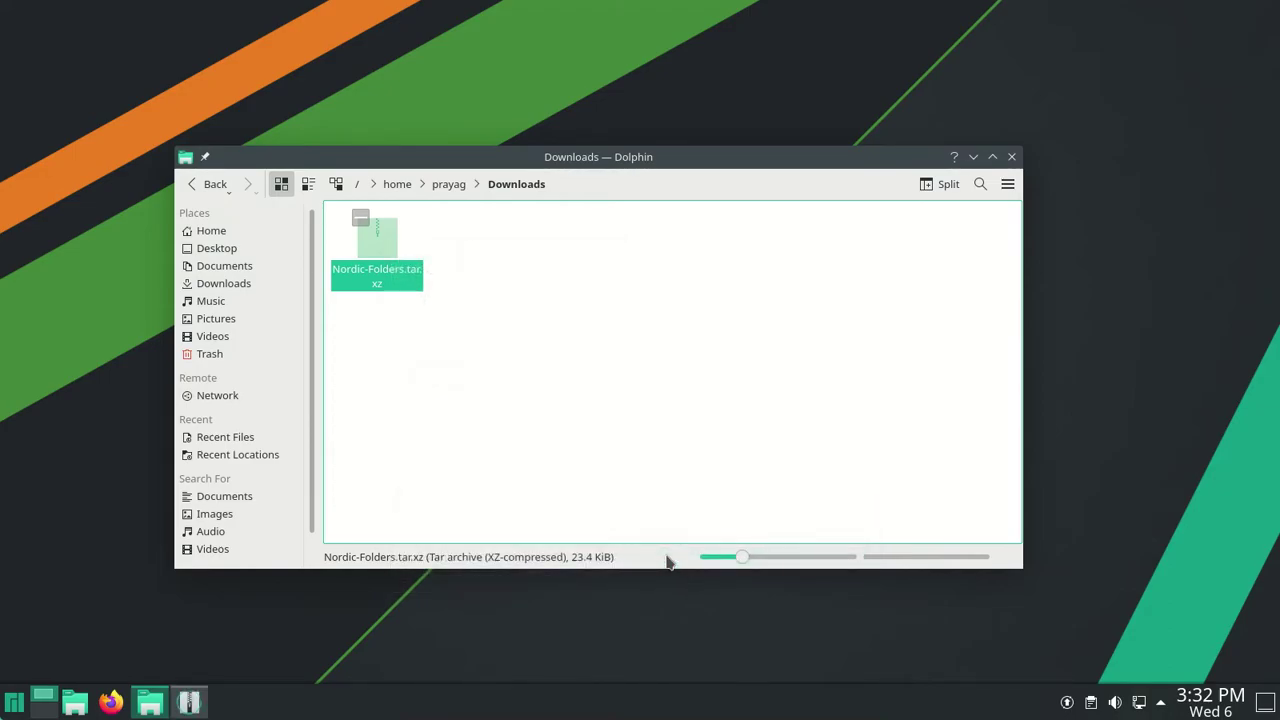
# Step: Copy the Nordic folder from inside the extracted Nordic-Folders directory
pyautogui.click(440, 338)
pyautogui.doubleClick(376, 236)
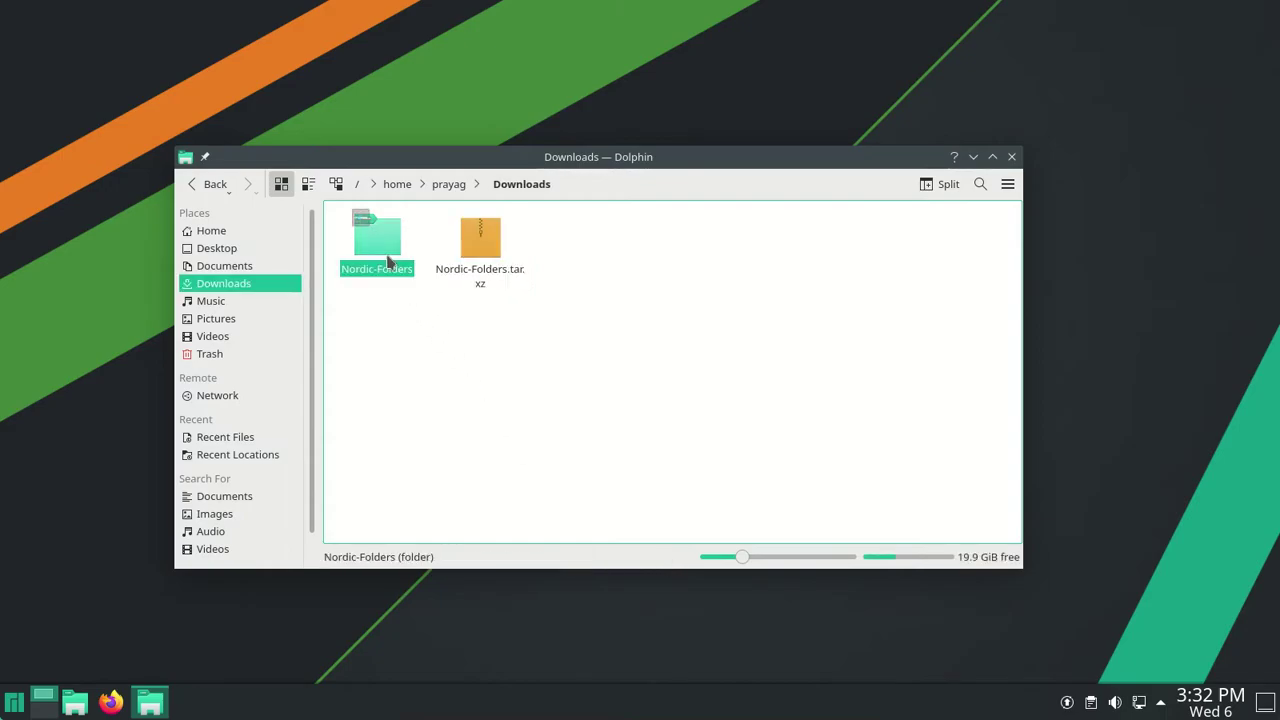
pyautogui.rightClick(384, 245)
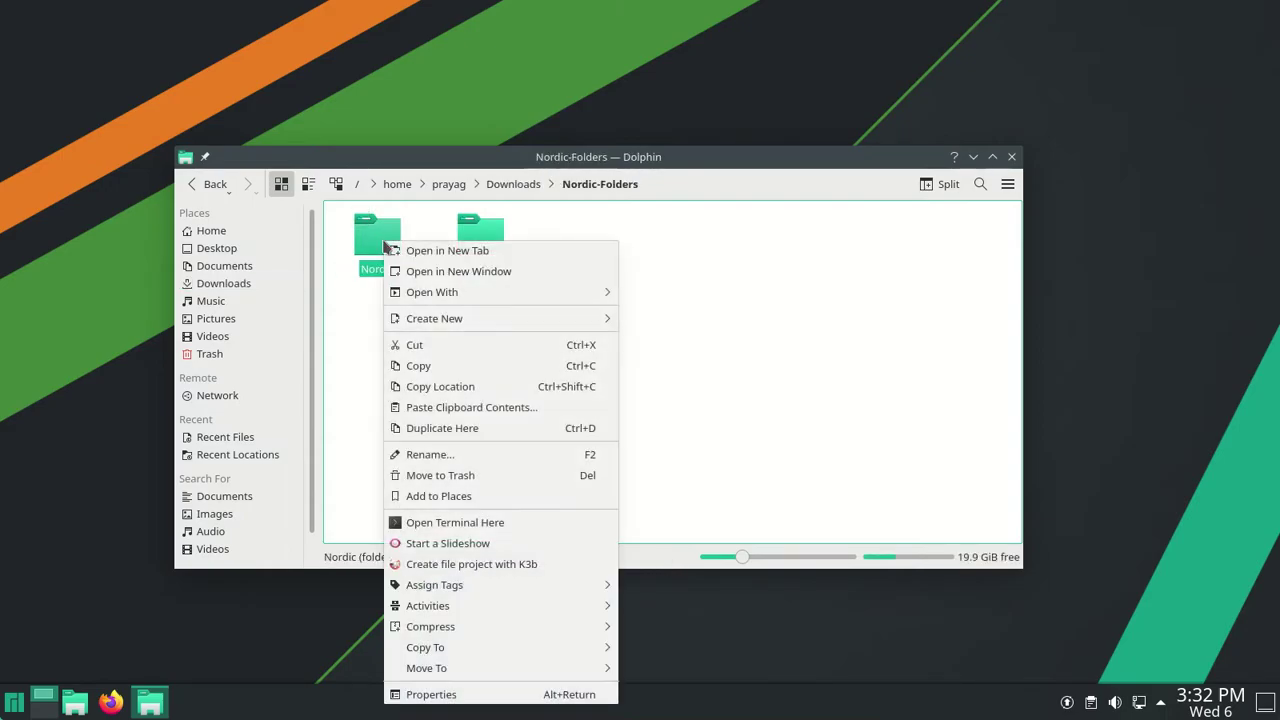
pyautogui.click(411, 364)
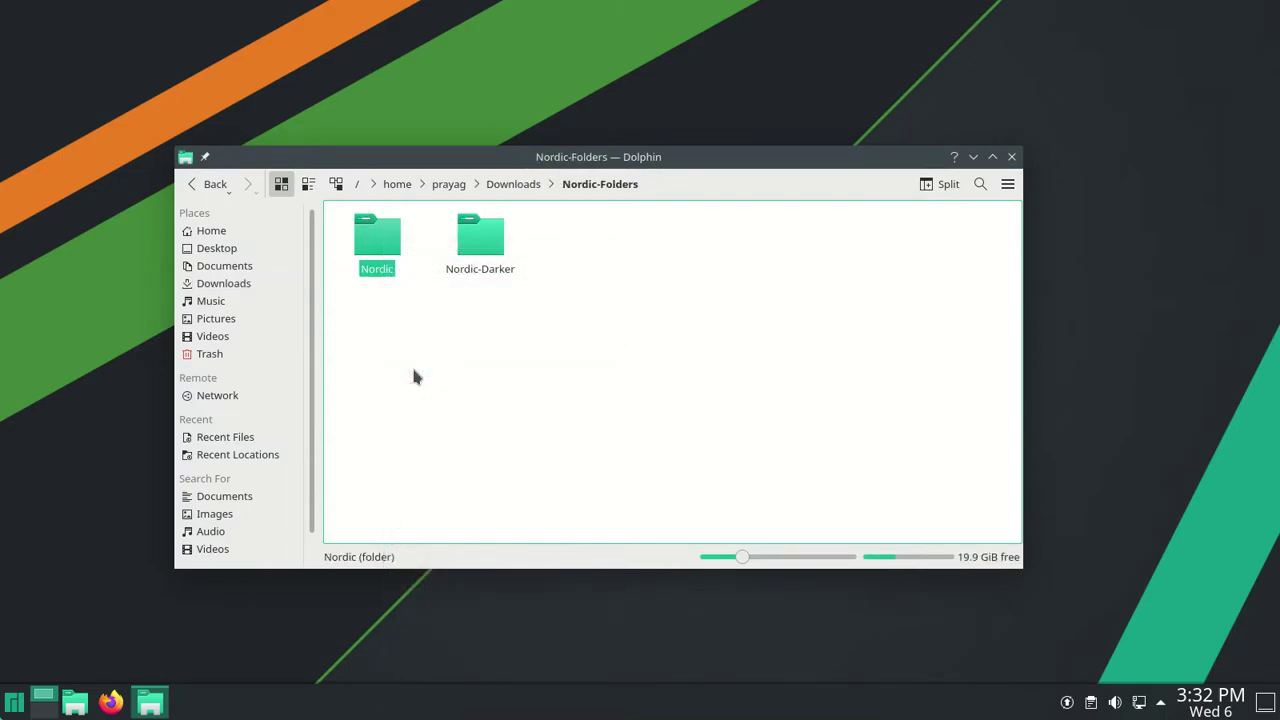
# Step: Paste the copied Nordic folder into the ~/.local/share/icons directory
pyautogui.click(677, 183)
pyautogui.hotkey('ctrl', 'a')
pyautogui.write('~/loc')
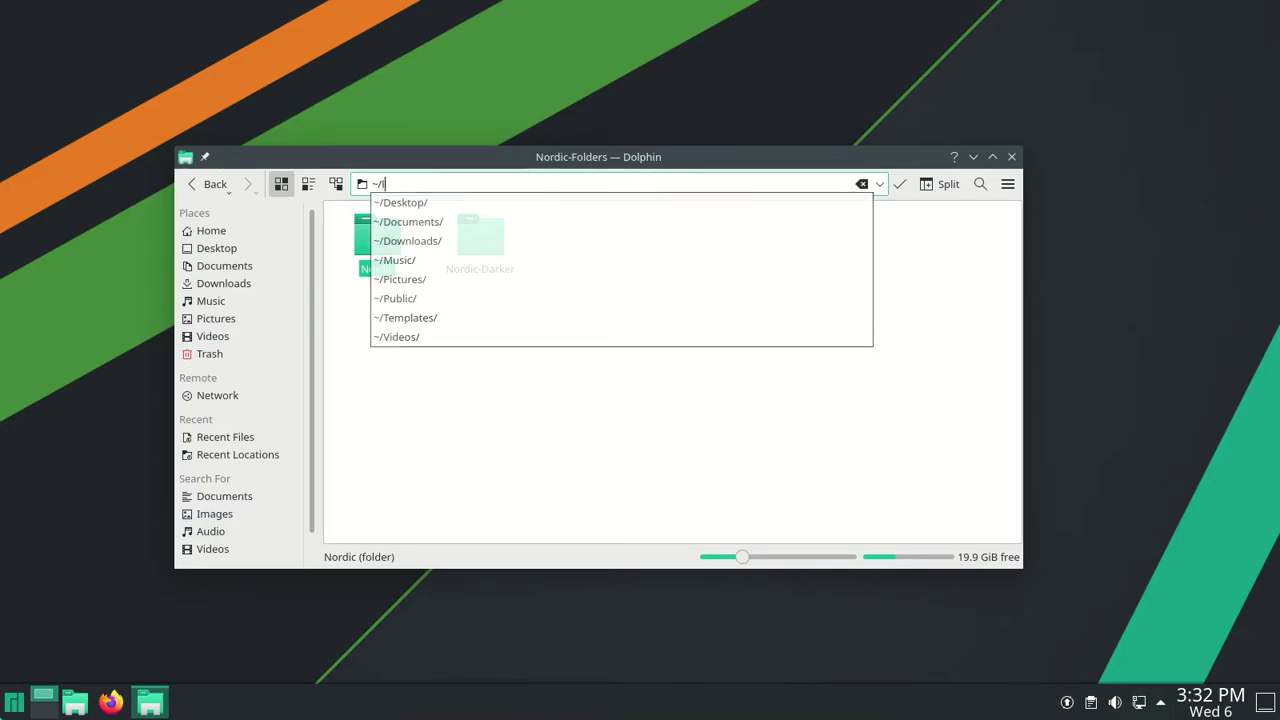
pyautogui.press('BackSpace')
pyautogui.write('.local/share/icons')
pyautogui.press('Return')
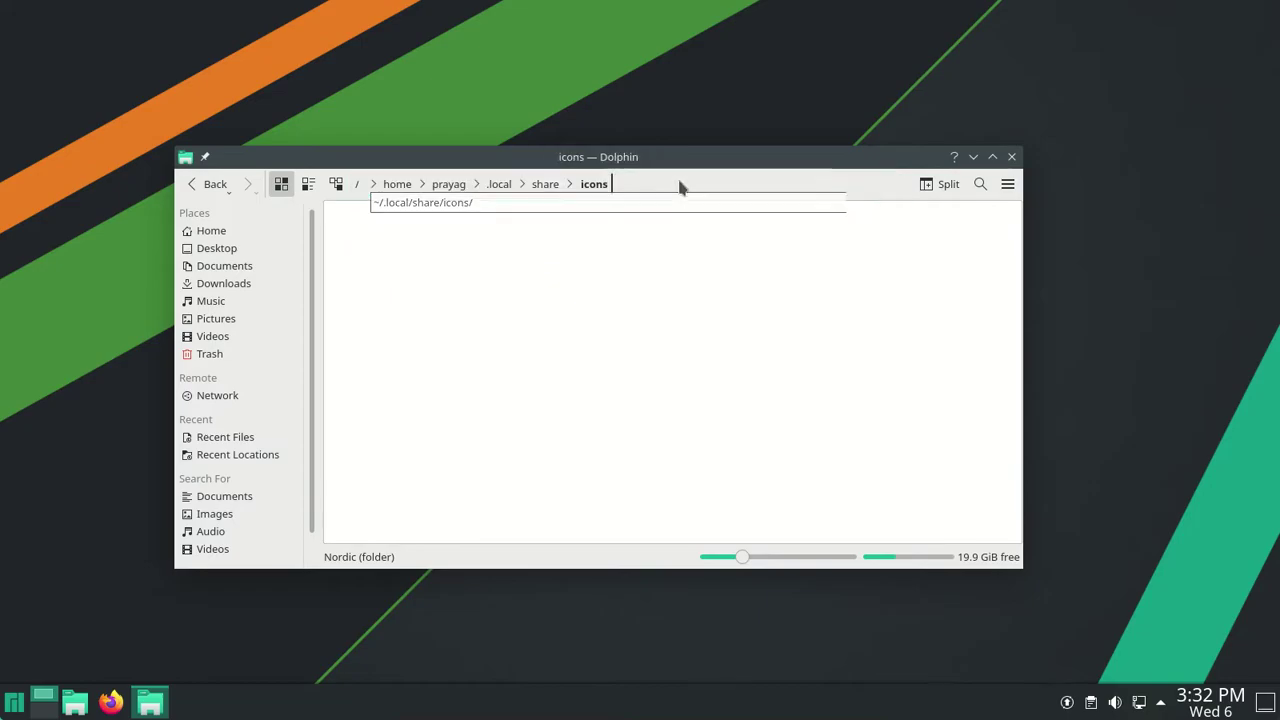
pyautogui.rightClick(558, 271)
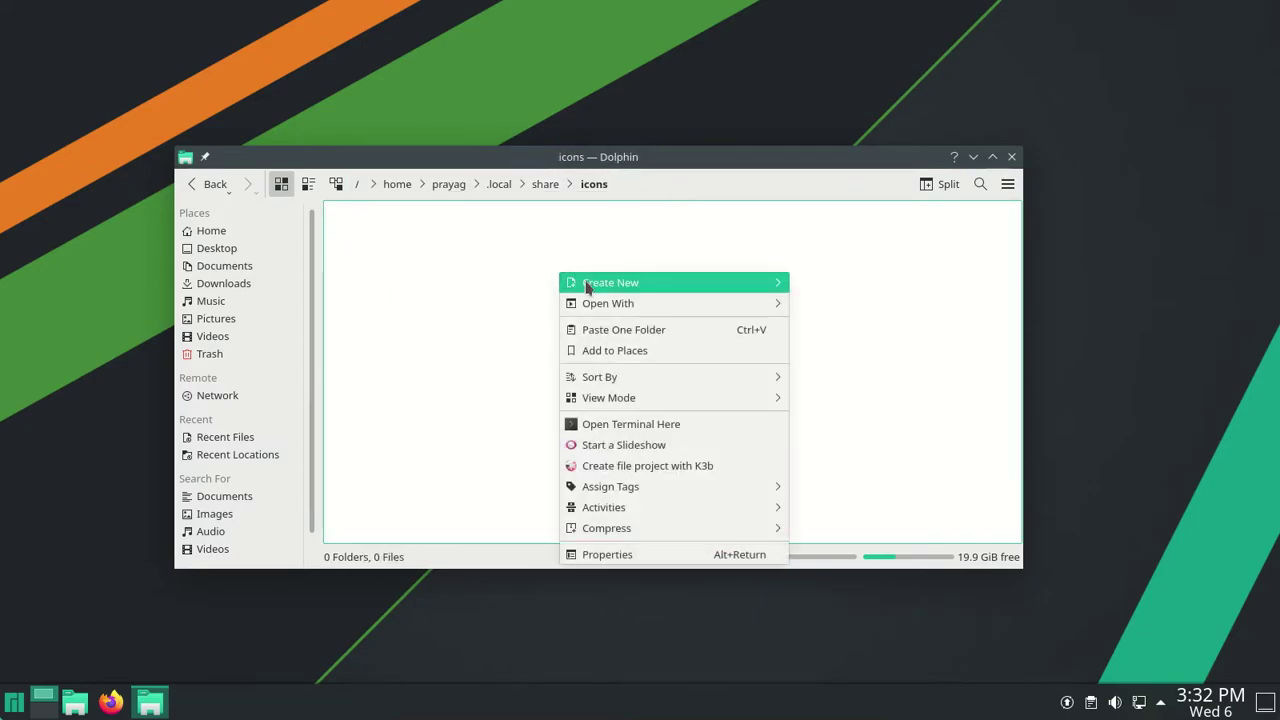
pyautogui.click(594, 334)
pyautogui.click(594, 338)
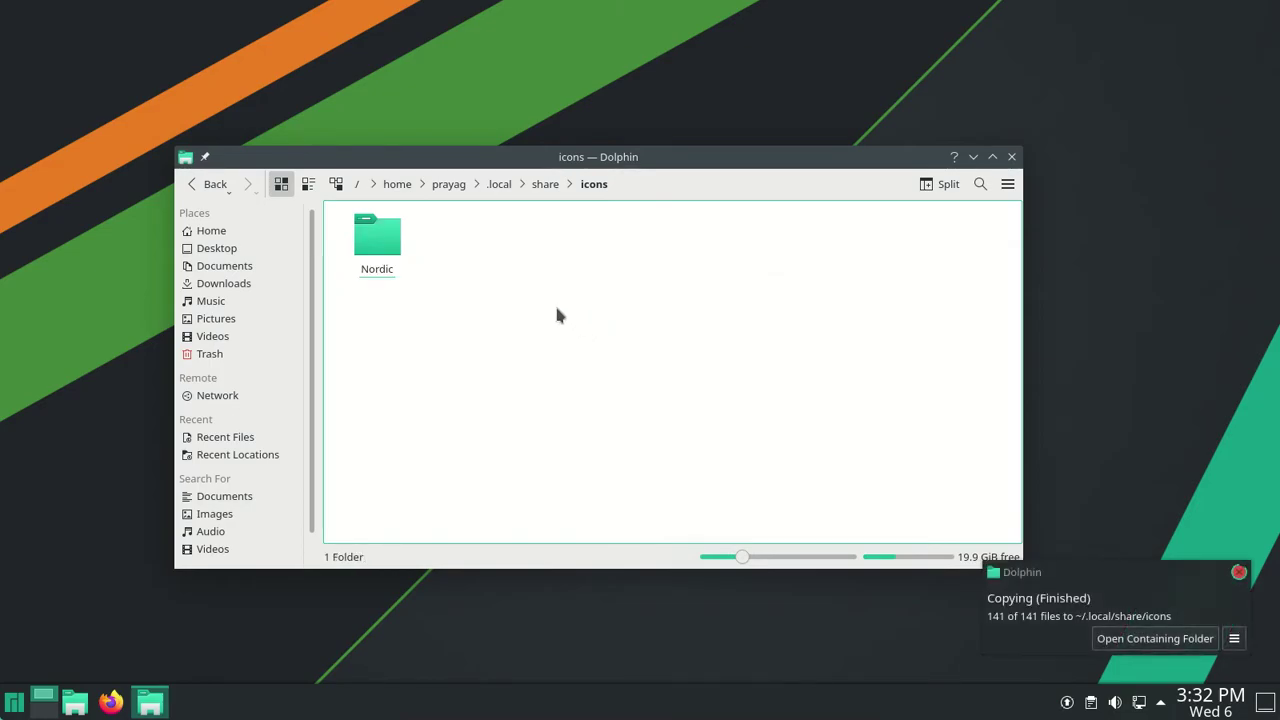
# Step: Close the file manager and apply the Nordic global theme in System Settings
pyautogui.click(1010, 157)
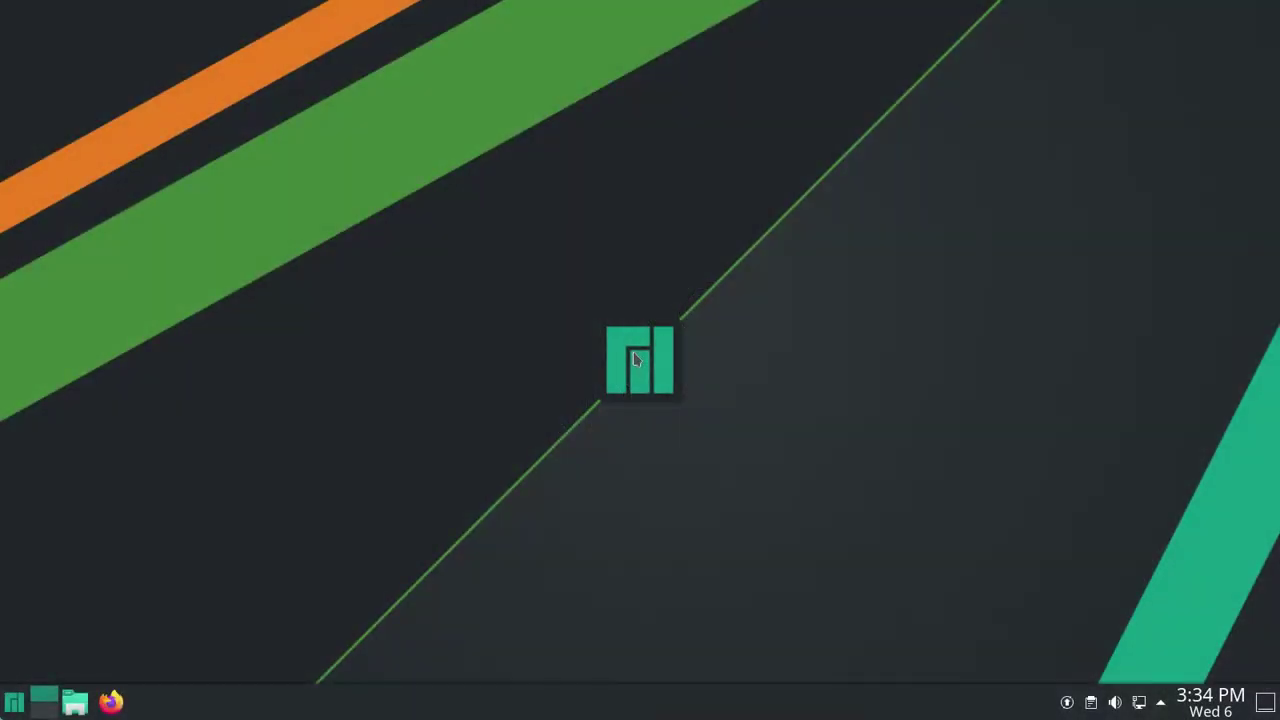
pyautogui.click(14, 702)
pyautogui.click(100, 491)
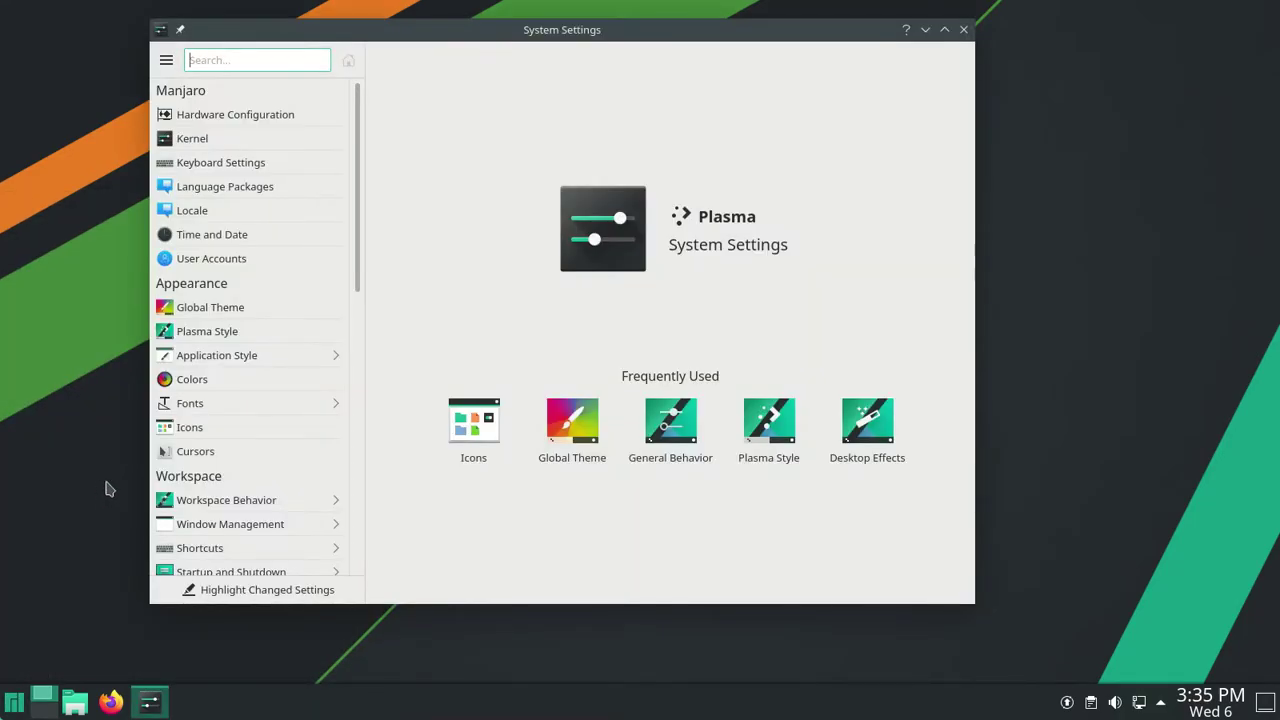
pyautogui.click(265, 308)
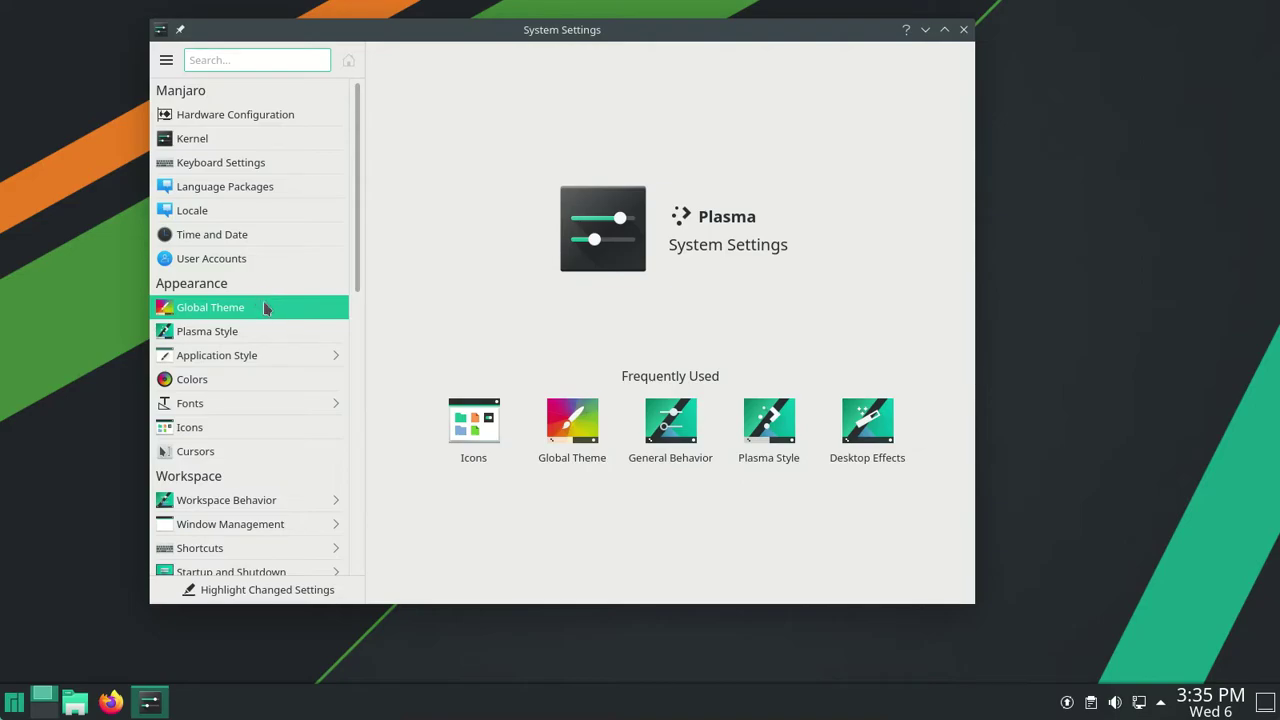
pyautogui.click(510, 302)
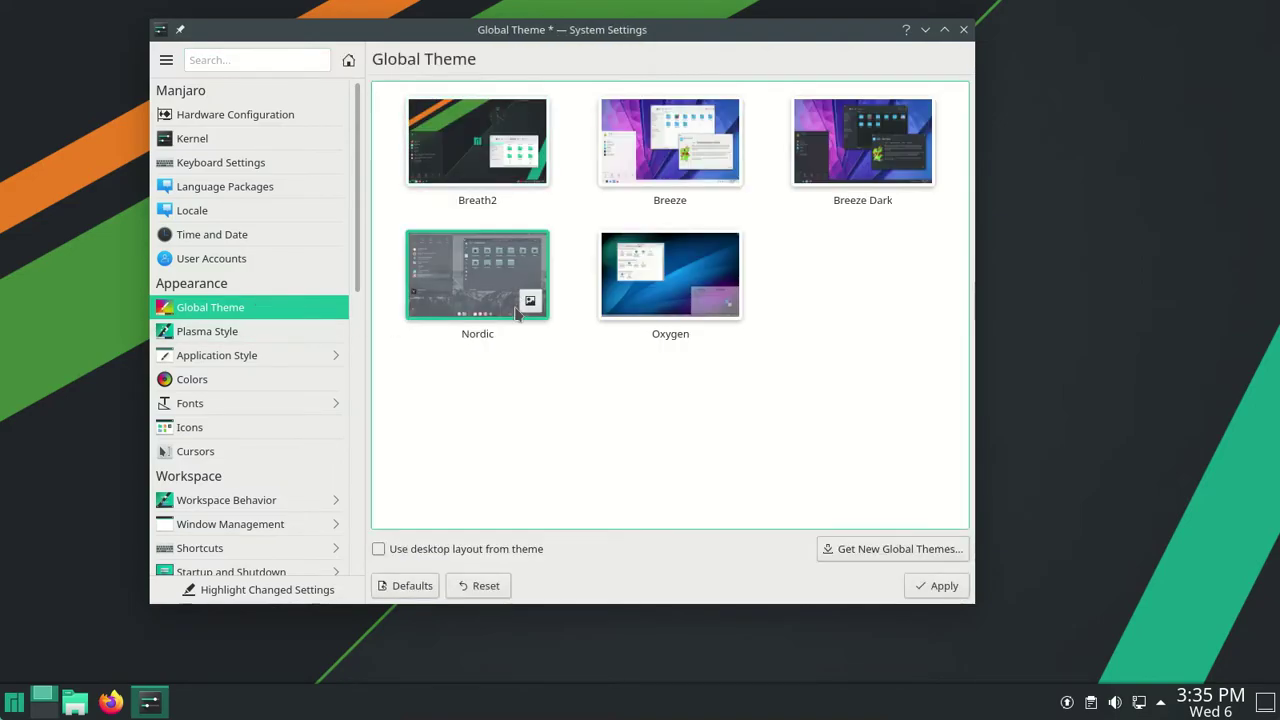
pyautogui.click(940, 585)
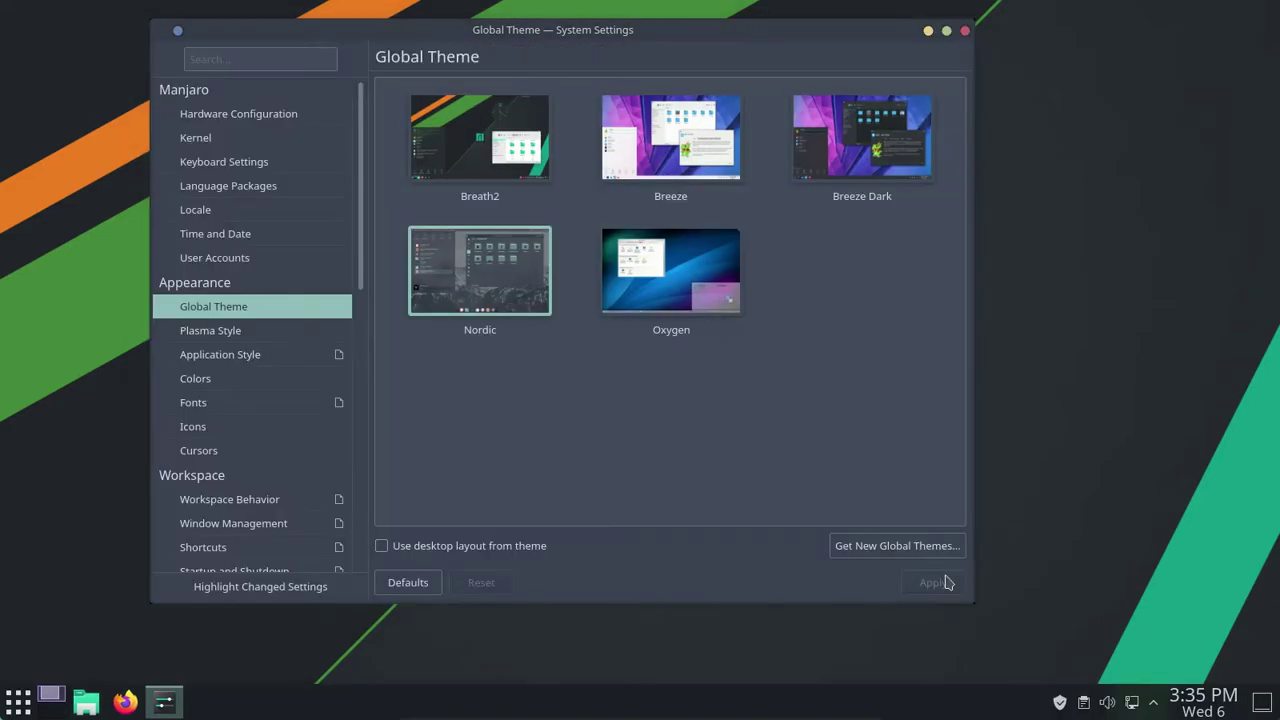
# Step: Apply the Nordic icon theme and close System Settings
pyautogui.click(295, 426)
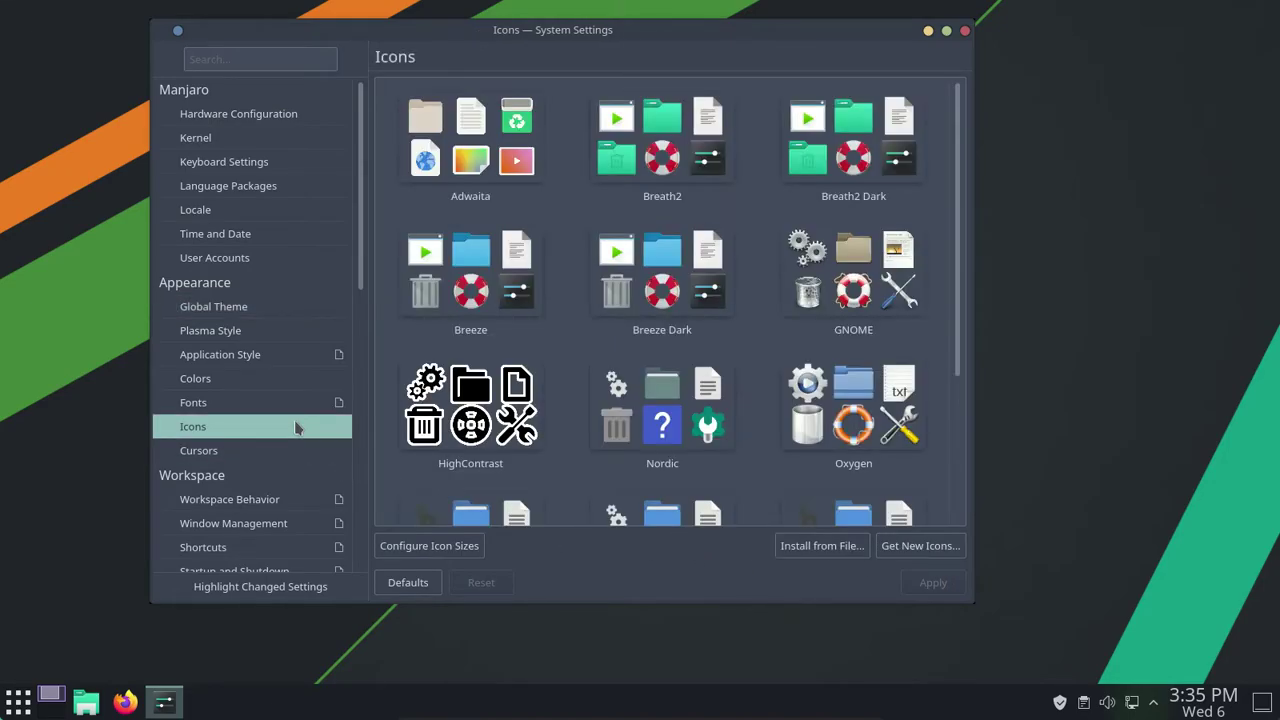
pyautogui.click(662, 405)
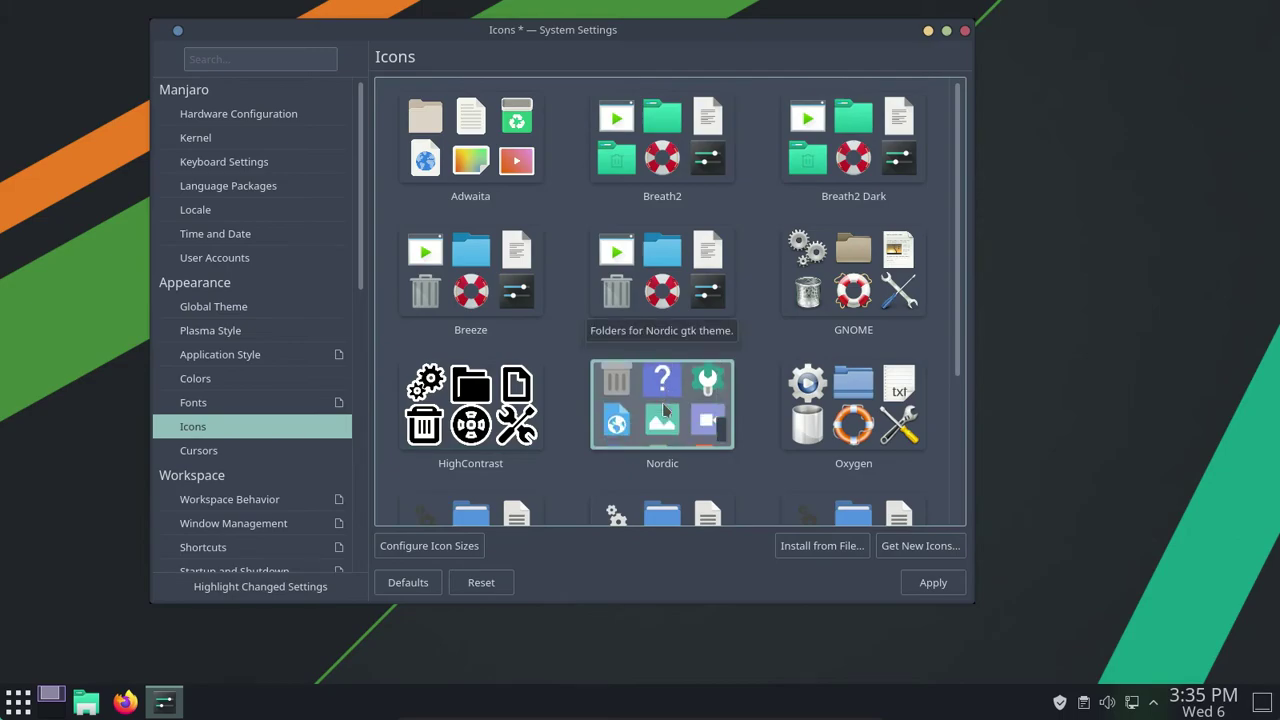
pyautogui.click(934, 584)
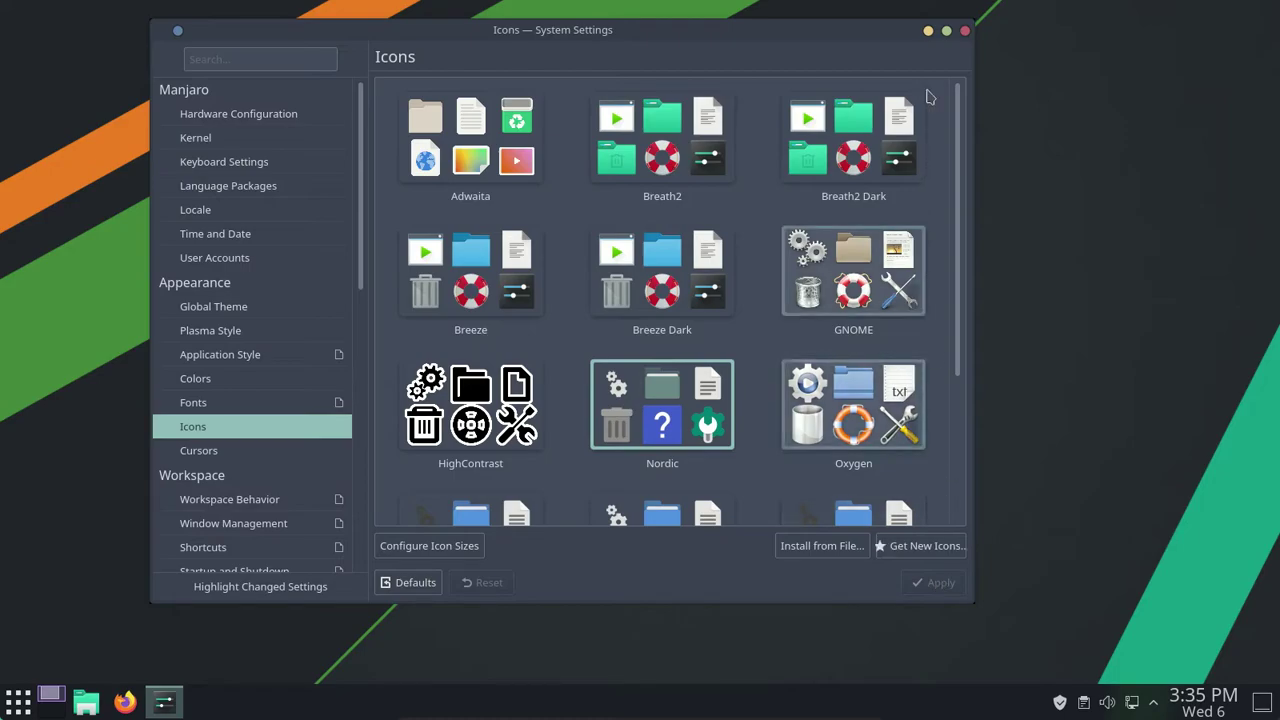
pyautogui.click(965, 32)
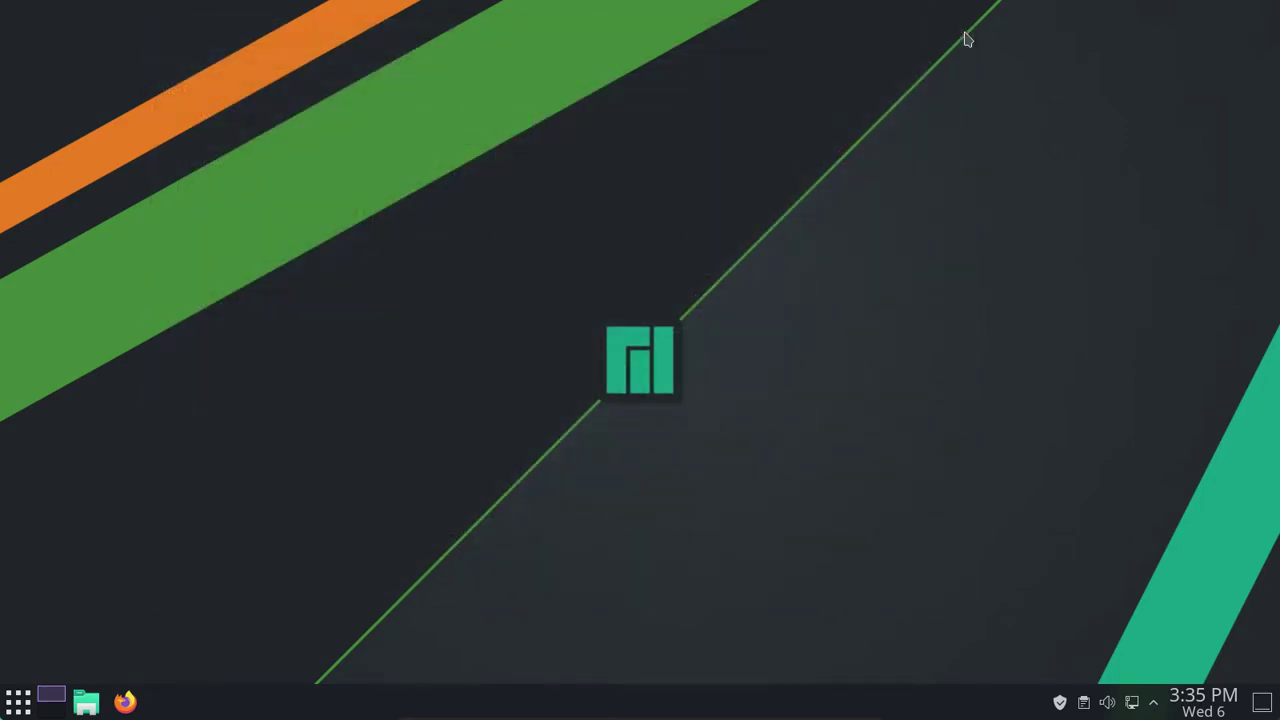
# Step: Launch Add/Remove Software (pamac) and search its packages for kvantum
pyautogui.click(19, 702)
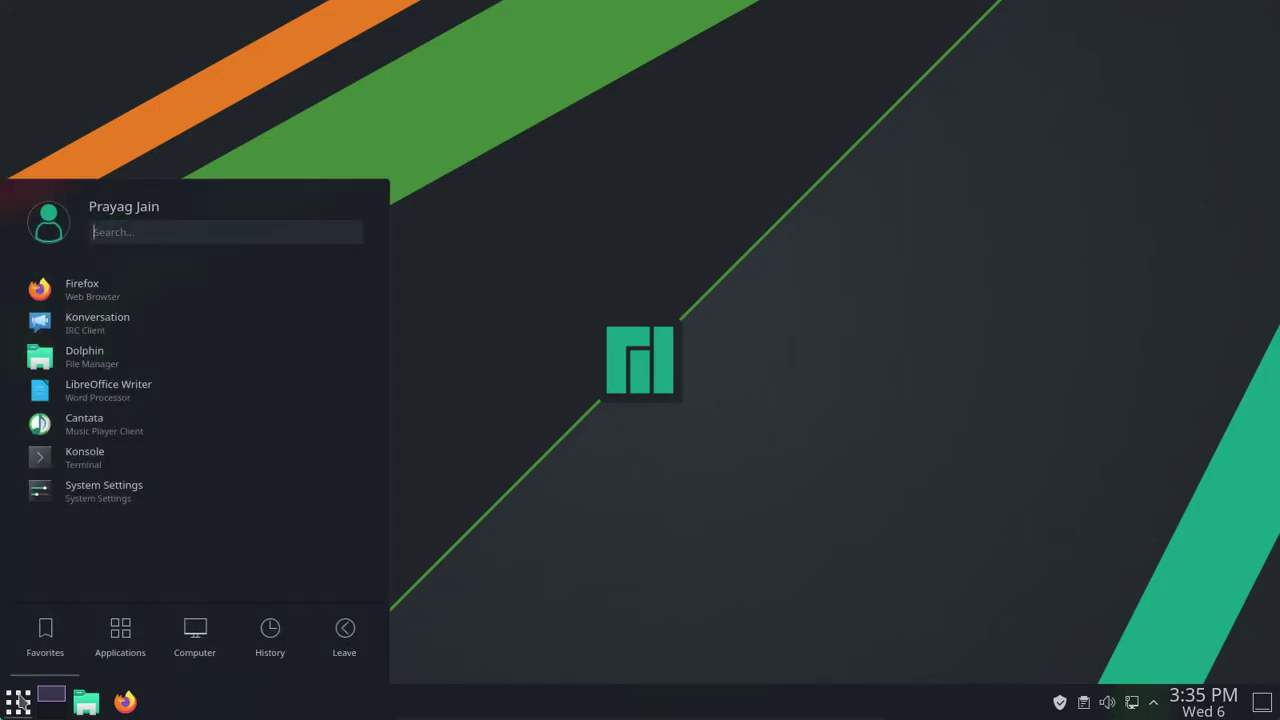
pyautogui.write('pamac')
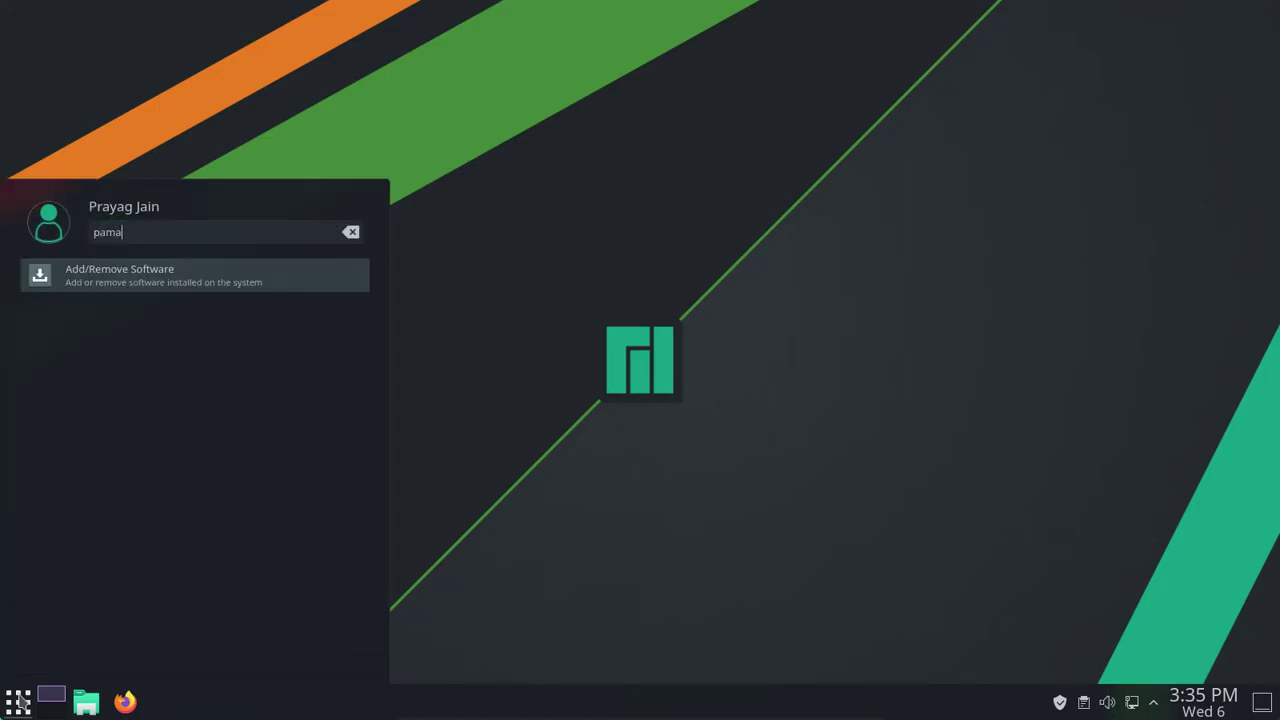
pyautogui.click(170, 277)
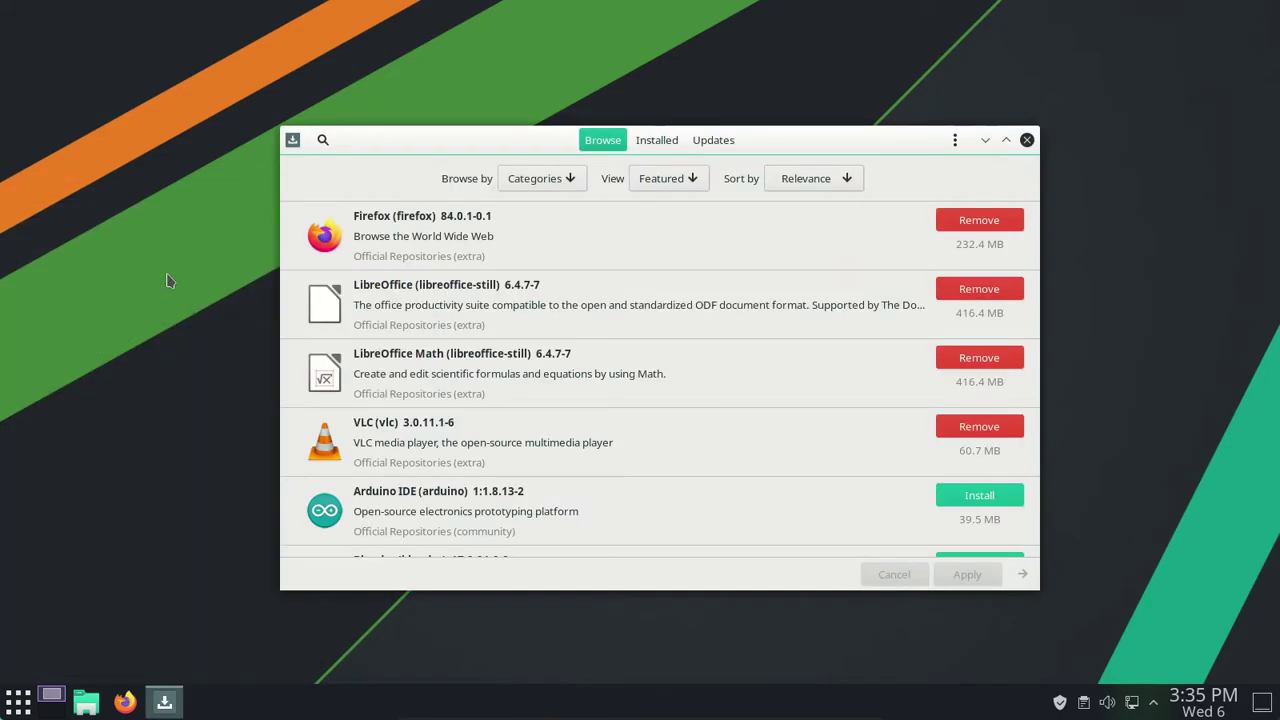
pyautogui.click(323, 140)
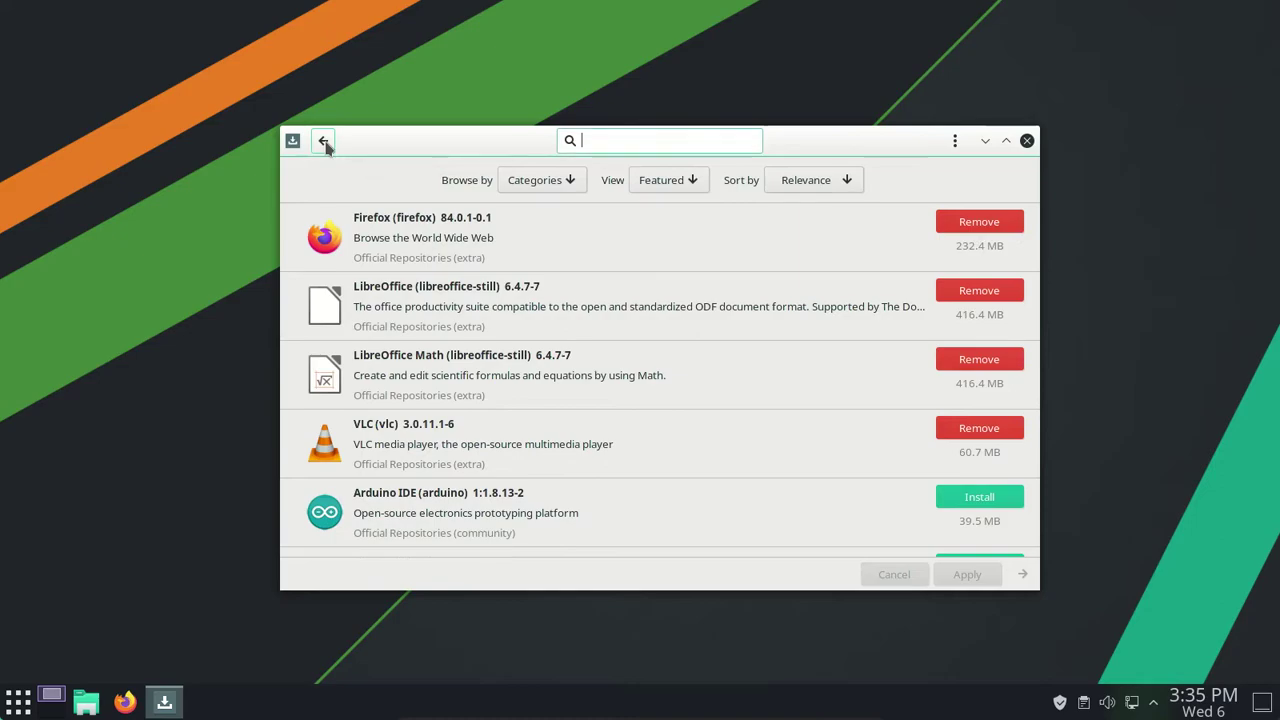
pyautogui.write('kvantum')
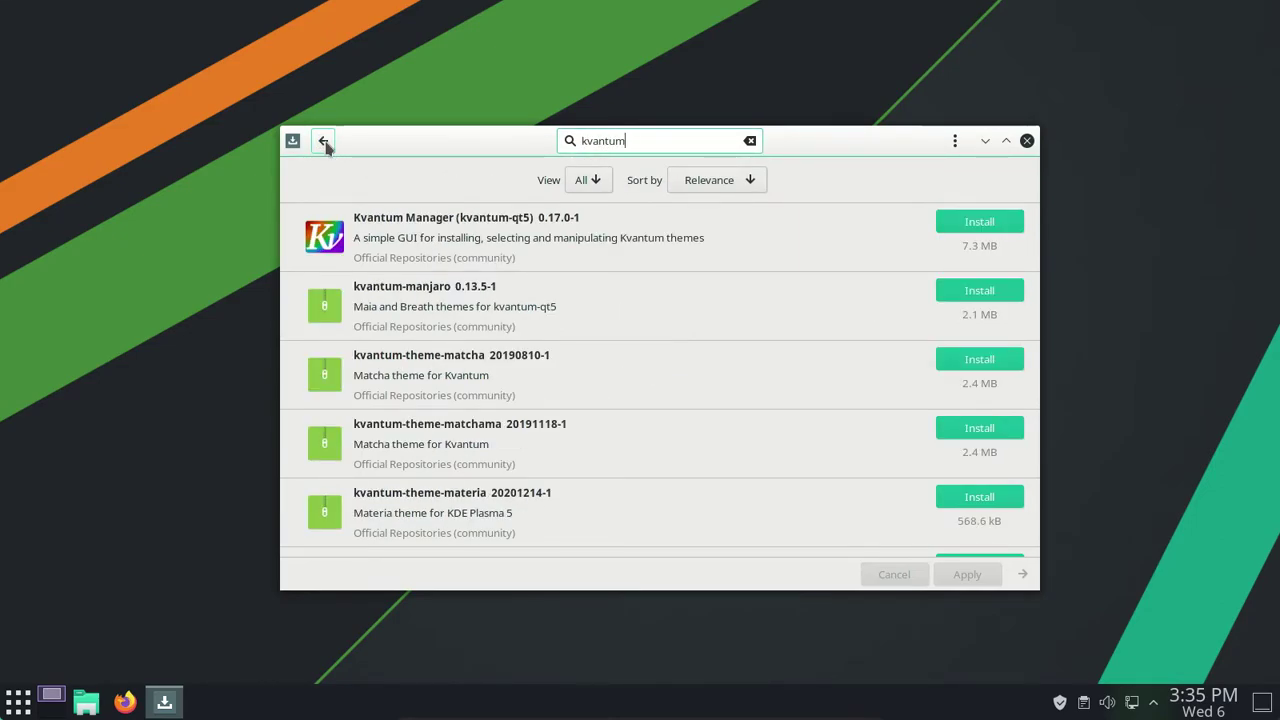
# Step: Install the Kvantum Manager (kvantum-qt5) package, authenticating with the account password, and close the package manager
pyautogui.click(982, 228)
pyautogui.click(978, 575)
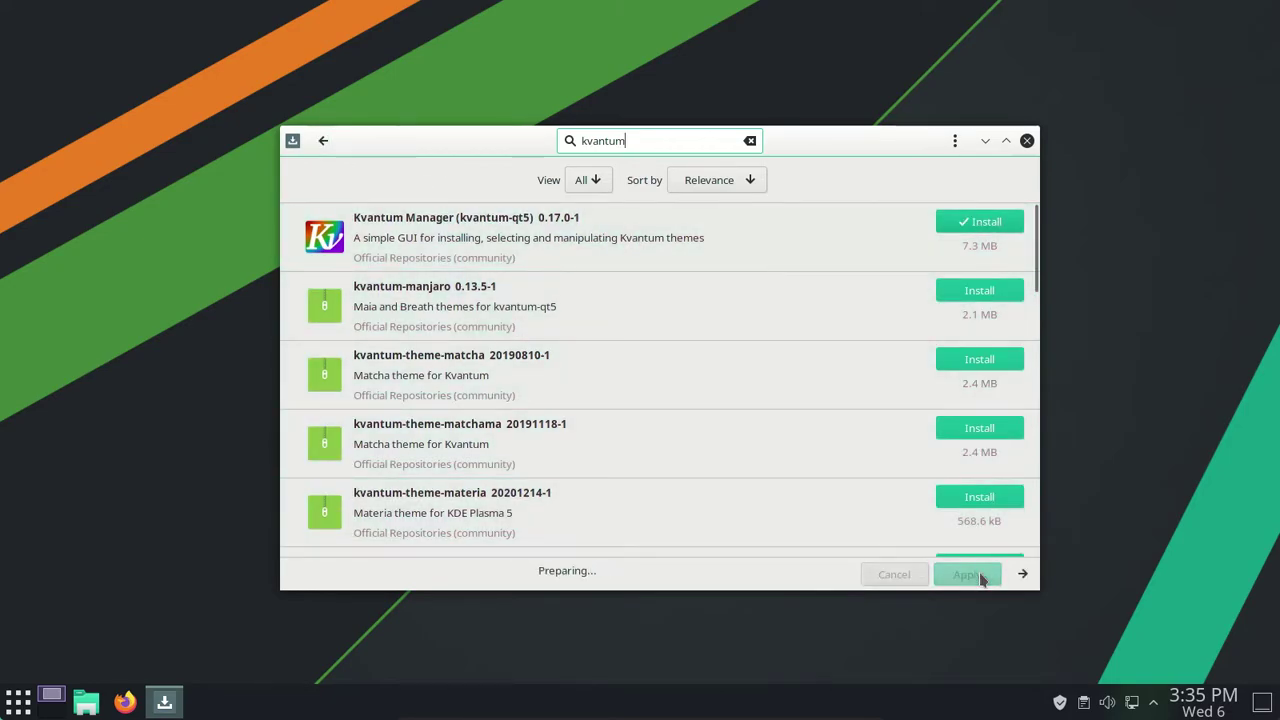
pyautogui.write('*')
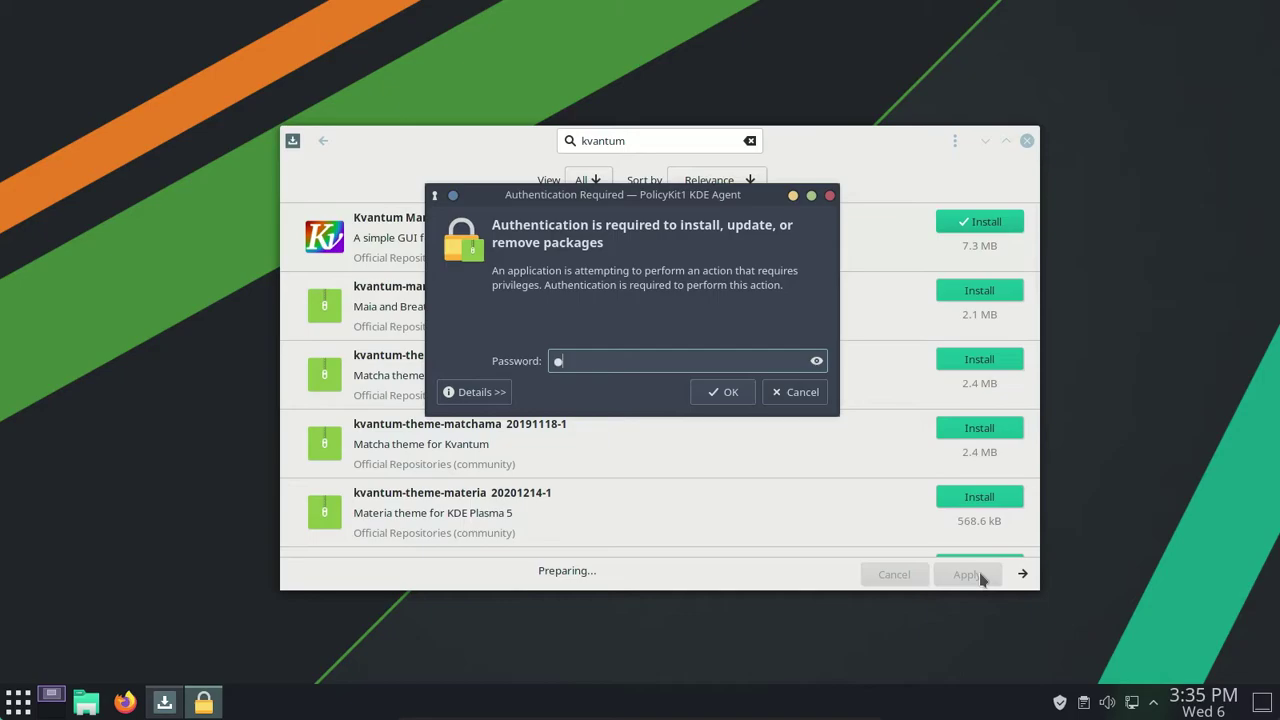
pyautogui.write('***')
pyautogui.press('Return')
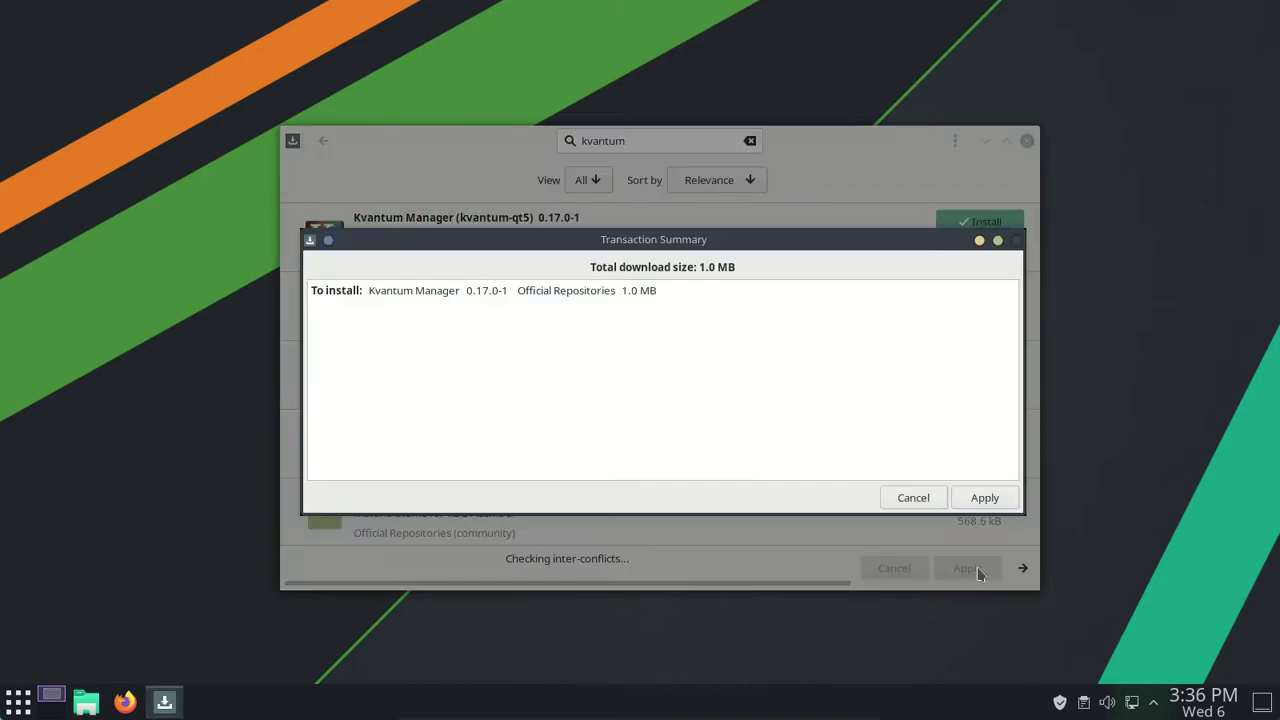
pyautogui.click(990, 497)
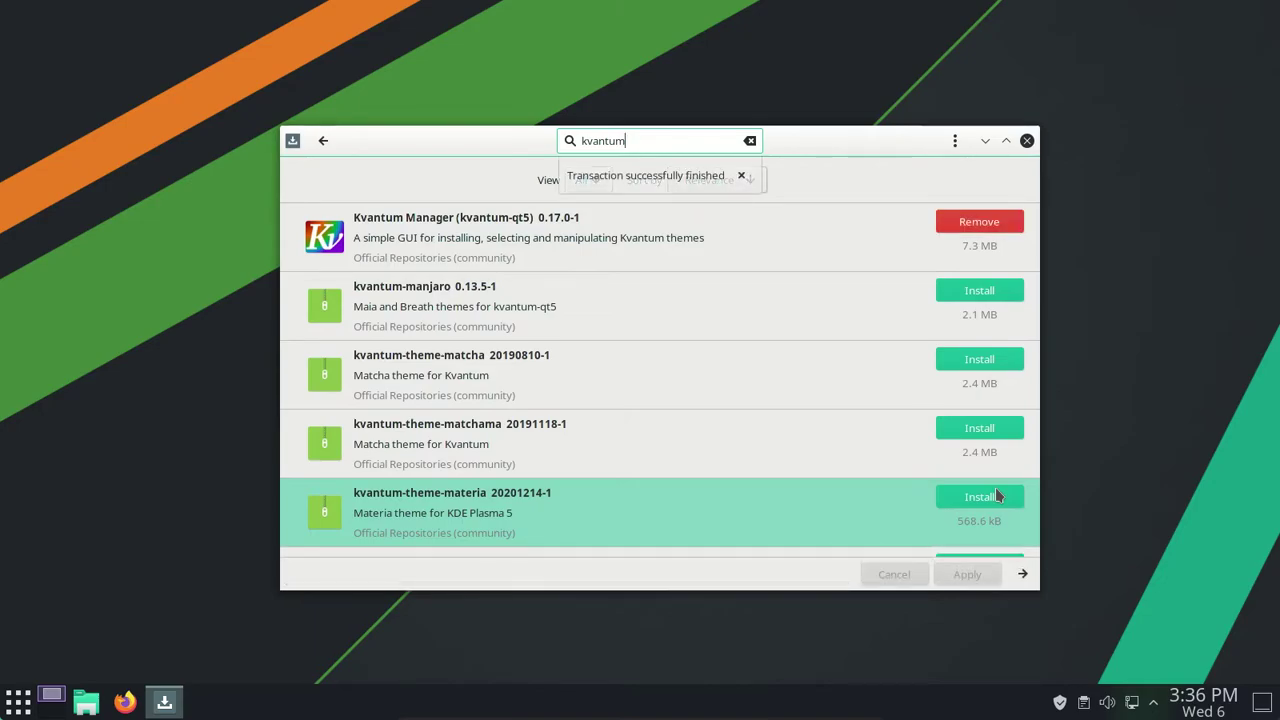
pyautogui.click(1027, 141)
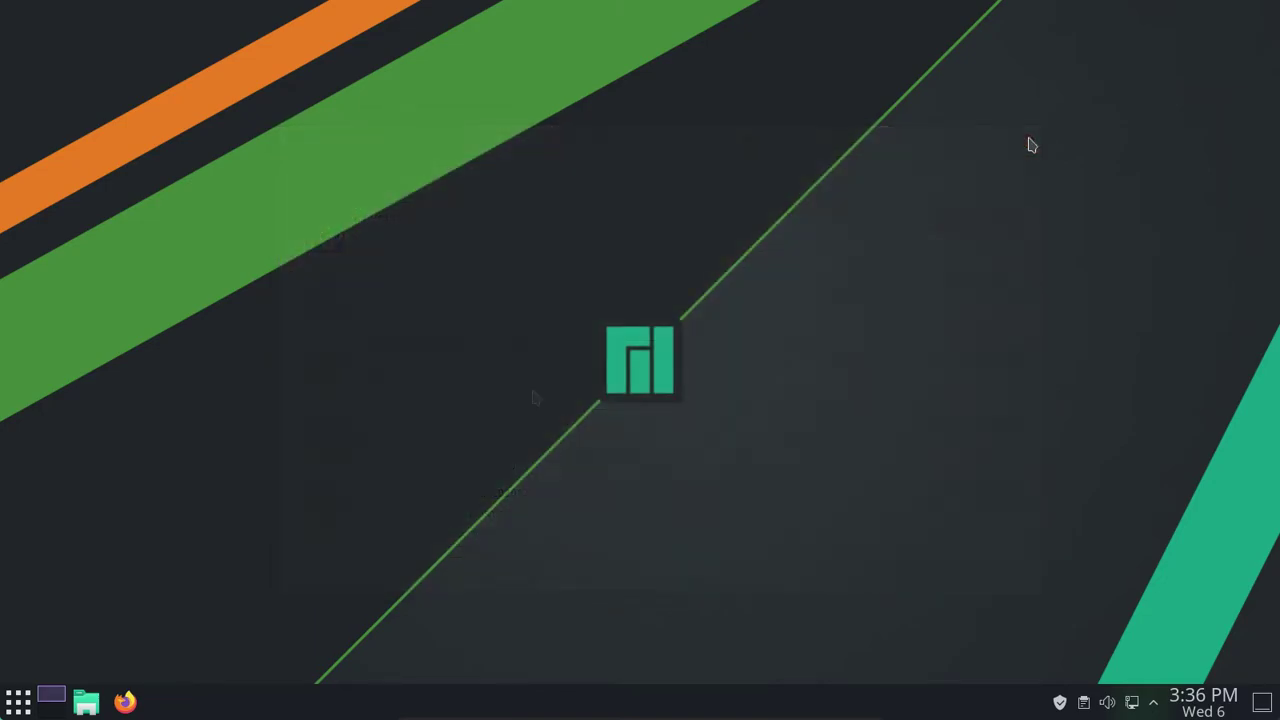
pyautogui.click(125, 703)
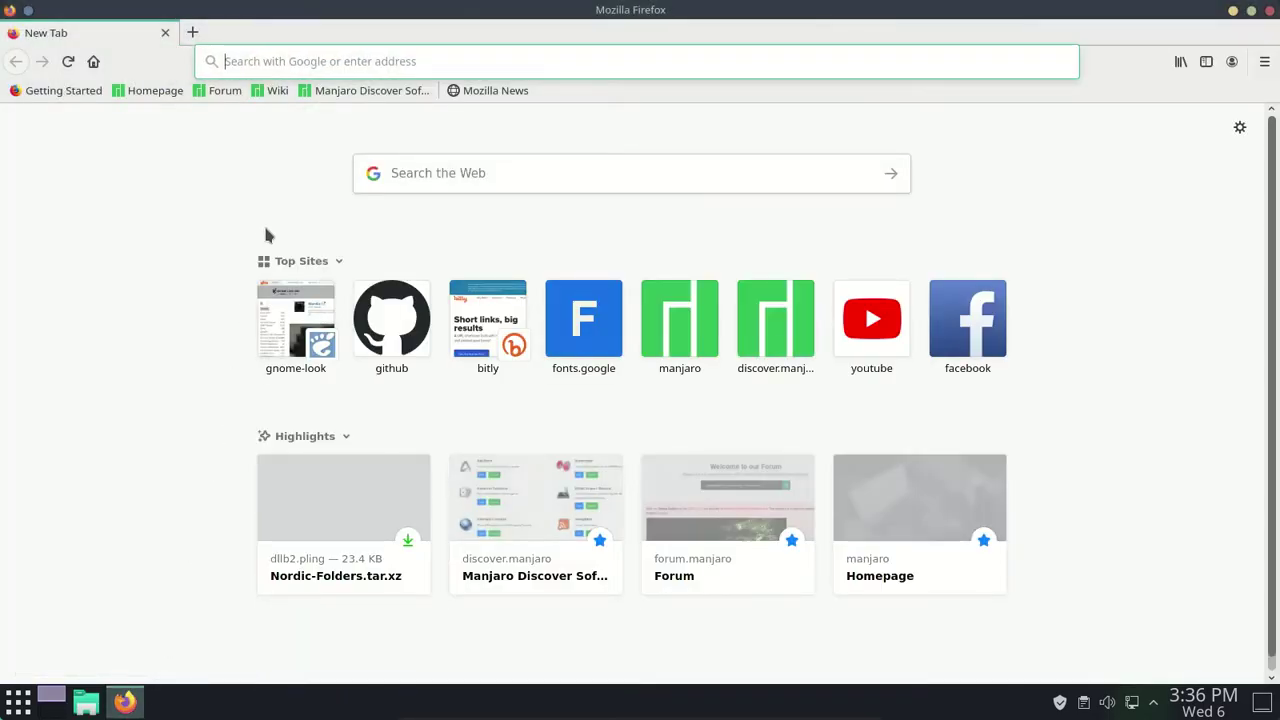
pyautogui.write('https://store.kde.org/p/1326272/')
pyautogui.press('Return')
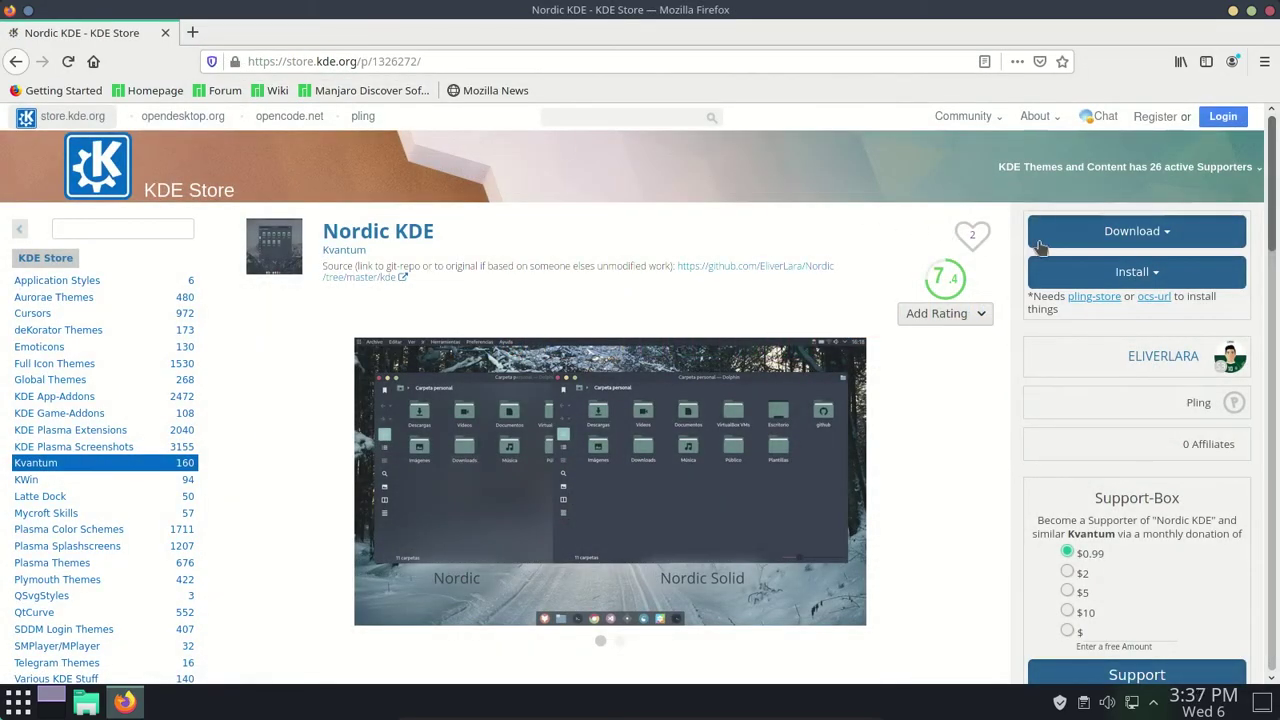
pyautogui.click(1122, 249)
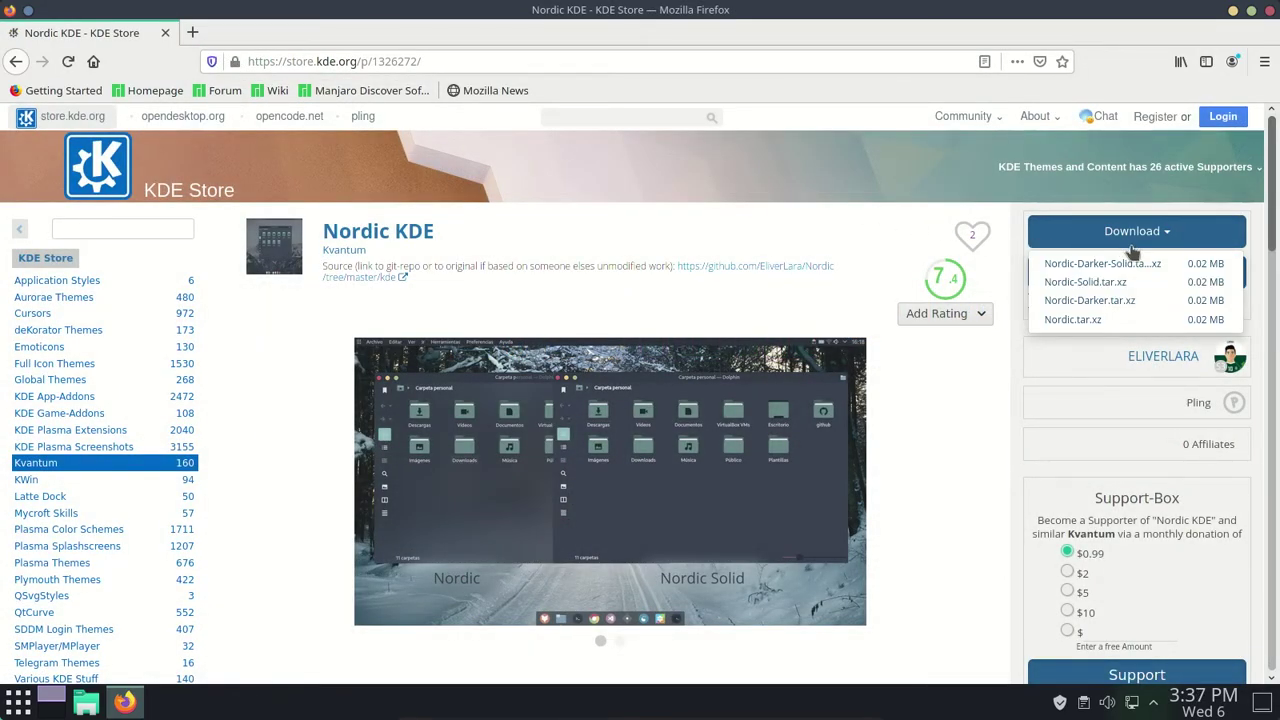
pyautogui.click(1138, 321)
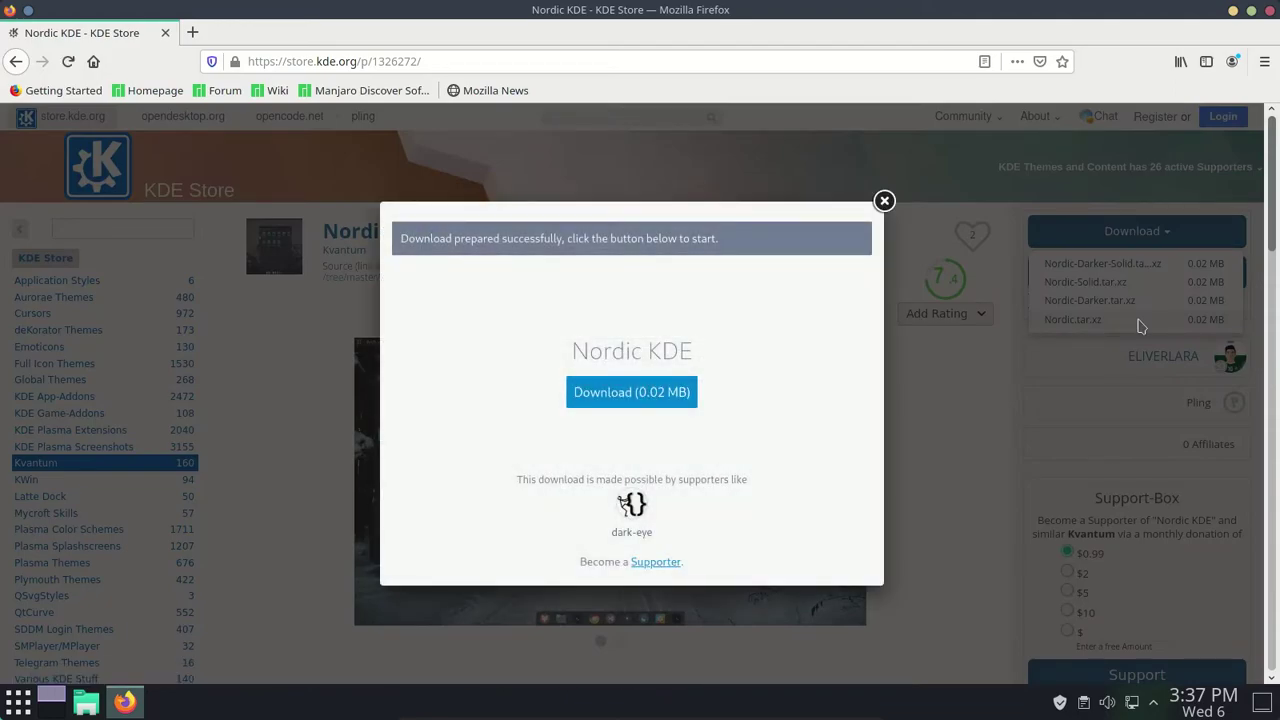
pyautogui.click(627, 395)
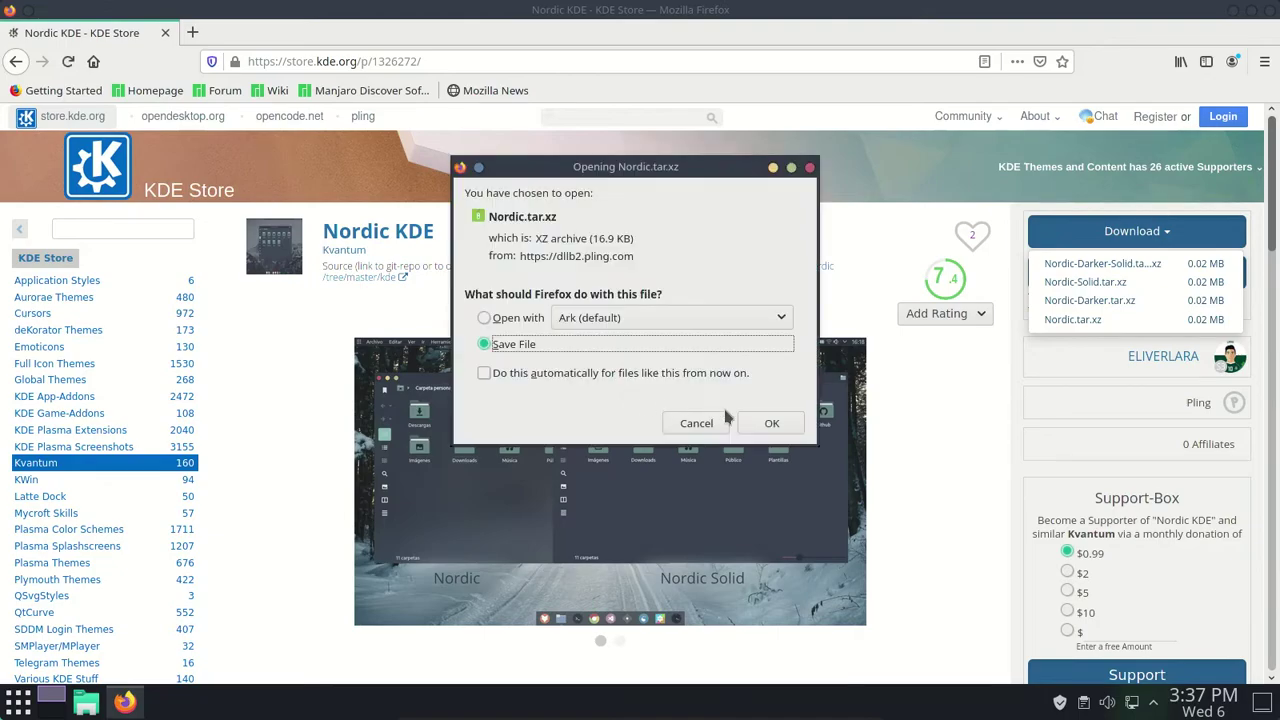
pyautogui.click(771, 424)
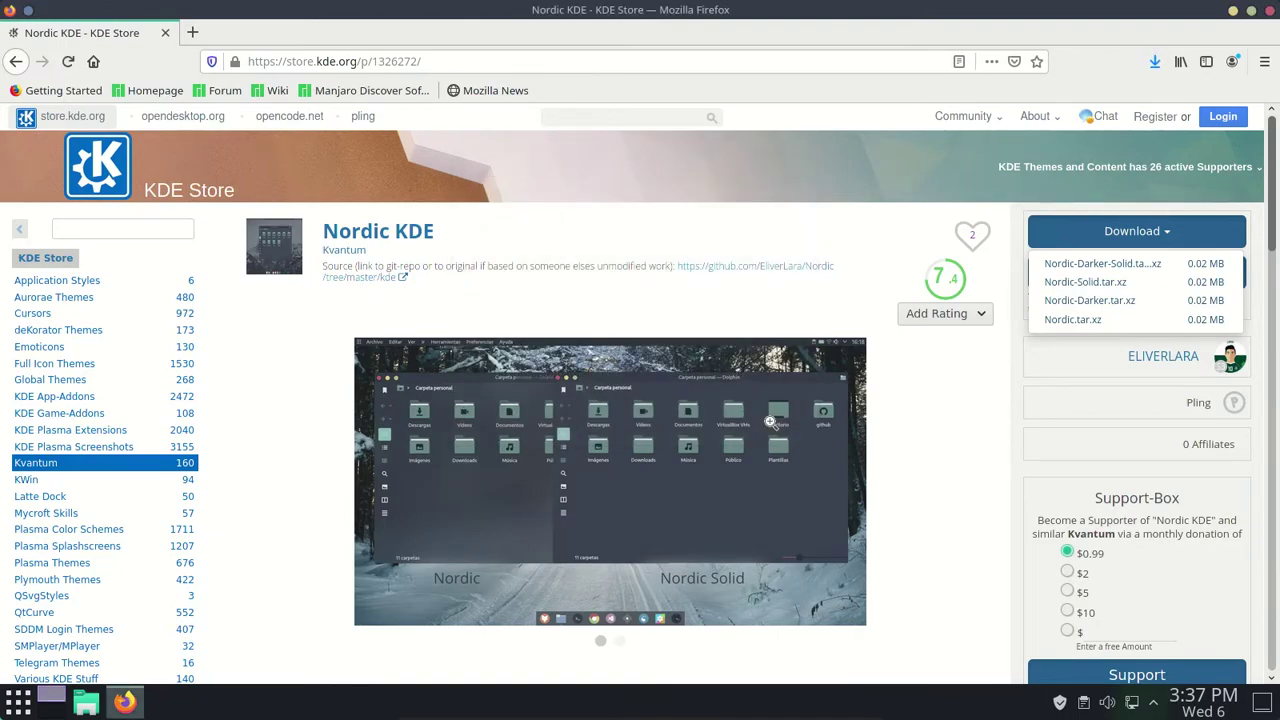
# Step: Extract Nordic.tar.xz inside Downloads with subfolder autodetection, and close the file manager and browser
pyautogui.click(1155, 62)
pyautogui.click(1145, 102)
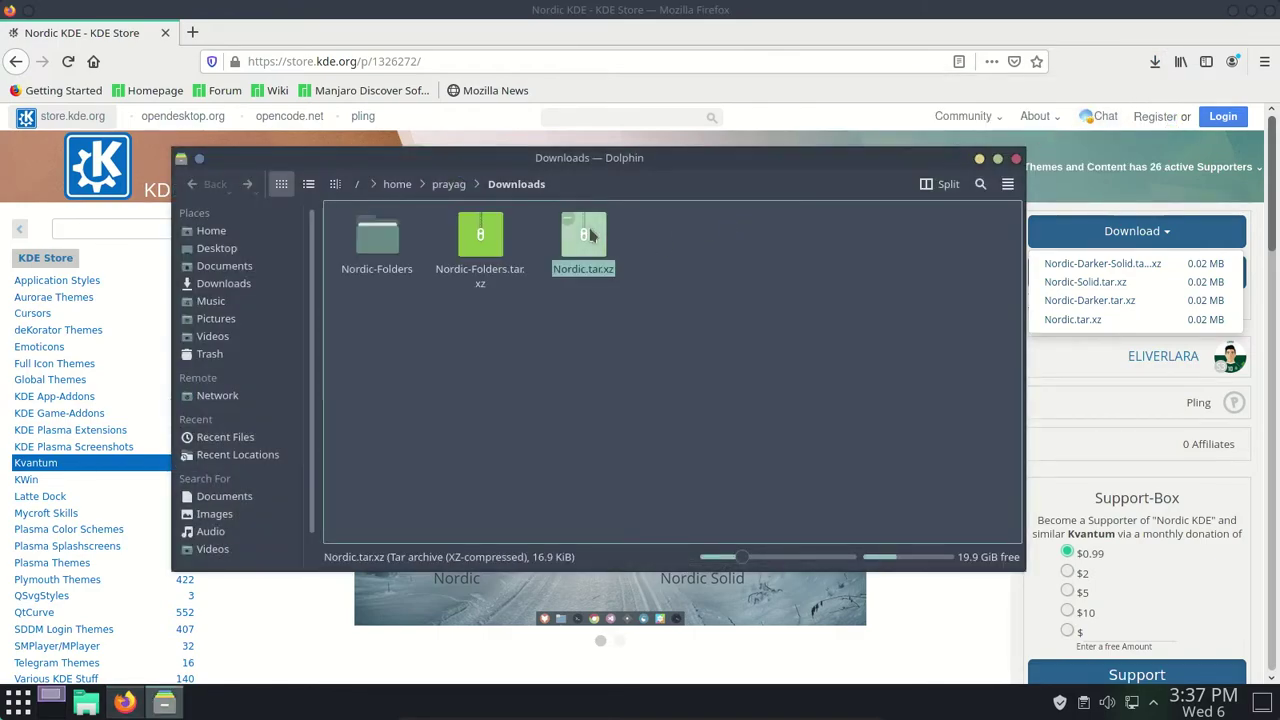
pyautogui.rightClick(589, 231)
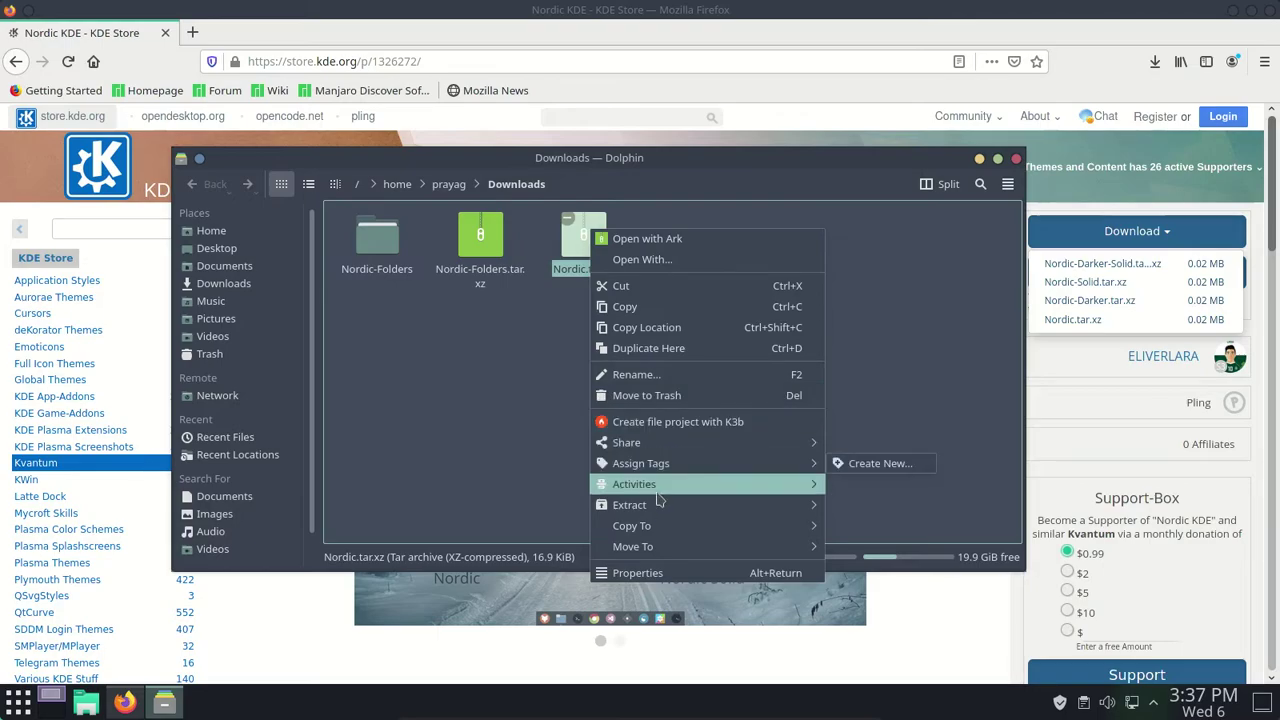
pyautogui.moveTo(660, 508)
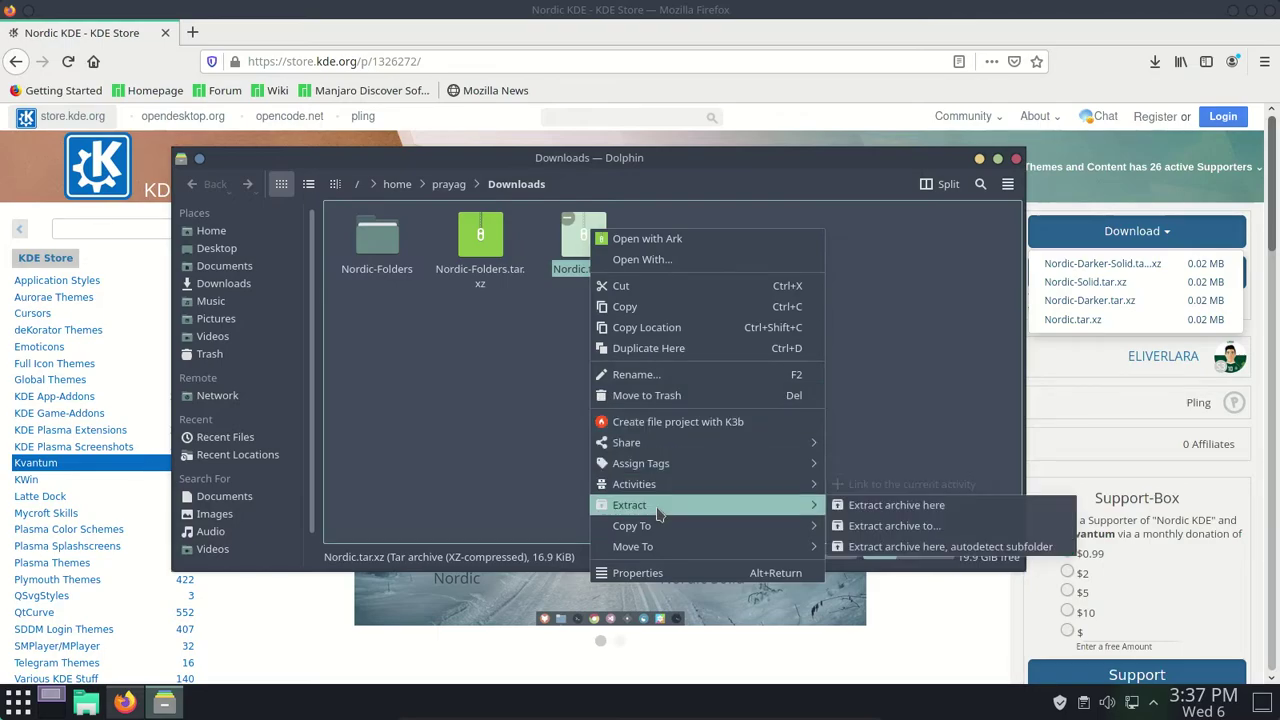
pyautogui.click(895, 548)
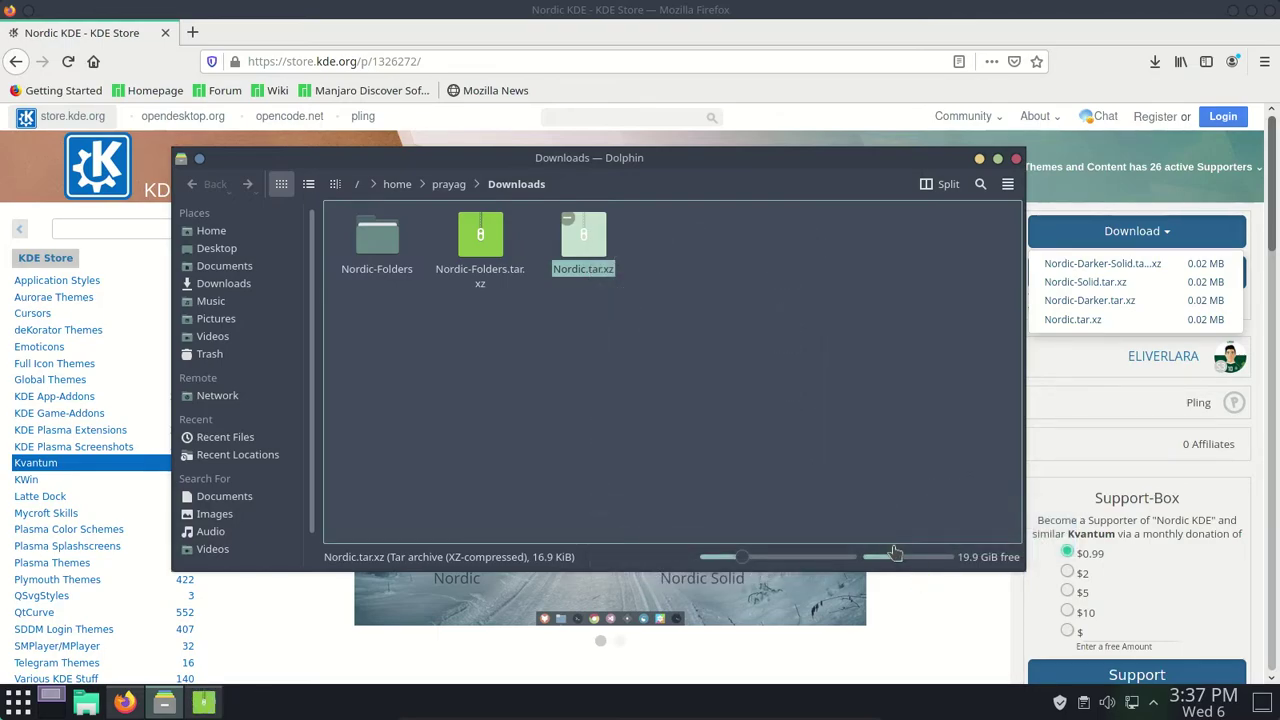
pyautogui.click(1016, 159)
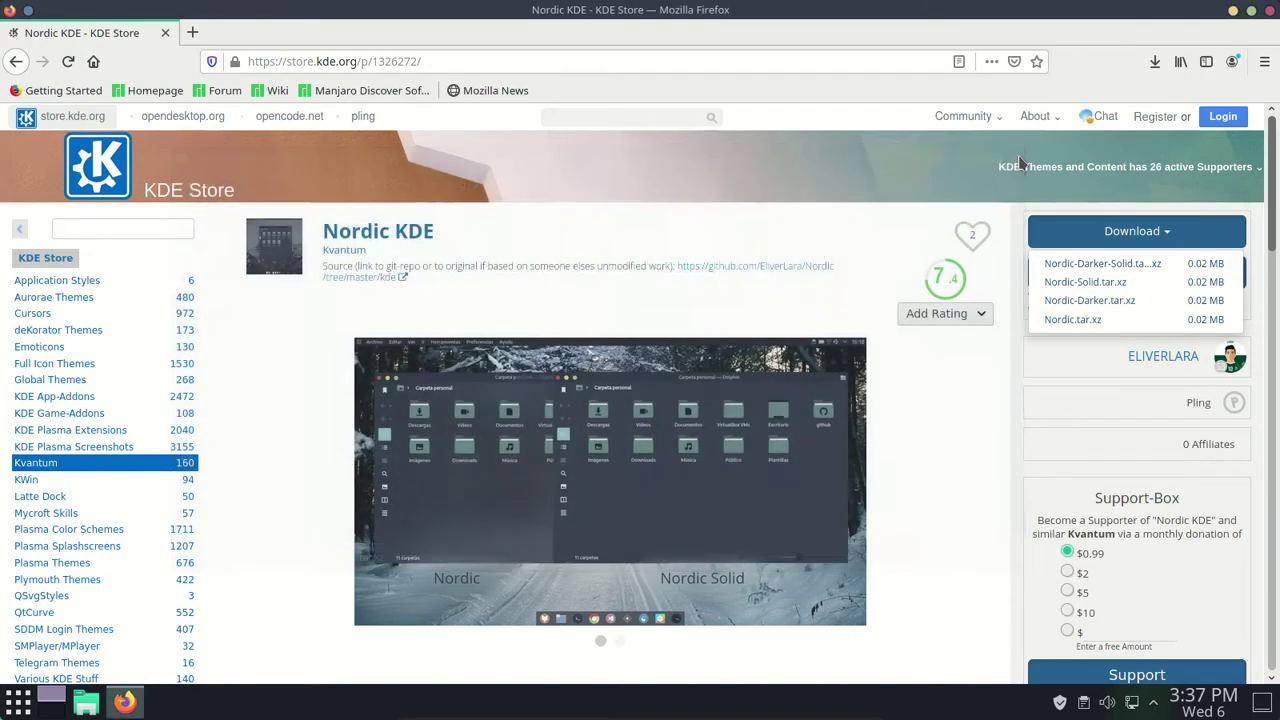
pyautogui.click(1261, 10)
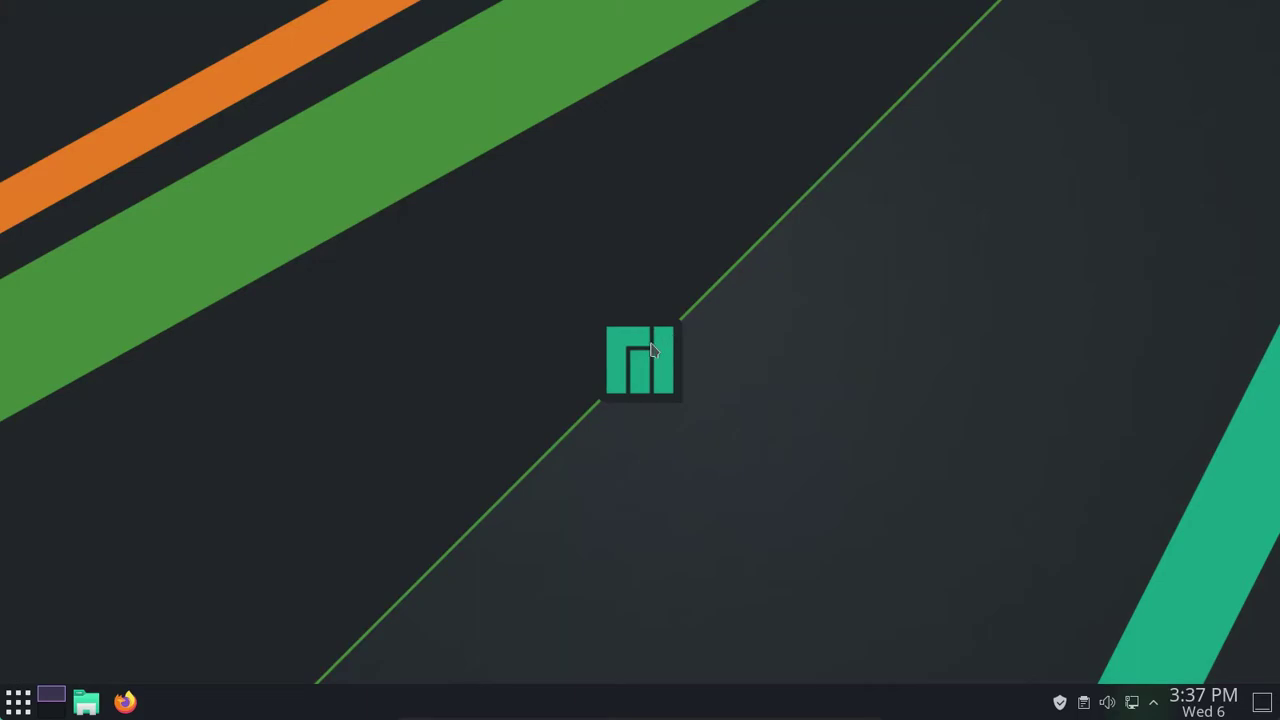
# Step: Launch Kvantum Manager and move its window to the middle of the desktop
pyautogui.click(20, 703)
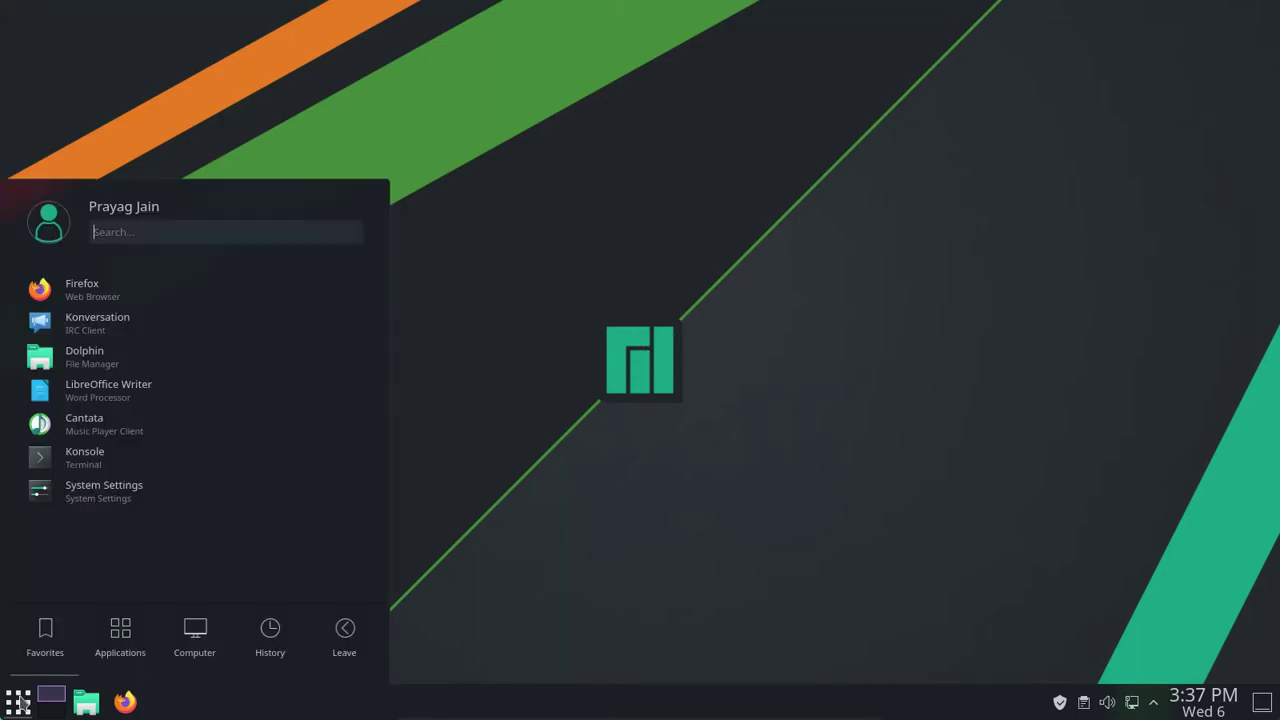
pyautogui.write('kvantum')
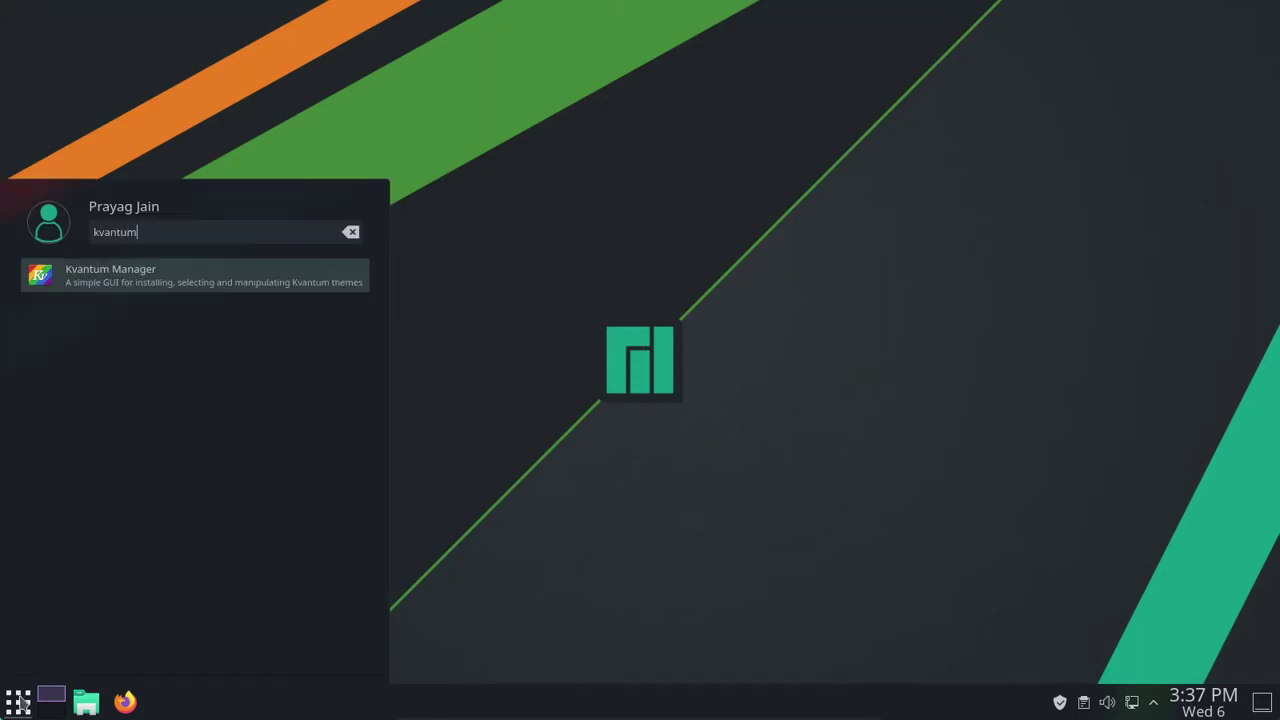
pyautogui.press('Return')
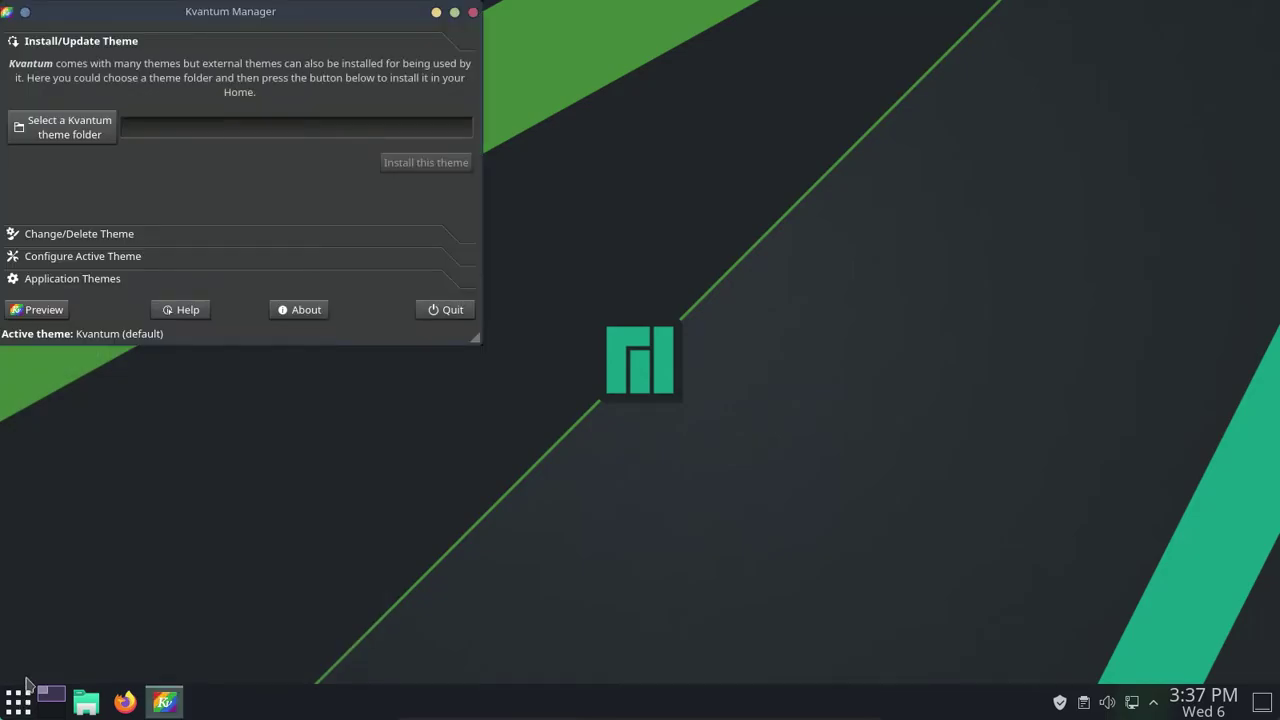
pyautogui.moveTo(165, 28); pyautogui.dragTo(520, 210)
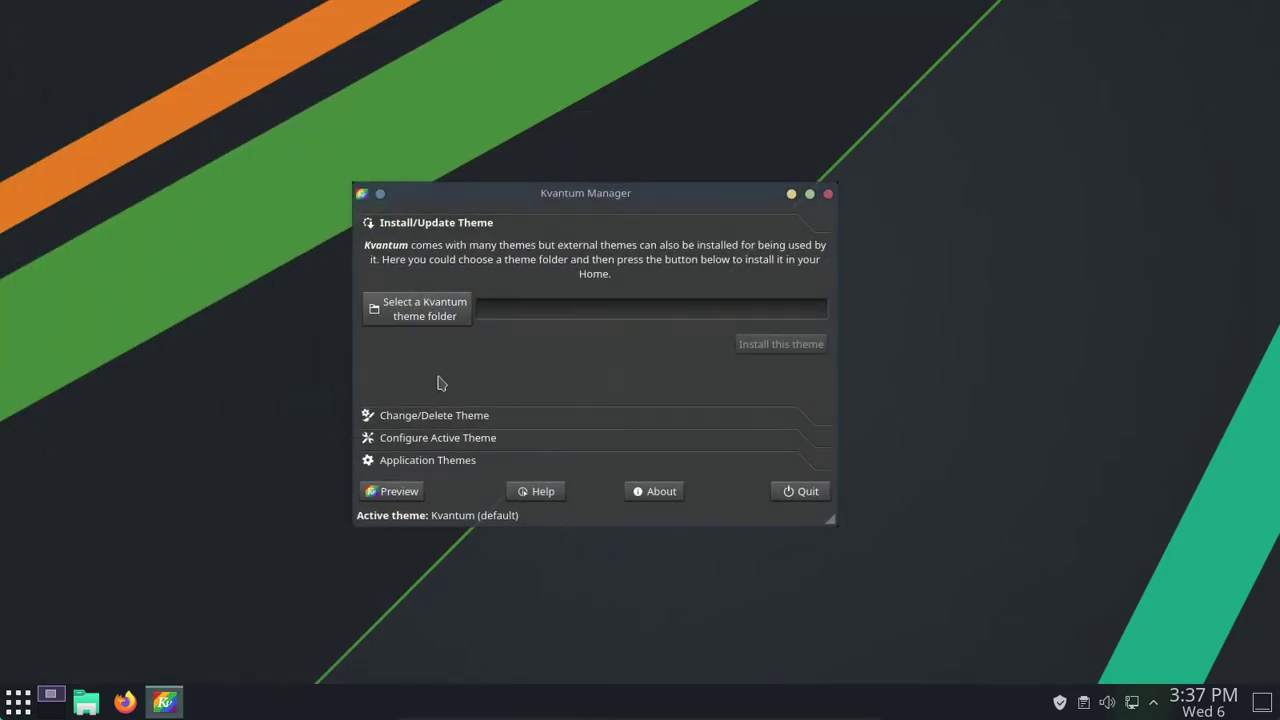
# Step: Select the Nordic folder in Downloads as the Kvantum theme folder and install that theme
pyautogui.click(451, 315)
pyautogui.click(465, 272)
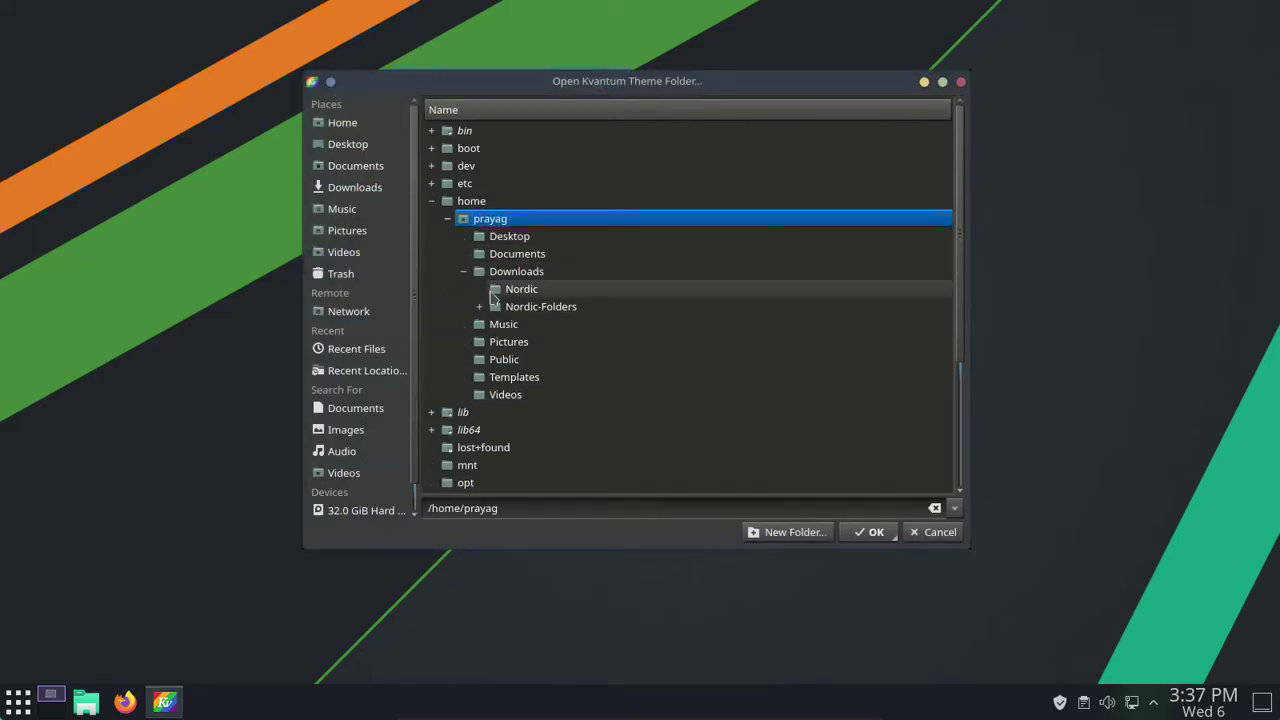
pyautogui.click(500, 290)
pyautogui.click(855, 538)
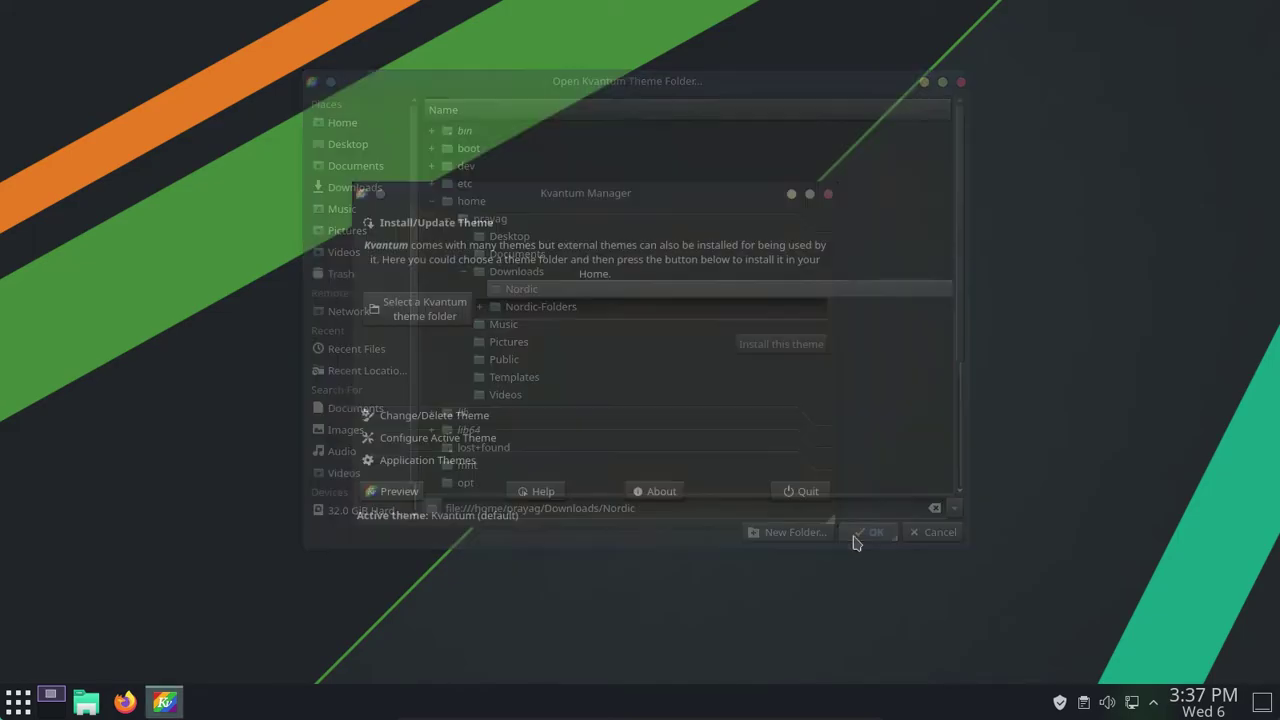
pyautogui.click(815, 345)
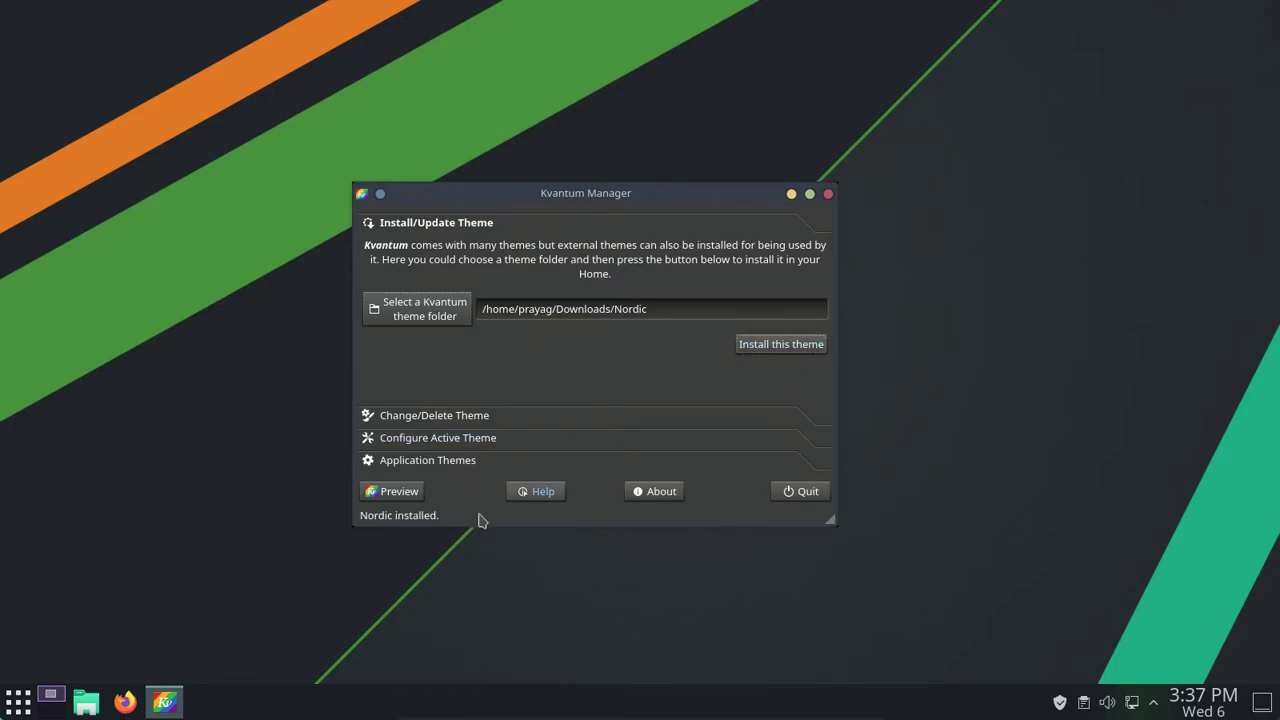
# Step: Make Nordic the active Kvantum theme and close Kvantum Manager
pyautogui.click(465, 416)
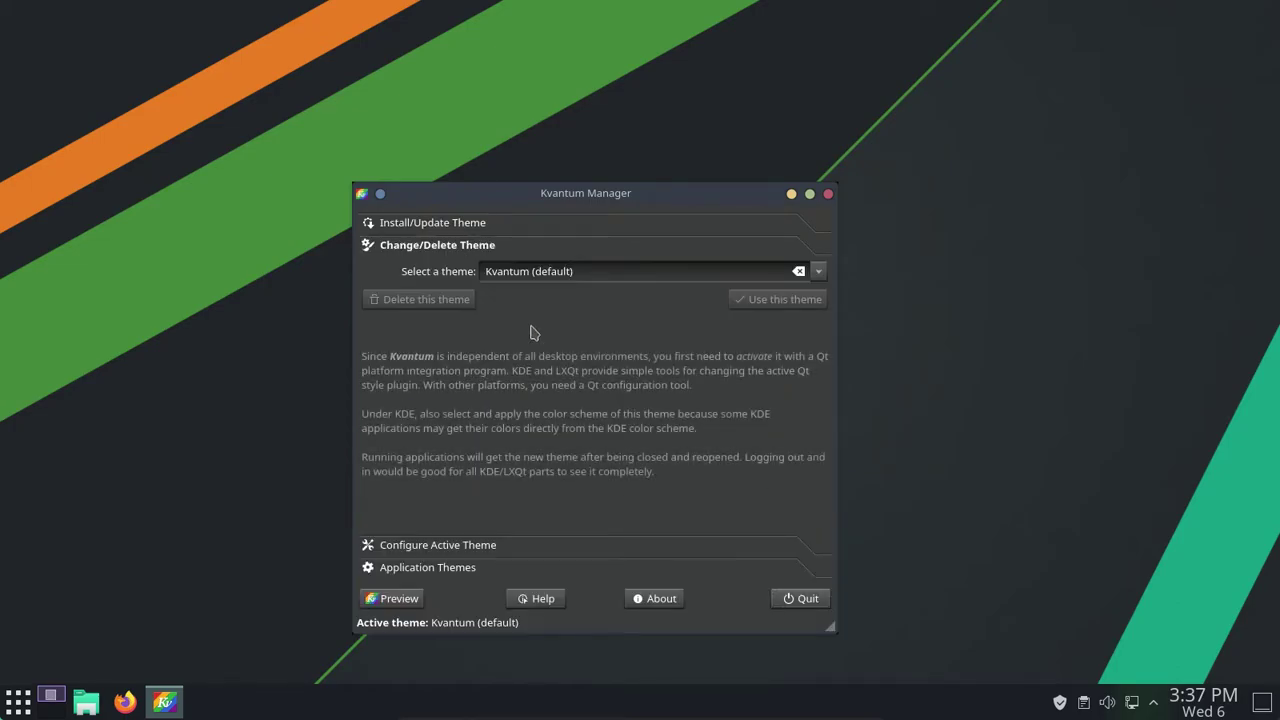
pyautogui.click(818, 274)
pyautogui.scroll(-7, 669, 380)
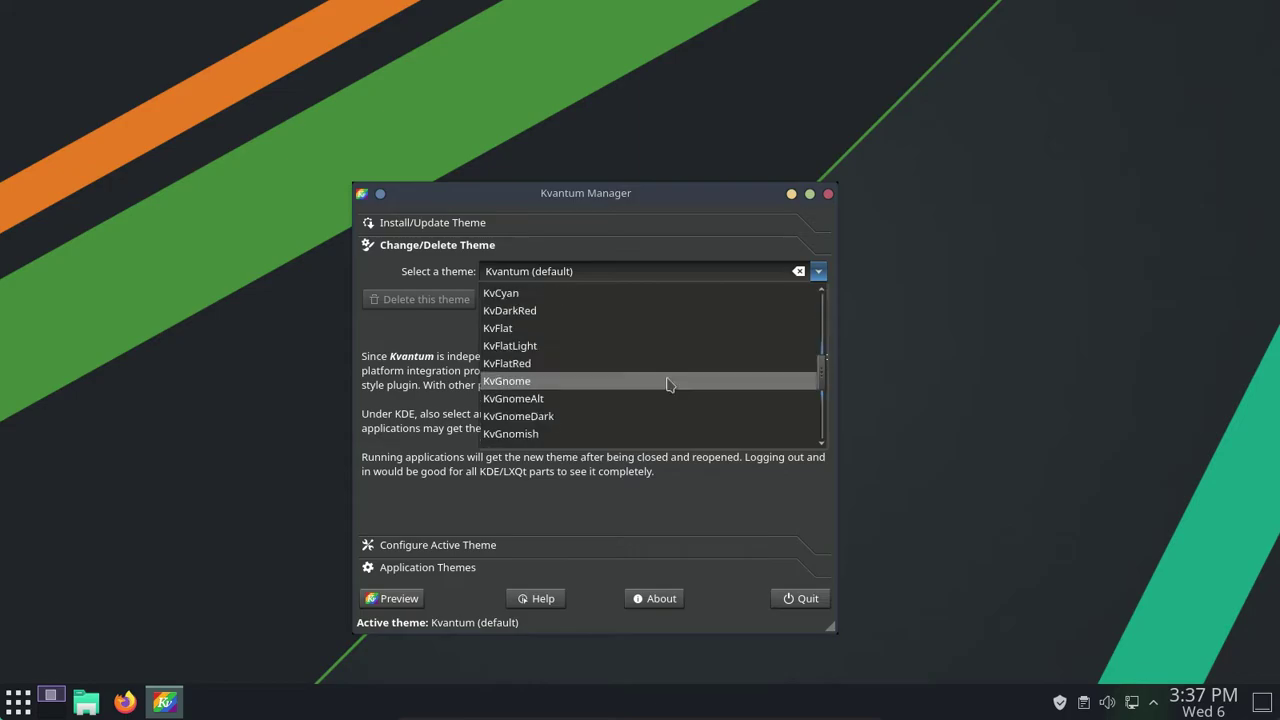
pyautogui.press('Down')
pyautogui.press('Return')
pyautogui.click(792, 301)
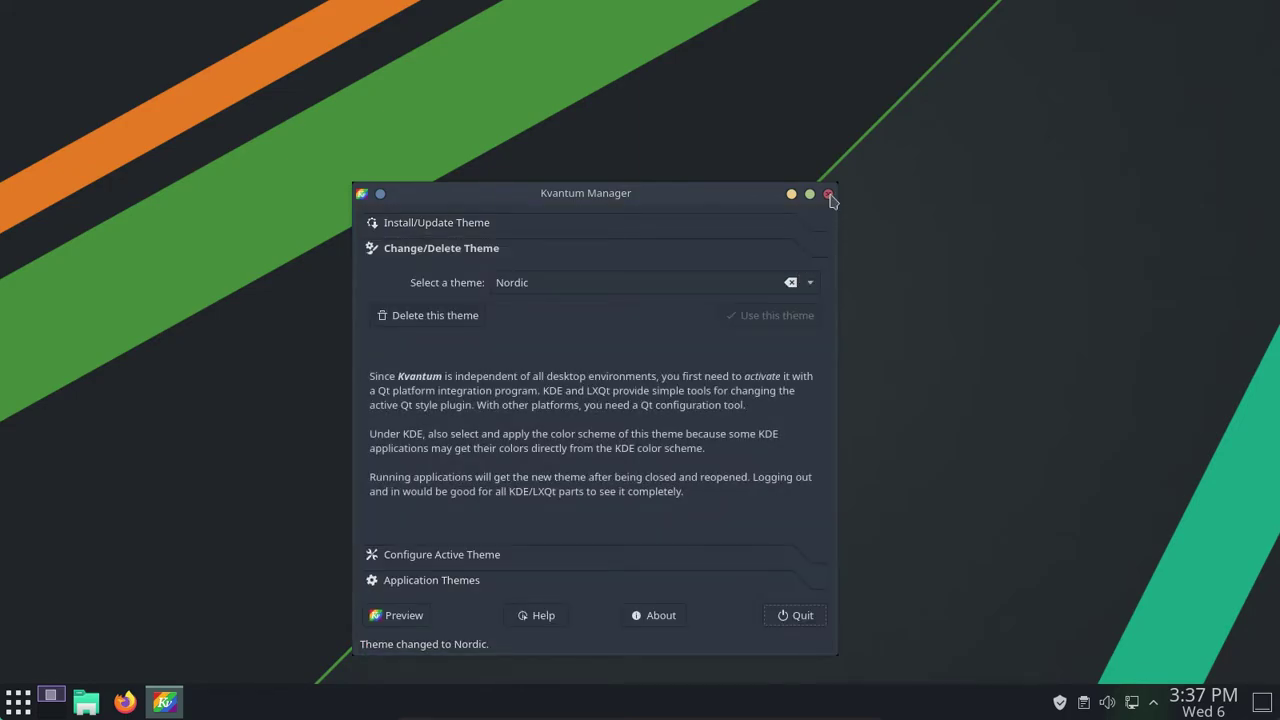
pyautogui.click(827, 194)
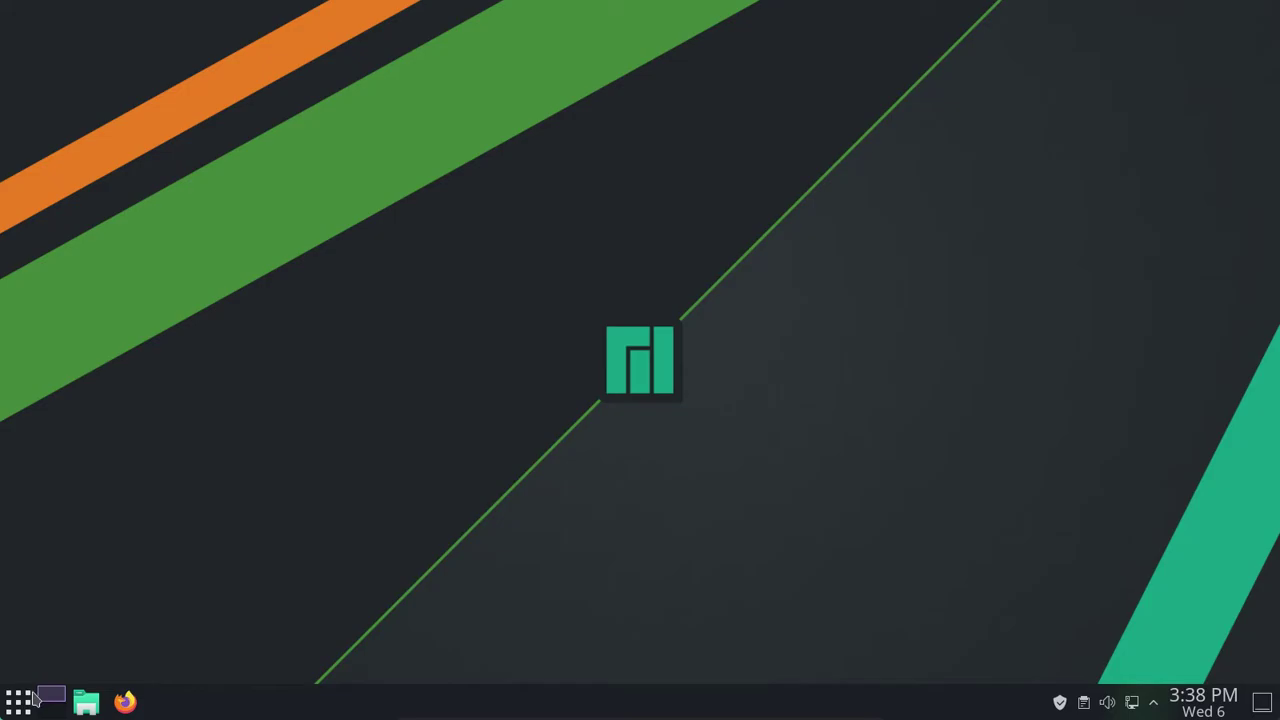
# Step: Open System Settings and install the Krohnkite tiling script from the online KWin Scripts add-ons in Window Management
pyautogui.click(22, 701)
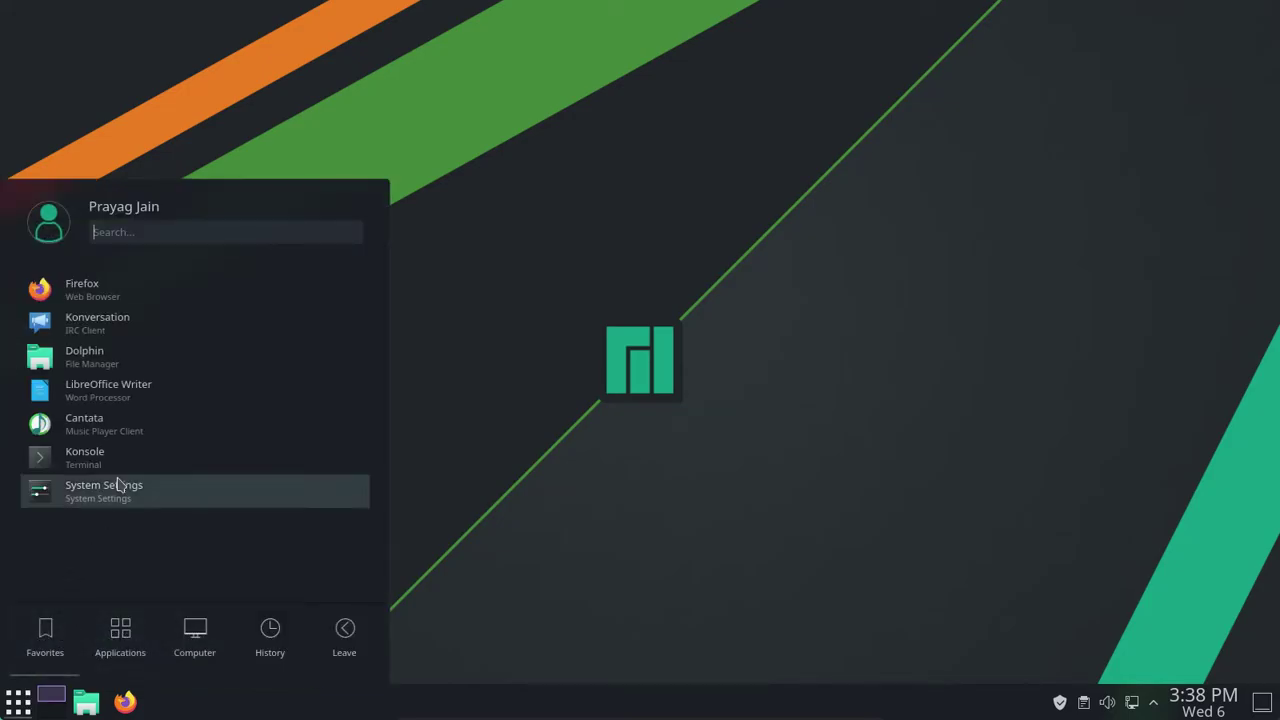
pyautogui.click(120, 490)
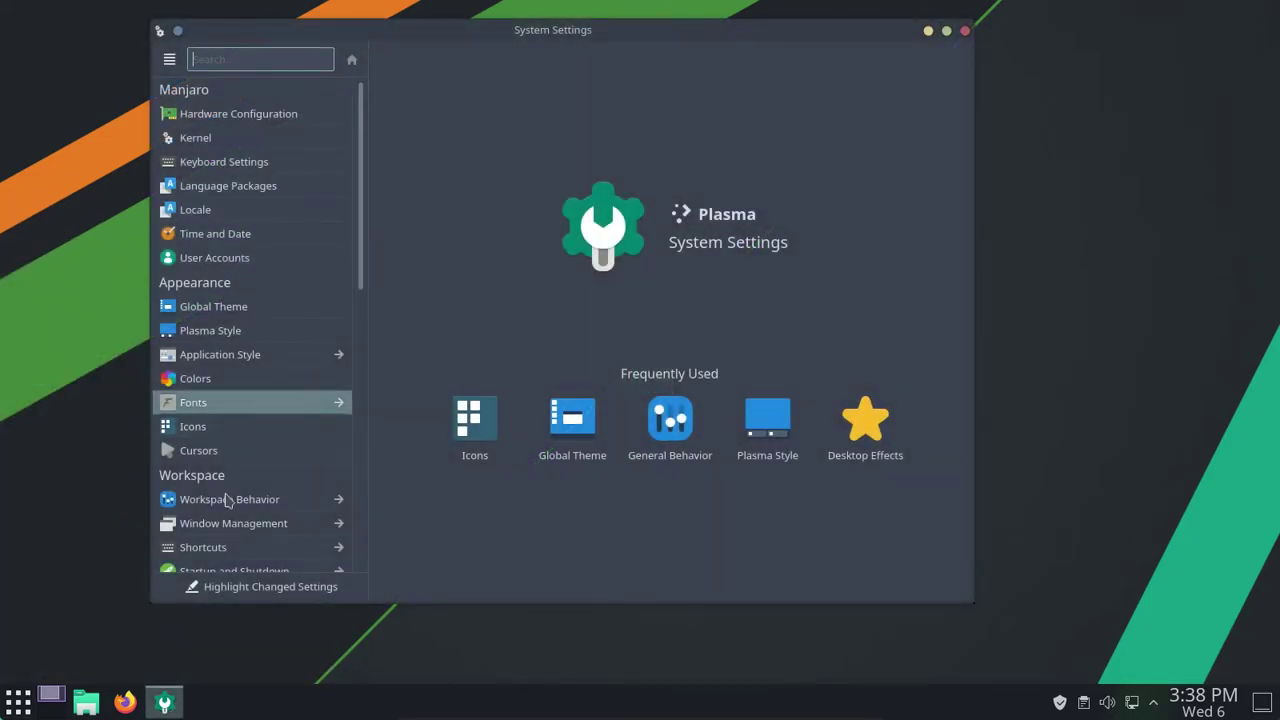
pyautogui.click(230, 525)
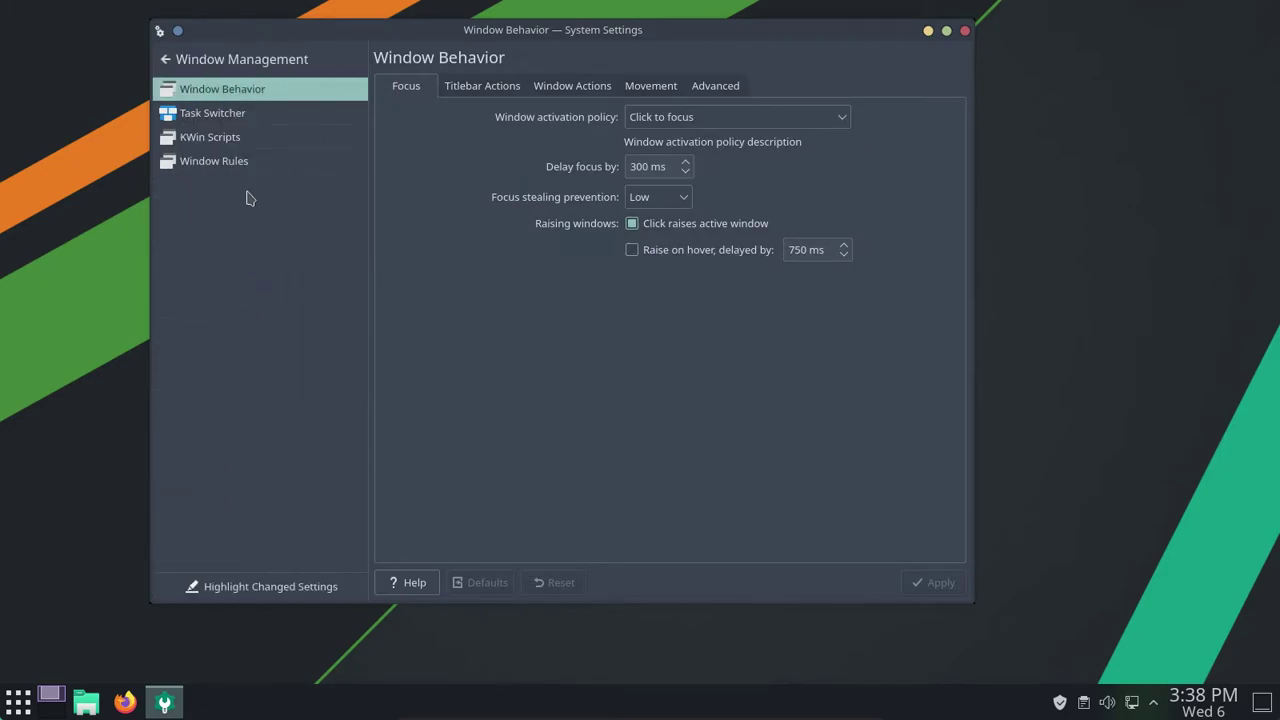
pyautogui.click(253, 141)
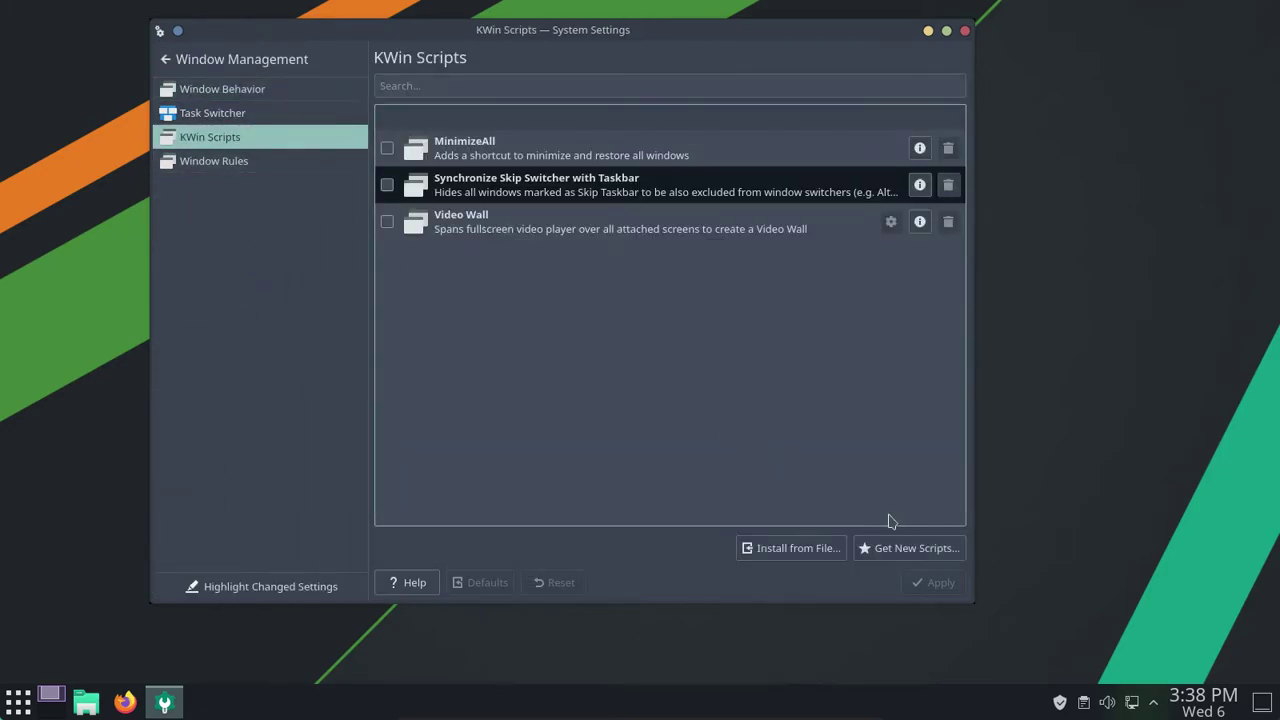
pyautogui.click(920, 546)
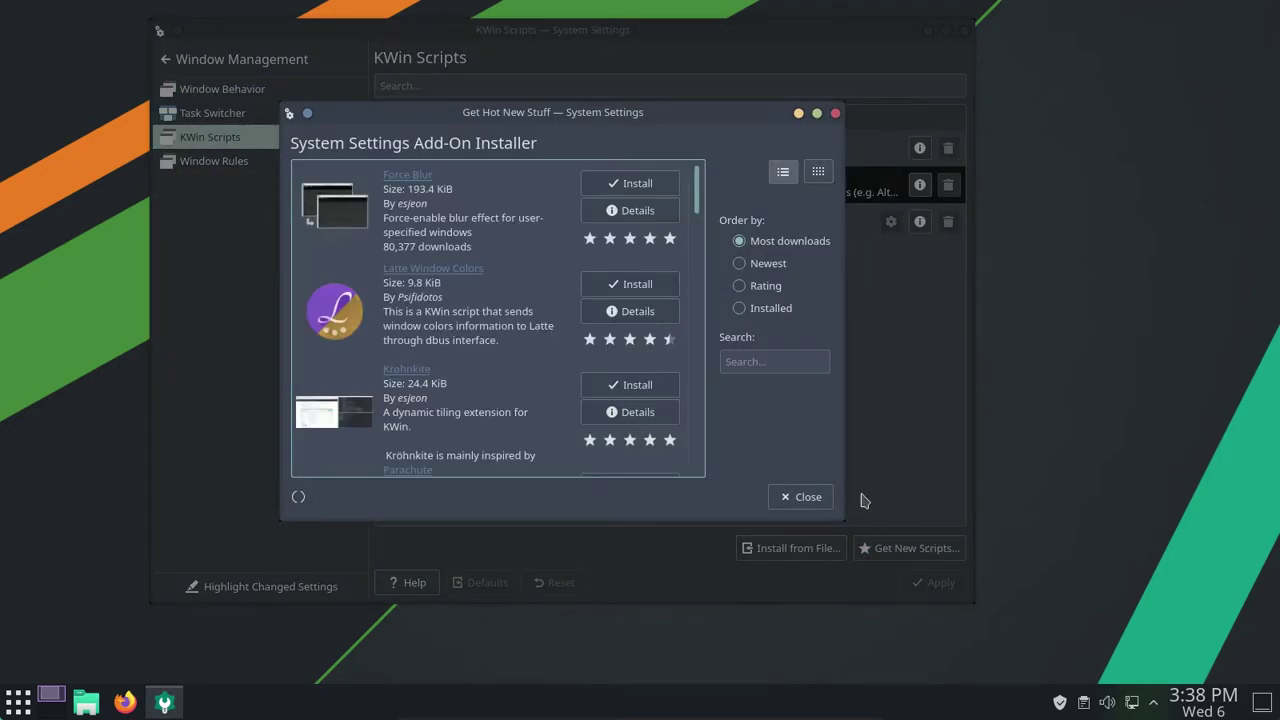
pyautogui.click(656, 389)
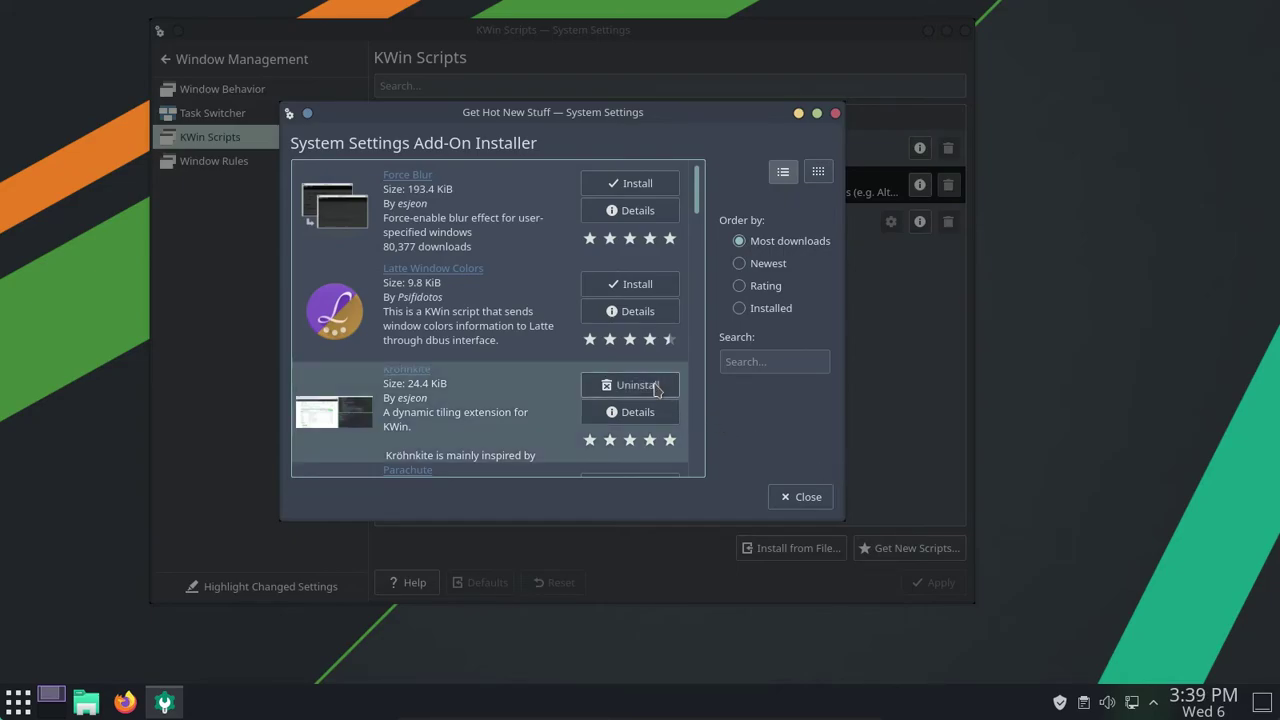
pyautogui.click(800, 501)
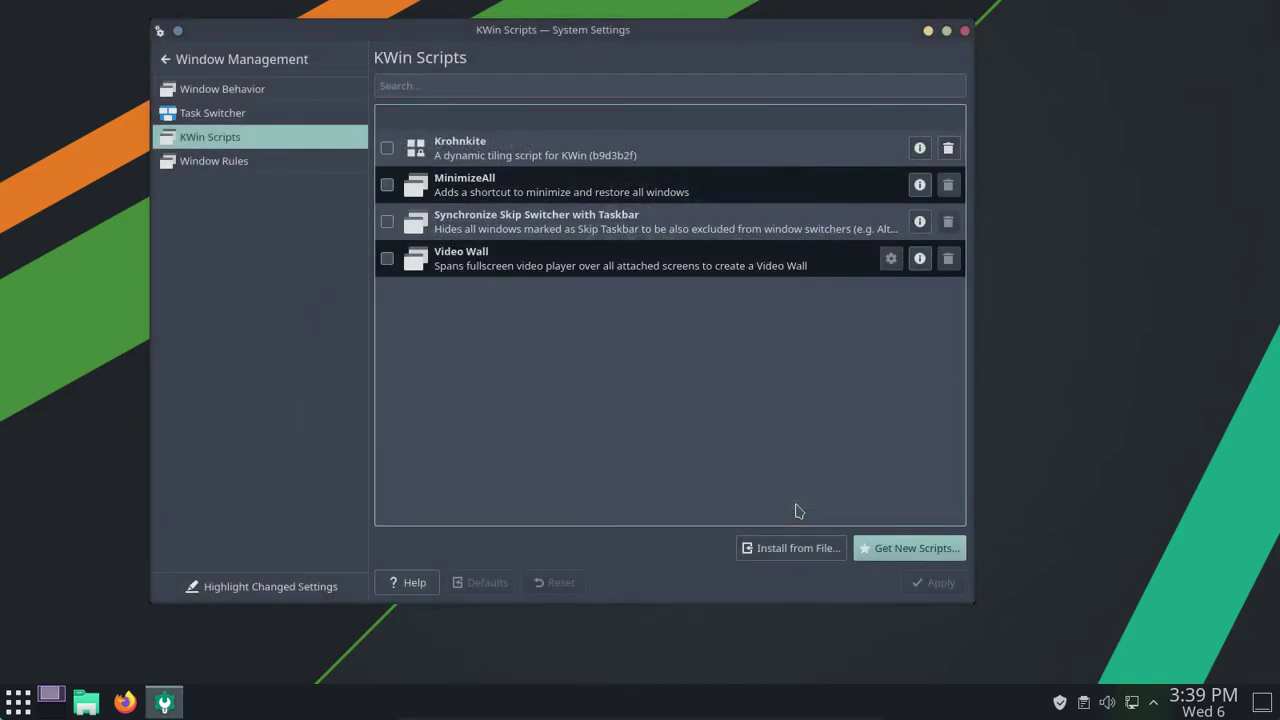
# Step: Open Konsole and create the directory ~/.local/share/kservices5 with mkdir -p
pyautogui.click(15, 699)
pyautogui.click(158, 456)
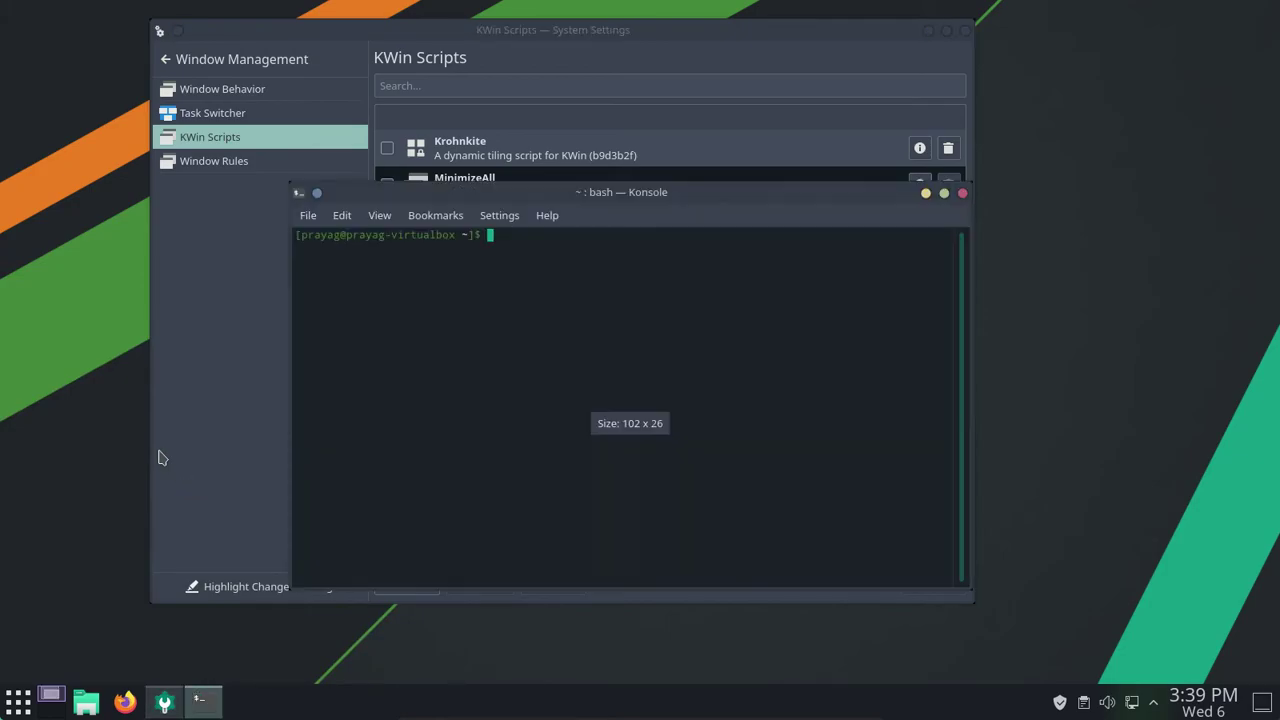
pyautogui.write('mkdir -p ~/.local/share/kservic')
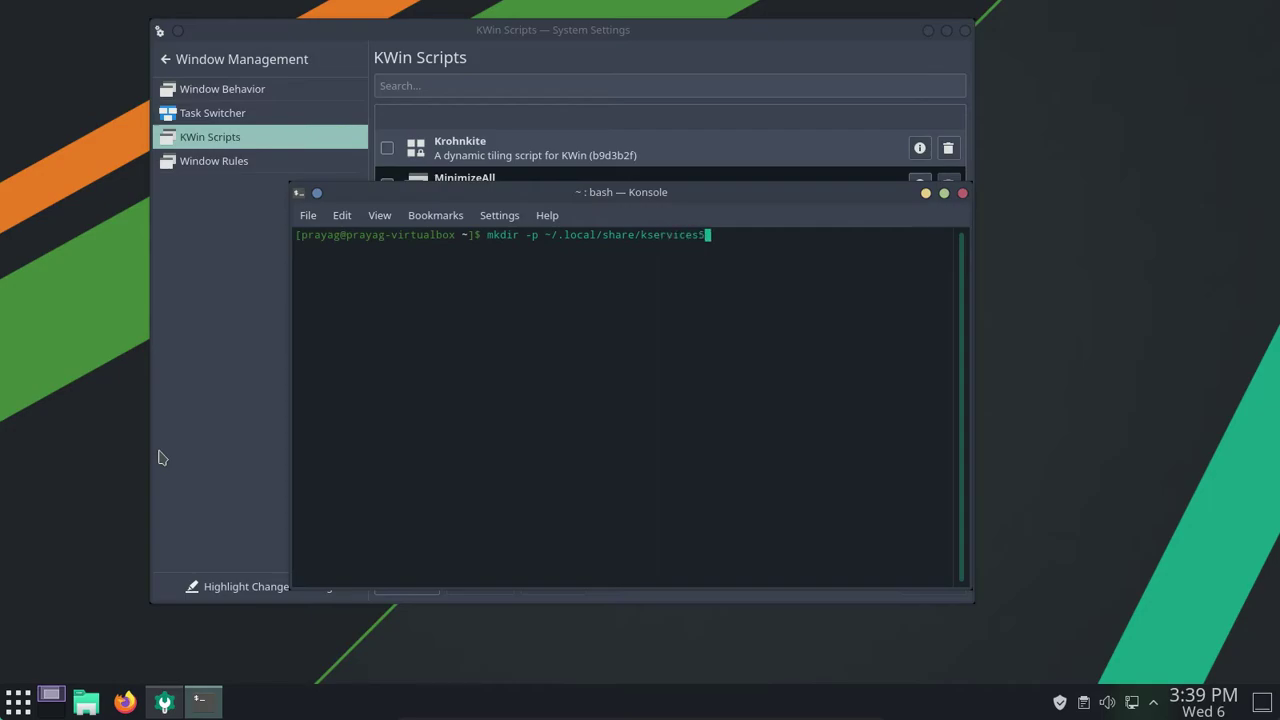
pyautogui.write('es5')
pyautogui.press('Return')
# Step: Symlink ~/.local/share/kwin/scripts/krohnkite/metadata.desktop to ~/.local/share/kservices5/krohnkite.desktop with ln -s, and close Konsole and System Settings
pyautogui.write('ln -s ~/.local/share/kwin/scripts/krohnkite/metadata.d')
pyautogui.press('Tab')
pyautogui.write('~/.local/share/kser')
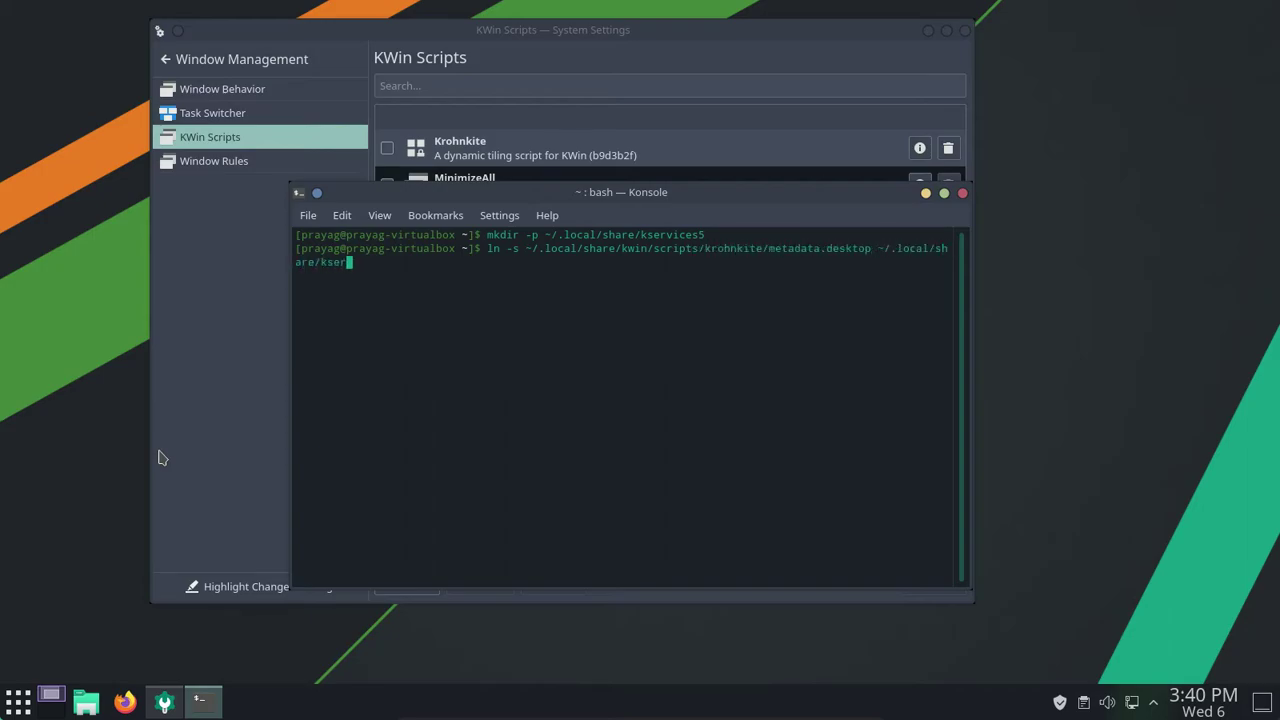
pyautogui.write('vices5/krohnkite.desktop')
pyautogui.press('Return')
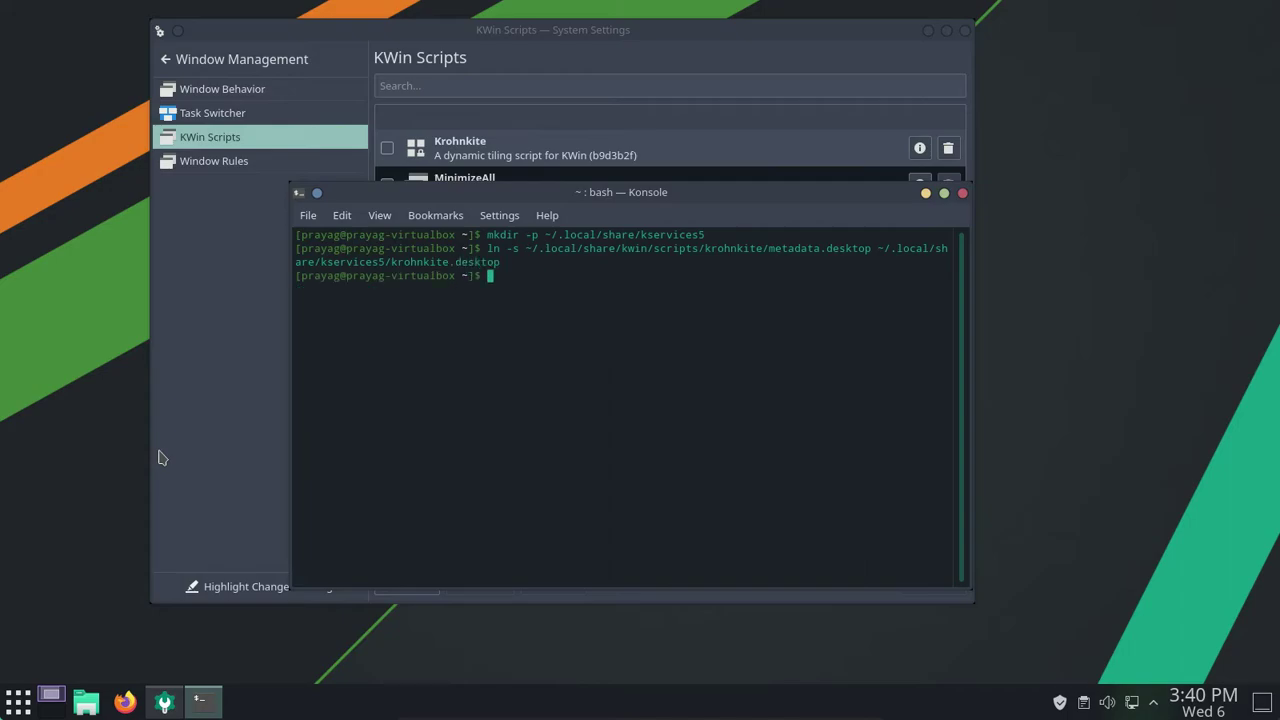
pyautogui.click(962, 192)
pyautogui.click(965, 32)
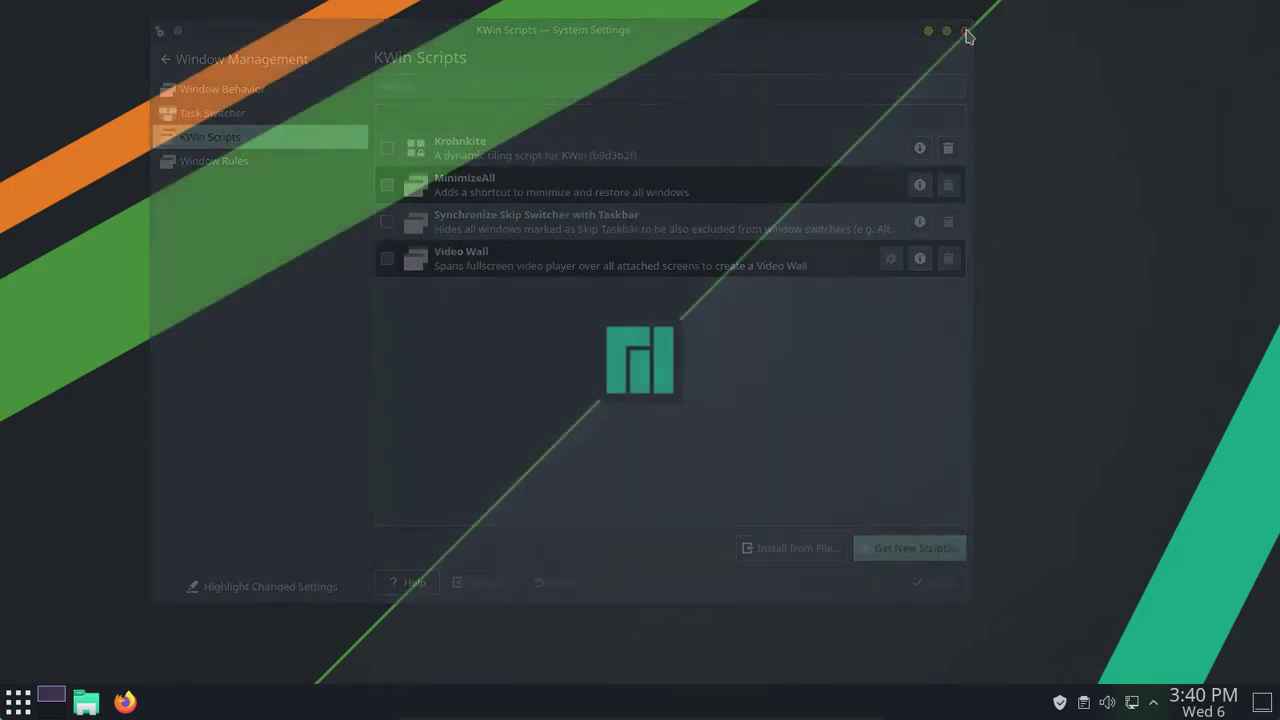
# Step: Reopen the KWin Scripts page in System Settings, enable the Krohnkite script and apply the change
pyautogui.click(24, 704)
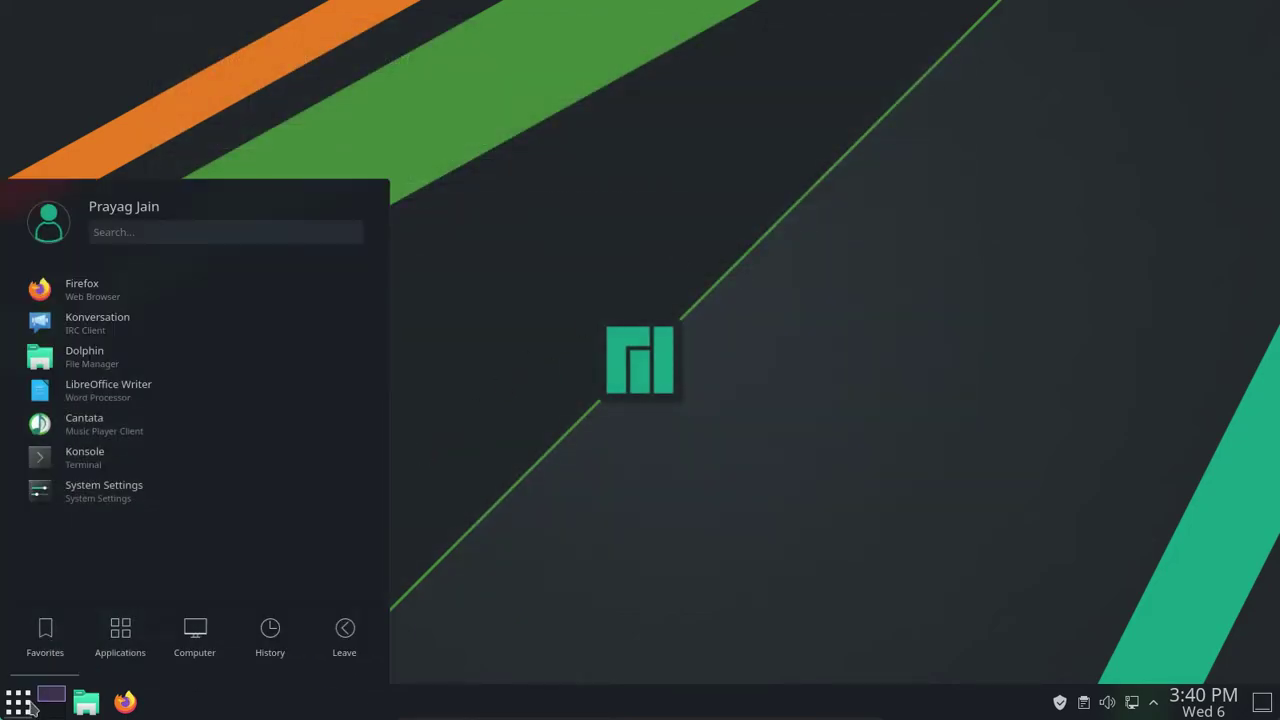
pyautogui.click(124, 502)
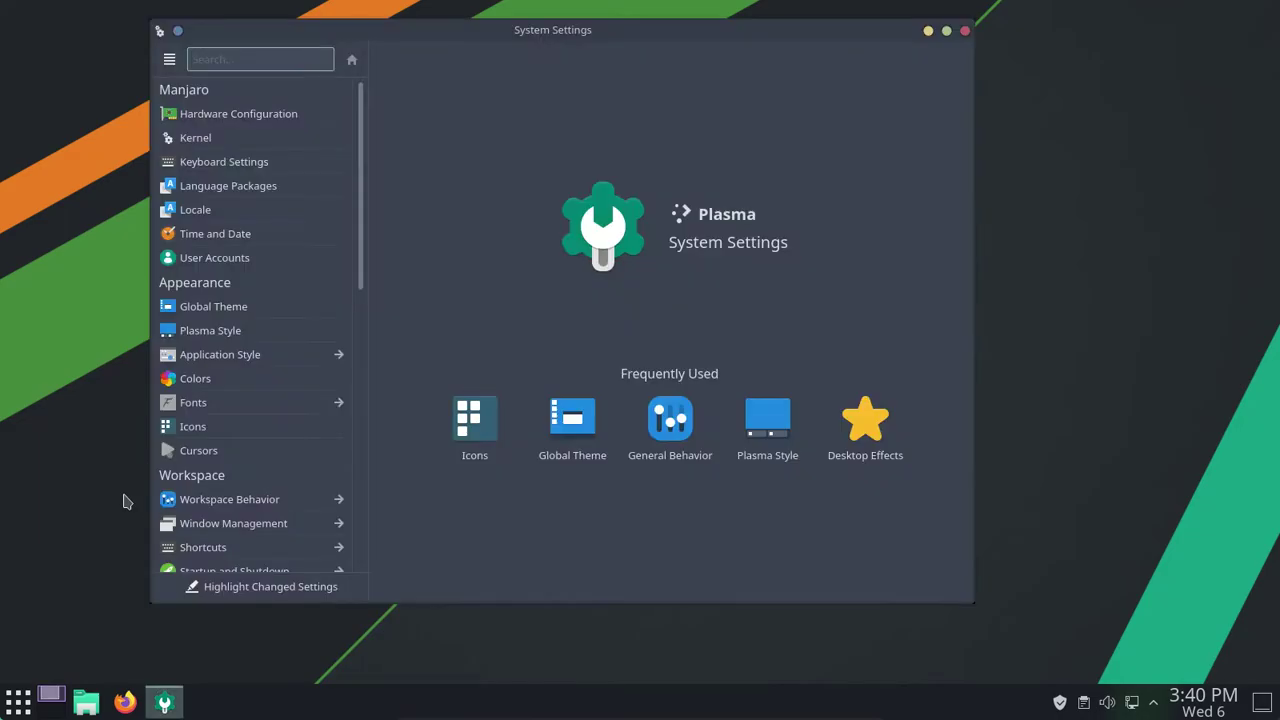
pyautogui.click(209, 523)
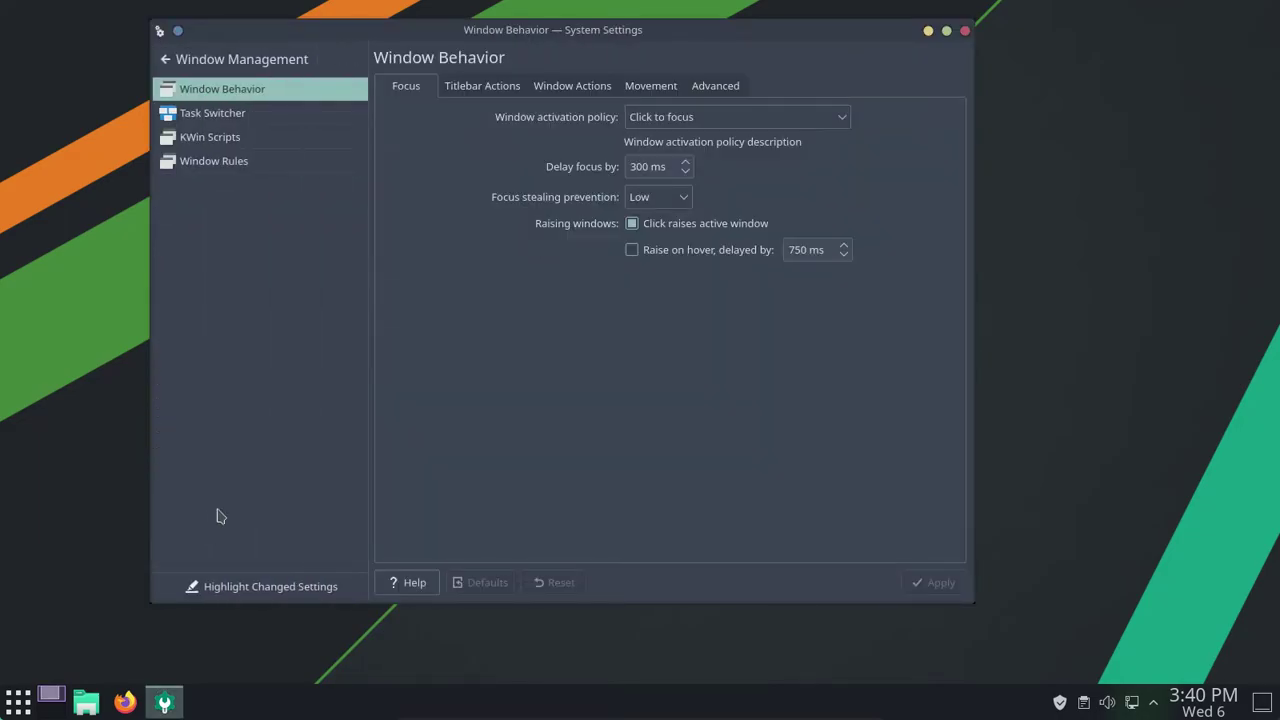
pyautogui.click(255, 140)
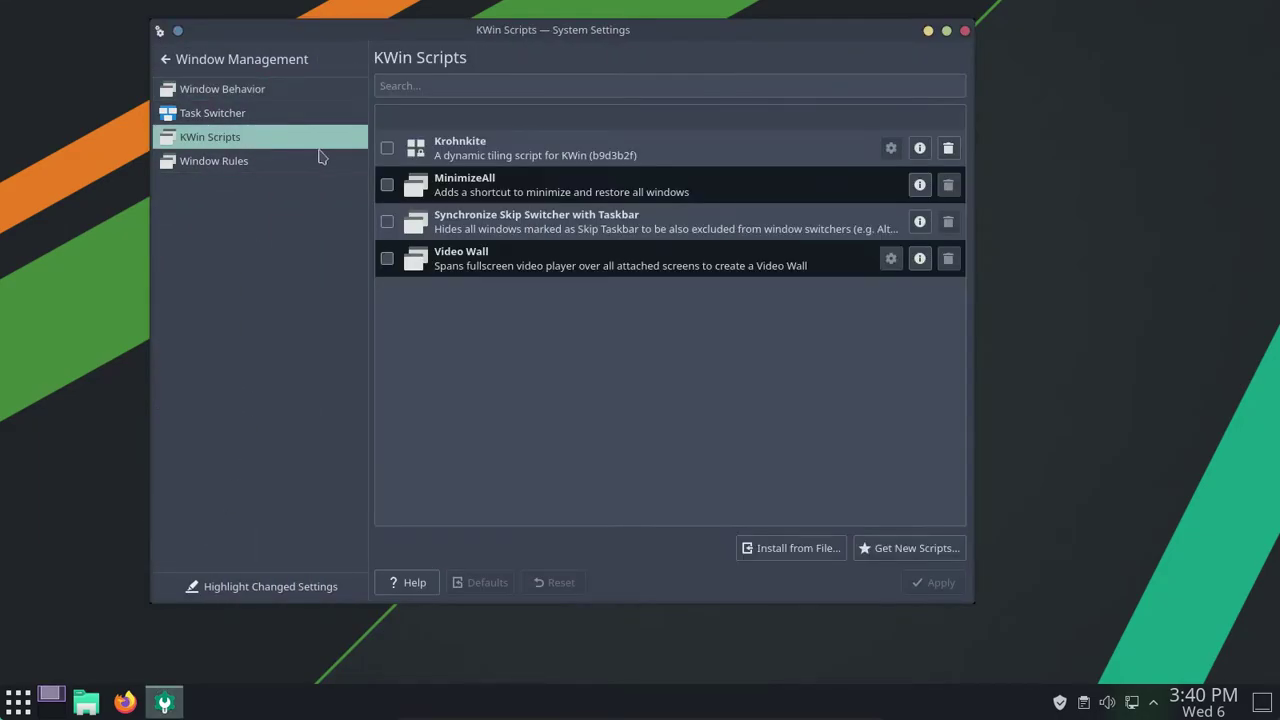
pyautogui.click(388, 148)
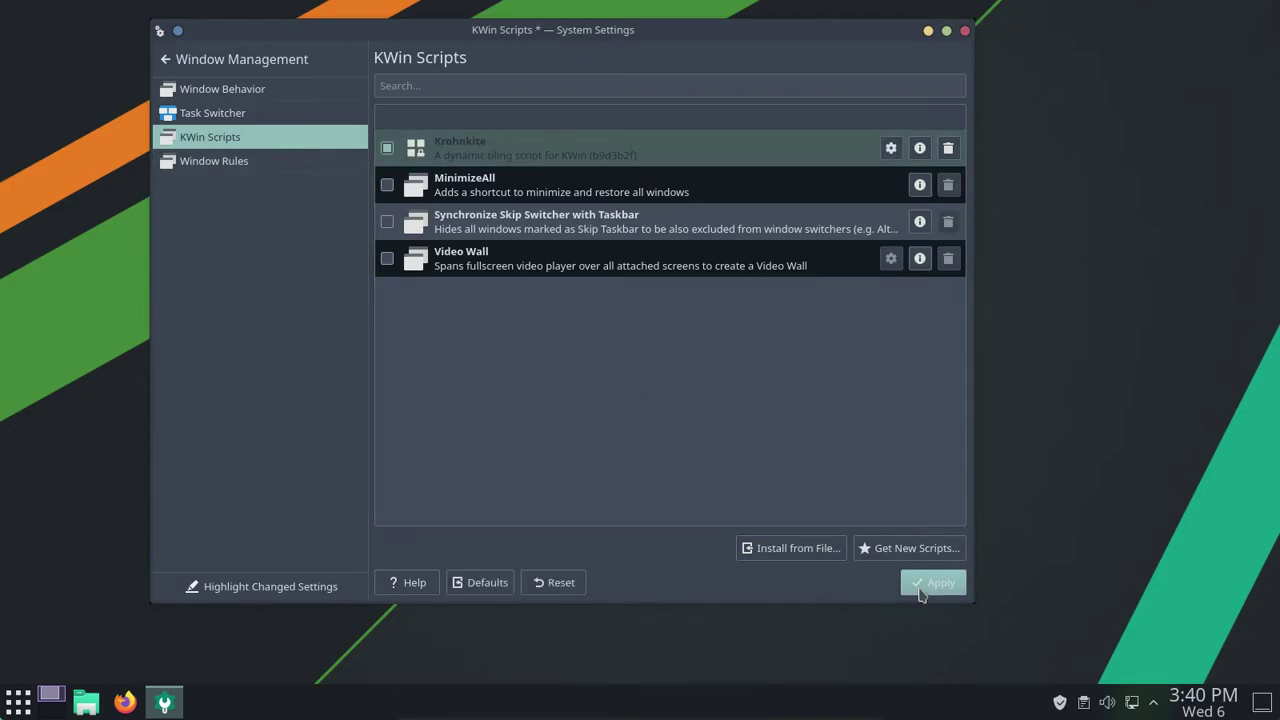
pyautogui.click(930, 583)
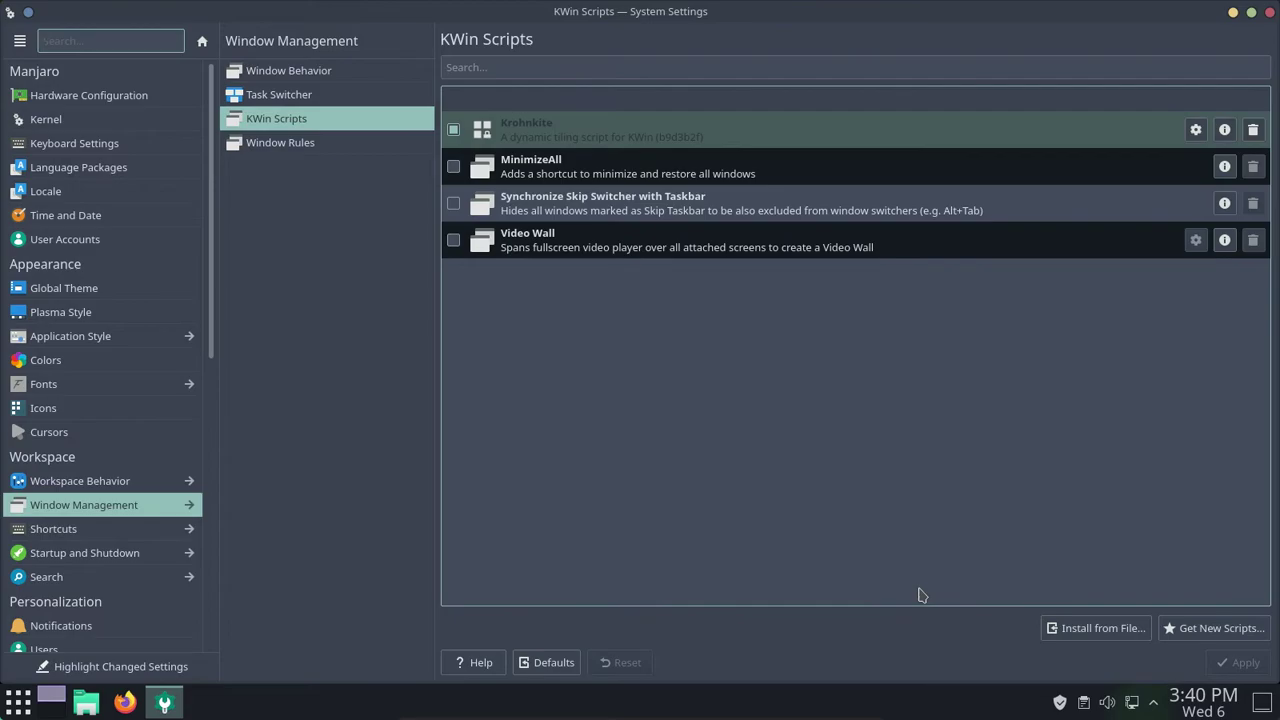
# Step: In Krohnkite's configuration, disable the Tile, Monocle, Three Column, Spread and Stair layouts and enable only Quarter Layout
pyautogui.click(1195, 130)
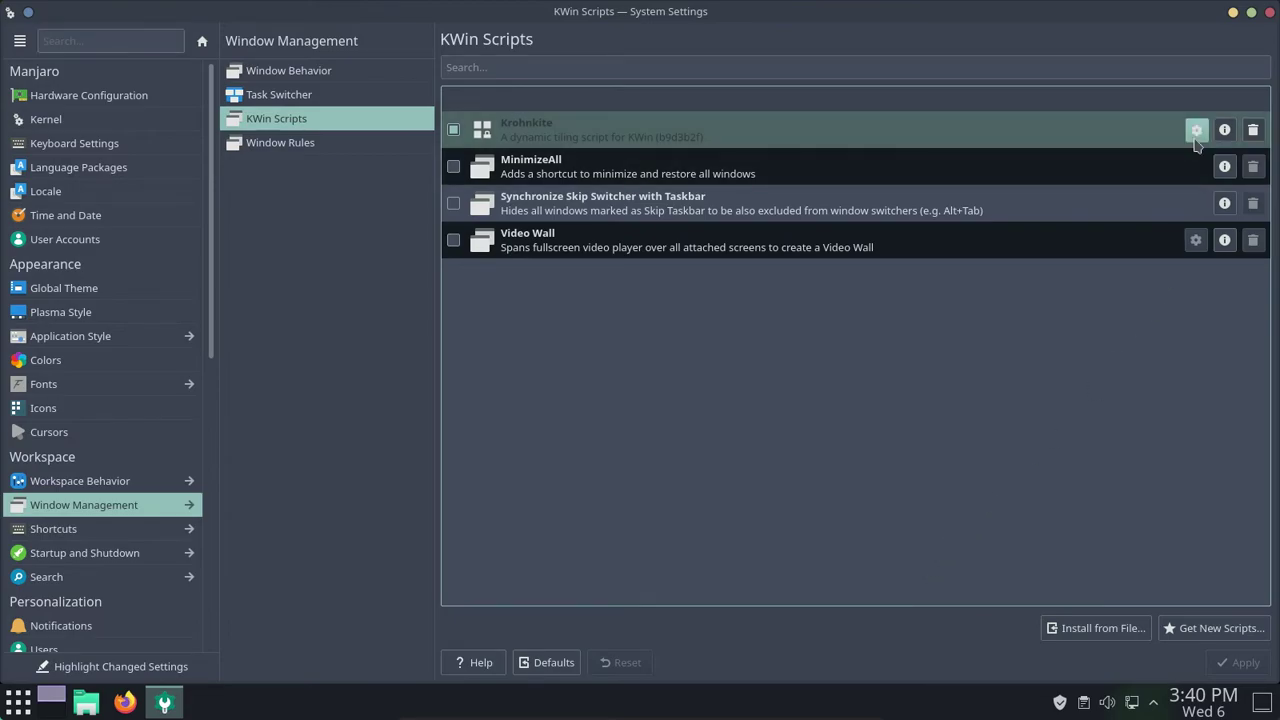
pyautogui.click(475, 231)
pyautogui.click(476, 253)
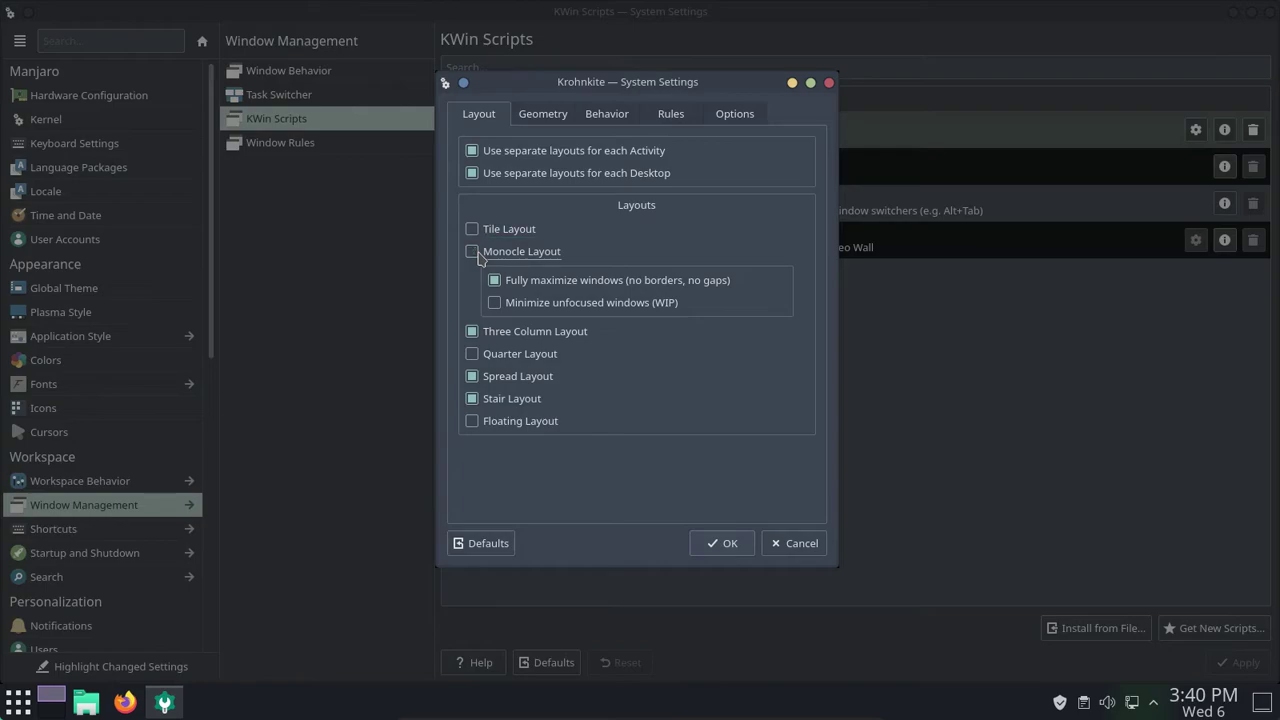
pyautogui.click(473, 333)
pyautogui.click(472, 378)
pyautogui.click(472, 399)
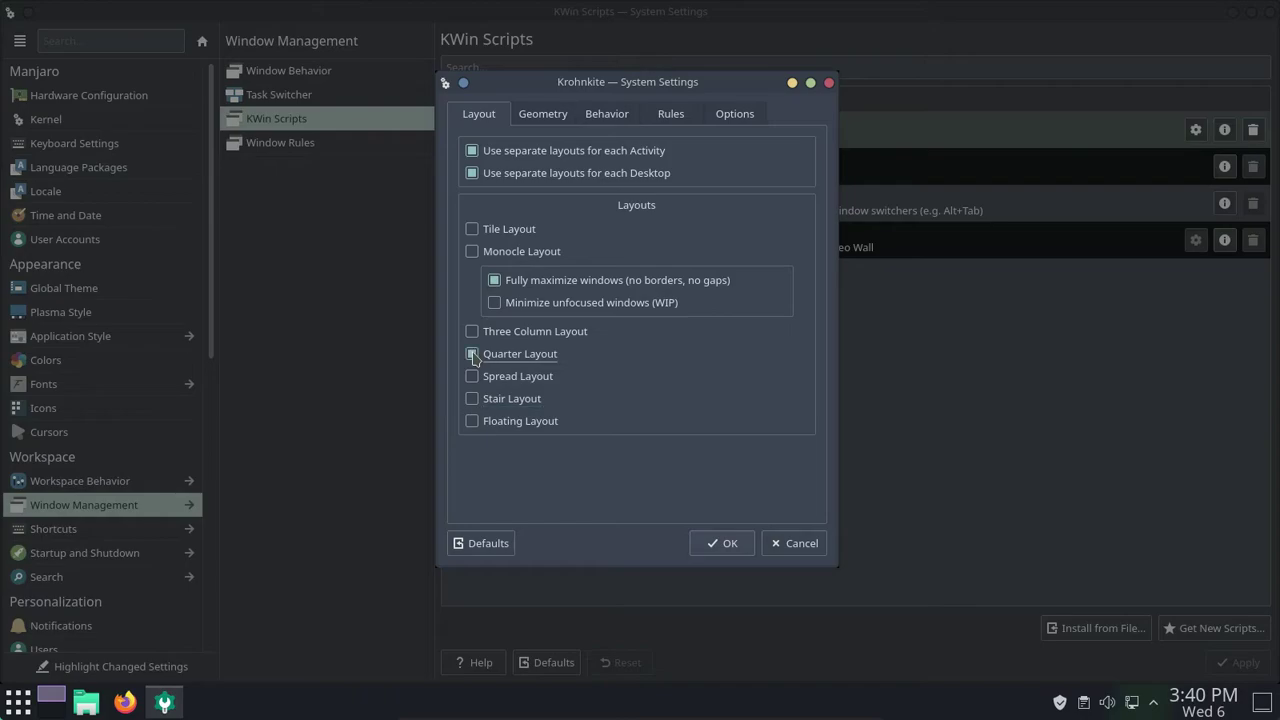
# Step: Set Krohnkite's four screen gaps and the gap between tiles to 10 pixels, review its remaining settings and accept the configuration
pyautogui.click(548, 118)
pyautogui.click(614, 192)
pyautogui.write('10')
pyautogui.press('Tab')
pyautogui.press('Tab')
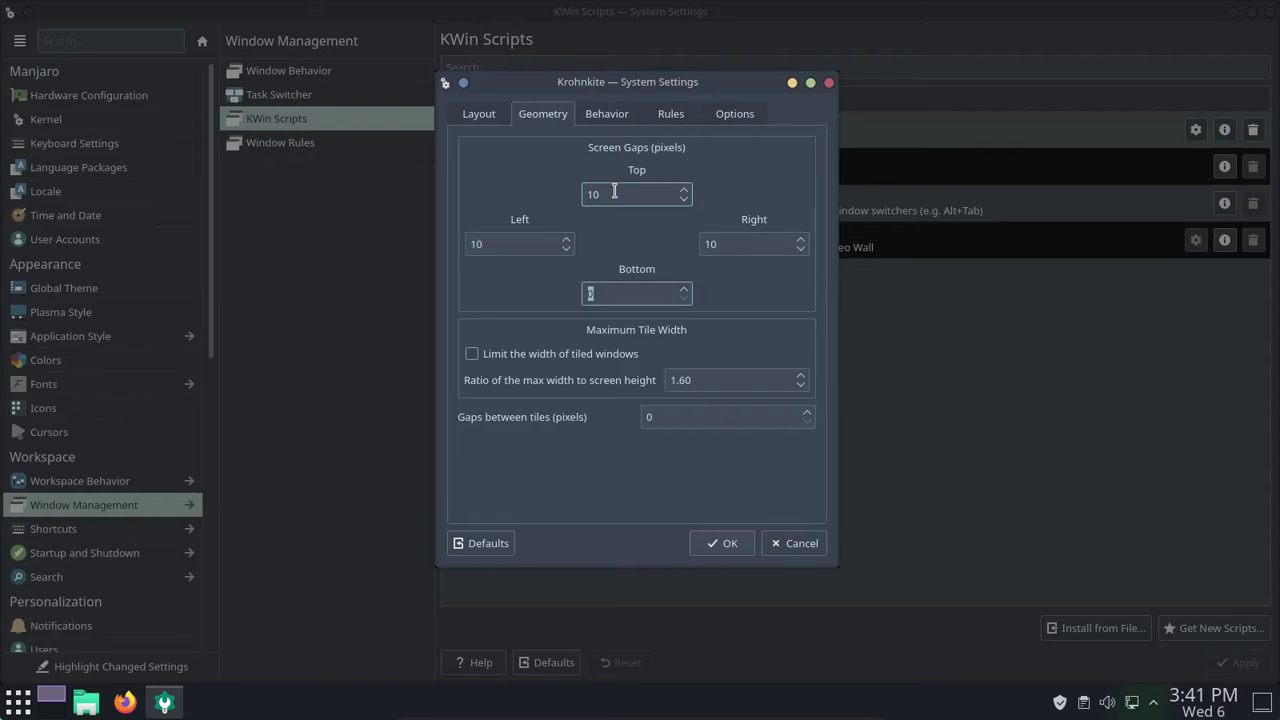
pyautogui.click(684, 418)
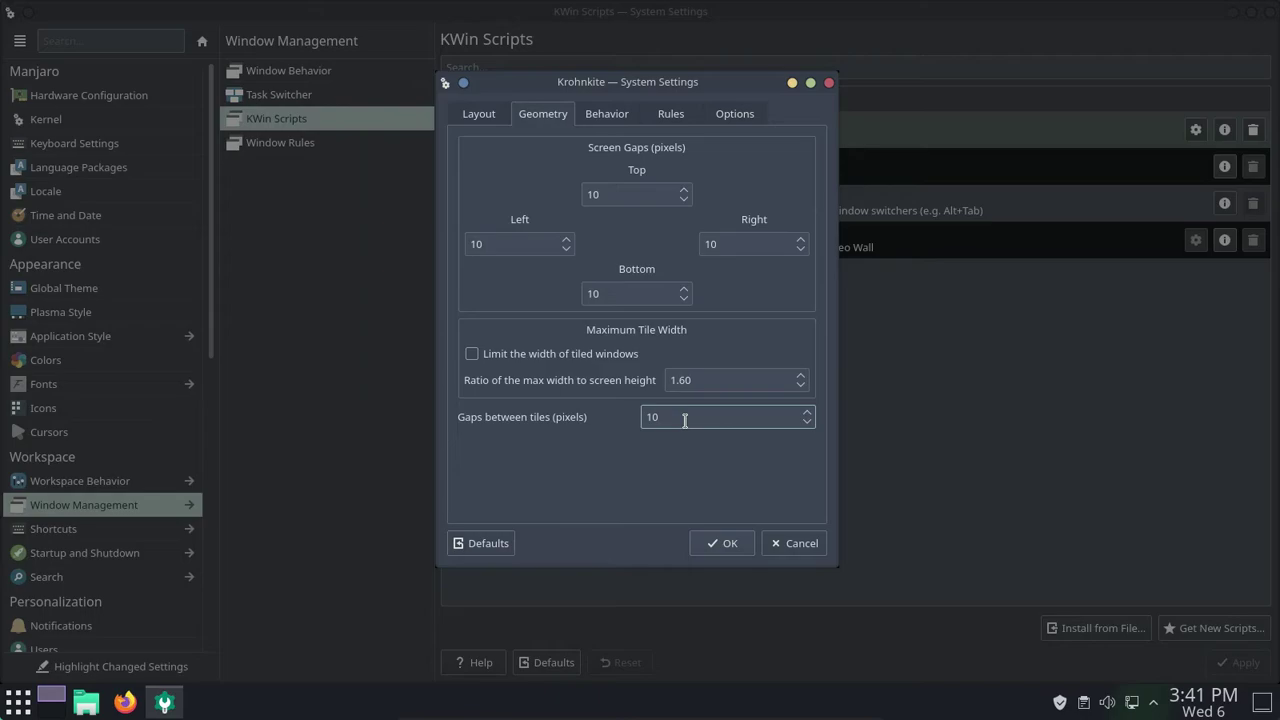
pyautogui.click(610, 115)
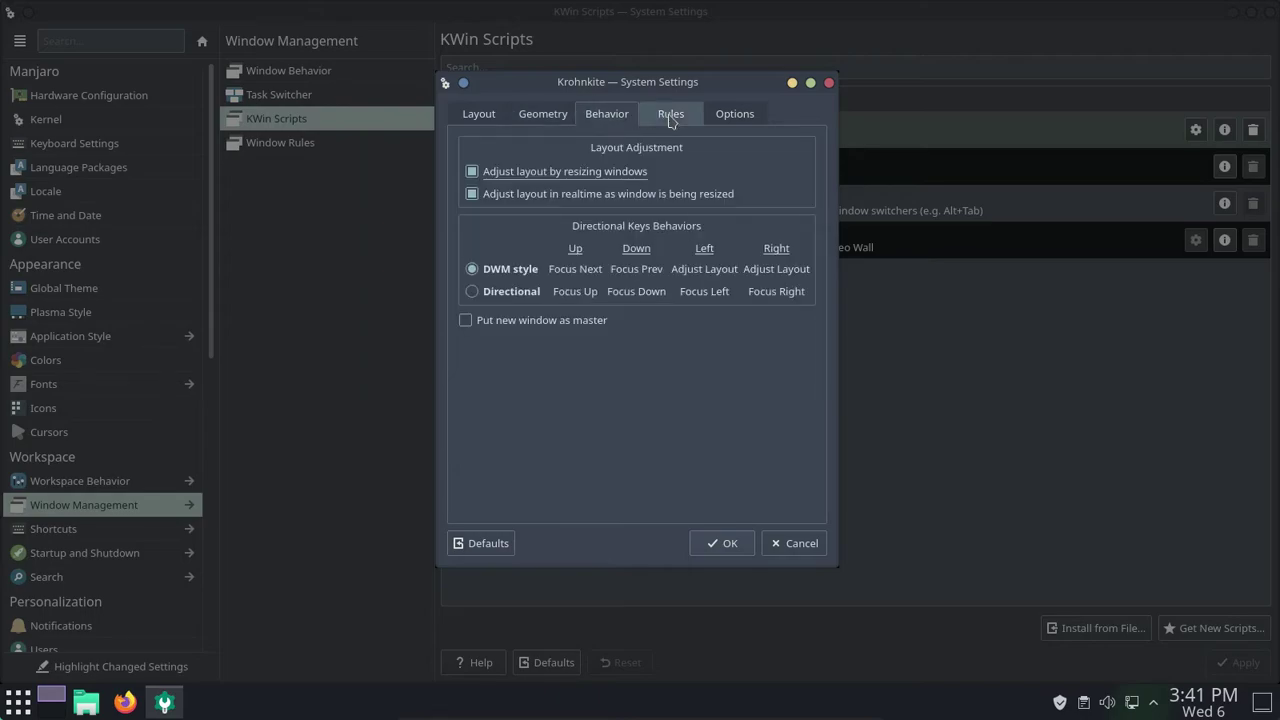
pyautogui.click(670, 118)
pyautogui.click(724, 118)
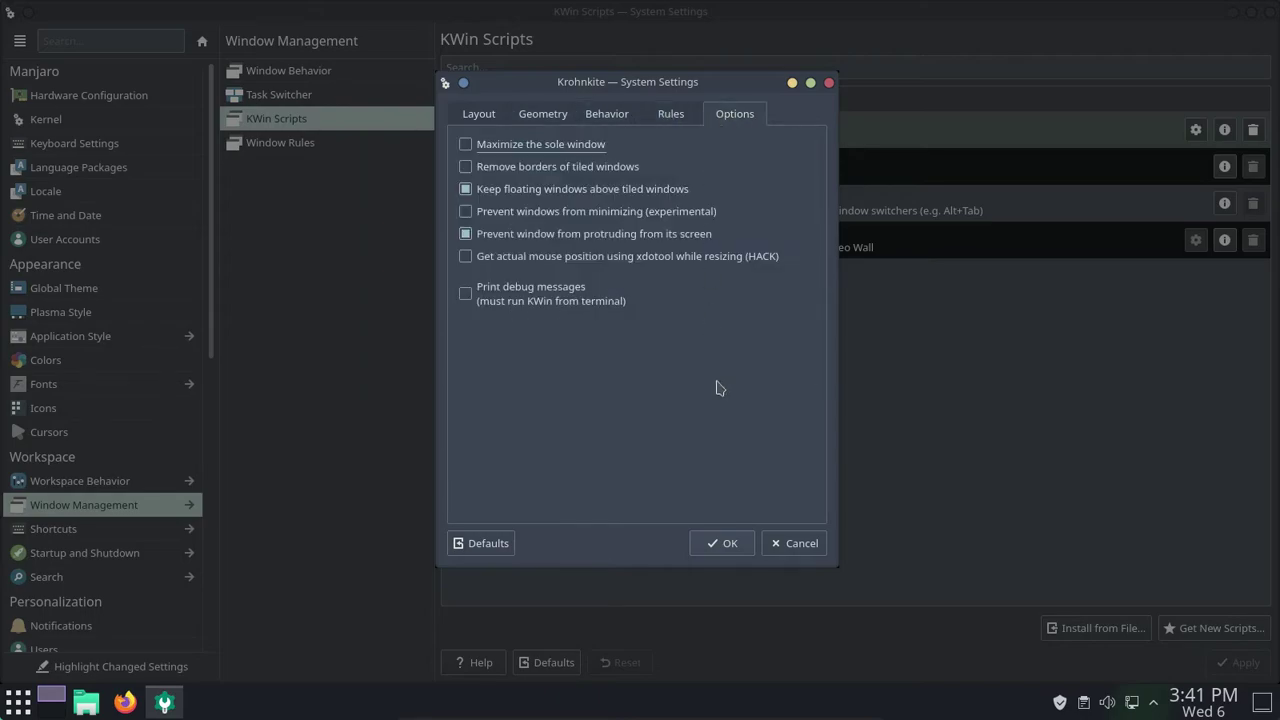
pyautogui.click(724, 545)
# Step: Disable and re-enable the Krohnkite script, applying each change, and close System Settings
pyautogui.press('space')
pyautogui.click(1220, 668)
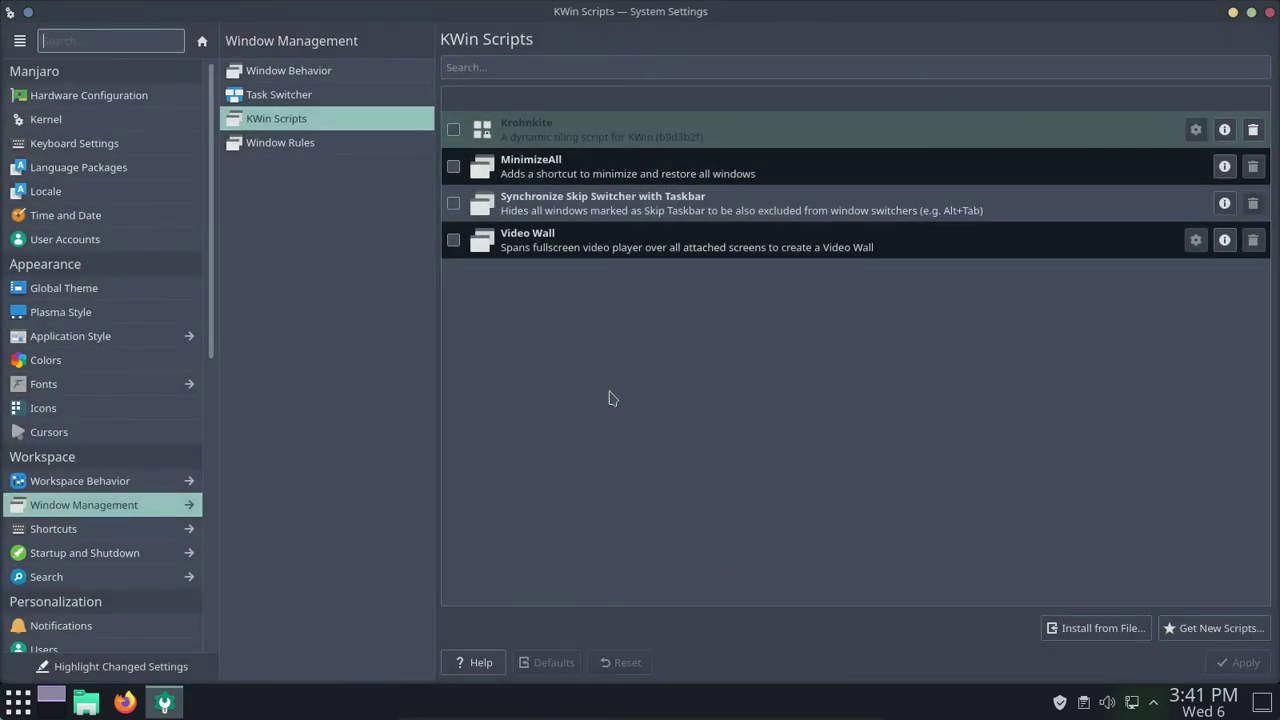
pyautogui.click(1243, 672)
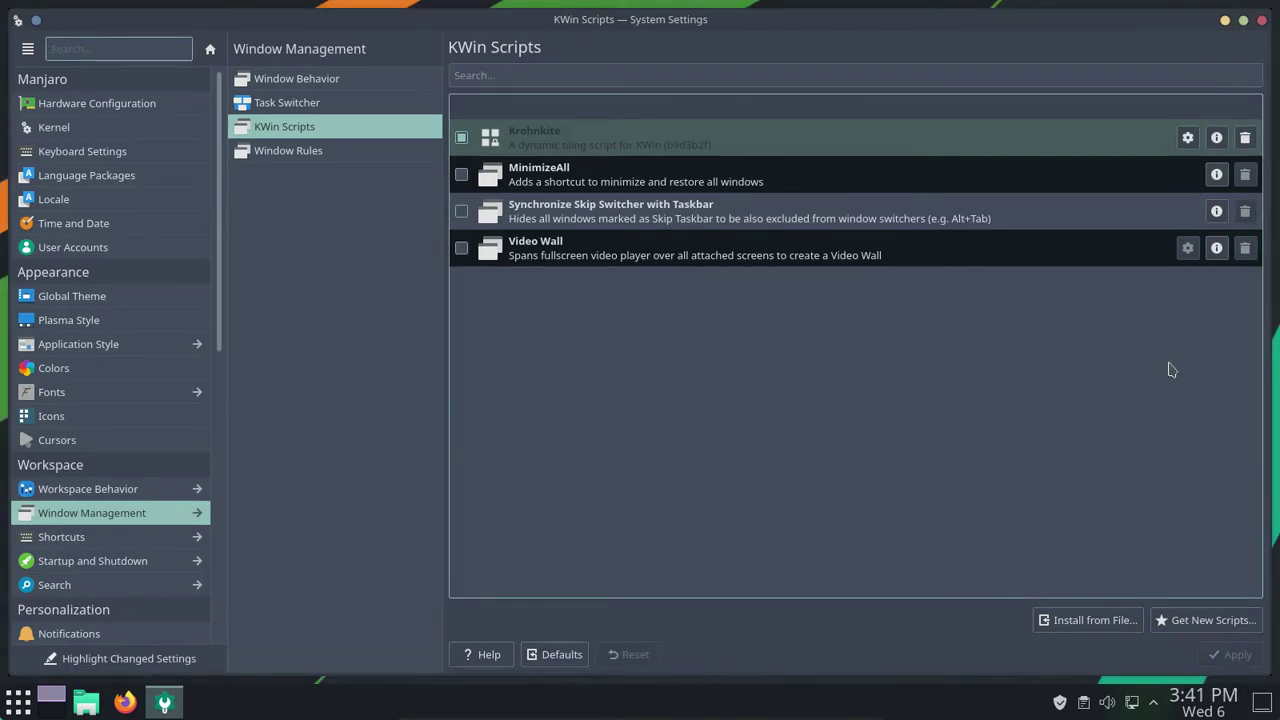
pyautogui.click(1262, 20)
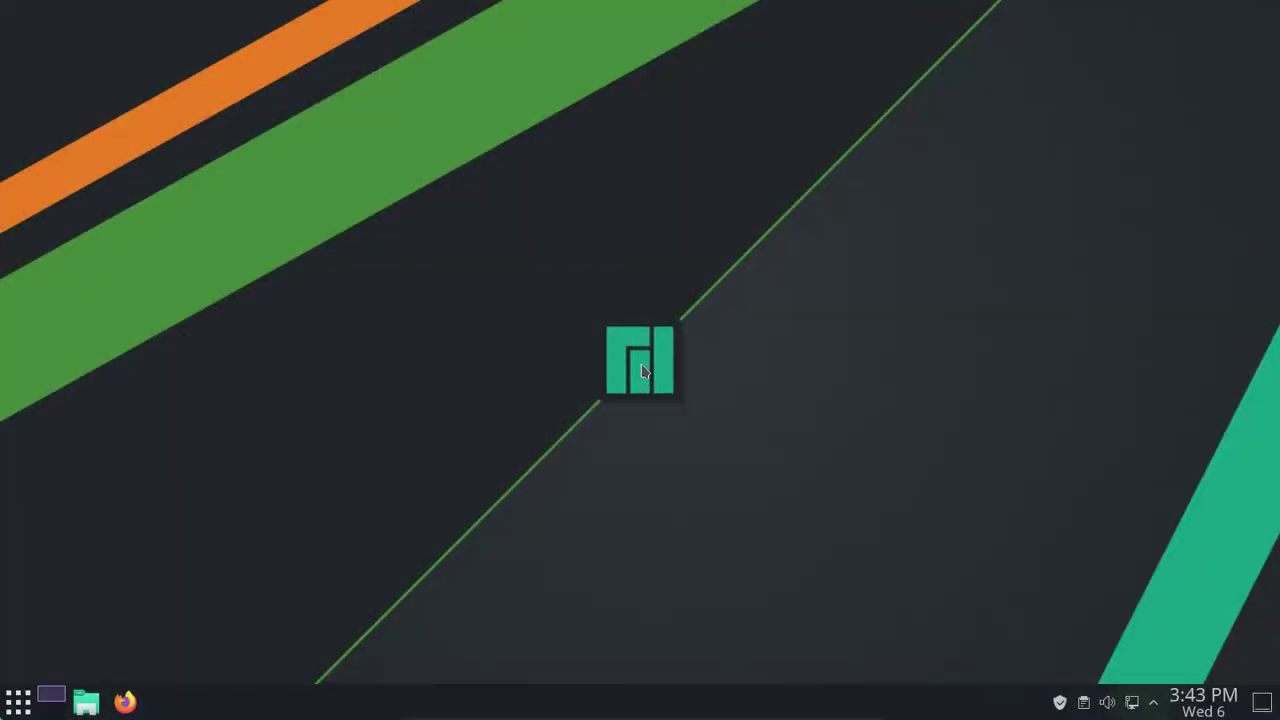
# Step: Open the Plasma widget downloader from the desktop, search for "Better Inline Clock" and install that widget
pyautogui.rightClick(642, 363)
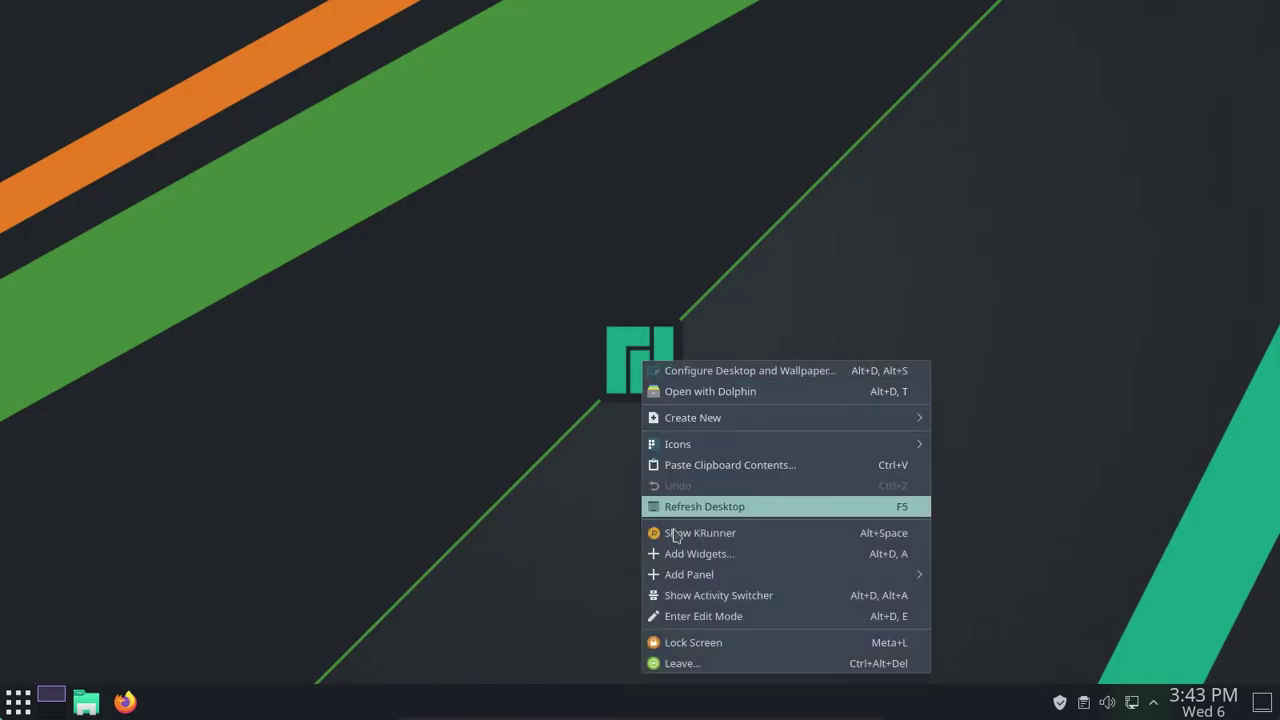
pyautogui.click(675, 558)
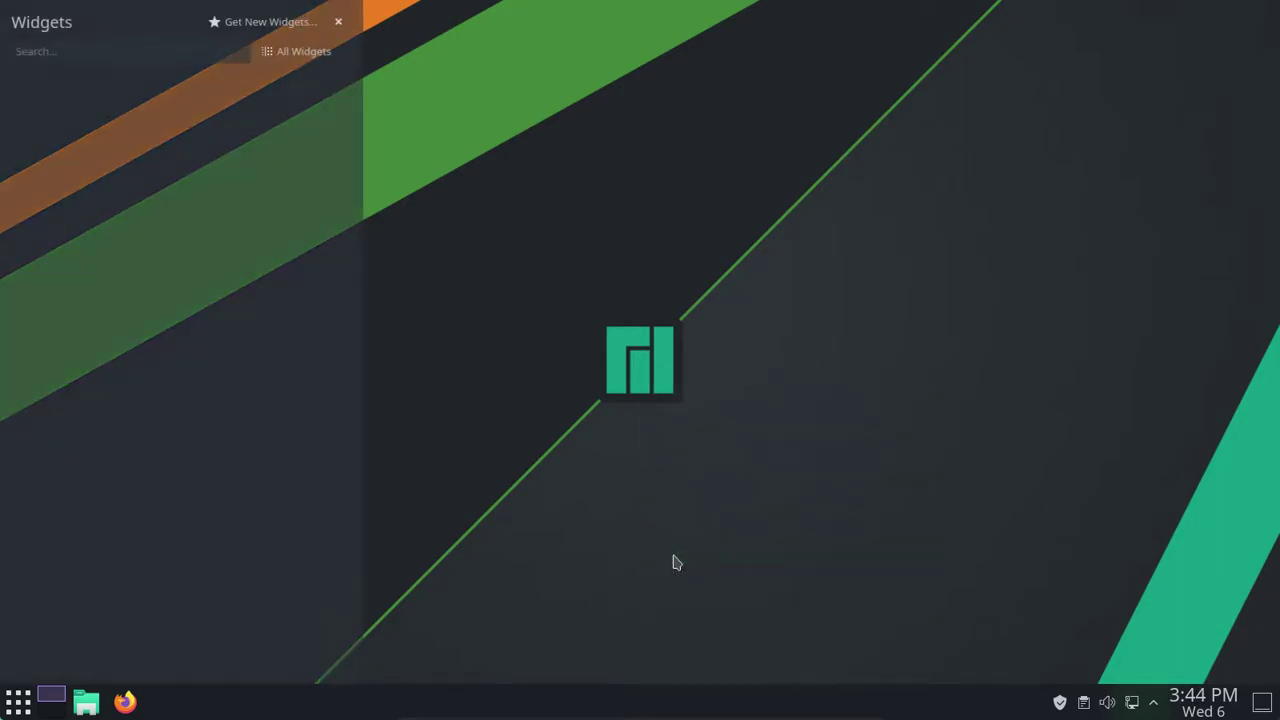
pyautogui.click(262, 21)
pyautogui.click(297, 53)
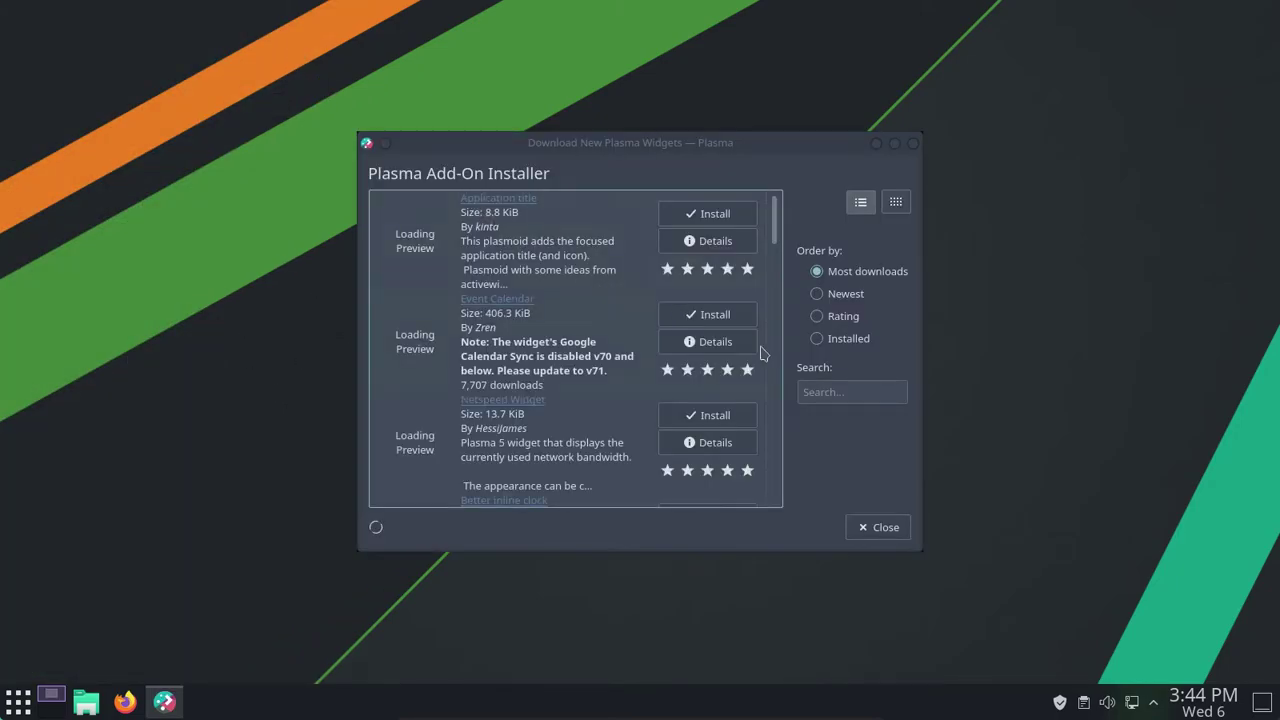
pyautogui.click(860, 391)
pyautogui.write('Better Inline Clock')
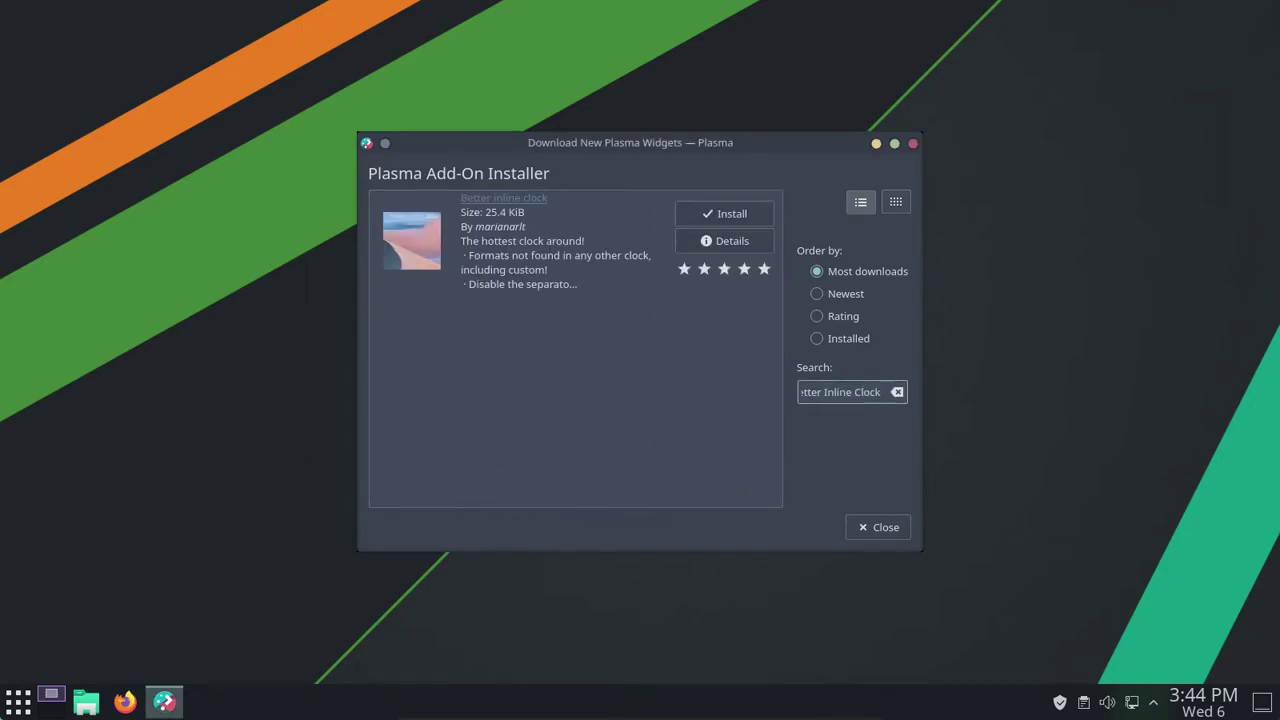
pyautogui.click(727, 213)
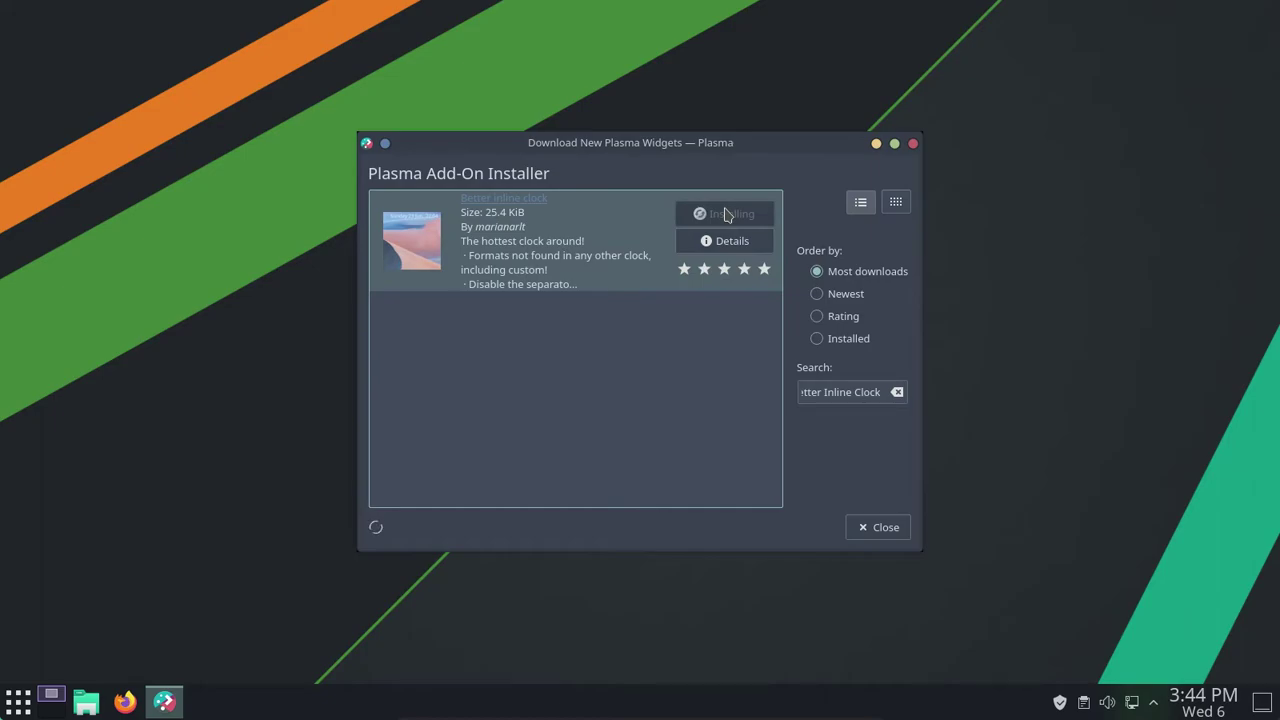
# Step: Search the widget downloader for "Ditto Menu" and install the Ditto Menu widget
pyautogui.tripleClick(883, 398)
pyautogui.write('Ditto Menu')
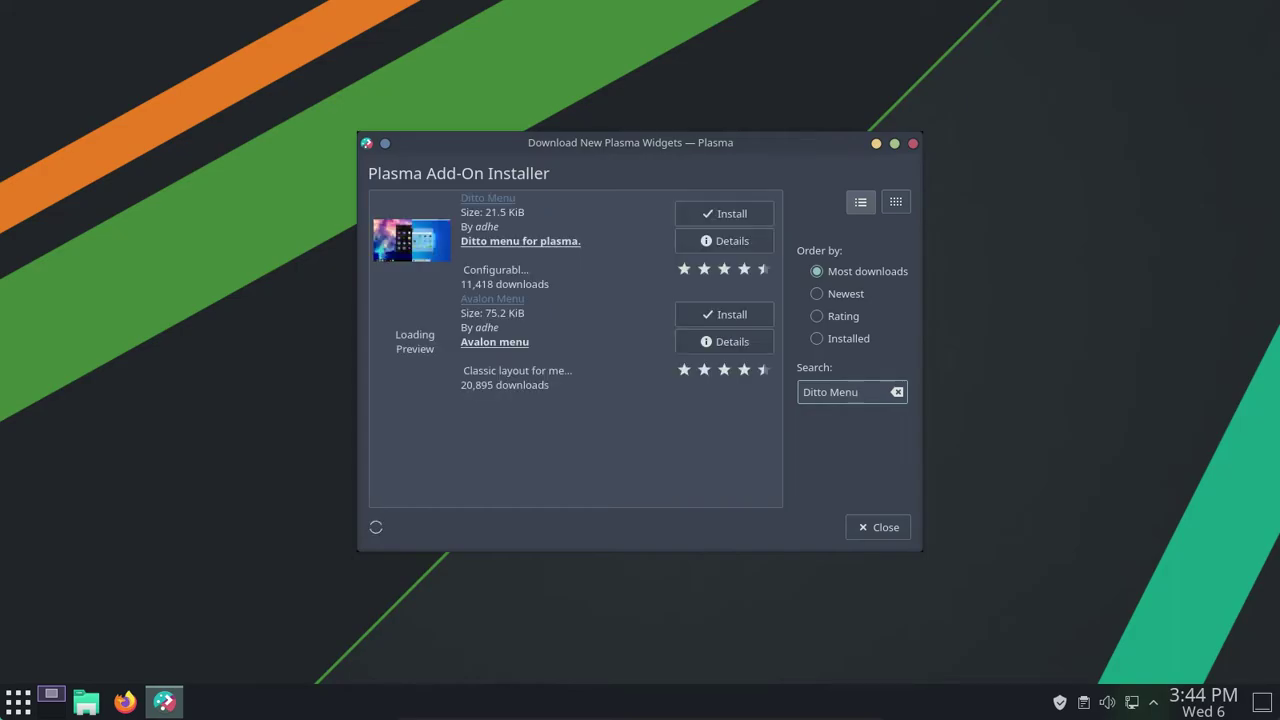
pyautogui.click(730, 215)
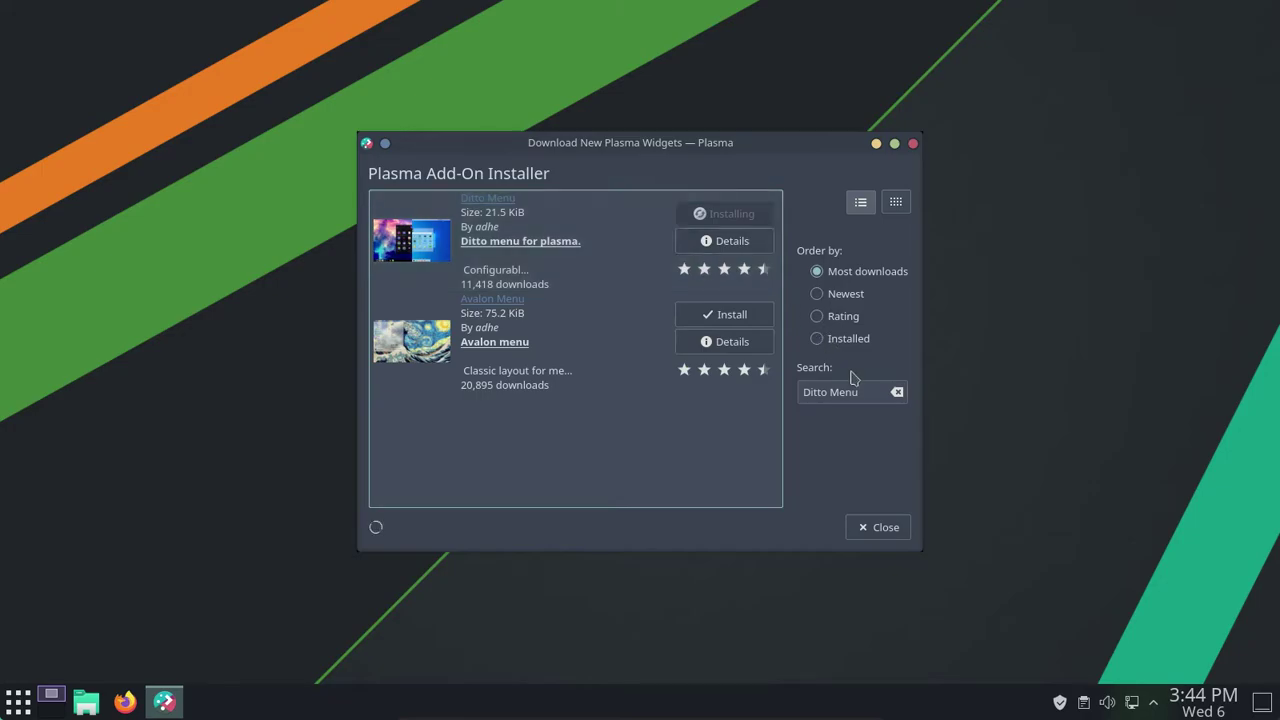
# Step: Search the widget downloader for "Fancy Clock" and install the Plasma Fancy Clock widget
pyautogui.tripleClick(830, 392)
pyautogui.press('BackSpace')
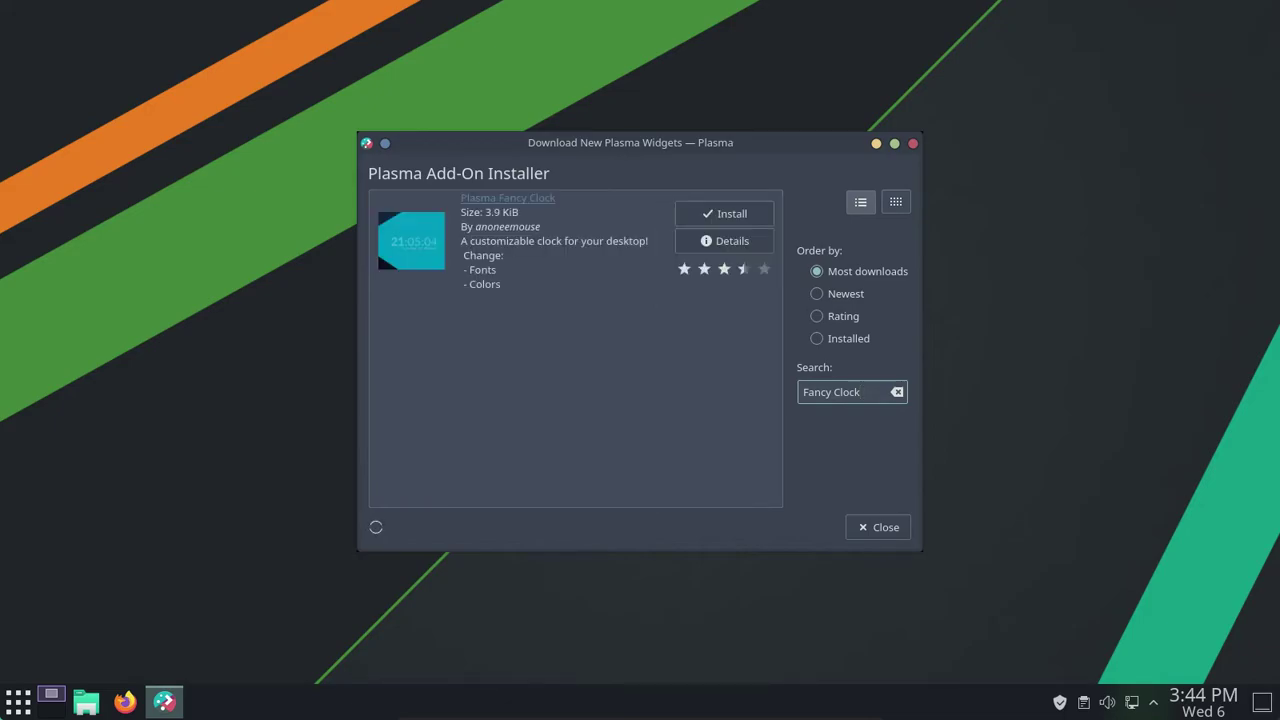
pyautogui.click(748, 216)
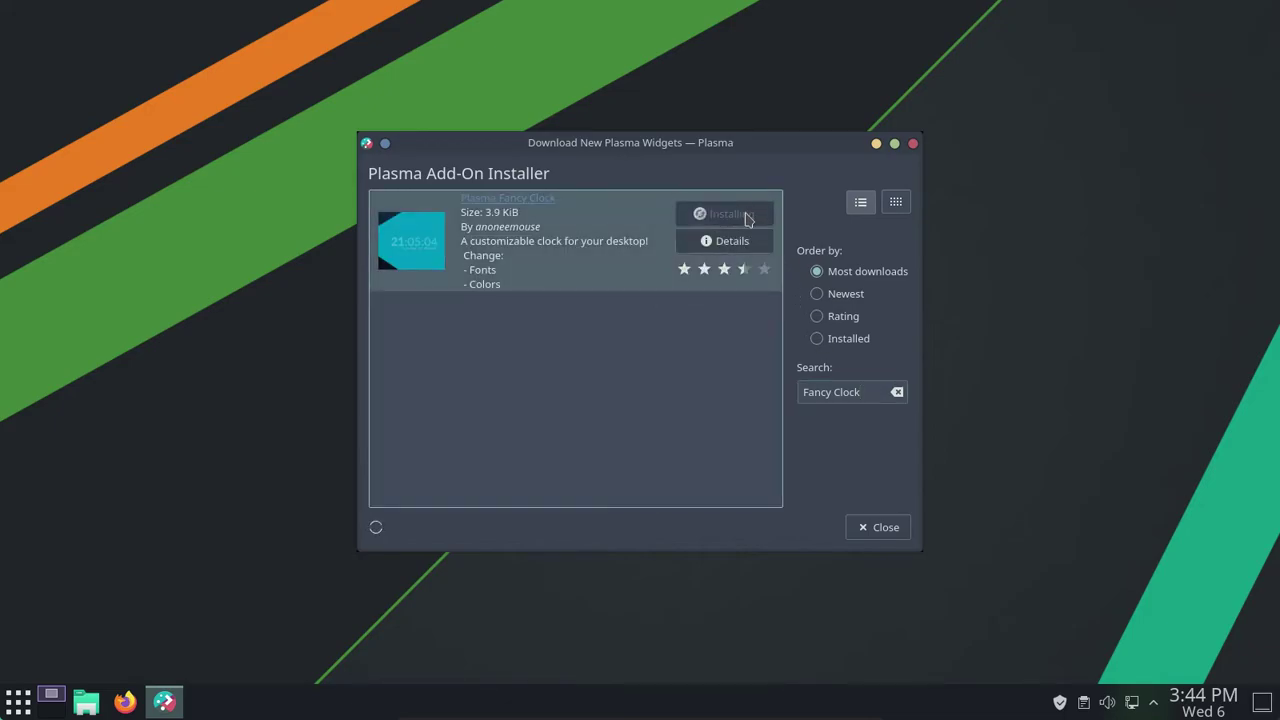
# Step: Search for "Simple Weather", install the Simple Weather widget and close the add-on installer
pyautogui.tripleClick(871, 392)
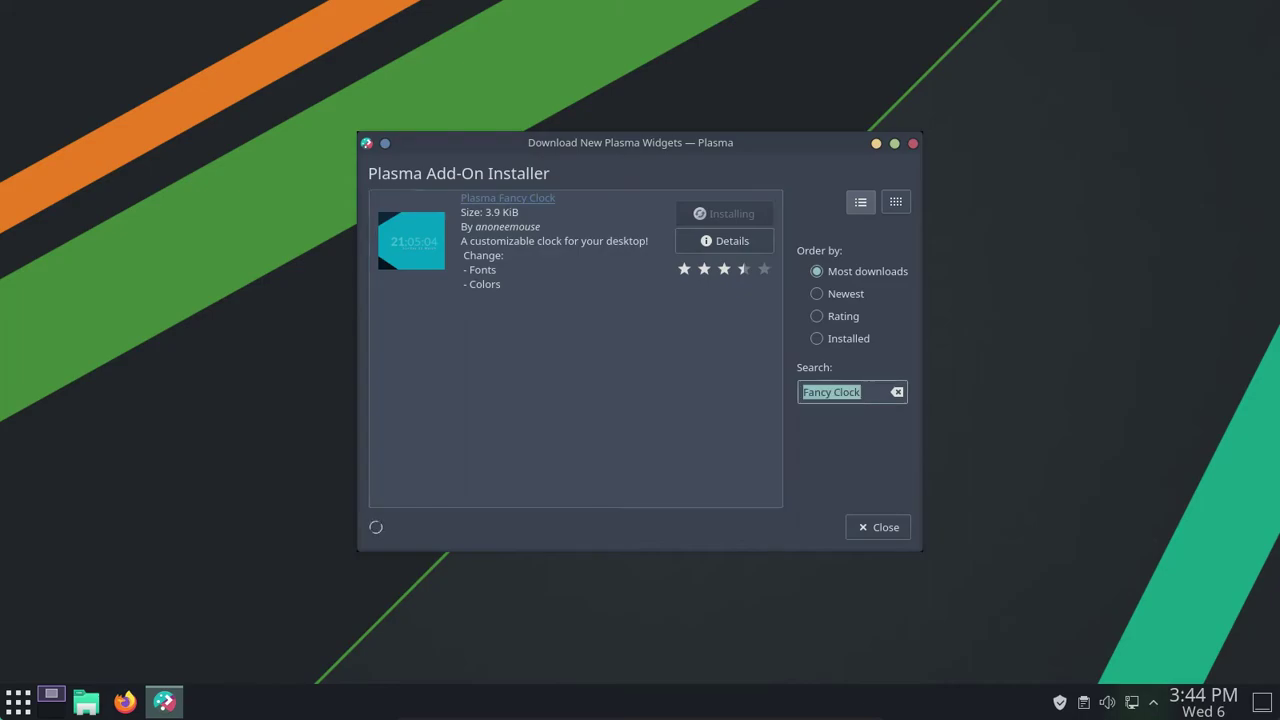
pyautogui.press('BackSpace')
pyautogui.write('Simple Weather')
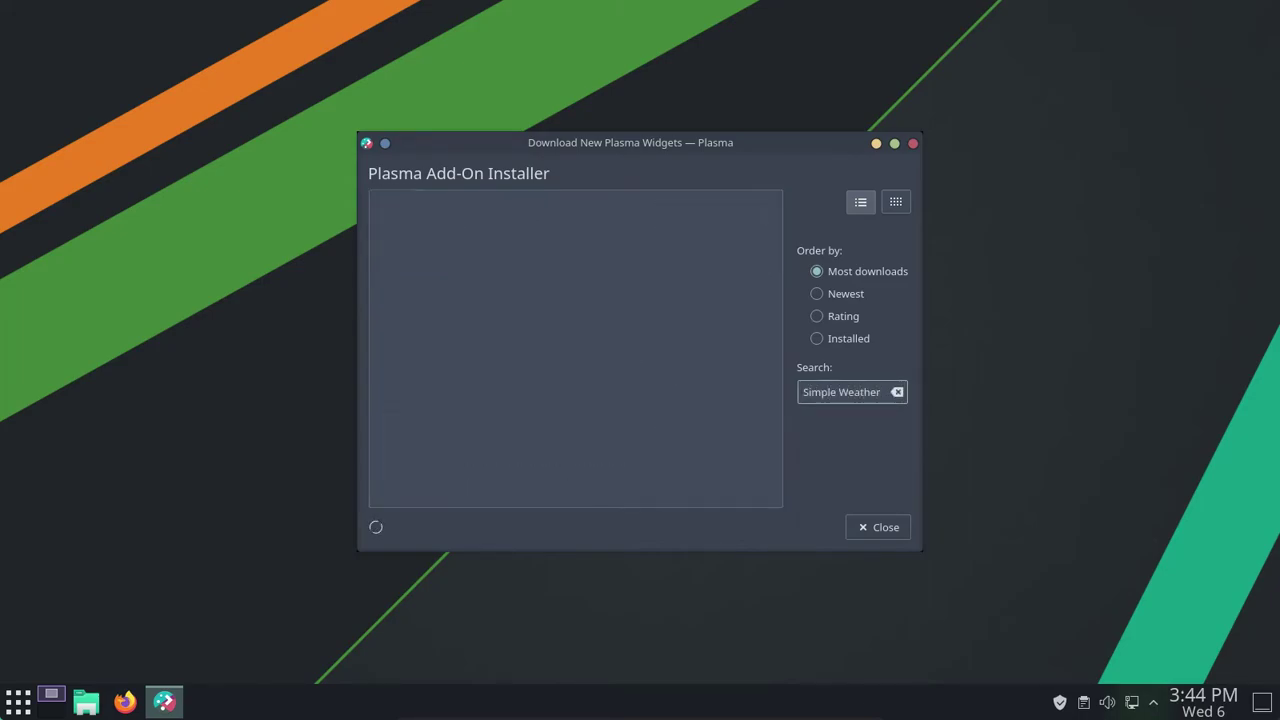
pyautogui.click(726, 212)
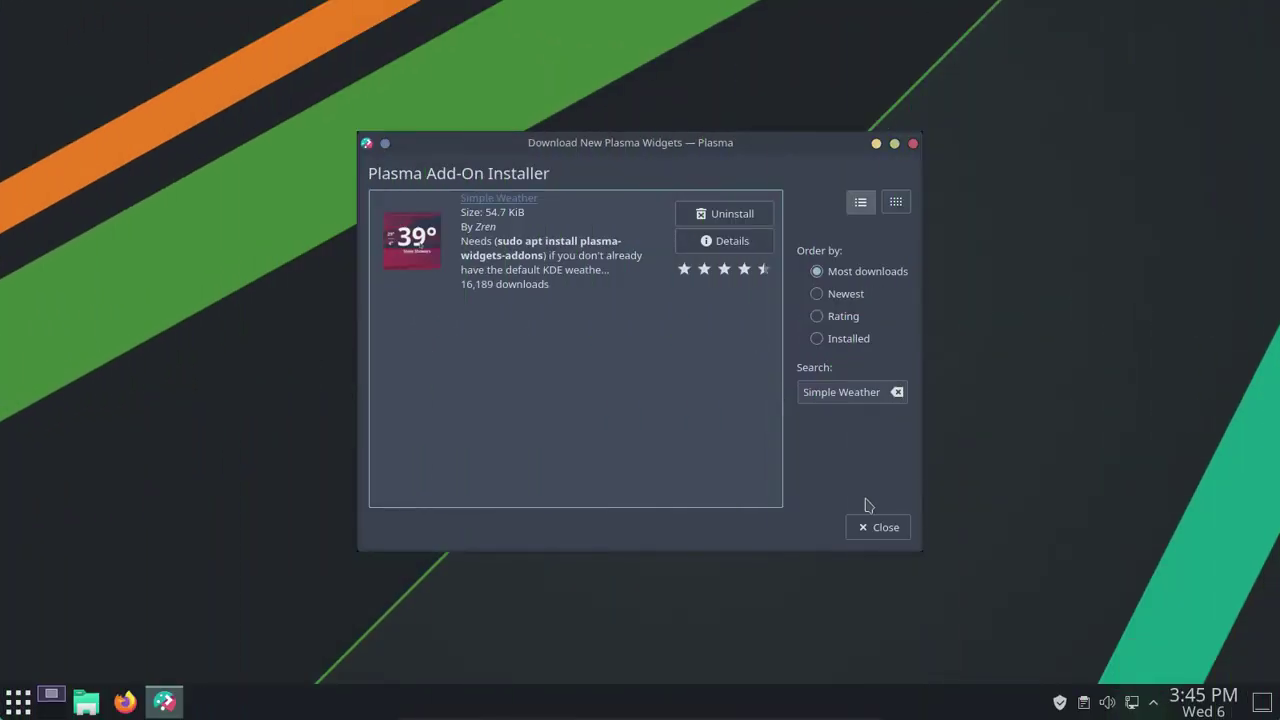
pyautogui.click(880, 528)
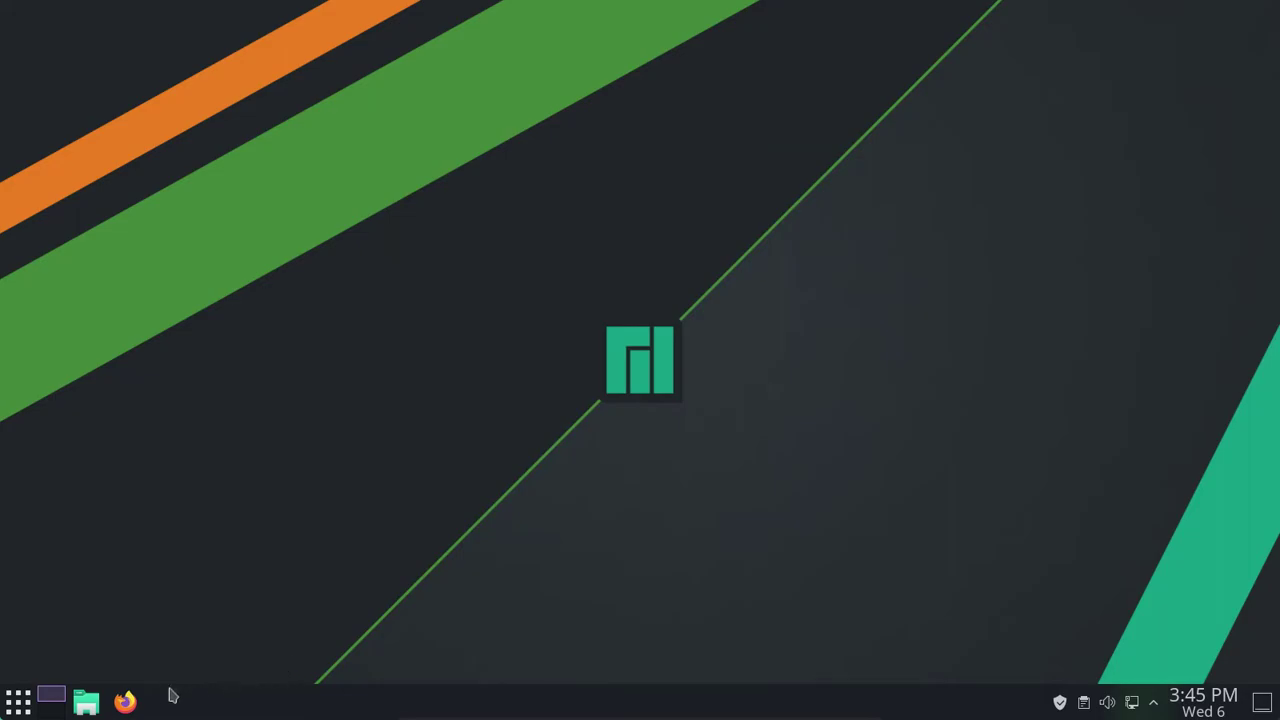
# Step: Switch to Firefox, search for "Virtual Desktop bar" and open the virtual-desktop-bar GitHub repository
pyautogui.click(126, 703)
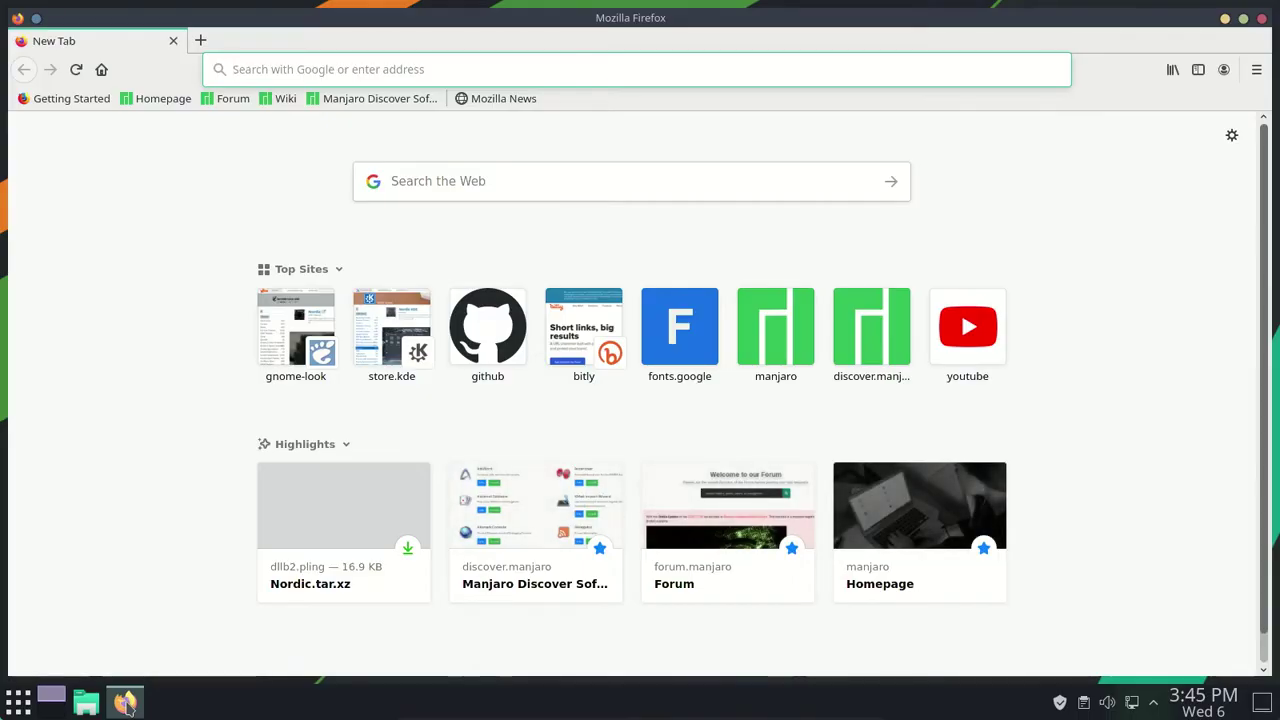
pyautogui.write('Virtual Desktop bga')
pyautogui.press('BackSpace')
pyautogui.write('ar')
pyautogui.press('Return')
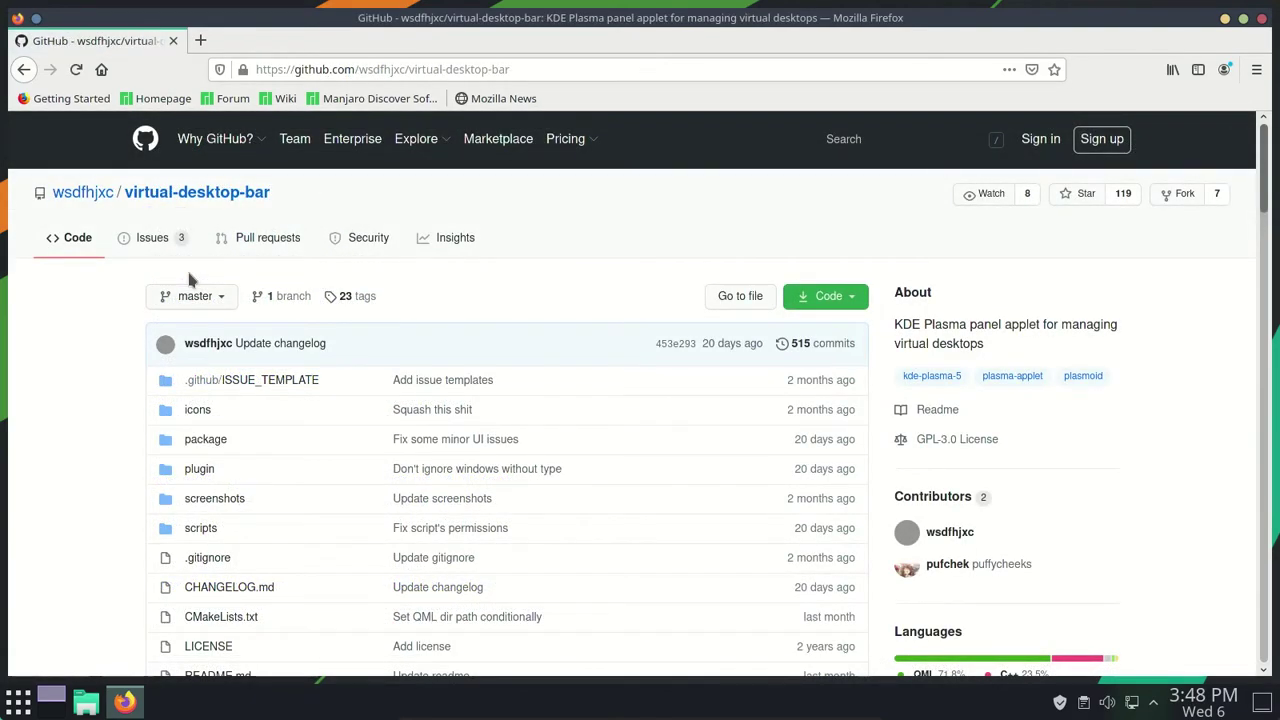
# Step: Download the virtual-desktop-bar repository as a ZIP archive and save the file virtual-desktop-bar-master.zip
pyautogui.click(851, 296)
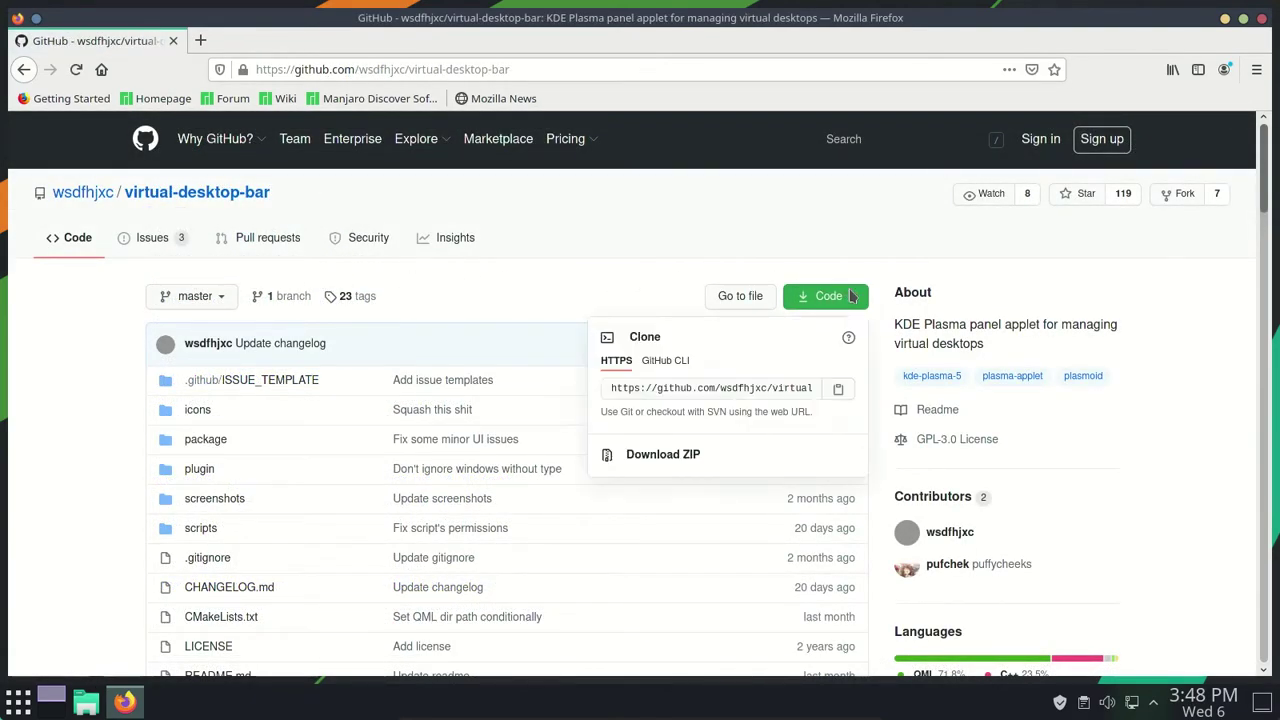
pyautogui.click(795, 458)
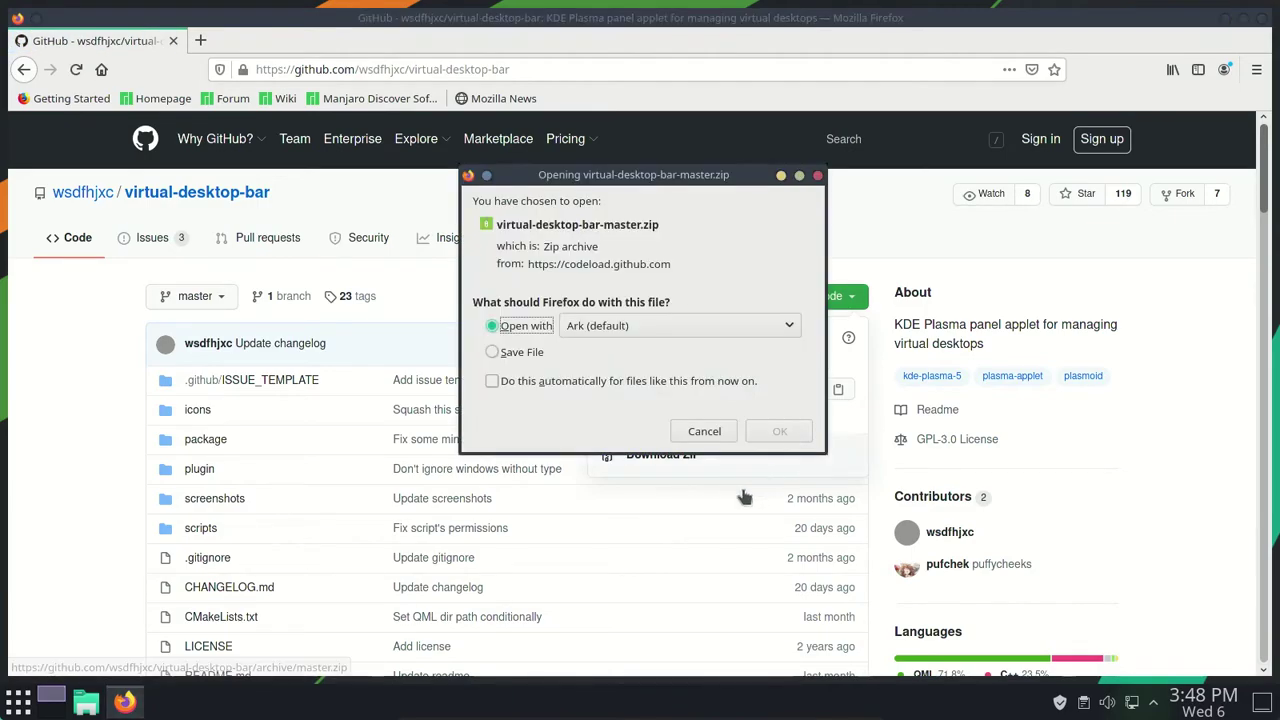
pyautogui.click(533, 354)
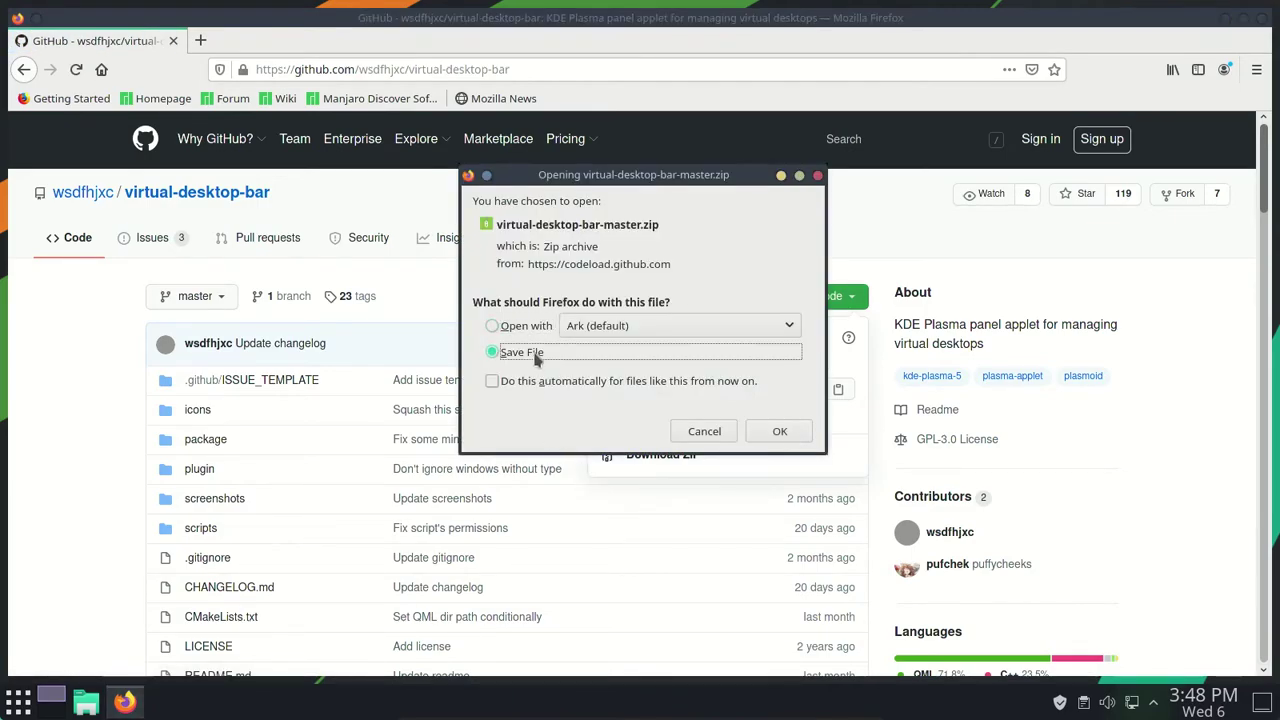
pyautogui.click(775, 431)
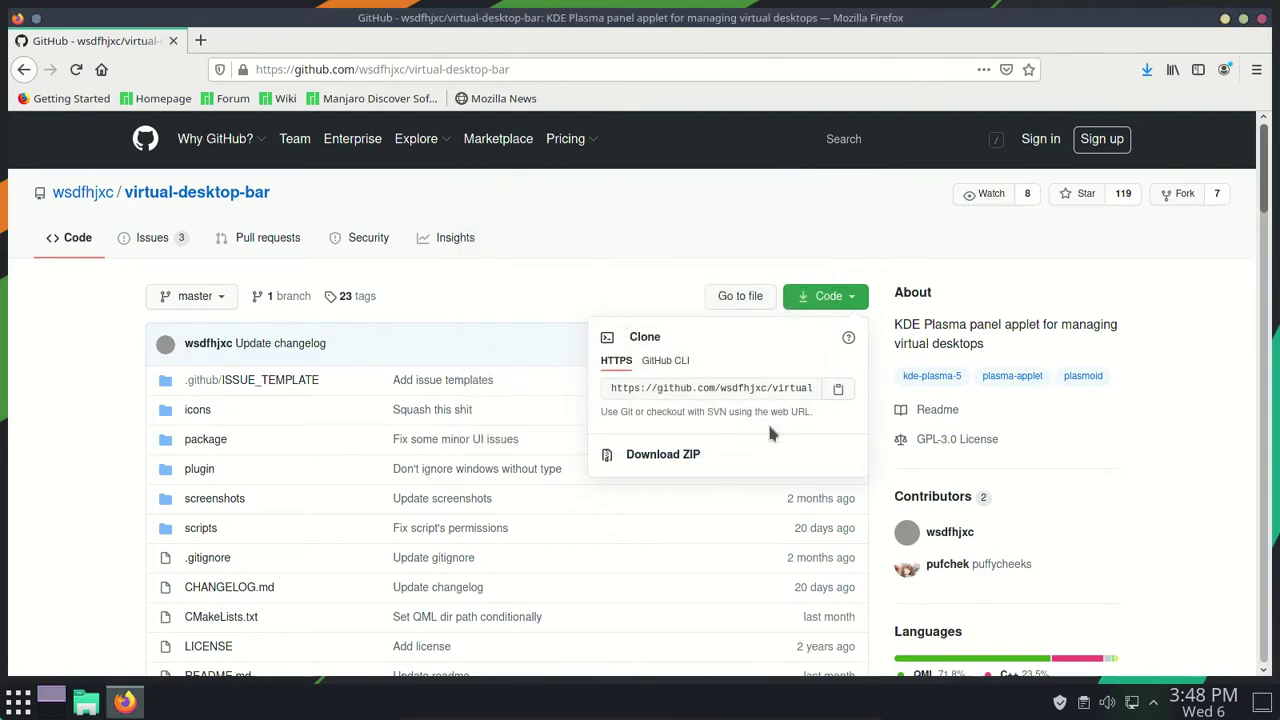
# Step: Show the downloaded archive in Dolphin, extract virtual-desktop-bar-master.zip with subfolder autodetection and open the extracted folder
pyautogui.click(1153, 68)
pyautogui.click(1140, 114)
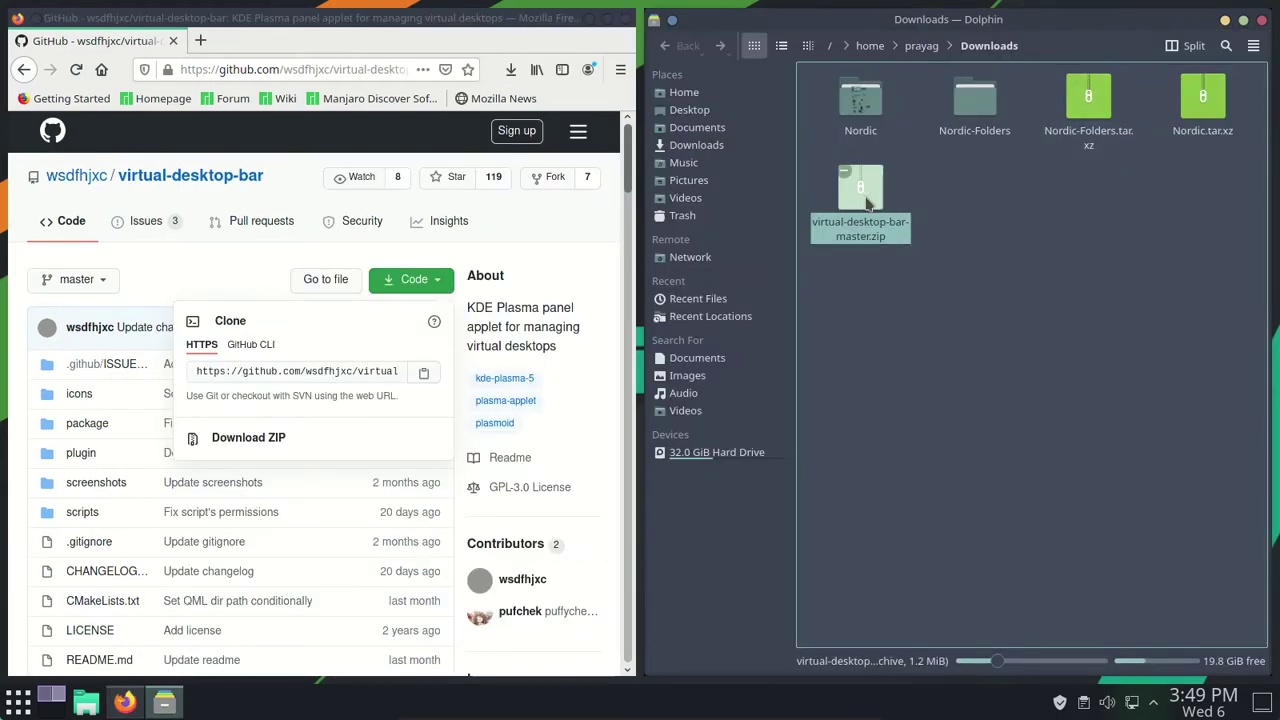
pyautogui.rightClick(865, 199)
pyautogui.moveTo(893, 458)
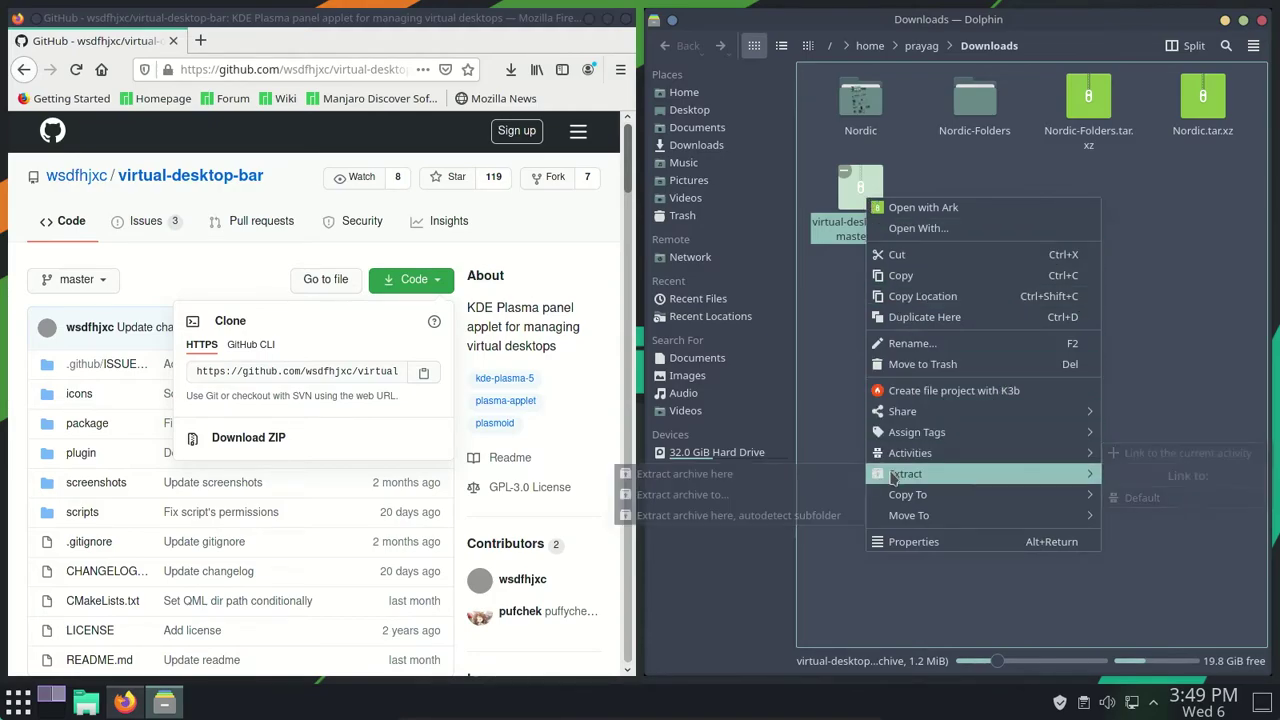
pyautogui.click(827, 520)
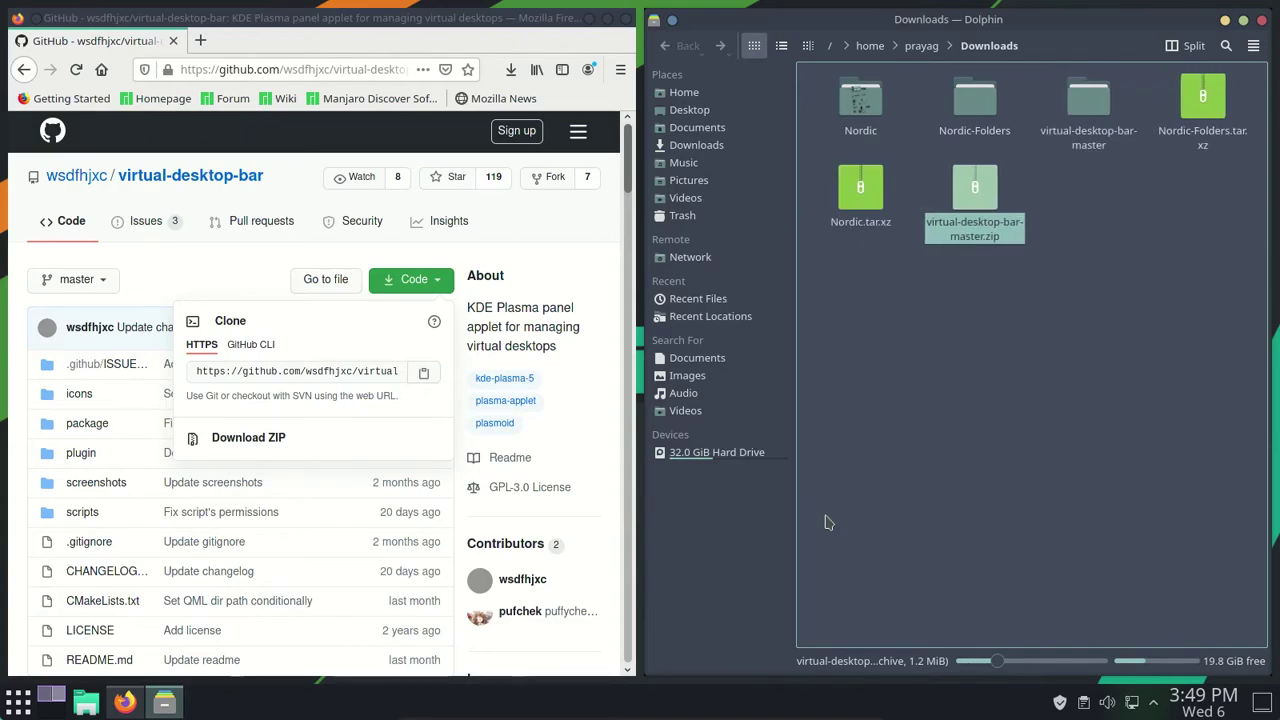
pyautogui.doubleClick(1090, 105)
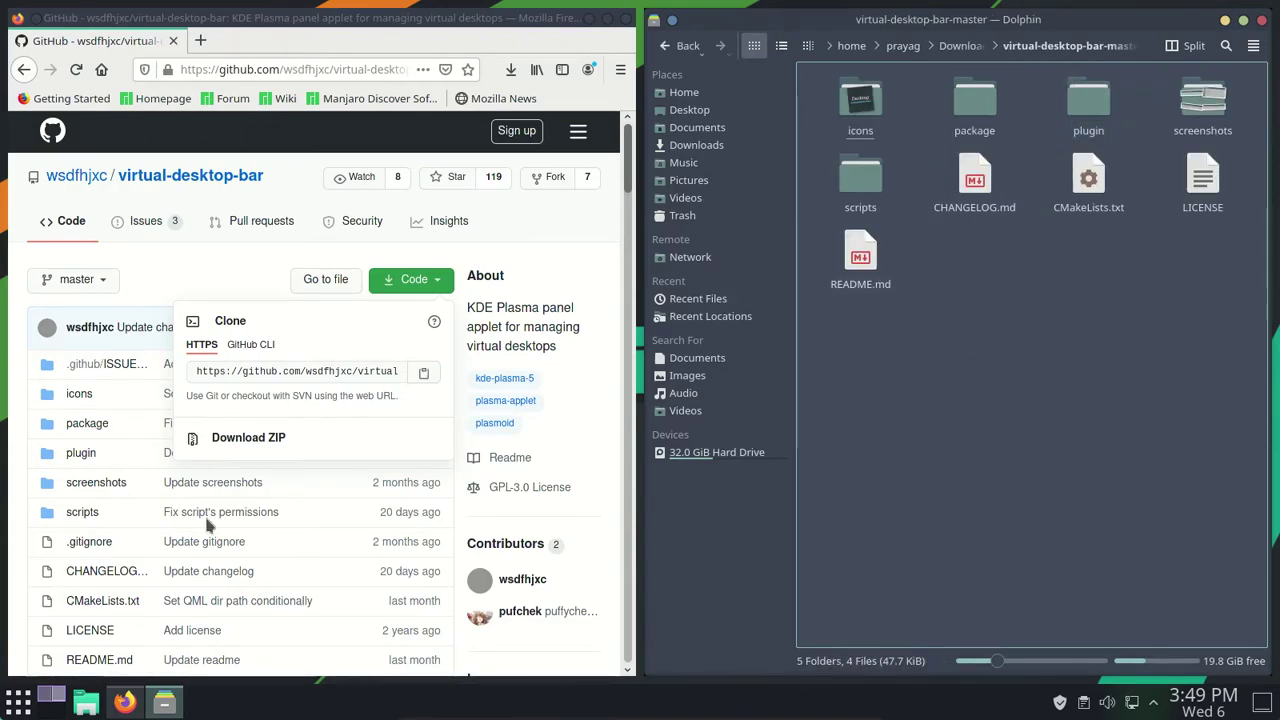
# Step: Copy the Arch Linux or Manjaro command ./scripts/install-dependencies-arch.sh from the README's From source instructions
pyautogui.scroll(-6, 206, 523)
pyautogui.scroll(-10, 206, 523)
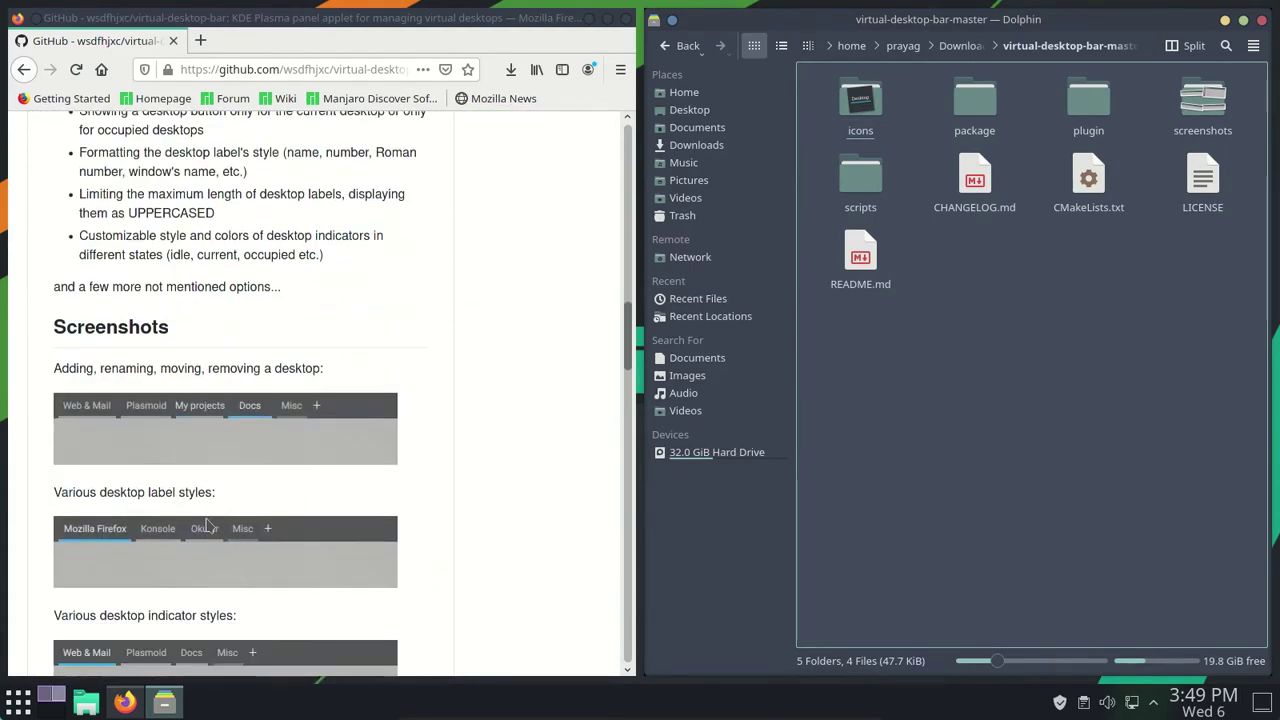
pyautogui.scroll(-5, 208, 525)
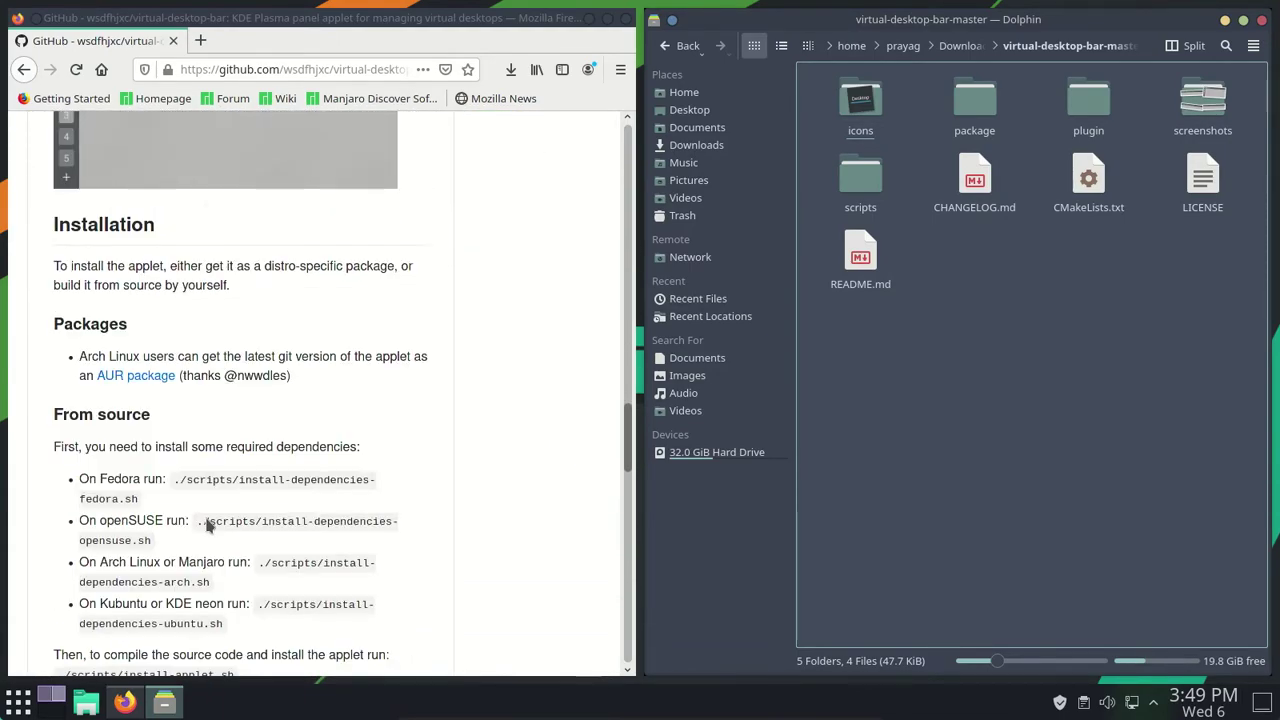
pyautogui.scroll(-2, 208, 525)
pyautogui.click(266, 436)
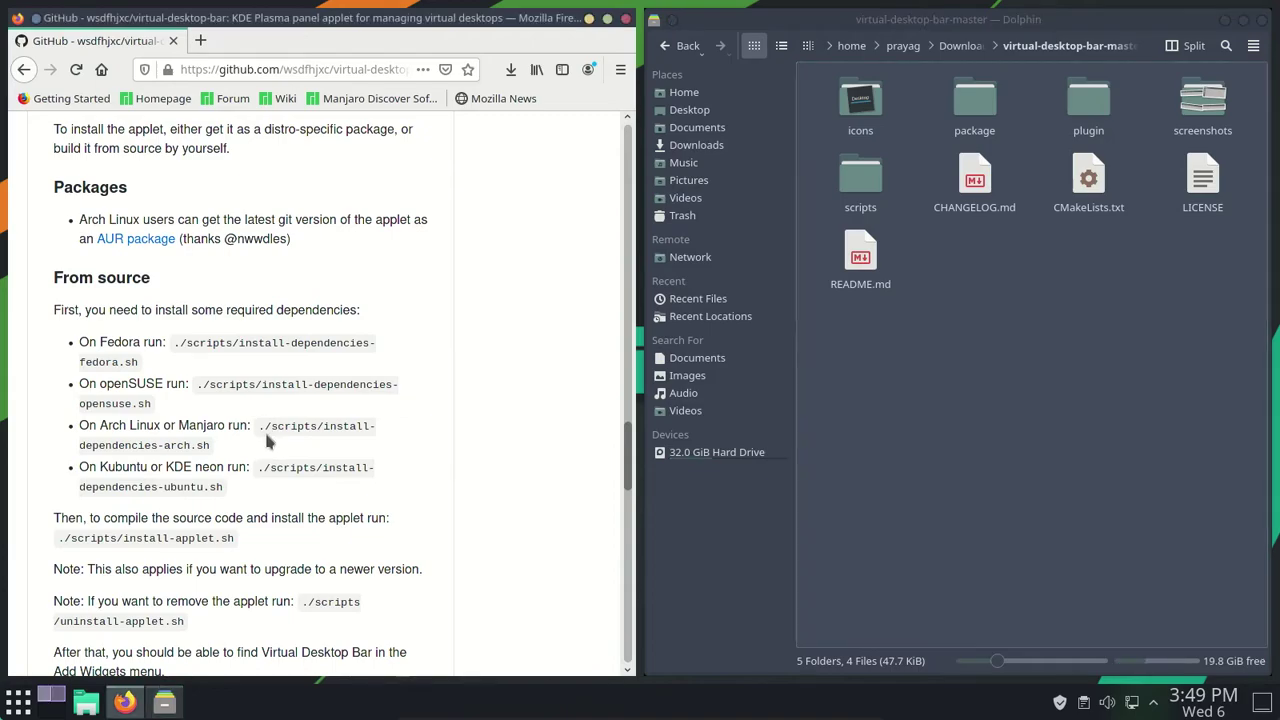
pyautogui.moveTo(226, 446); pyautogui.dragTo(266, 428)
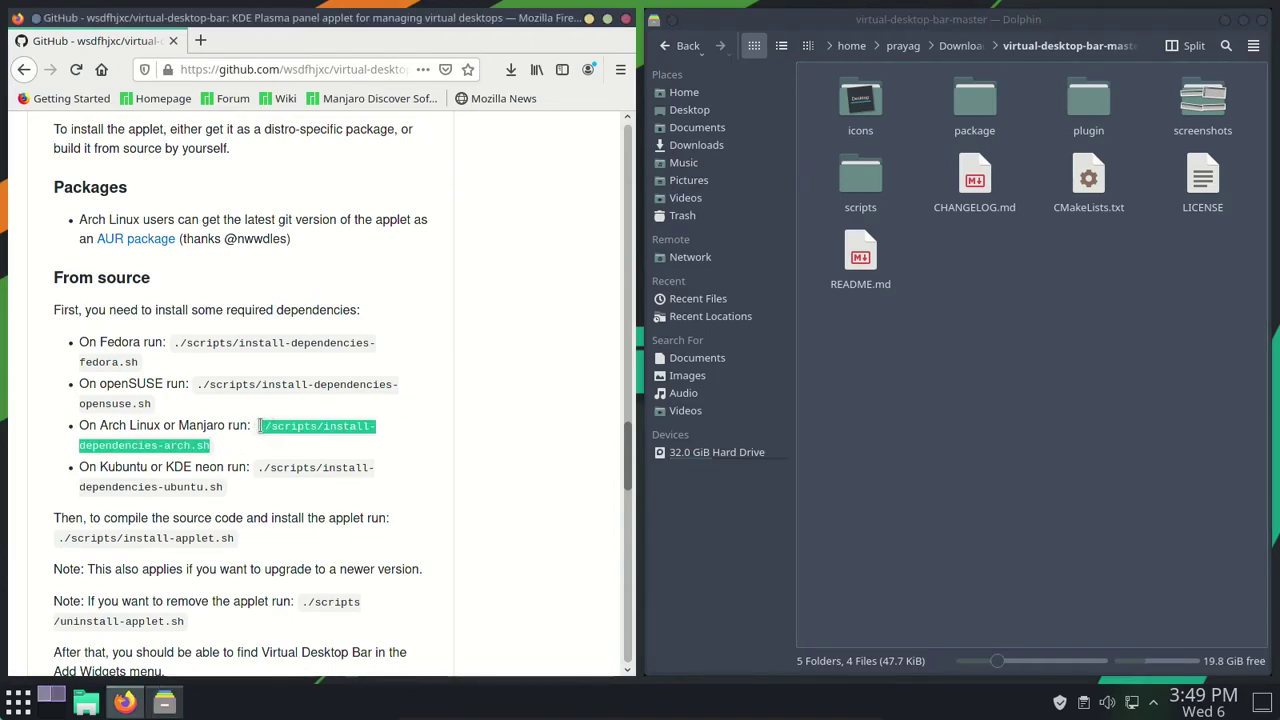
pyautogui.click(280, 435)
# Step: Open a terminal in virtual-desktop-bar-master, run ./scripts/install-dependencies-arch.sh, enter the sudo password and accept the installation with Y
pyautogui.click(1005, 404)
pyautogui.rightClick(1014, 336)
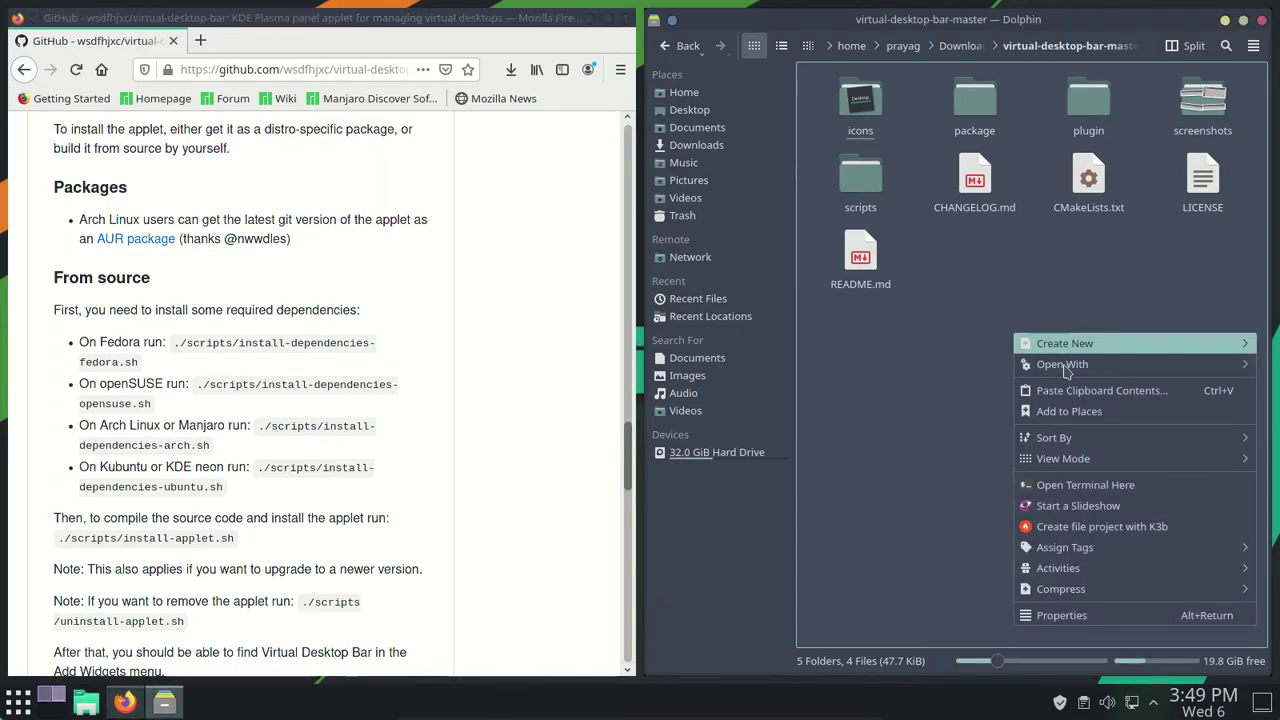
pyautogui.click(1073, 486)
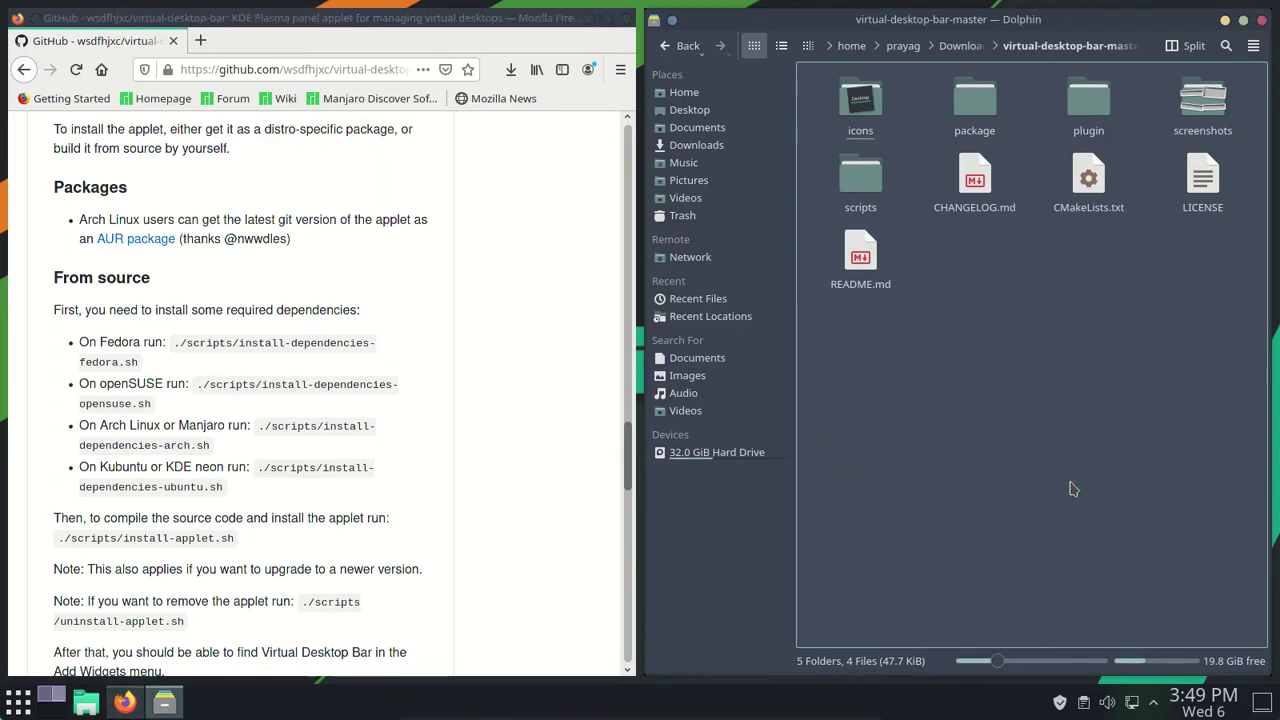
pyautogui.write('./scripts/install-dependencies-arch.sh')
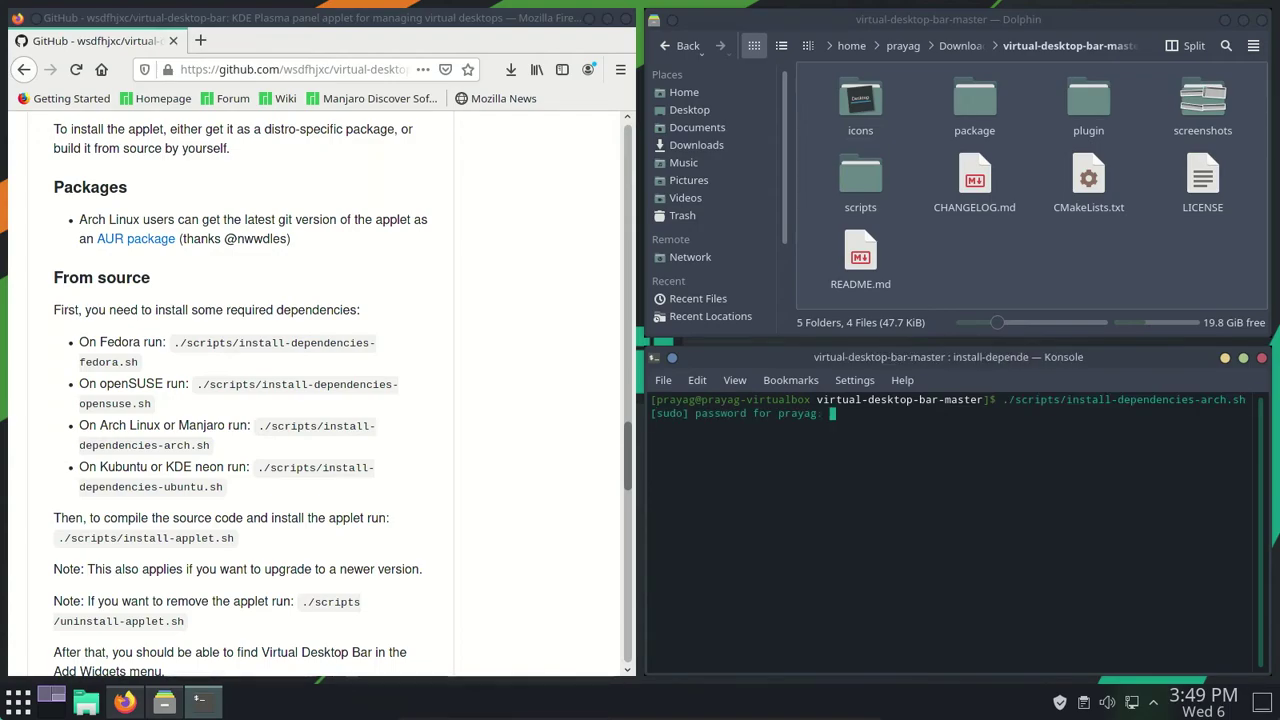
pyautogui.press('Return')
pyautogui.write('Y')
pyautogui.press('Return')
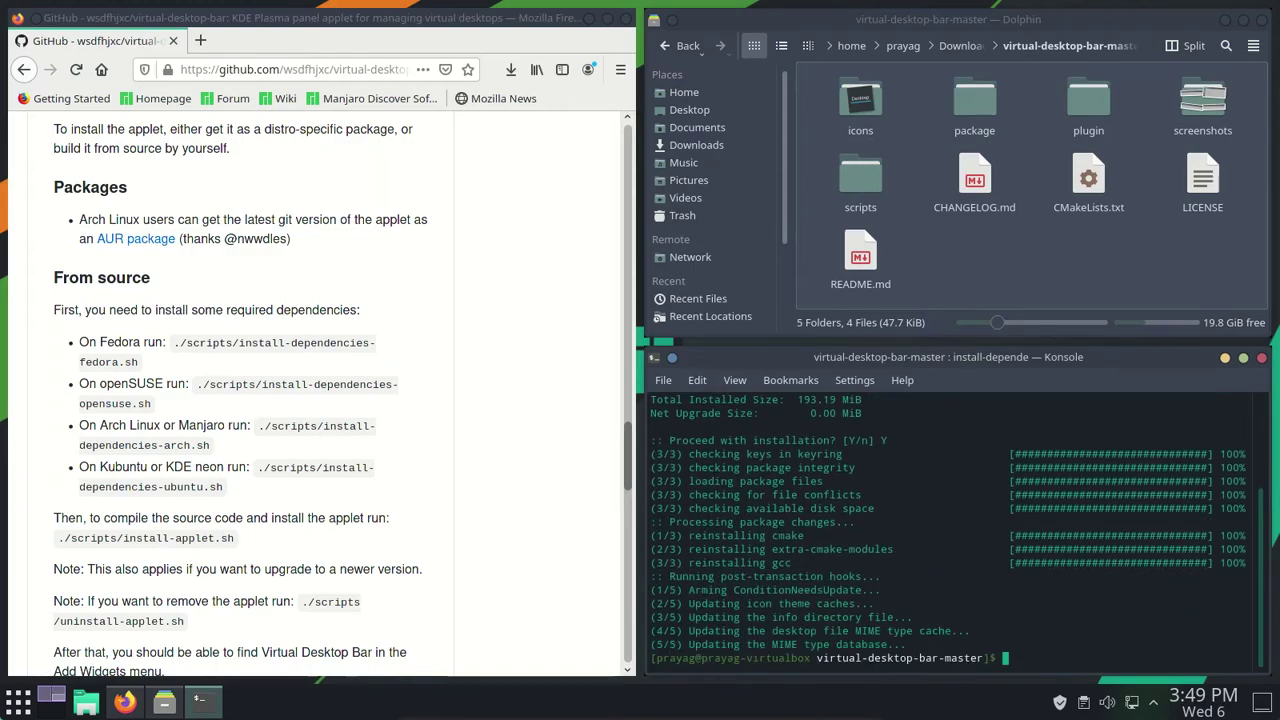
# Step: Copy ./scripts/install-applet.sh from the README, run it in the terminal to build and install the applet, and close the terminal
pyautogui.moveTo(236, 538); pyautogui.dragTo(59, 545)
pyautogui.hotkey('ctrl', 'c')
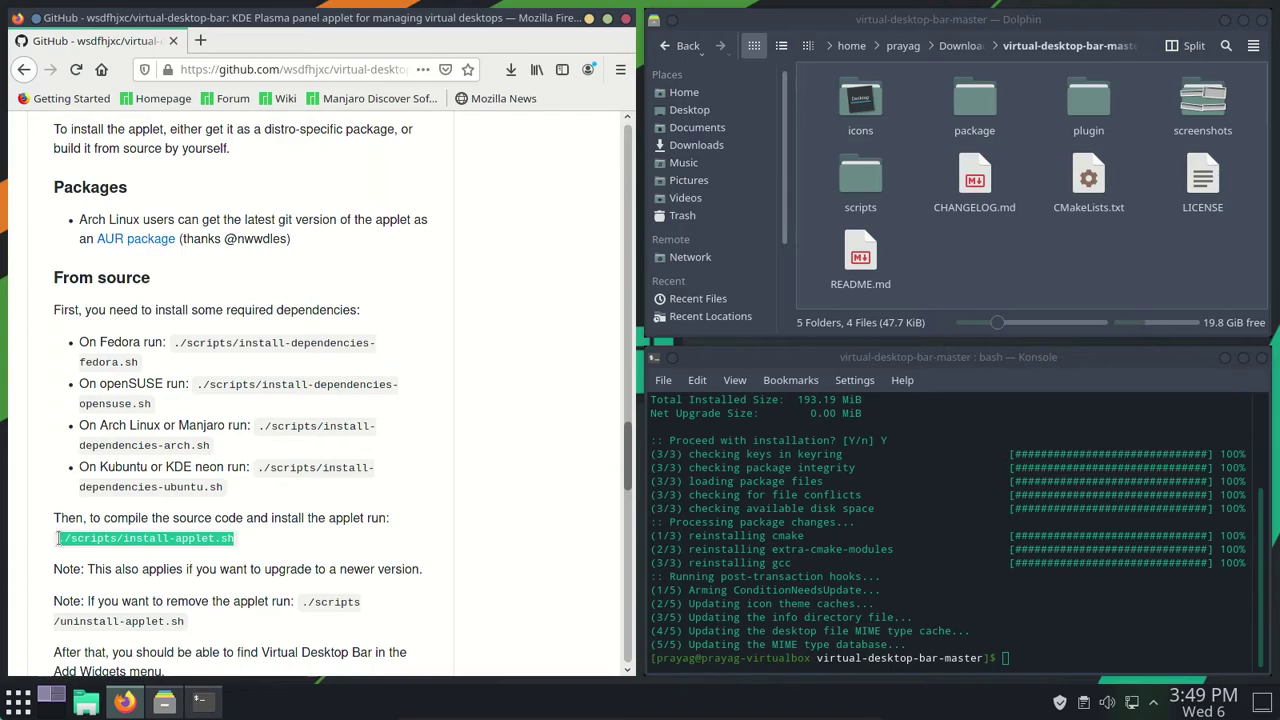
pyautogui.click(373, 561)
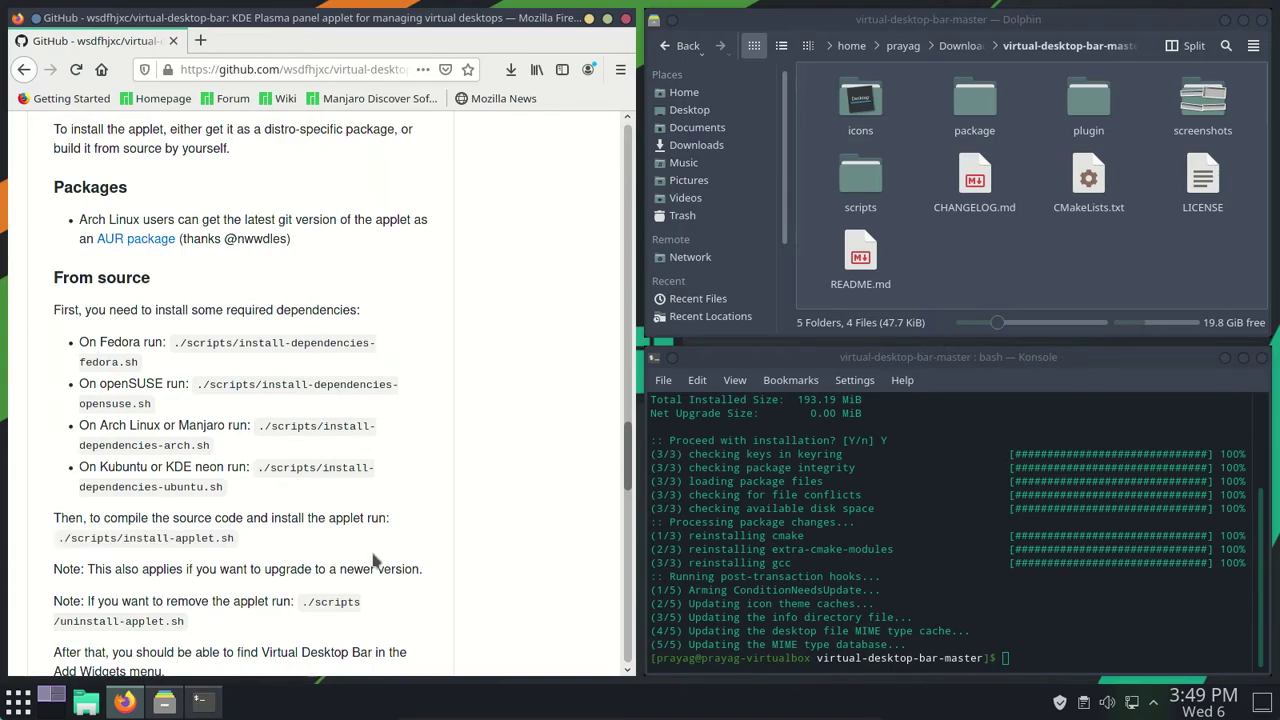
pyautogui.middleClick(1031, 586)
pyautogui.press('Return')
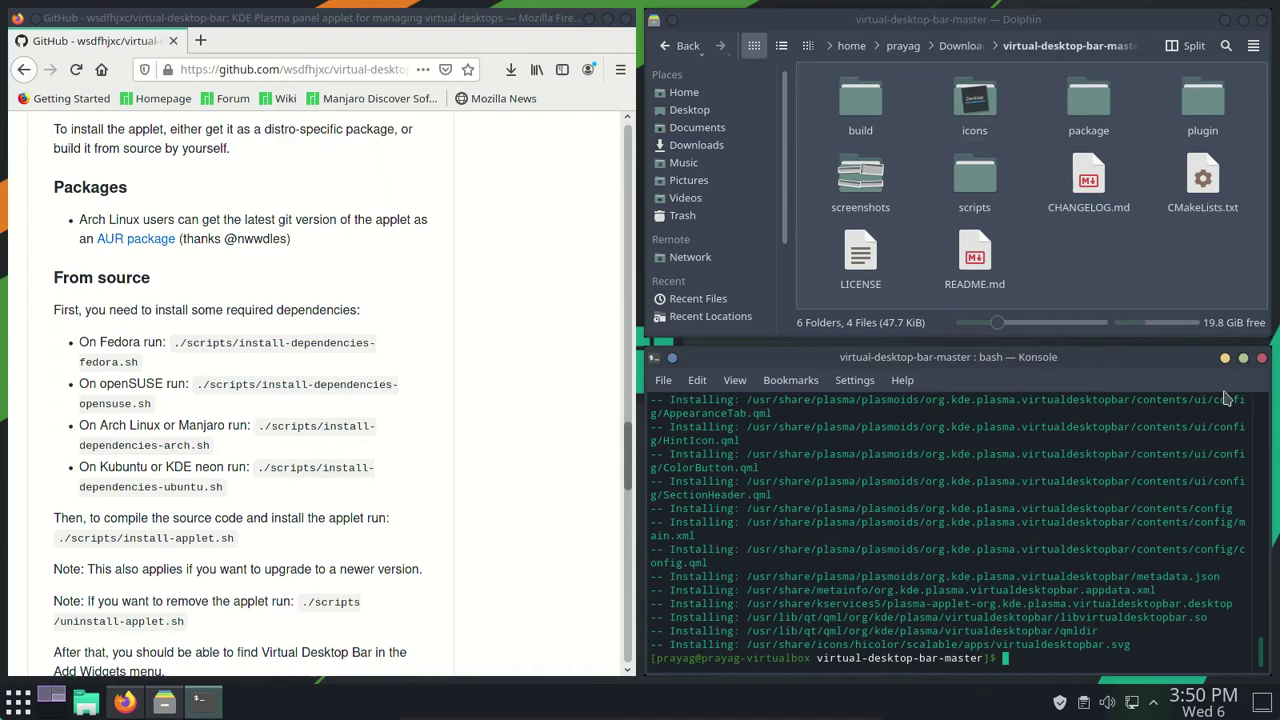
pyautogui.click(1261, 358)
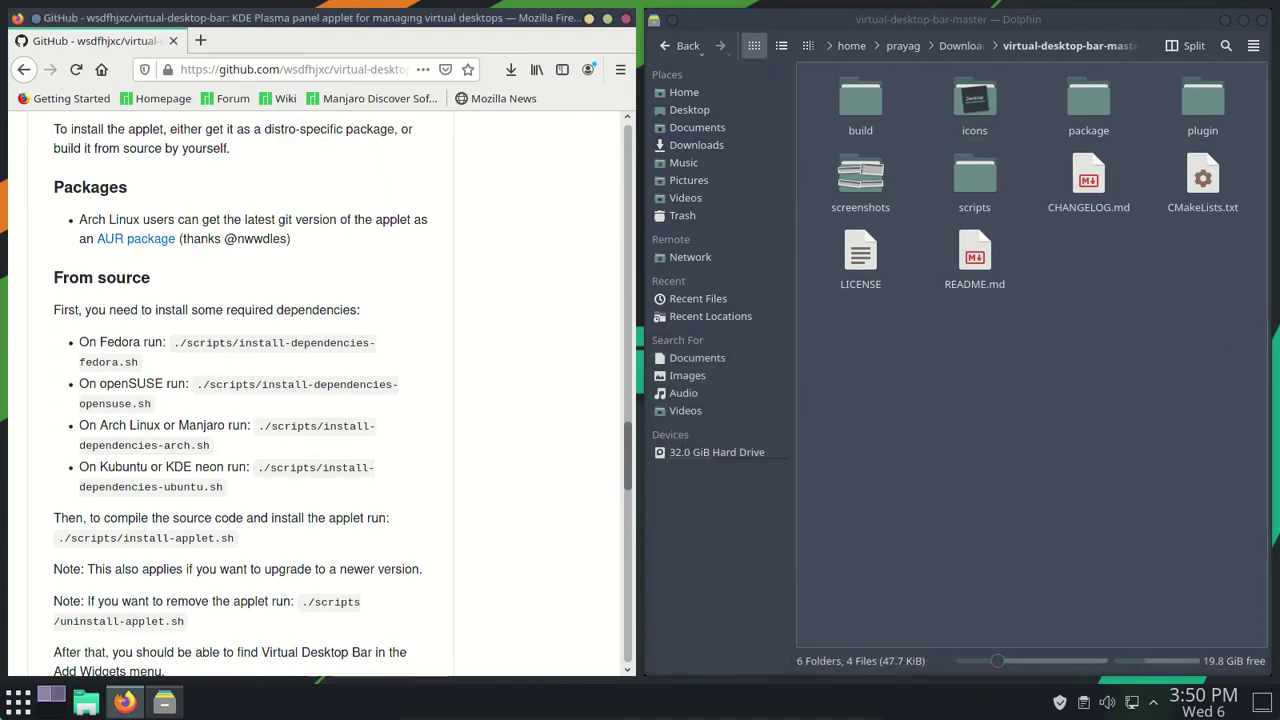
# Step: Close the file manager and browser windows, and add an empty panel to the desktop
pyautogui.click(1262, 20)
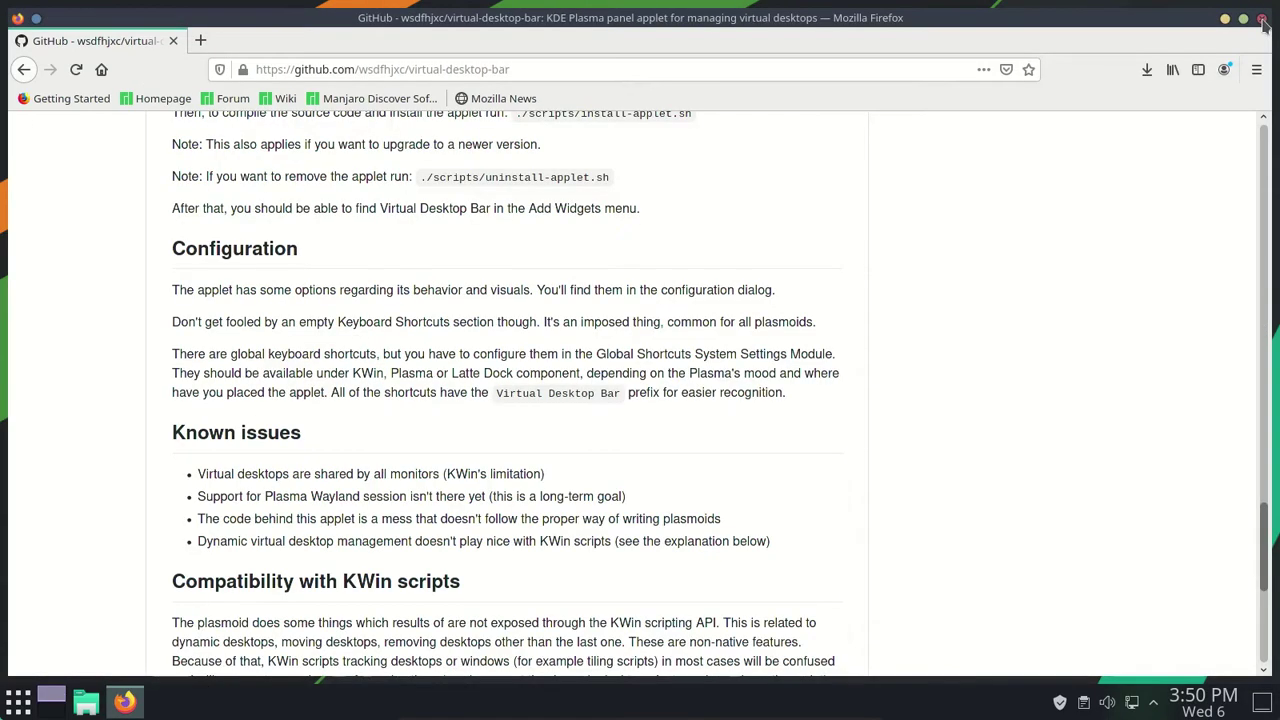
pyautogui.click(1262, 20)
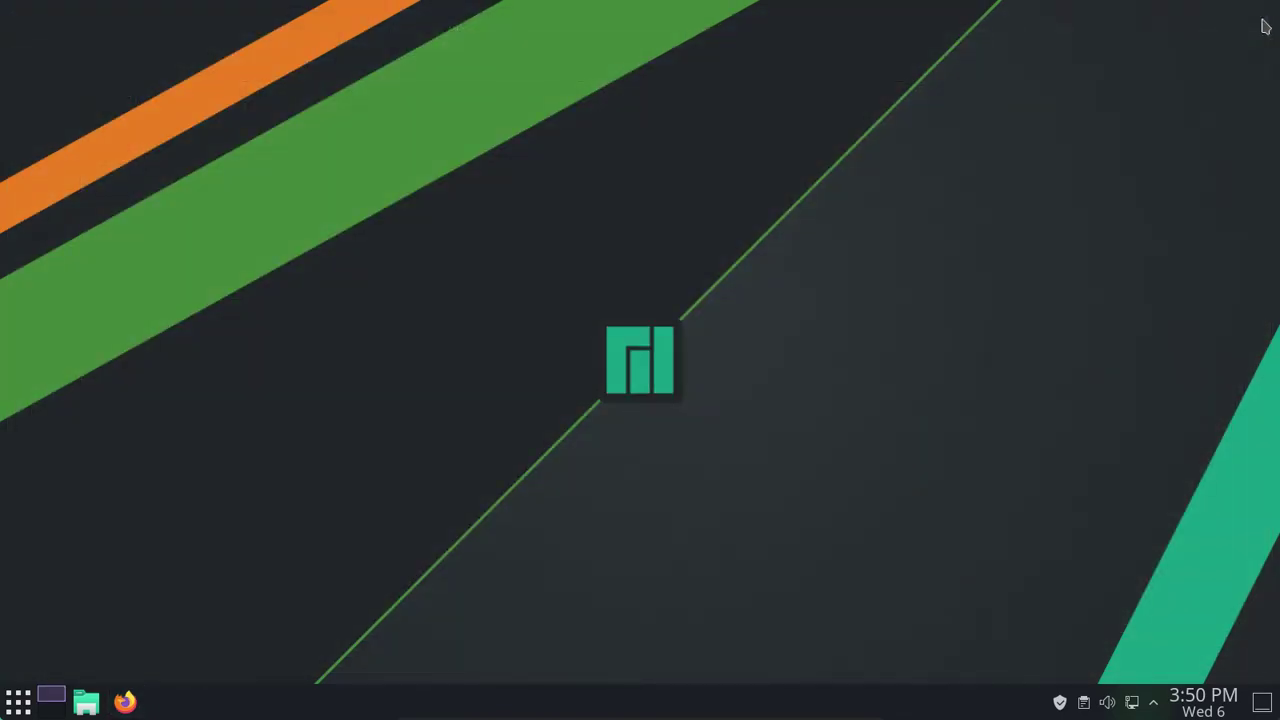
pyautogui.rightClick(565, 706)
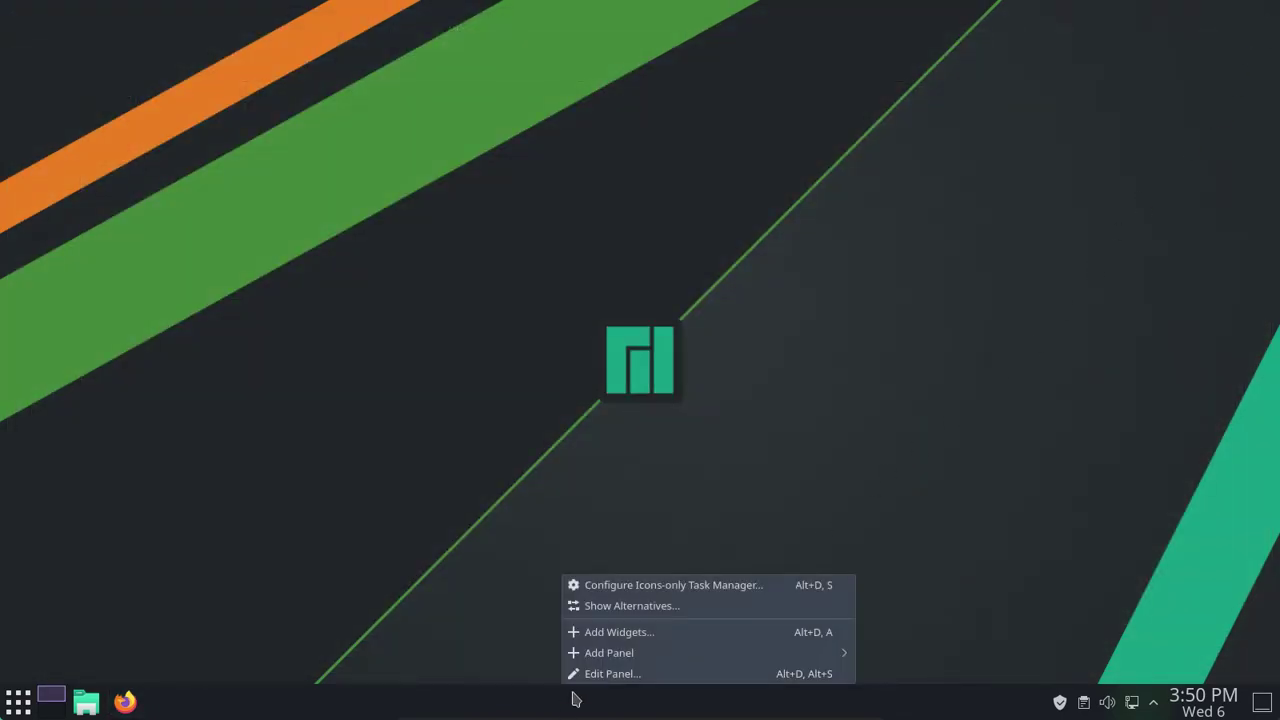
pyautogui.moveTo(670, 654)
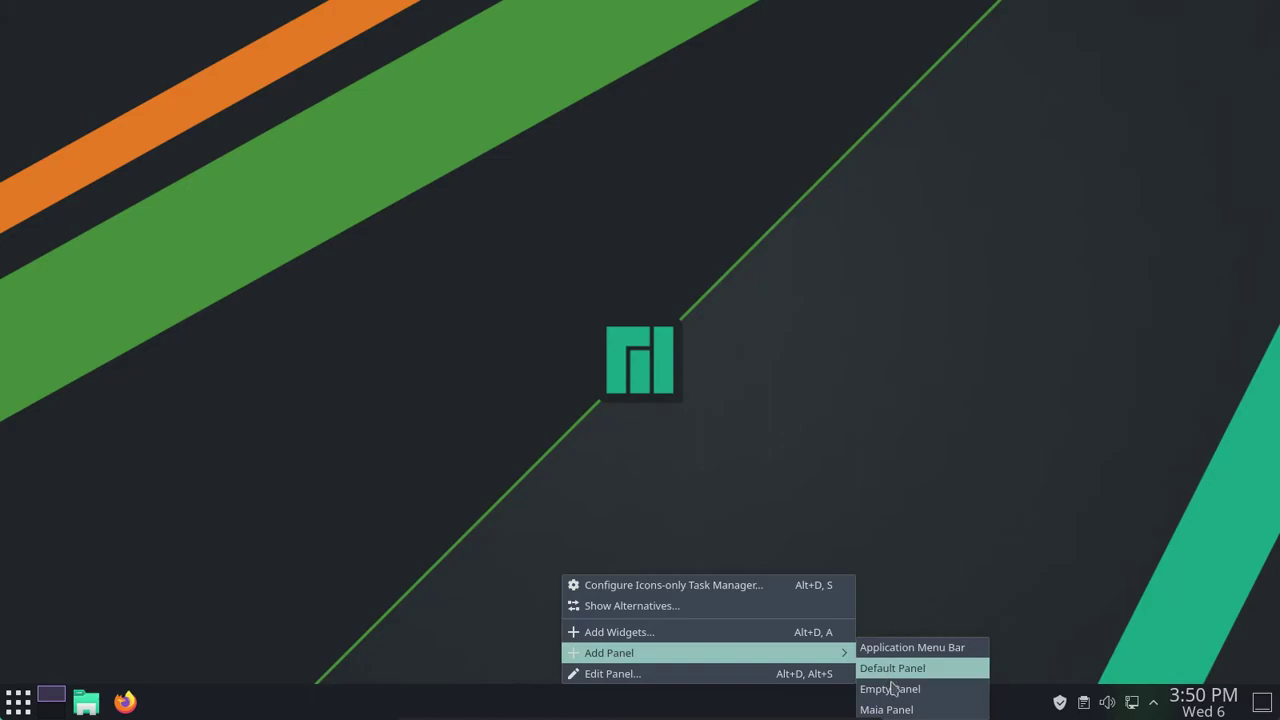
pyautogui.click(897, 689)
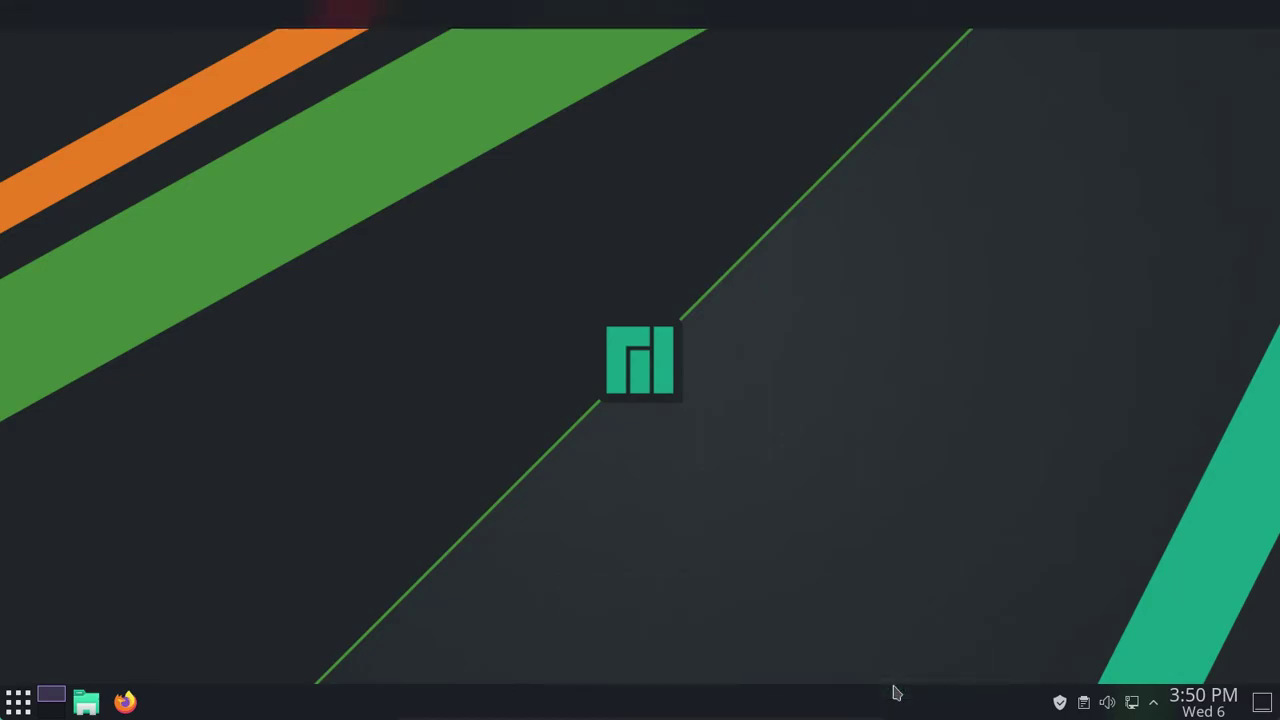
# Step: Edit the new empty panel, search the widgets for ditto menu and place Ditto Menu at the panel's start
pyautogui.rightClick(679, 27)
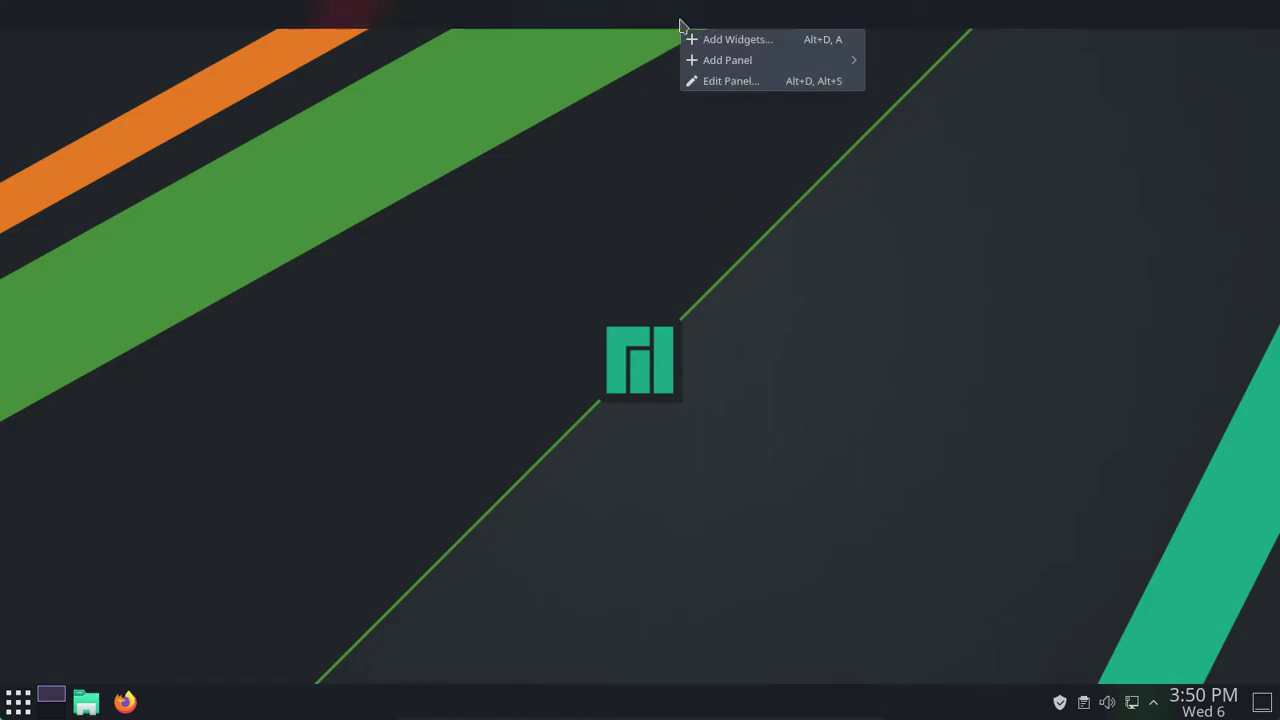
pyautogui.click(700, 82)
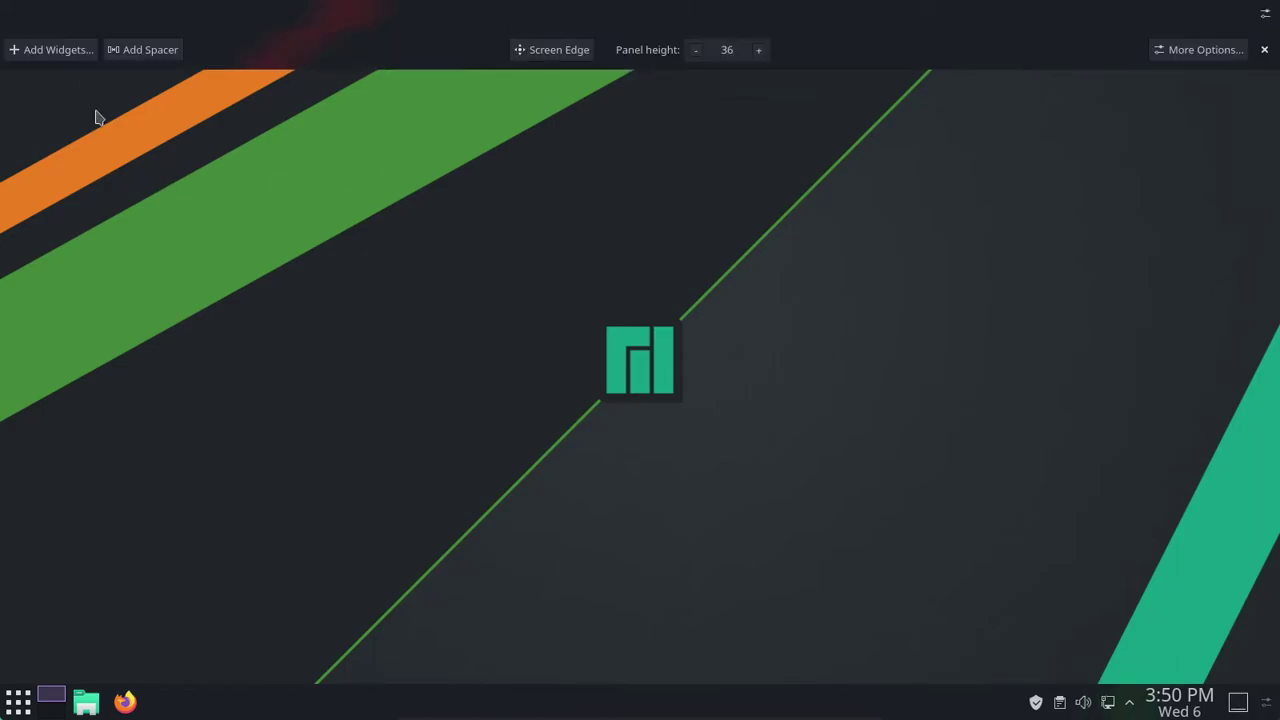
pyautogui.click(70, 55)
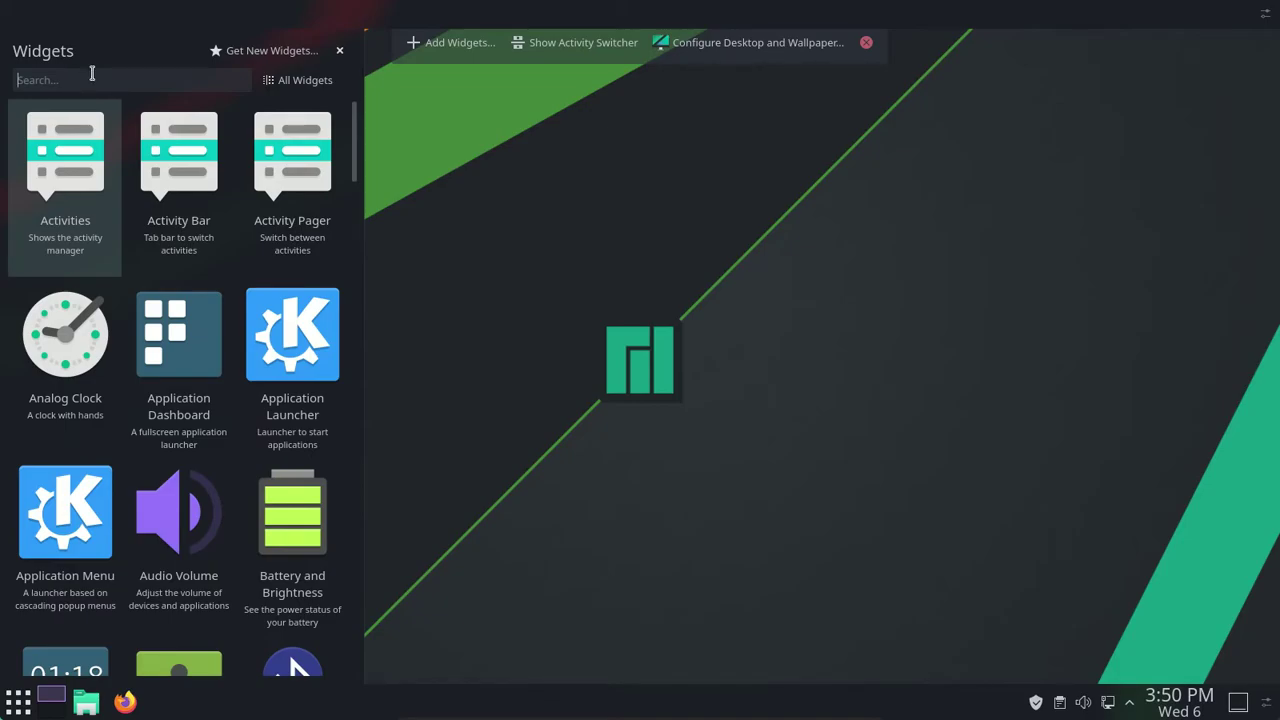
pyautogui.write('ditto menu')
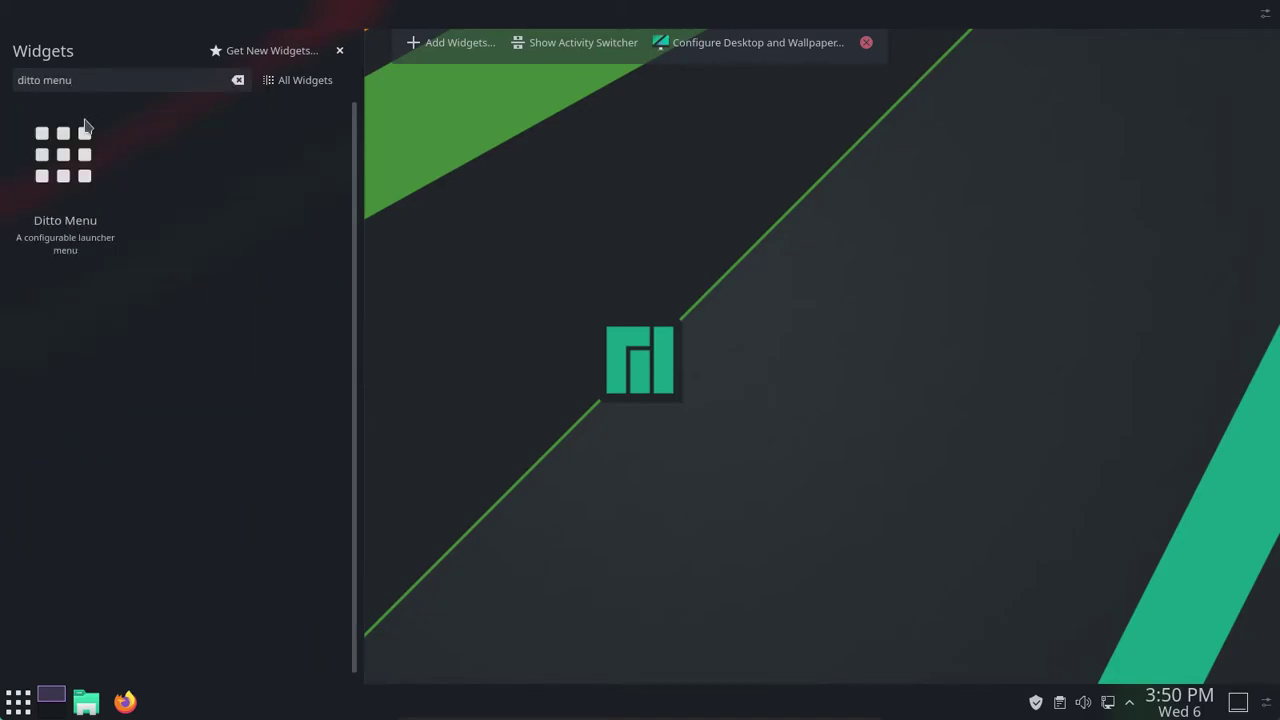
pyautogui.moveTo(88, 150); pyautogui.dragTo(15, 14)
# Step: Search the widgets for virtual desktop and place Virtual Desktop Bar beside Ditto Menu on the new panel
pyautogui.hotkey('ctrl', 'a')
pyautogui.press('BackSpace')
pyautogui.write('virtual')
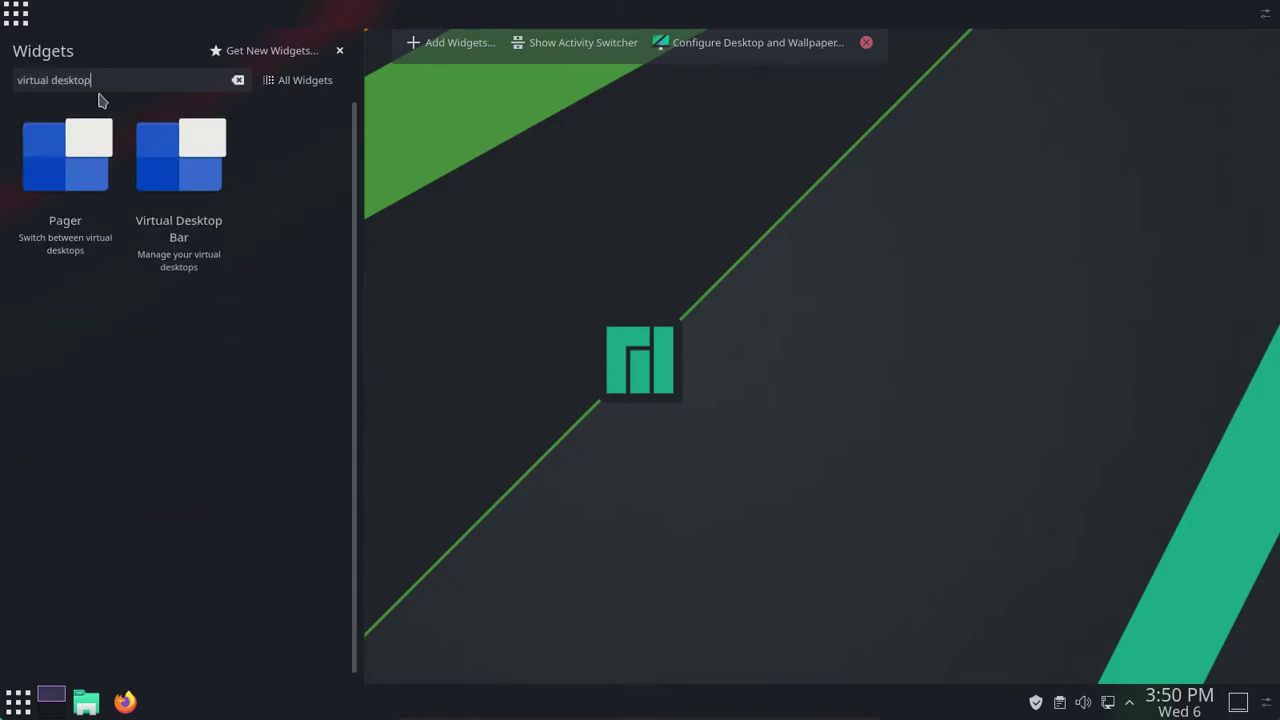
pyautogui.moveTo(172, 155); pyautogui.dragTo(170, 15)
# Step: Search the widgets for system tray and add System Tray at the far end of the new panel
pyautogui.hotkey('ctrl', 'a')
pyautogui.press('BackSpace')
pyautogui.write('system tray')
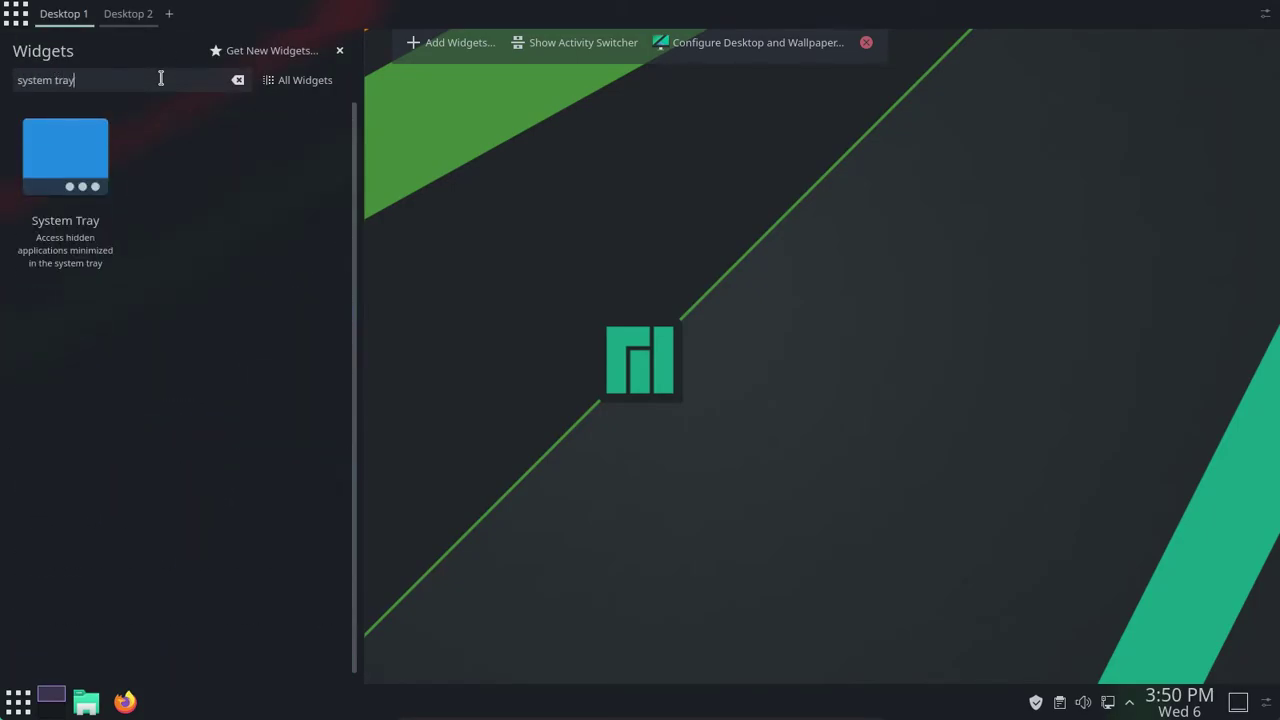
pyautogui.moveTo(76, 180); pyautogui.dragTo(1220, 17)
# Step: Search the widgets for better inline, add Better inline clock to the new panel and close the widget list
pyautogui.tripleClick(129, 79)
pyautogui.press('BackSpace')
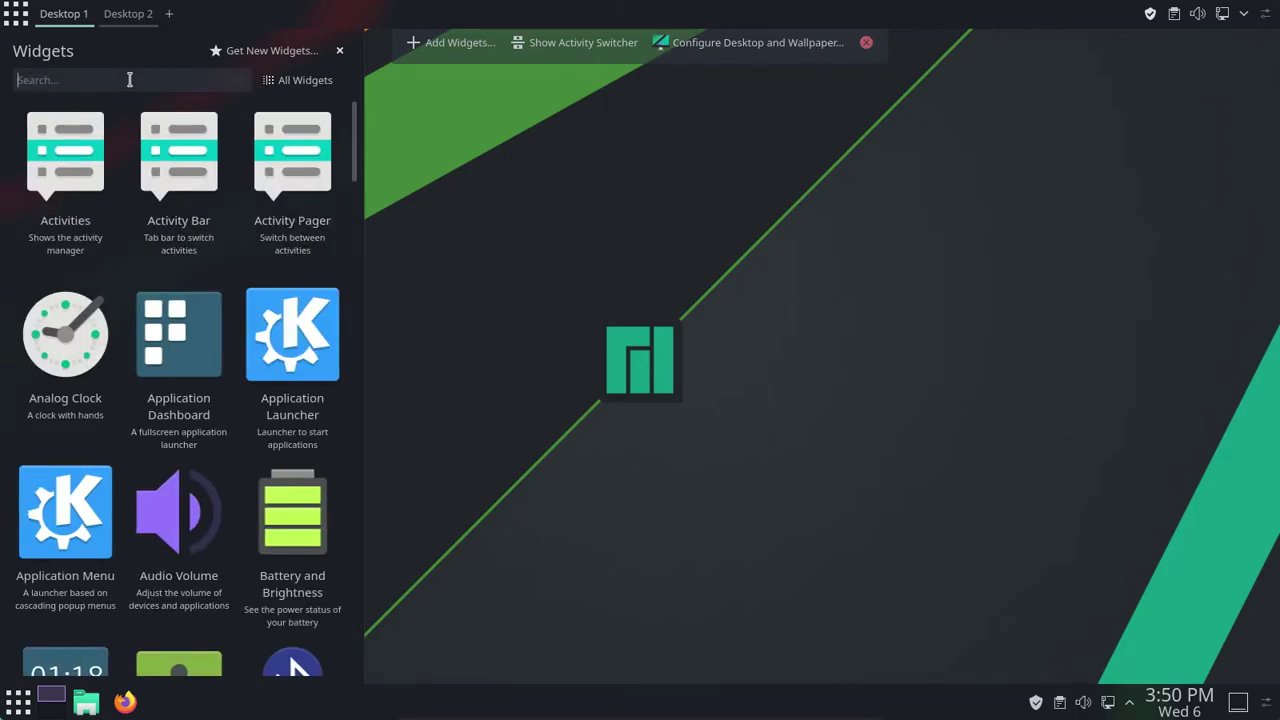
pyautogui.write('better inline')
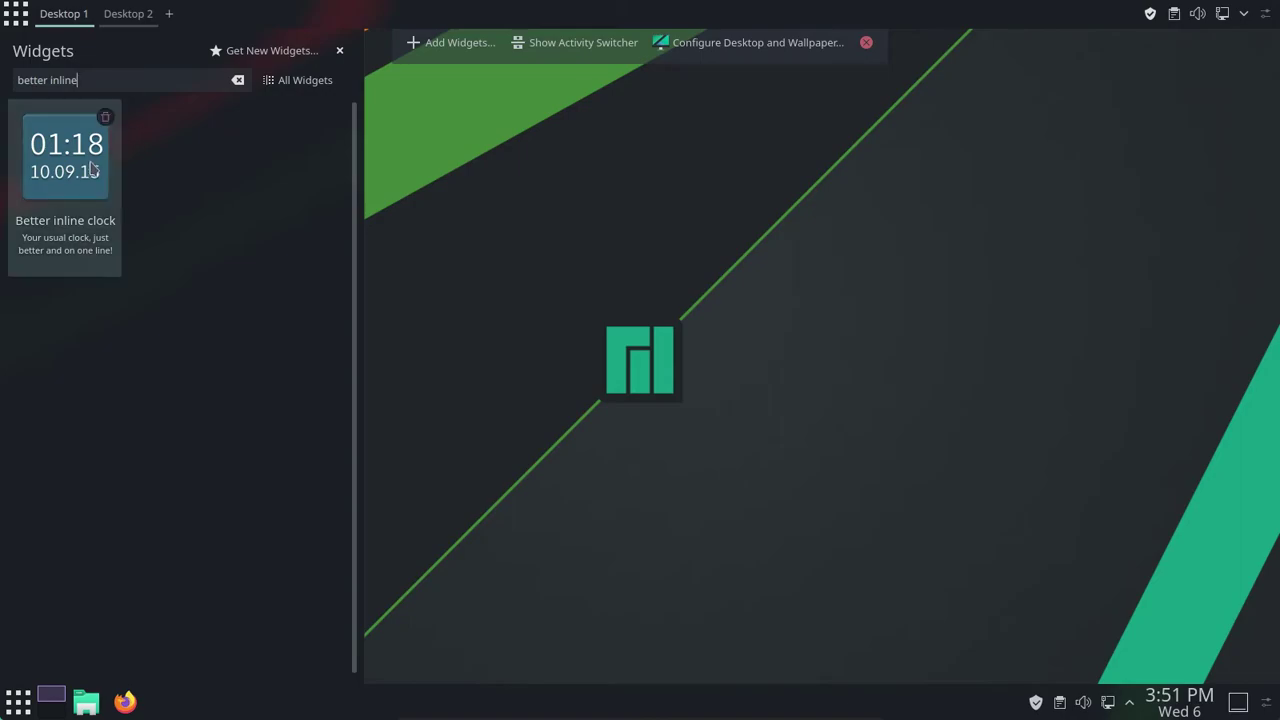
pyautogui.moveTo(112, 160); pyautogui.dragTo(651, 14)
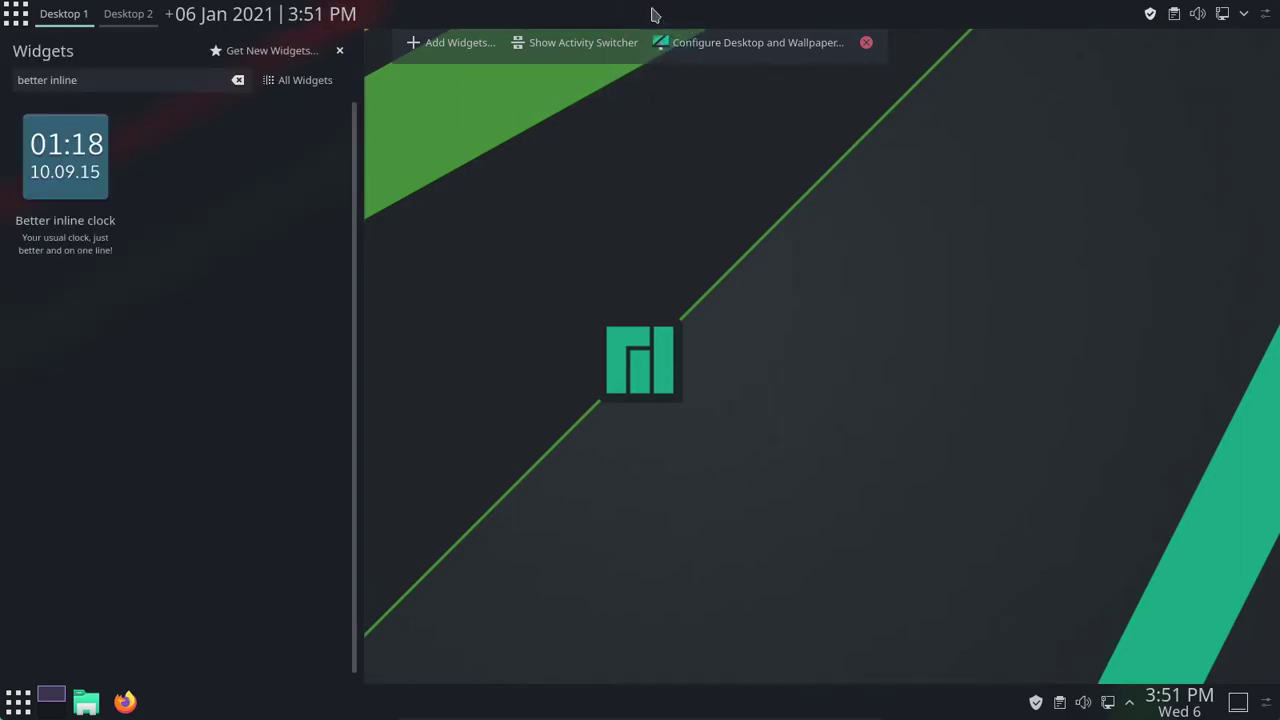
pyautogui.click(339, 51)
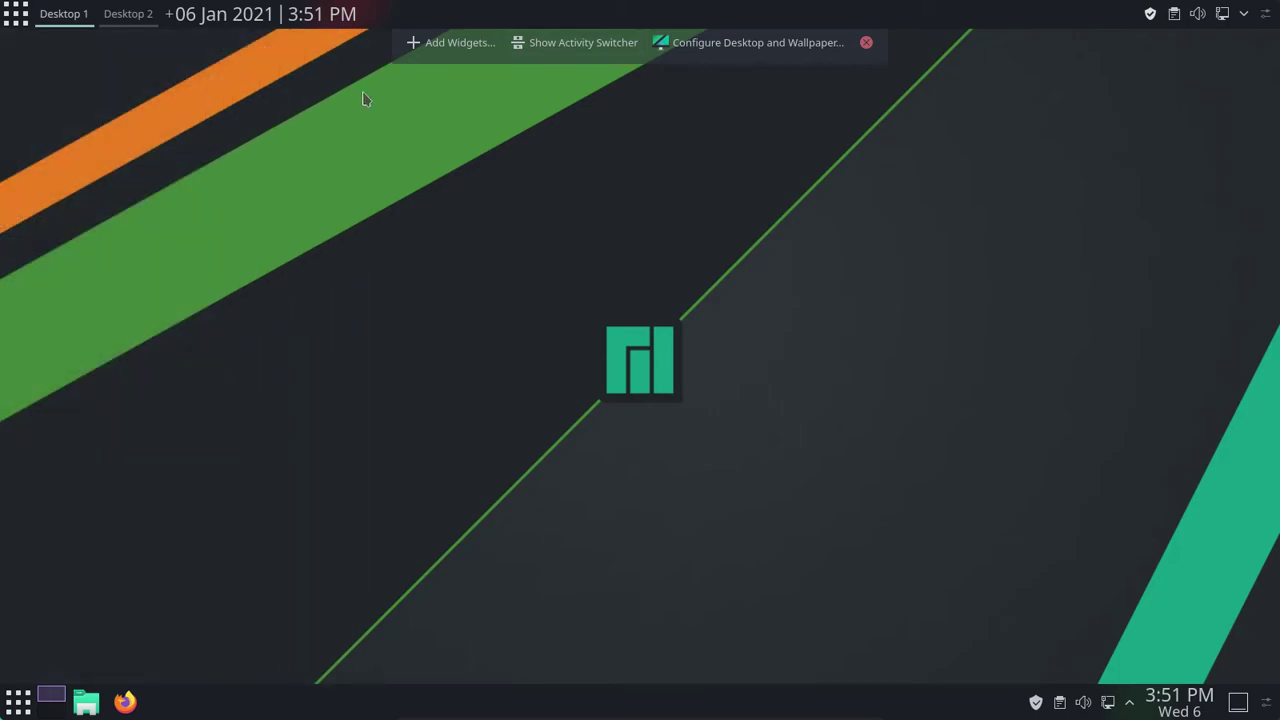
# Step: Add two spacers to the new panel, arrange them on either side of the clock to centre it, and leave edit mode
pyautogui.rightClick(750, 22)
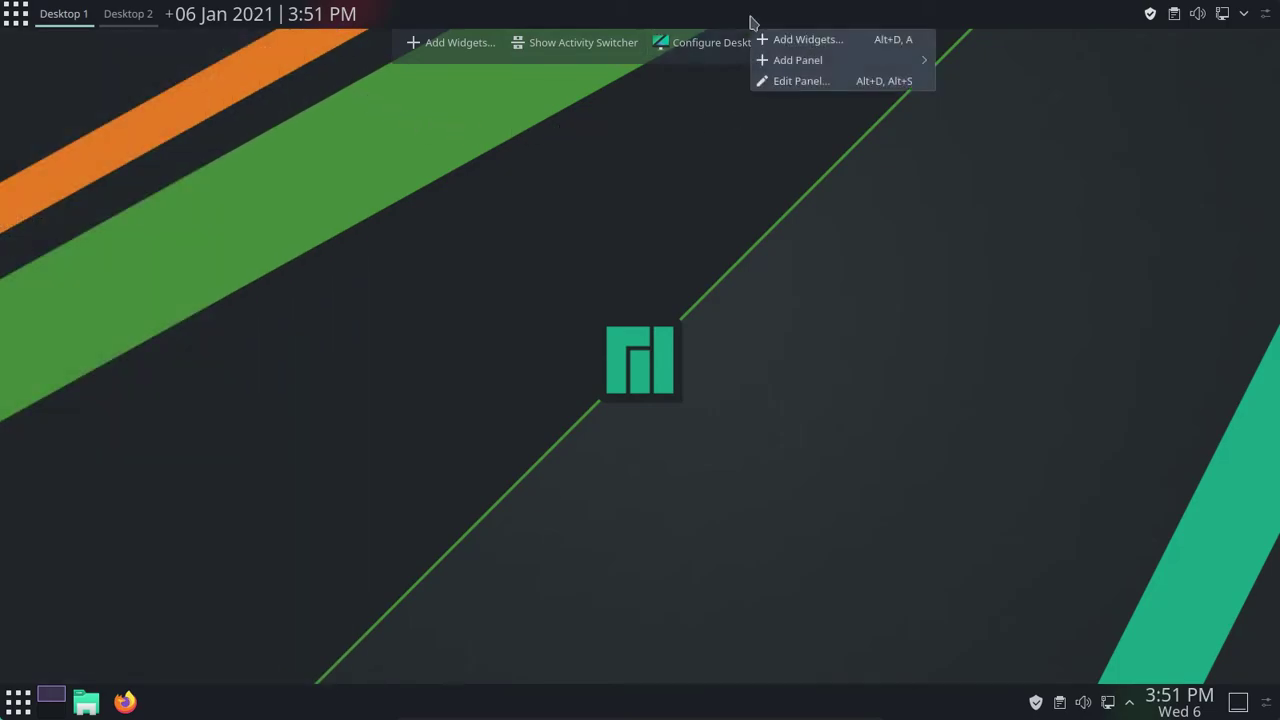
pyautogui.click(777, 88)
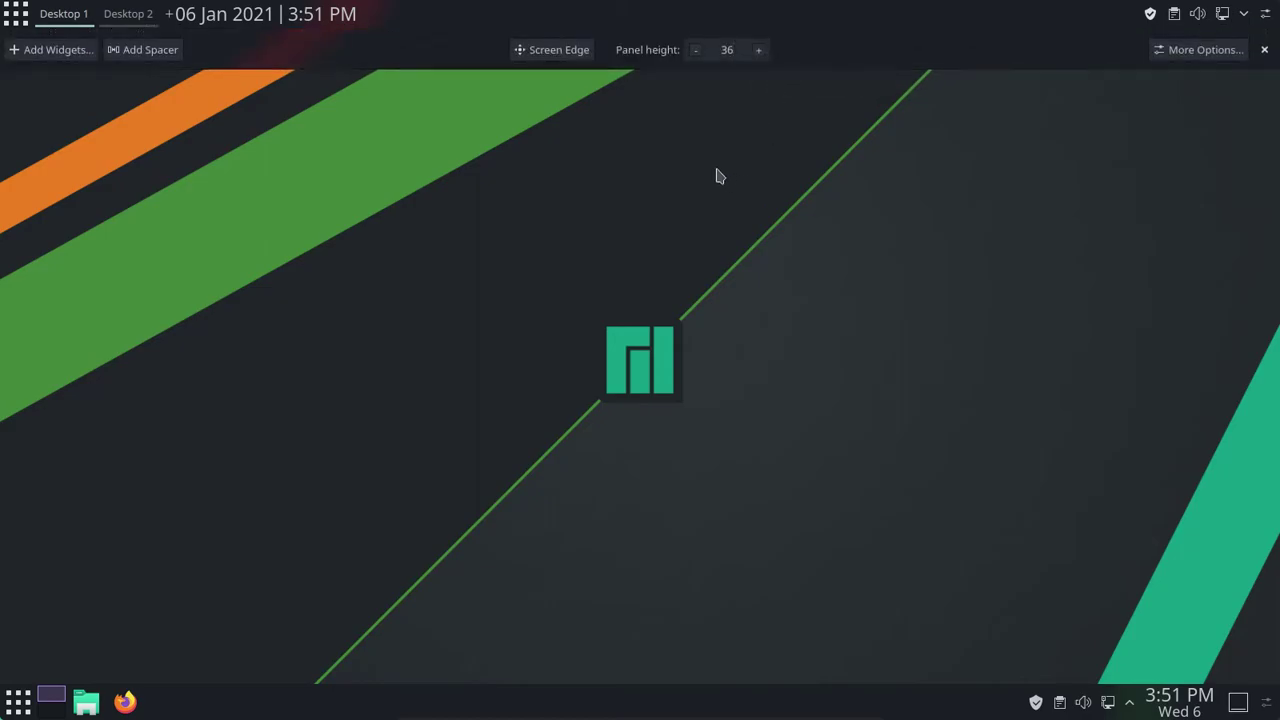
pyautogui.click(146, 56)
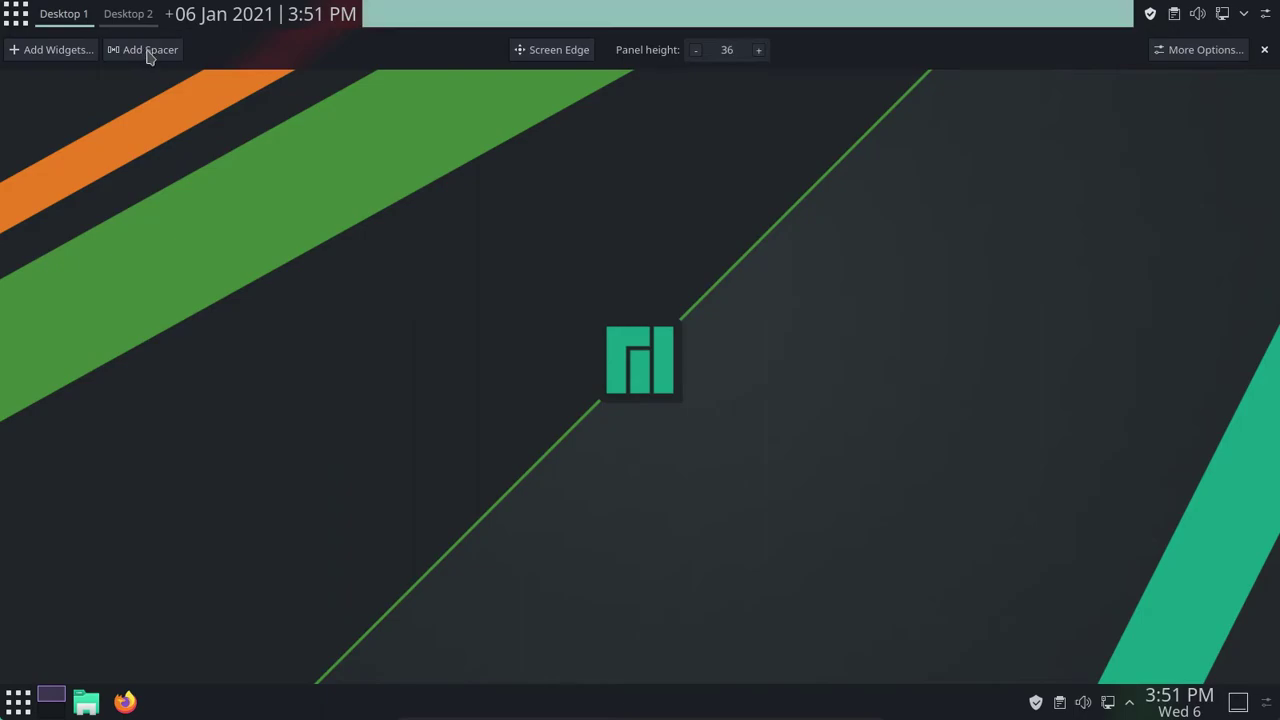
pyautogui.moveTo(603, 25)
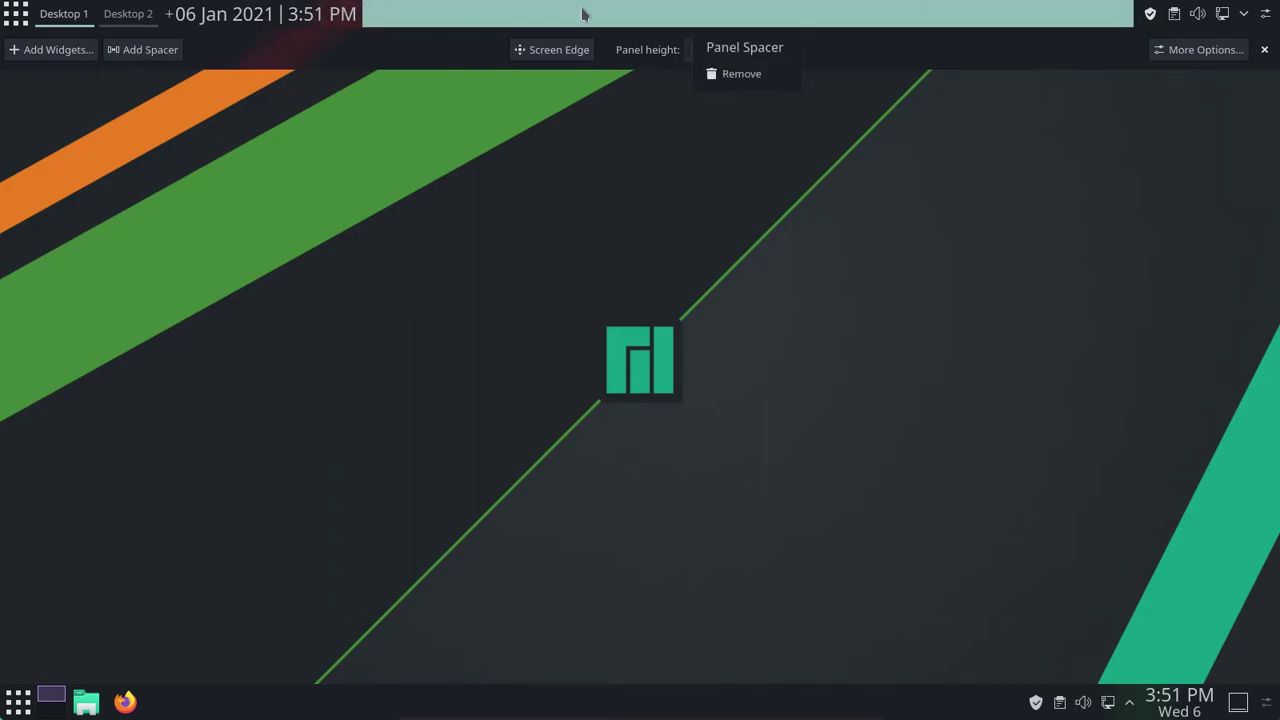
pyautogui.click(143, 50)
pyautogui.moveTo(190, 14); pyautogui.dragTo(476, 24)
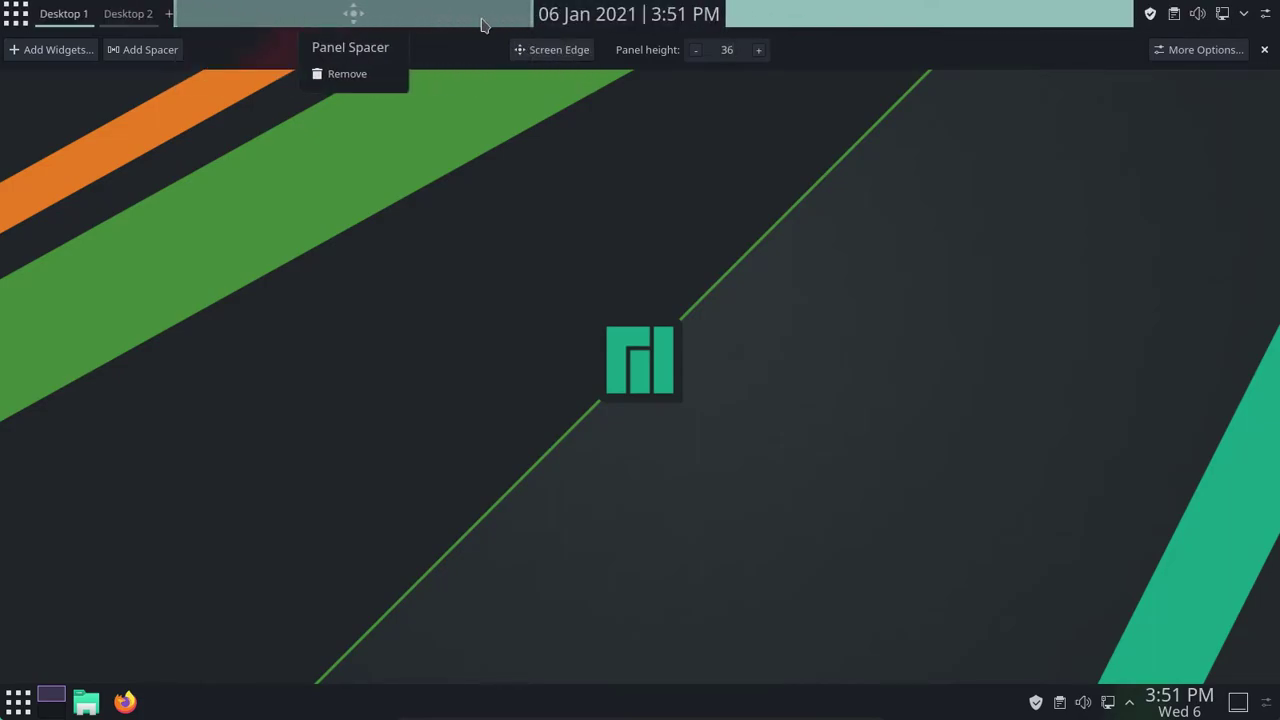
pyautogui.click(1263, 50)
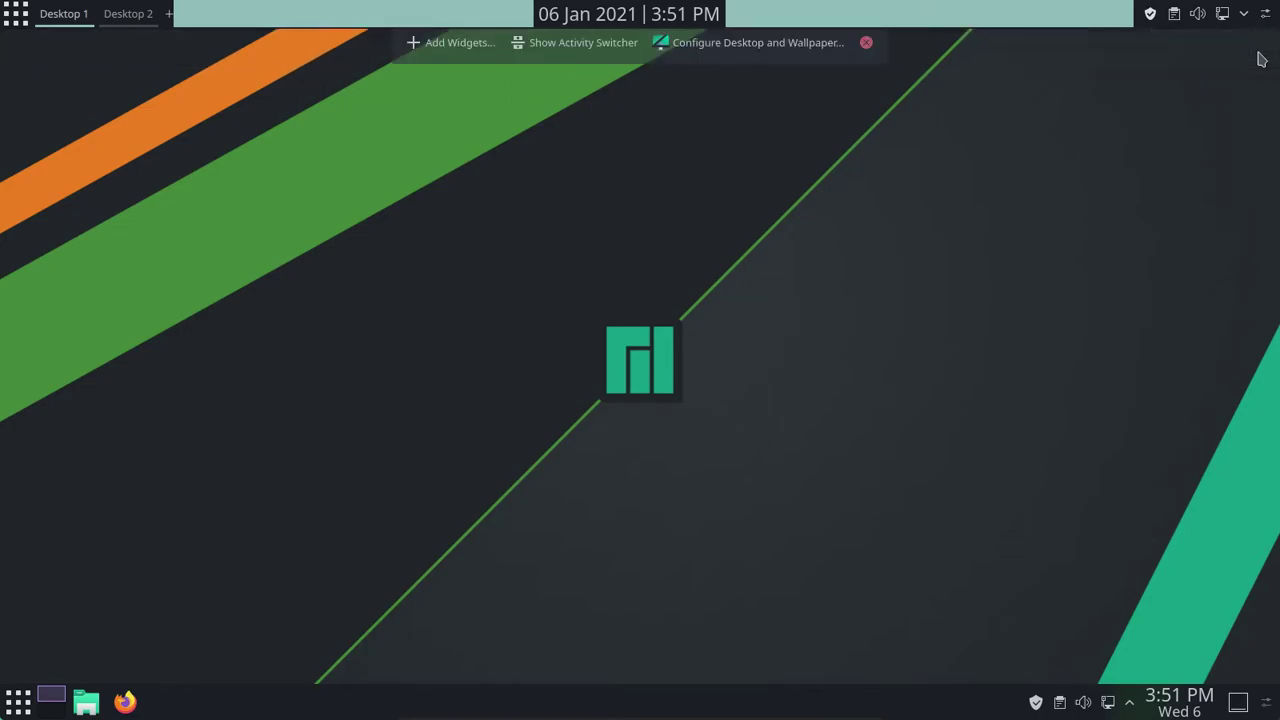
pyautogui.click(867, 44)
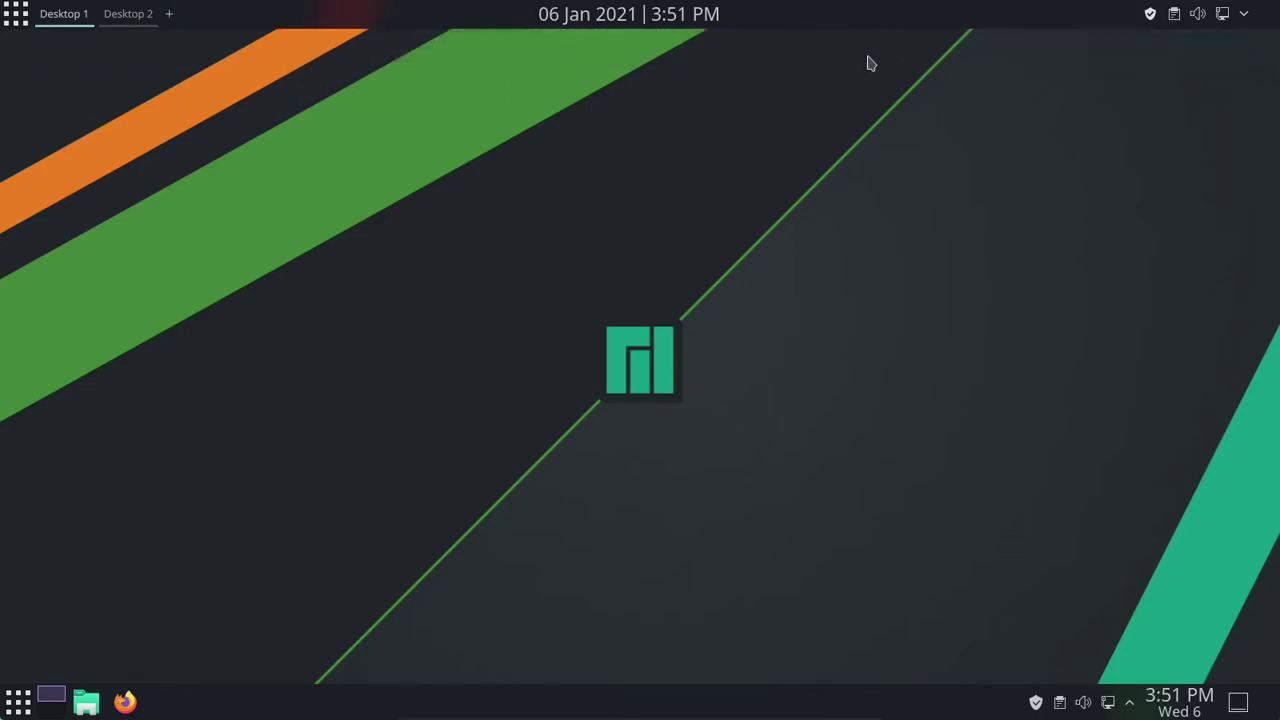
# Step: Open the Virtual Desktop Bar settings, enable dynamic desktops and apply the change while switching to the Appearance settings
pyautogui.rightClick(128, 14)
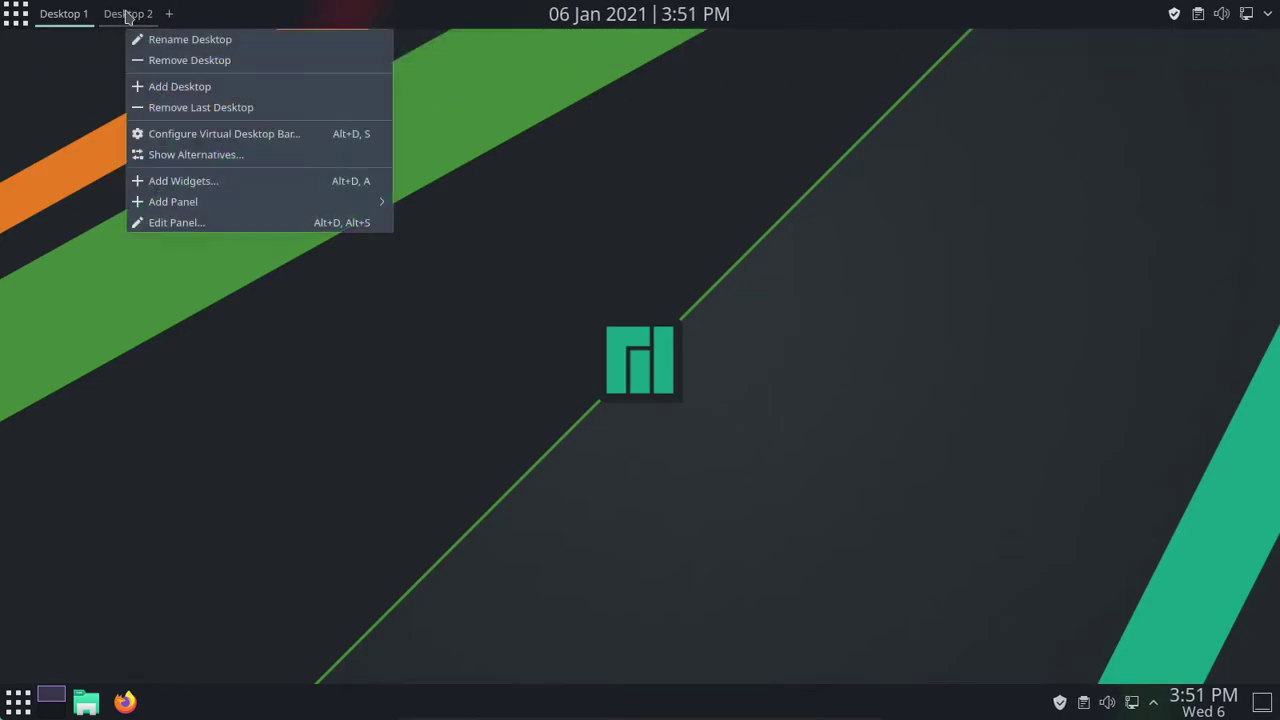
pyautogui.click(184, 136)
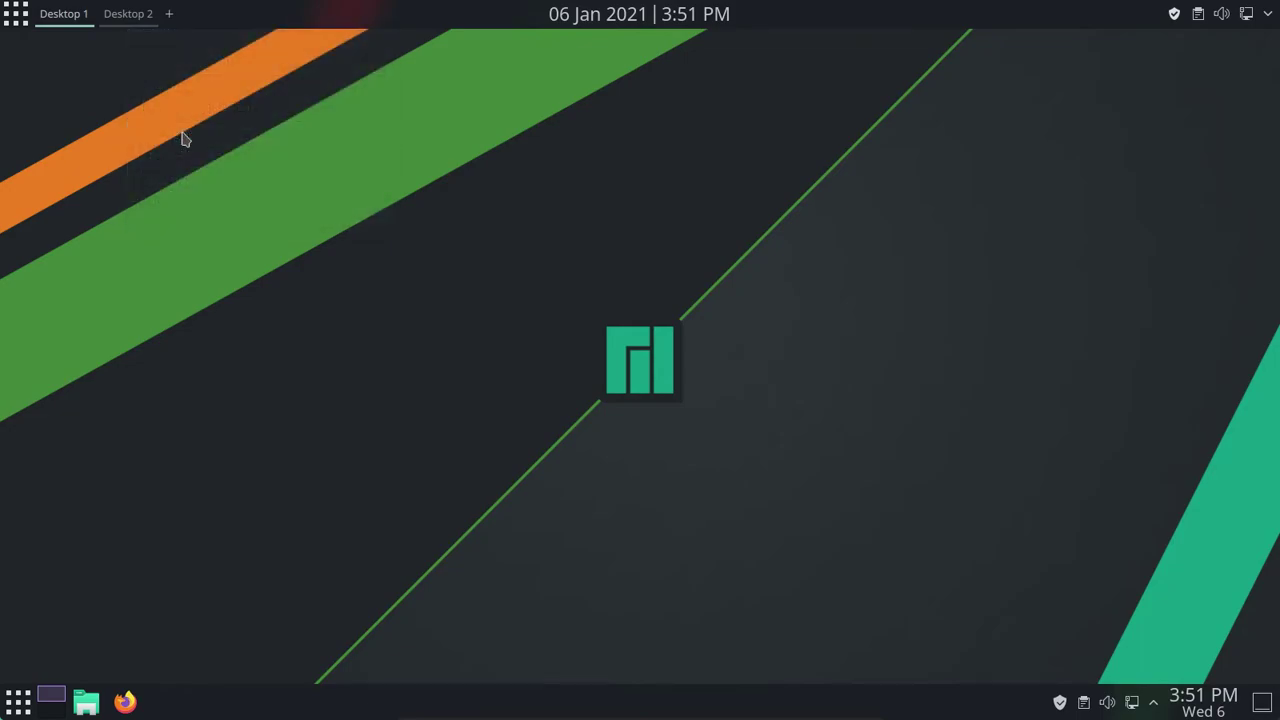
pyautogui.moveTo(248, 52); pyautogui.dragTo(468, 148)
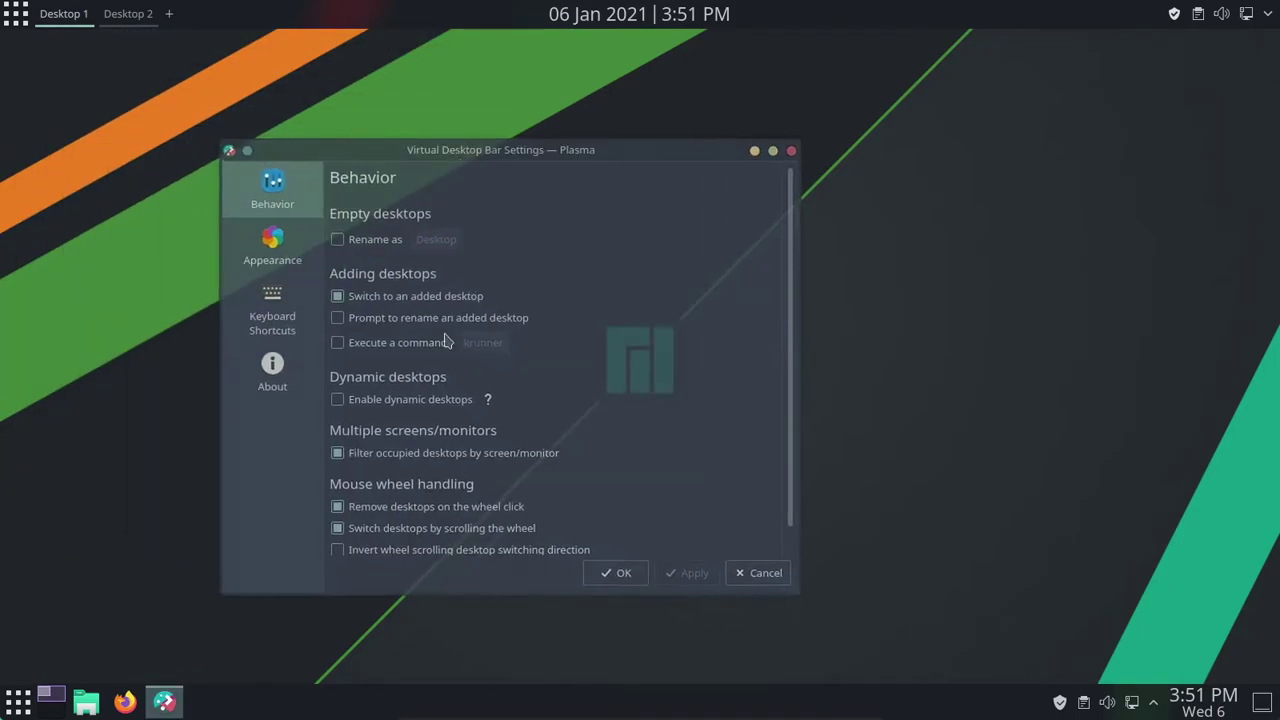
pyautogui.click(338, 390)
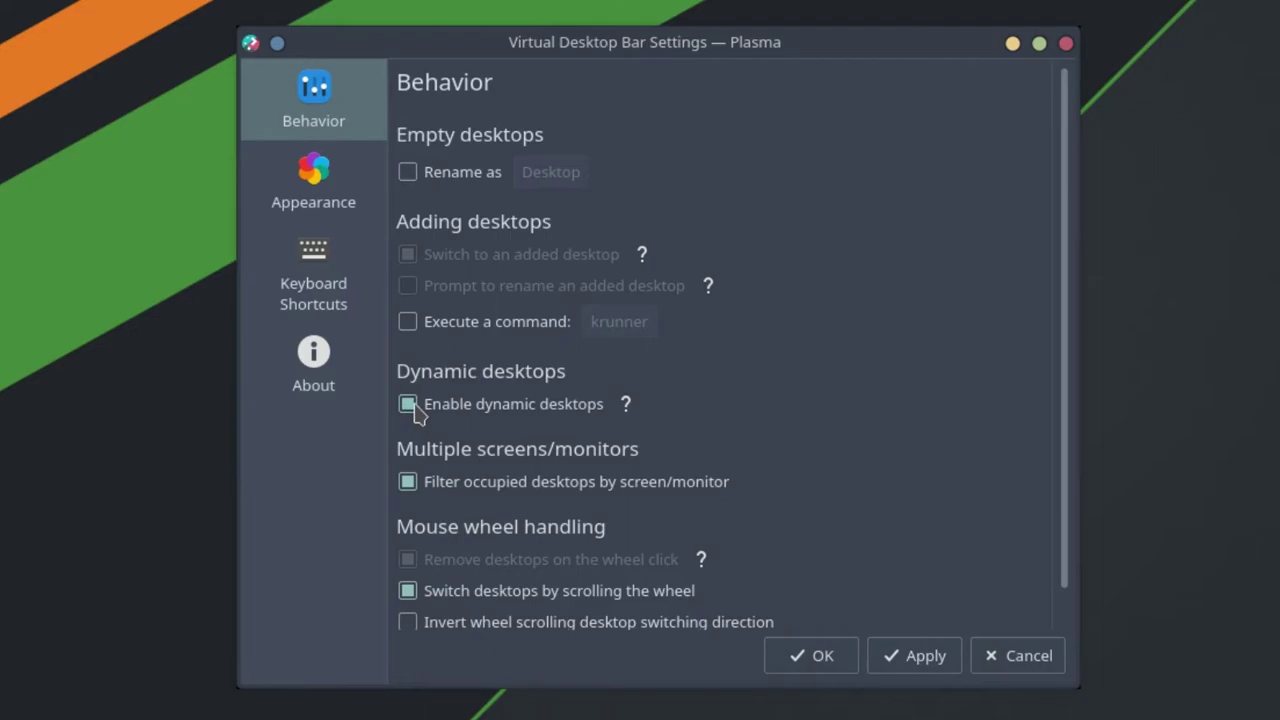
pyautogui.scroll(-1, 412, 414)
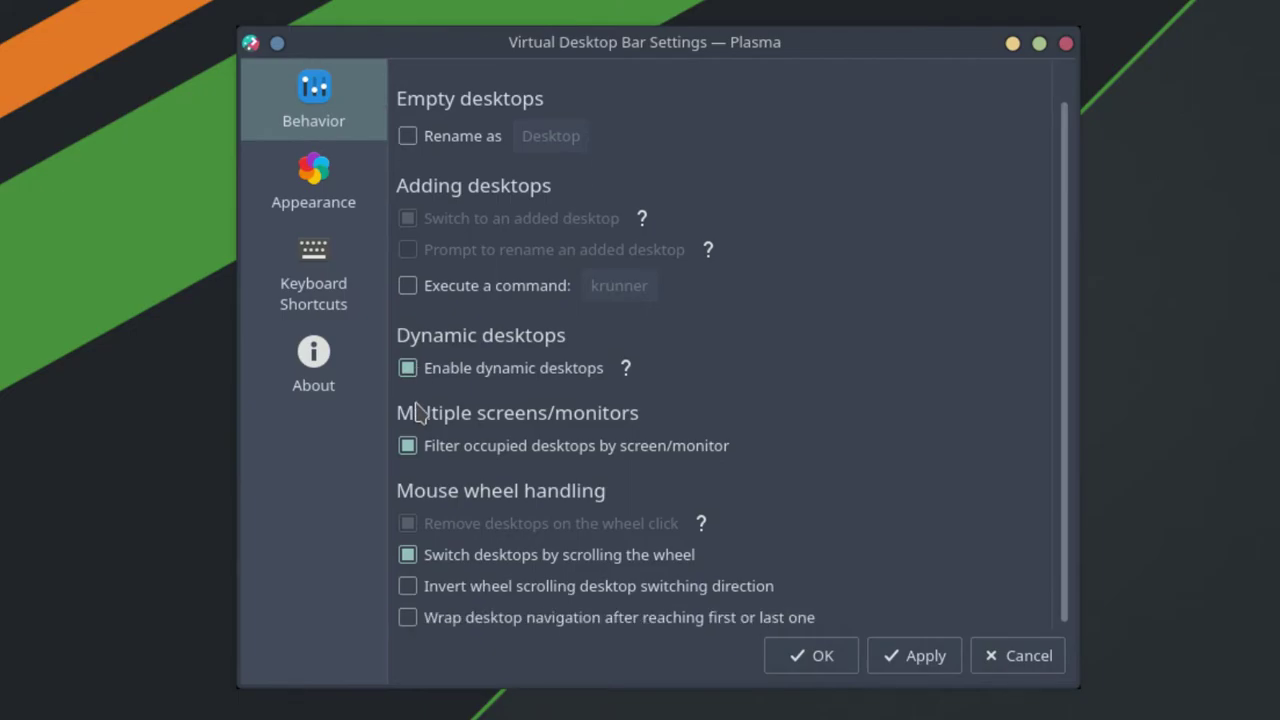
pyautogui.click(308, 180)
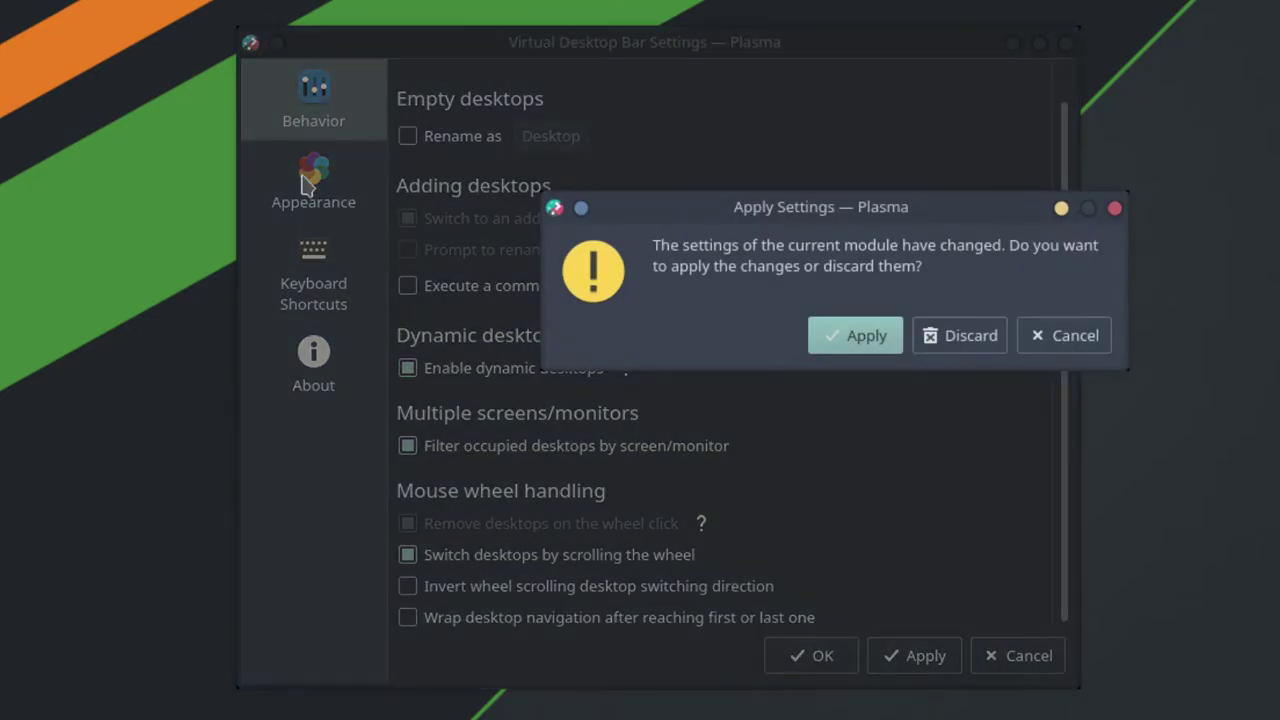
pyautogui.click(889, 338)
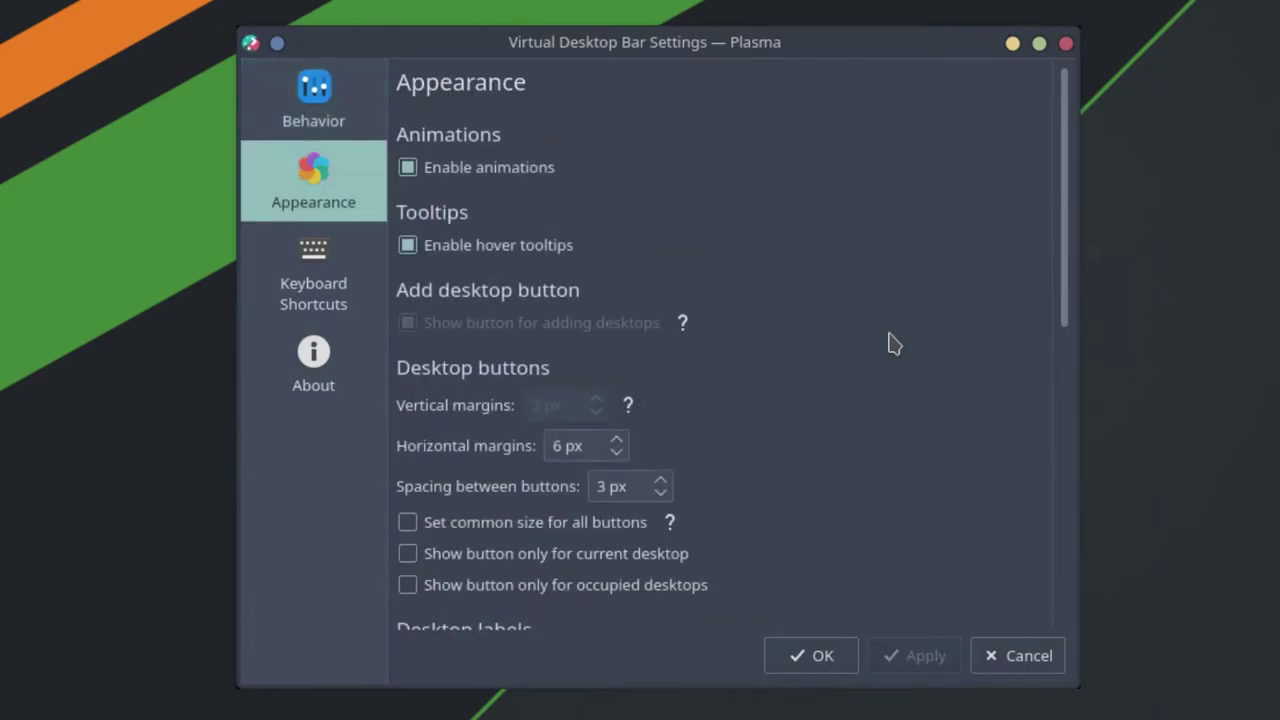
# Step: Set the desktop label style to Active window's name with a maximum length of 10 chars, and apply
pyautogui.scroll(-5, 870, 334)
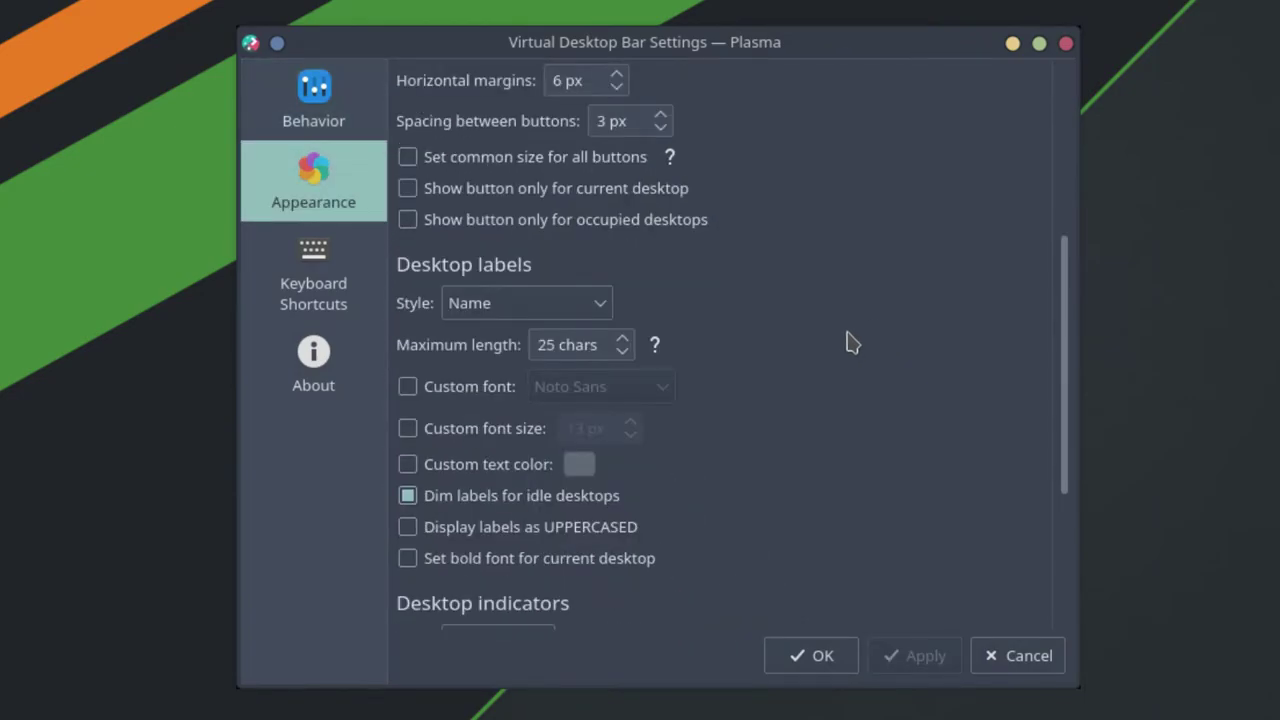
pyautogui.click(590, 305)
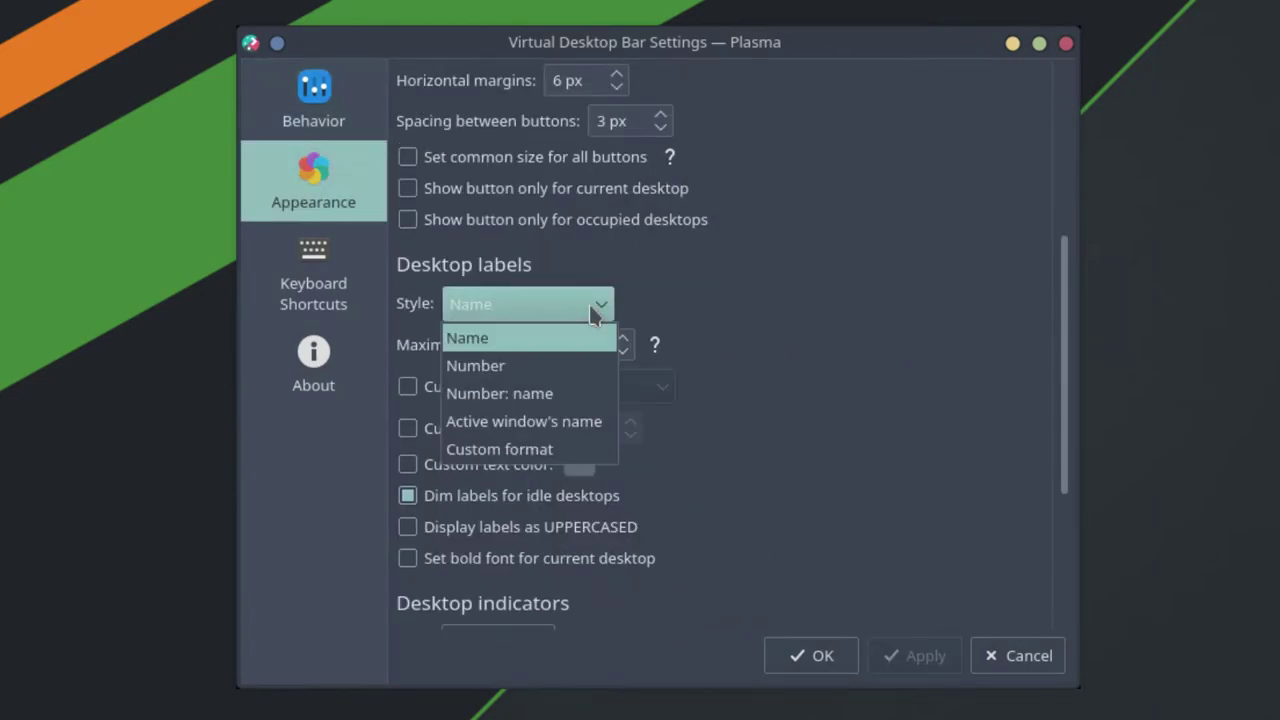
pyautogui.click(574, 426)
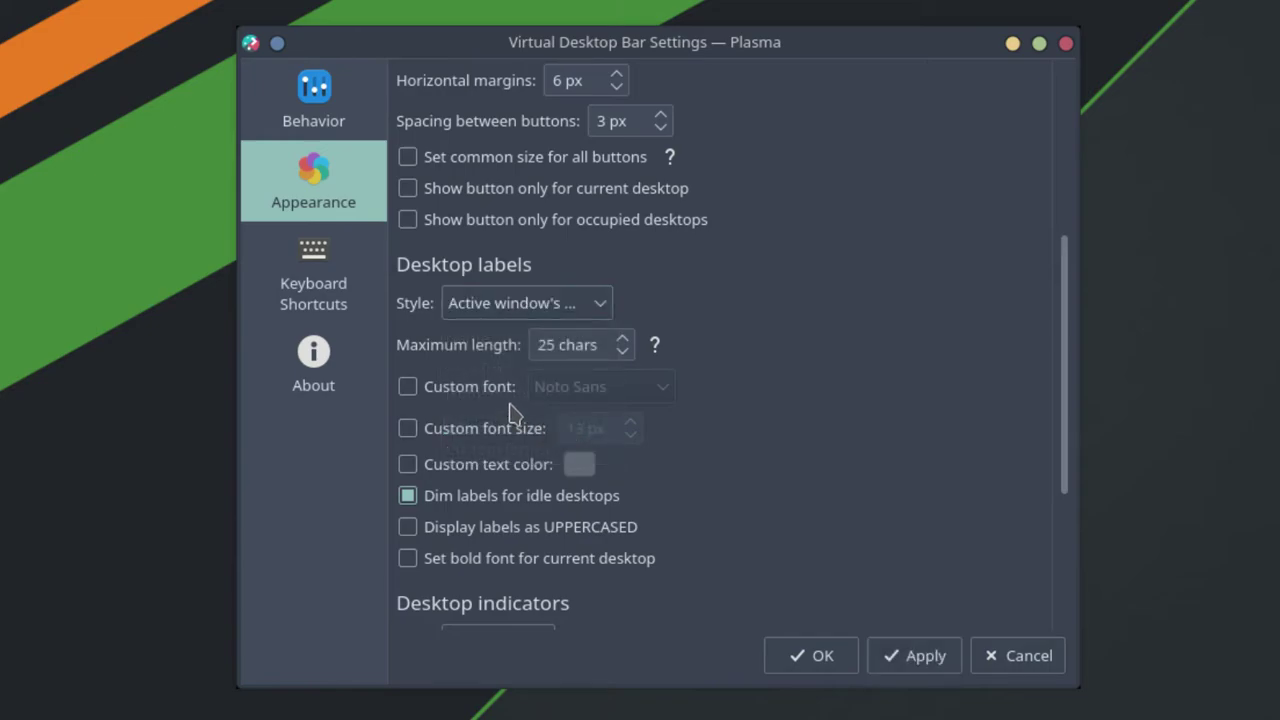
pyautogui.click(624, 360)
pyautogui.scroll(2, 610, 420)
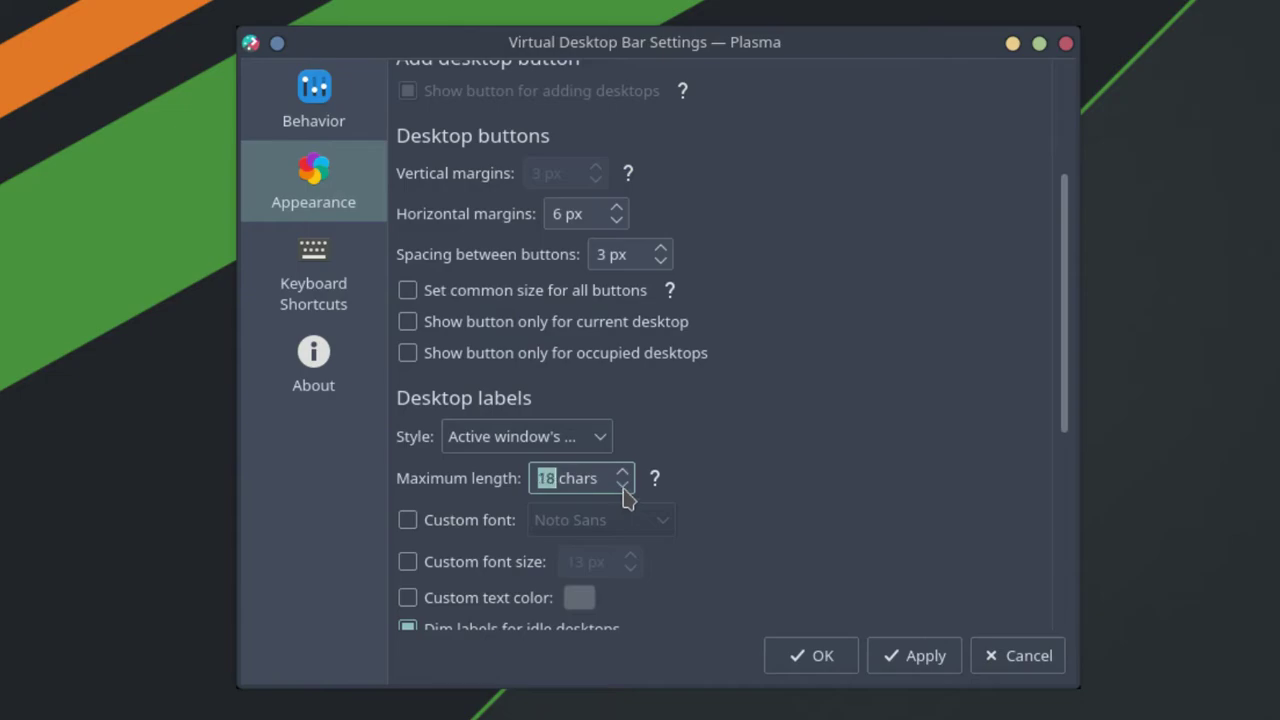
pyautogui.click(905, 658)
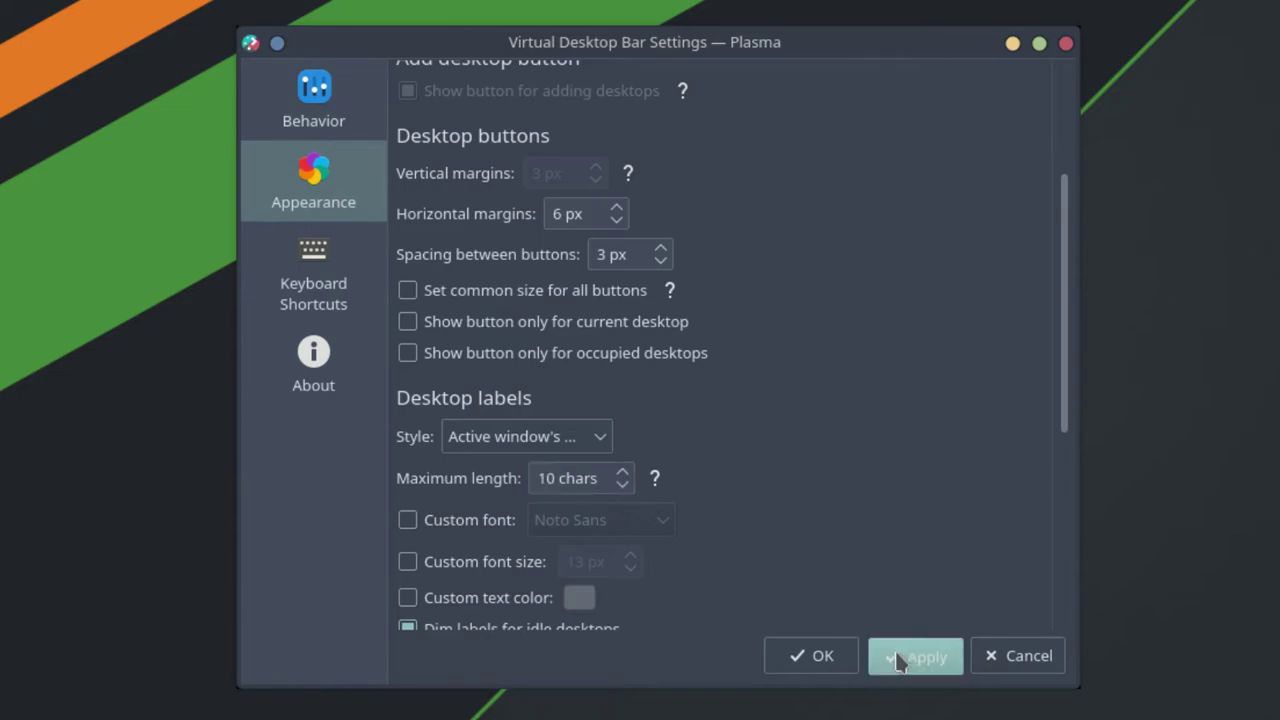
pyautogui.scroll(-5, 834, 500)
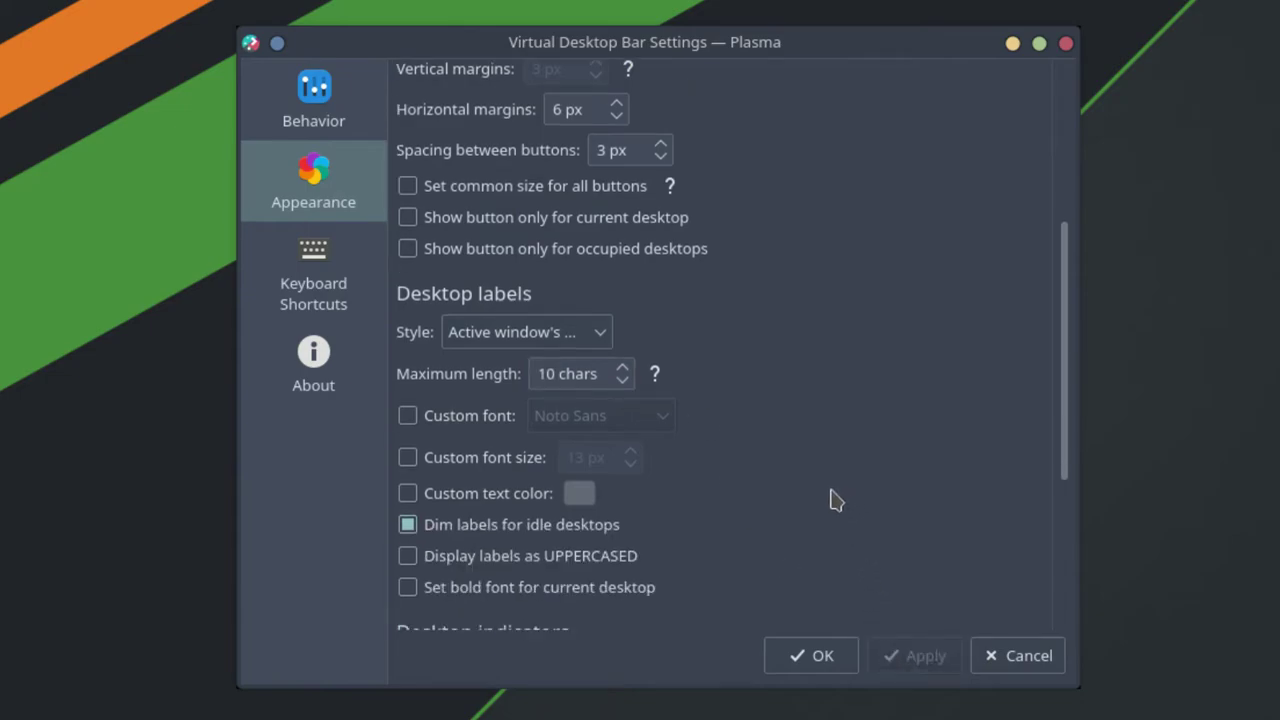
# Step: Set the desktop indicator style of the Virtual Desktop Bar to Use labels and apply it
pyautogui.click(548, 366)
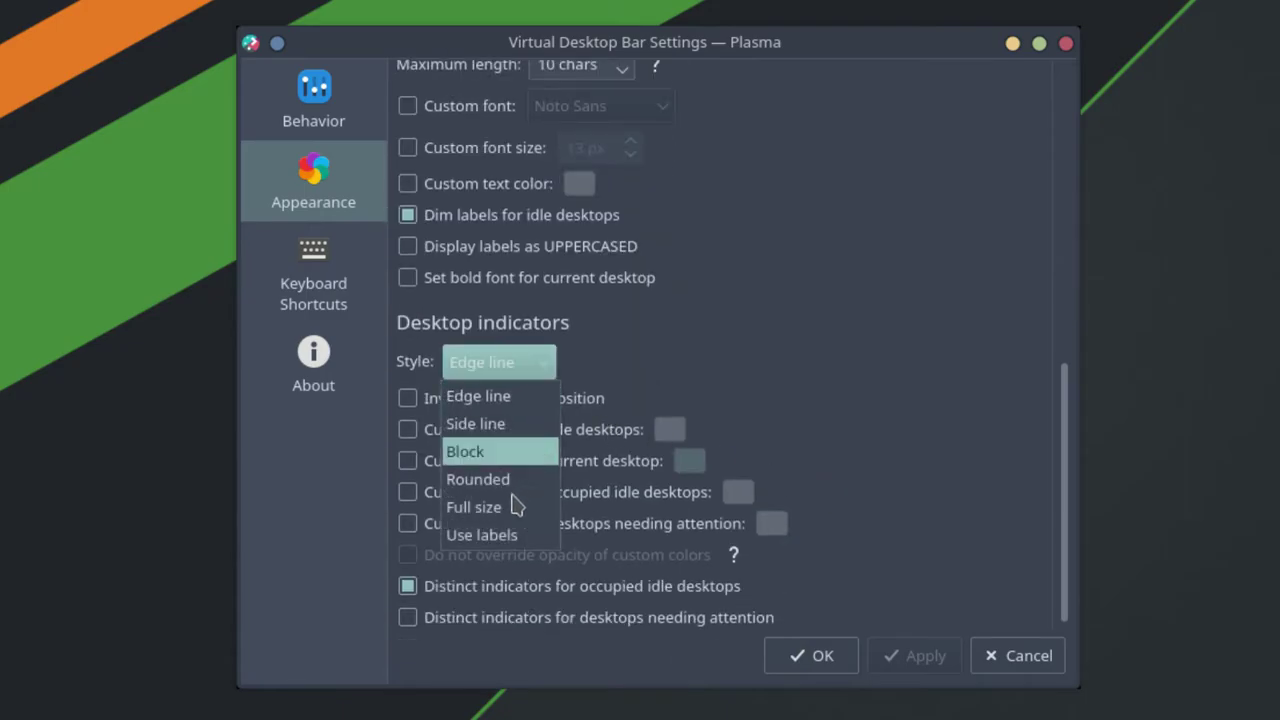
pyautogui.click(512, 534)
pyautogui.click(926, 651)
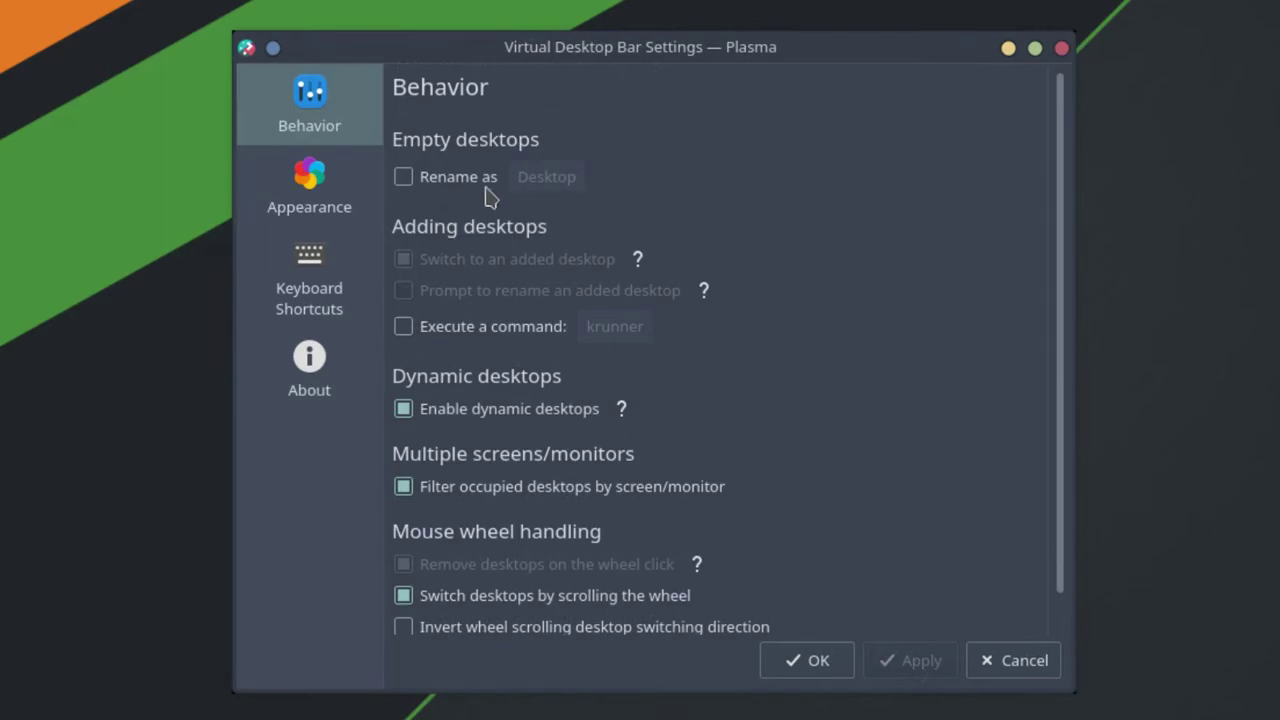
# Step: Enable renaming empty desktops as Desktop in the Behavior settings, apply the change and close the settings
pyautogui.click(490, 180)
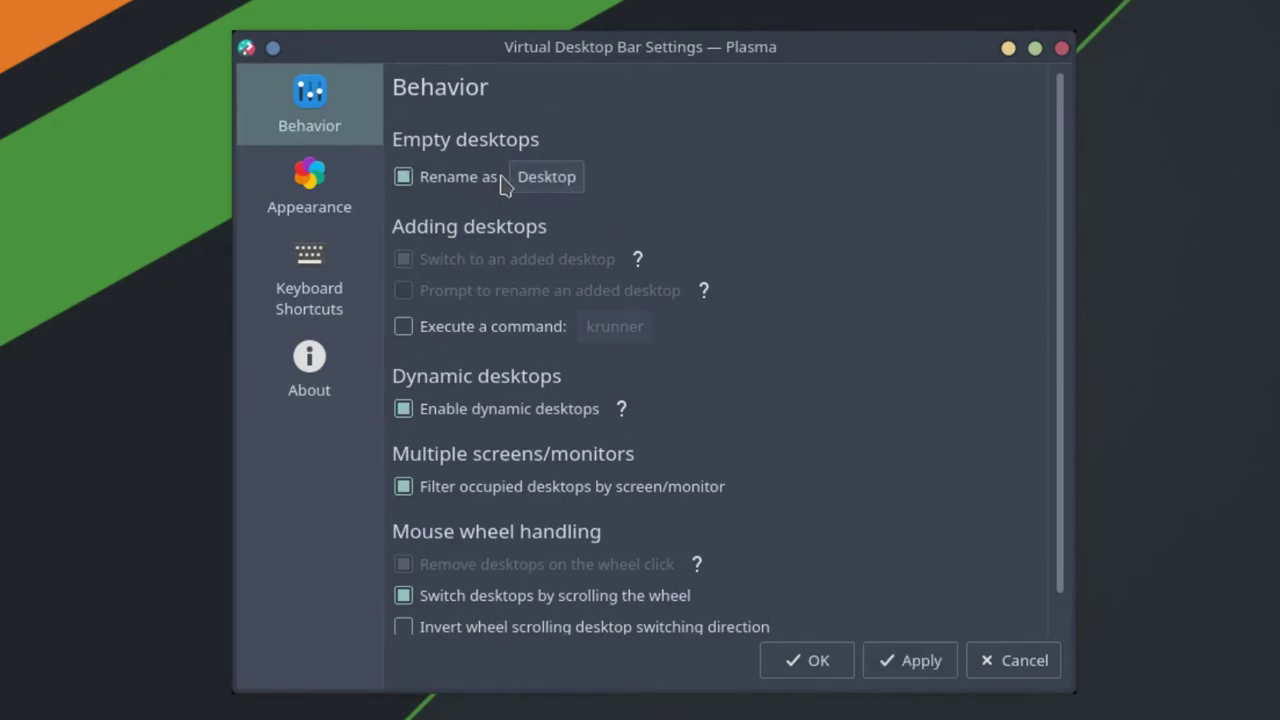
pyautogui.doubleClick(560, 176)
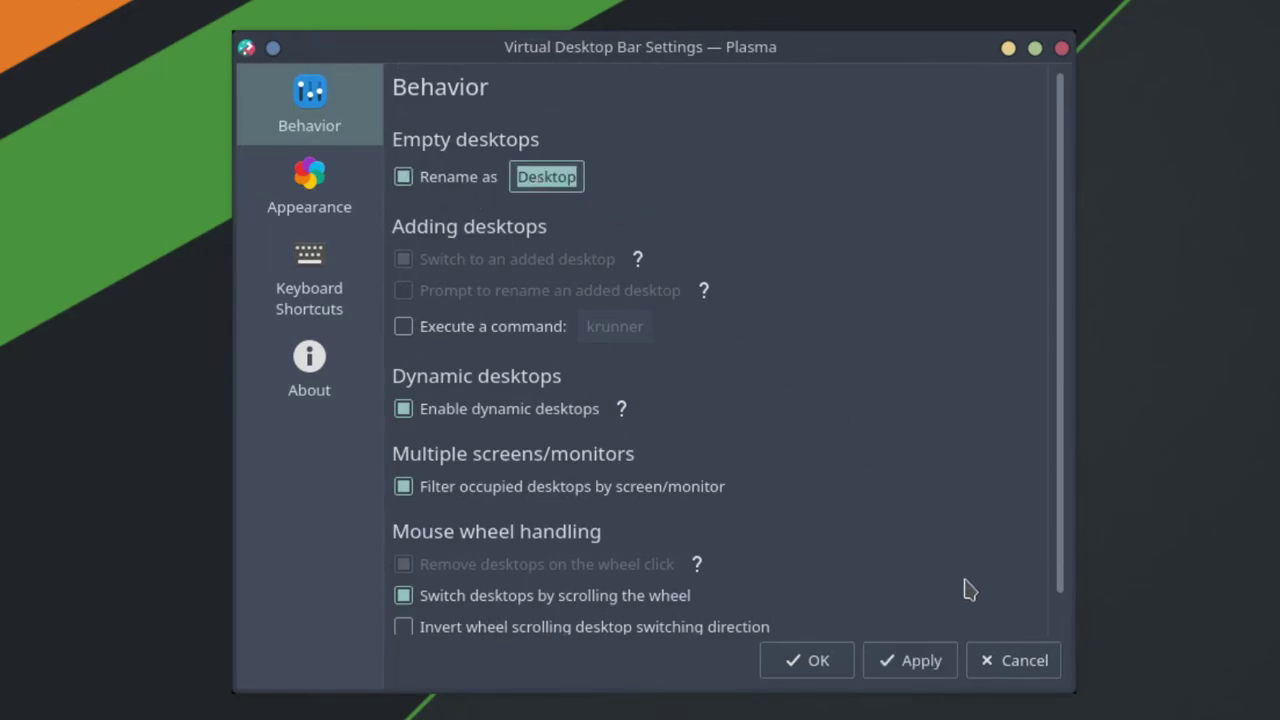
pyautogui.click(889, 668)
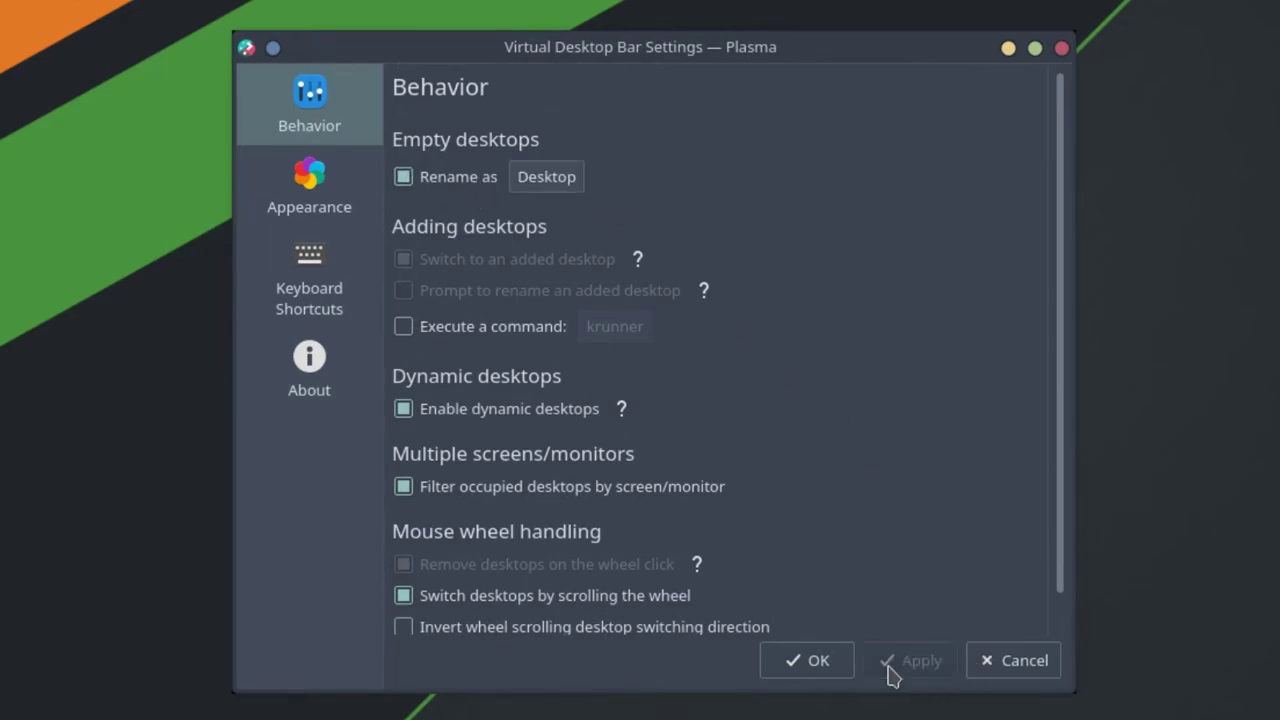
pyautogui.click(818, 662)
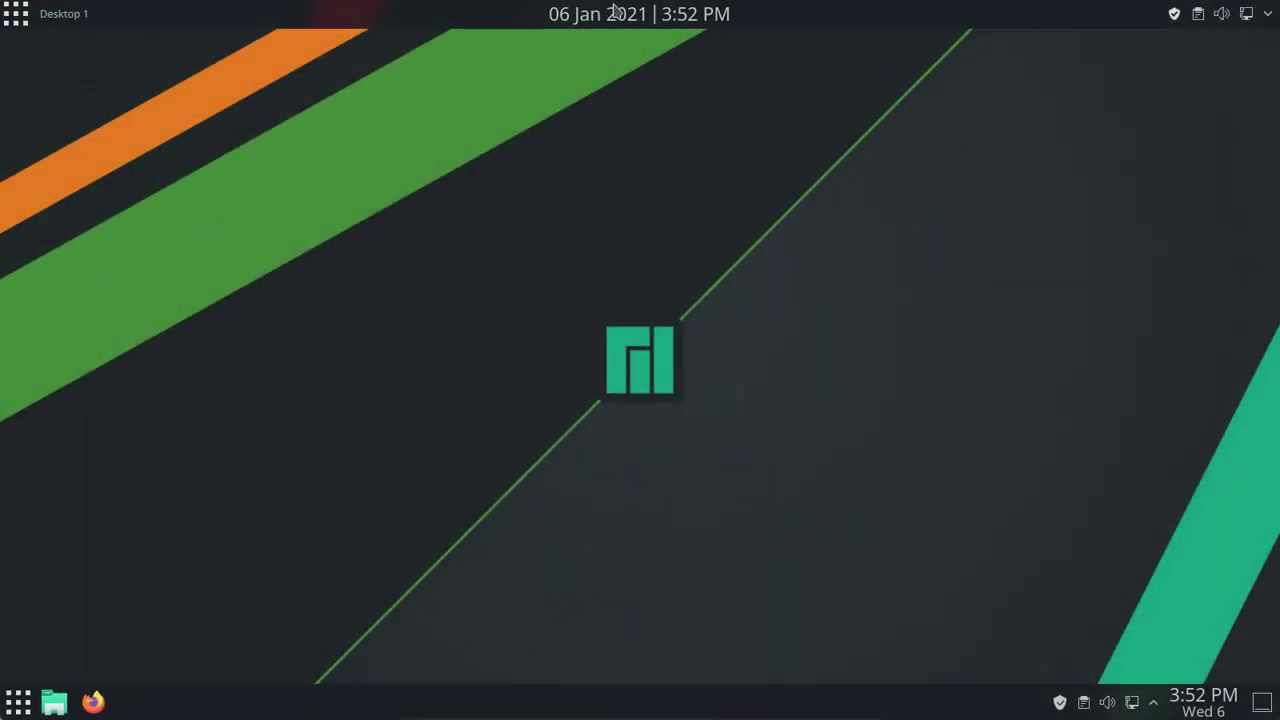
# Step: Put the new panel in edit mode, open the Better inline clock settings and turn off the 24-hour clock
pyautogui.rightClick(614, 12)
pyautogui.click(659, 192)
pyautogui.rightClick(652, 14)
pyautogui.click(676, 106)
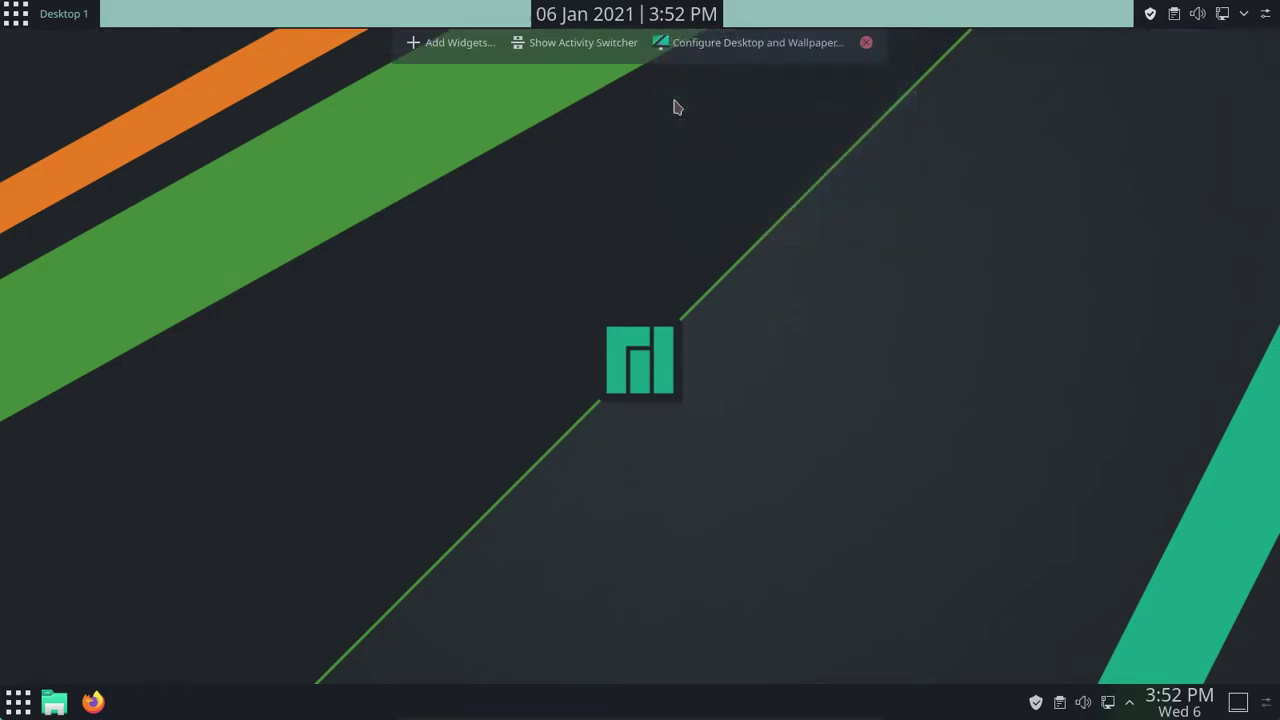
pyautogui.moveTo(454, 50); pyautogui.dragTo(696, 182)
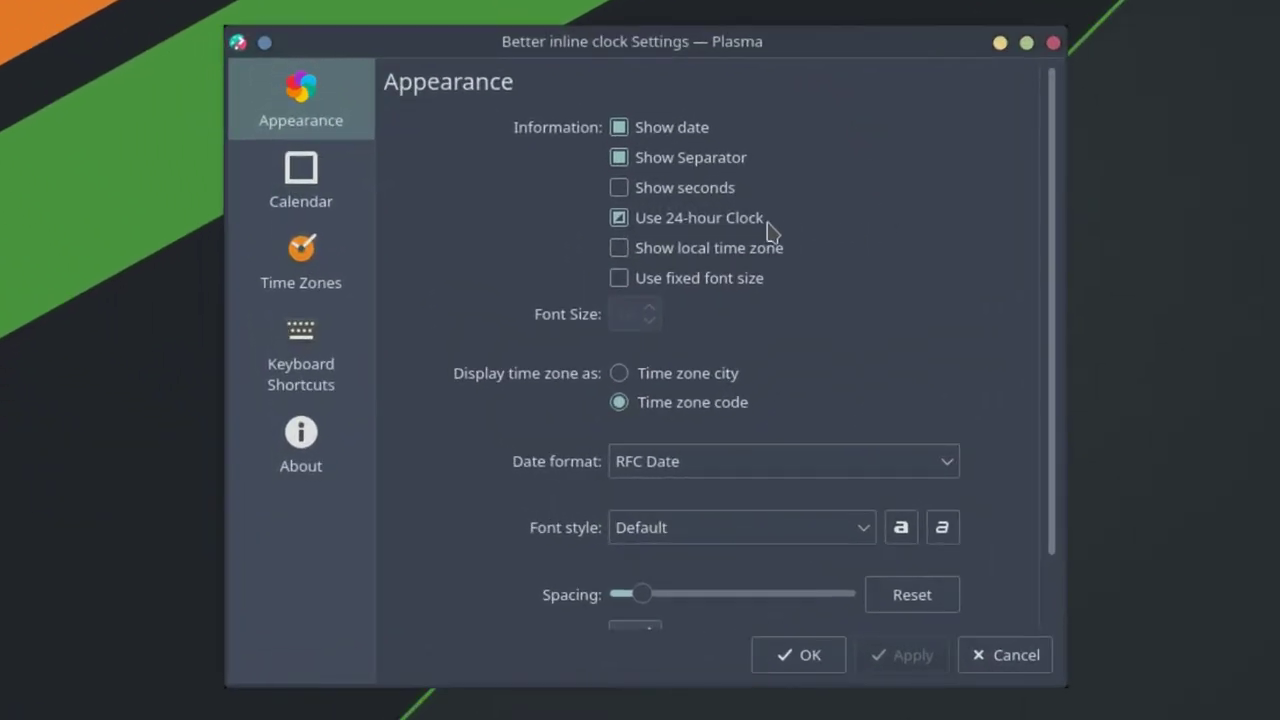
pyautogui.click(619, 218)
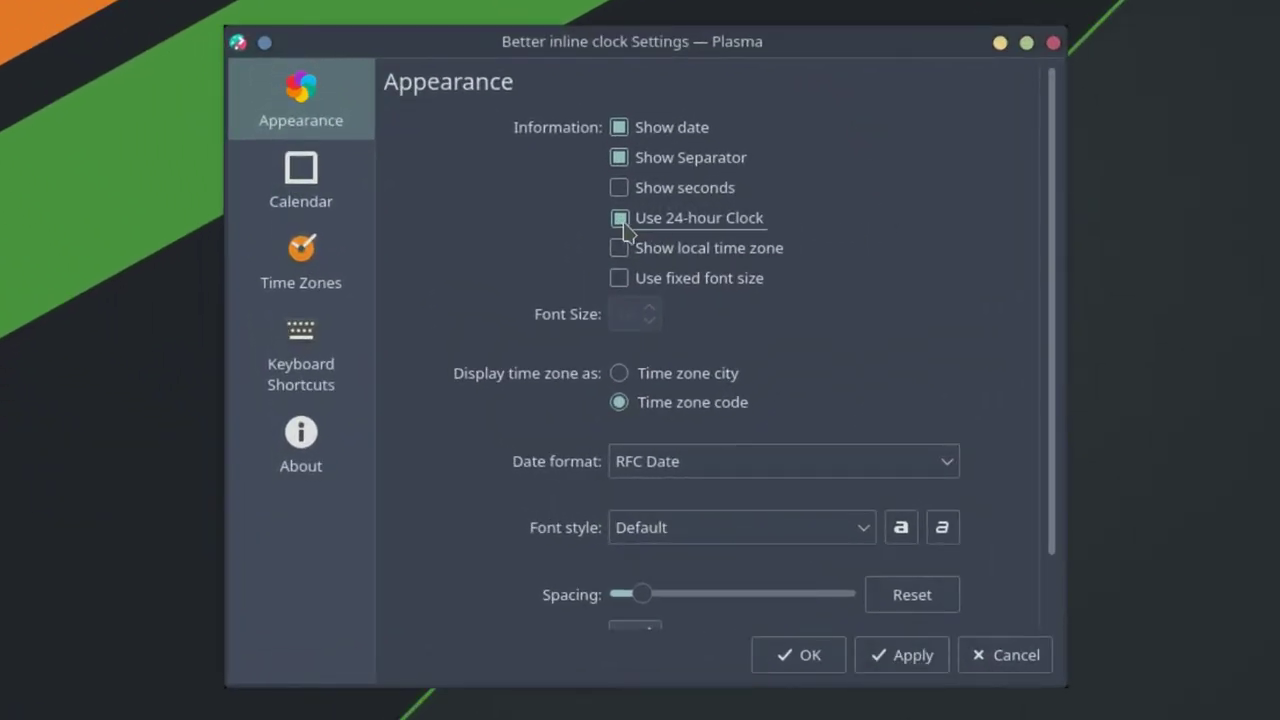
# Step: Set the clock's font style to Source Code Pro and apply it
pyautogui.scroll(-1, 820, 263)
pyautogui.click(849, 449)
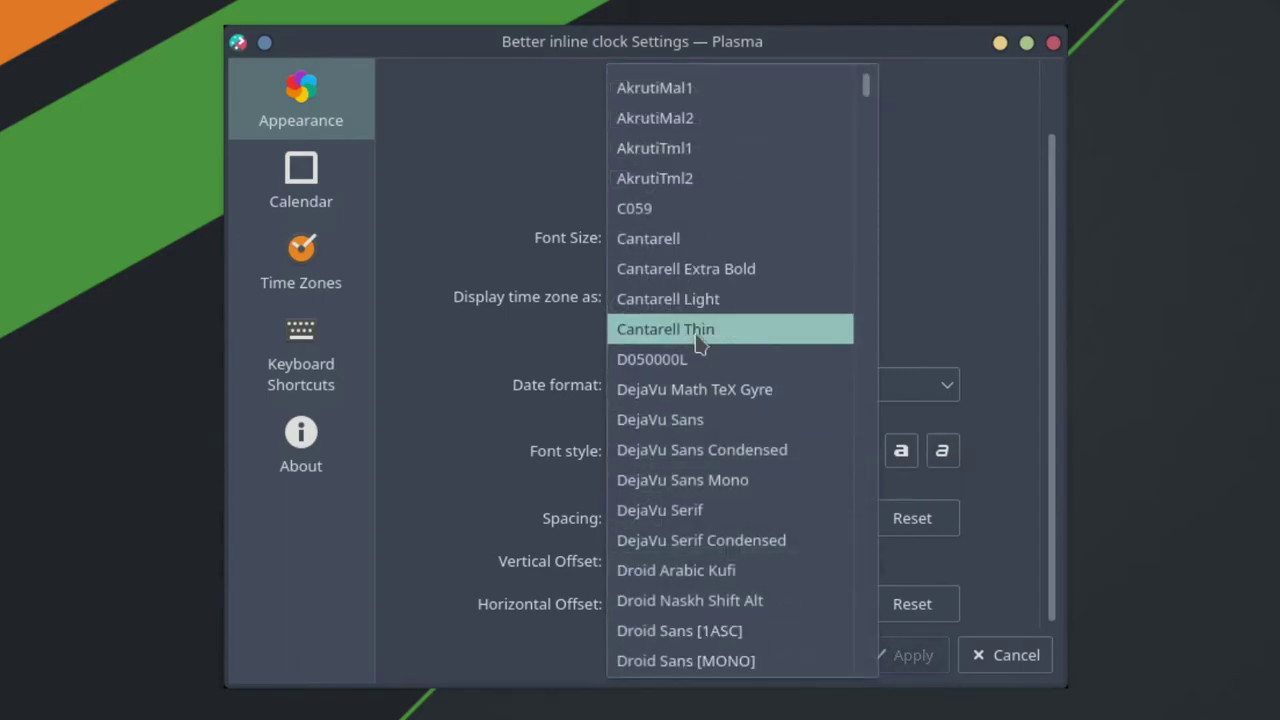
pyautogui.scroll(-15, 790, 360)
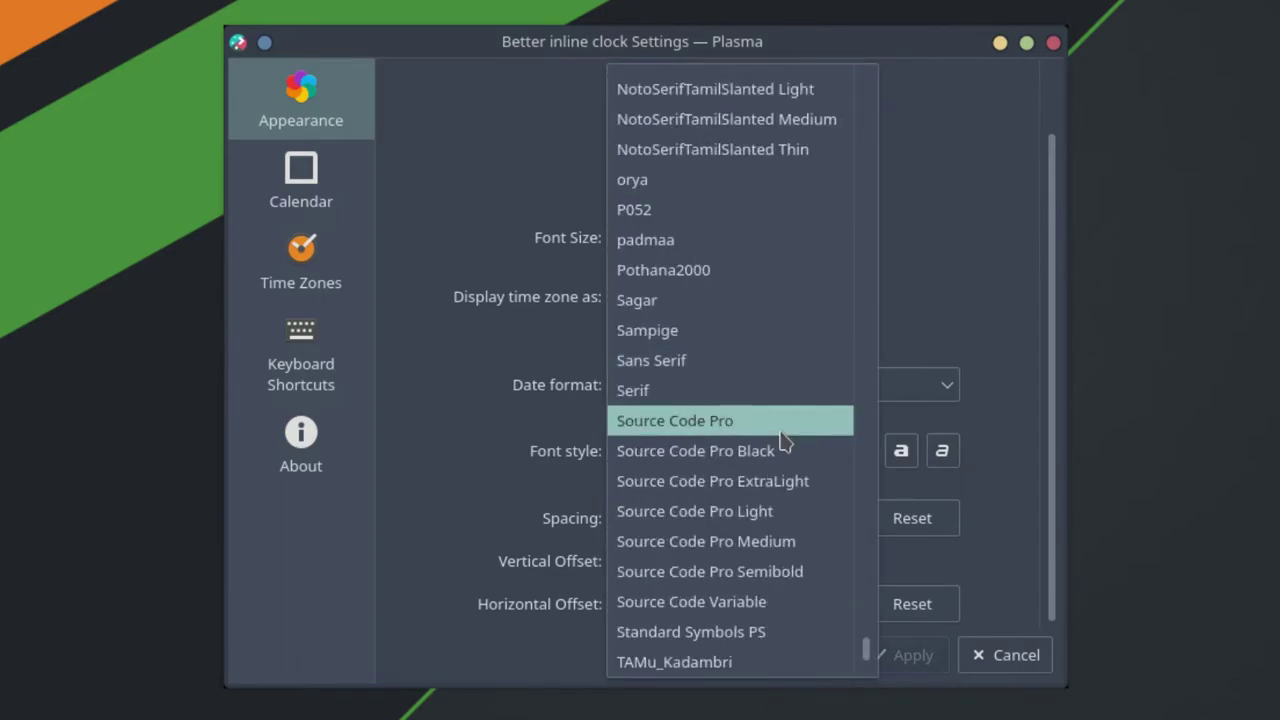
pyautogui.click(781, 433)
pyautogui.click(914, 663)
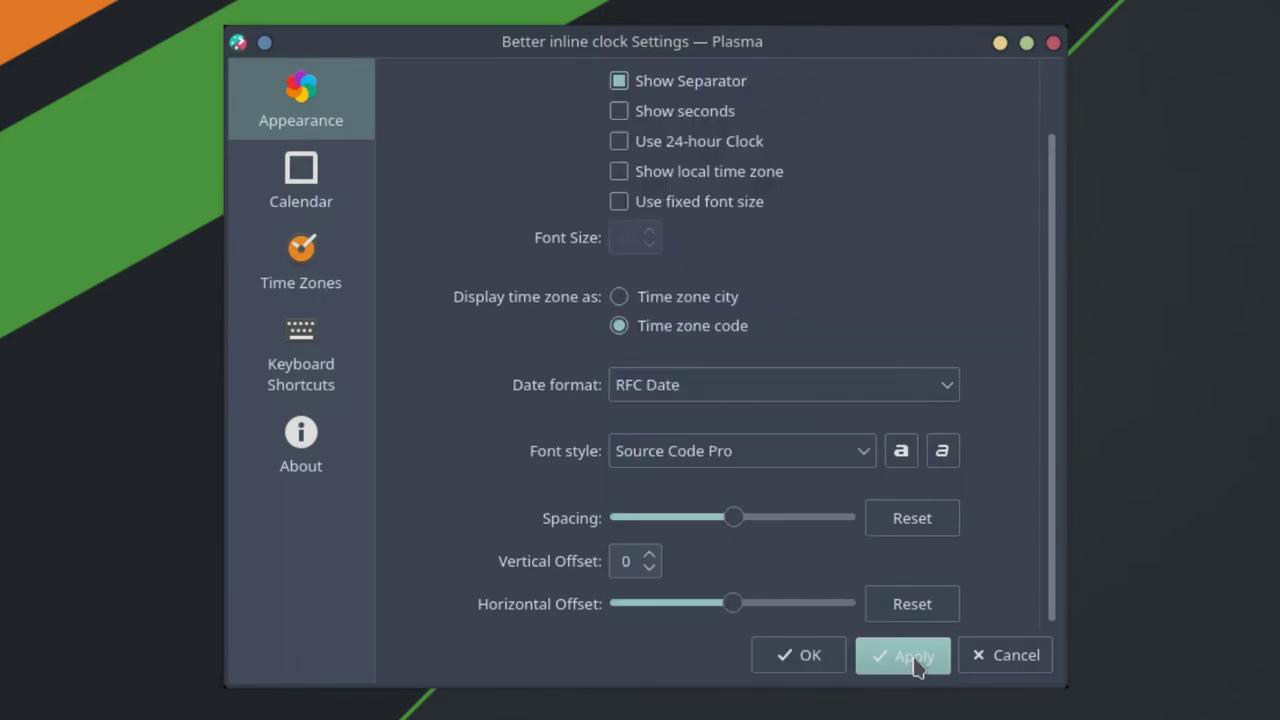
# Step: Reduce the clock's spacing to just under a third of its range and apply, keeping the Source Code Pro font
pyautogui.moveTo(737, 523); pyautogui.dragTo(683, 523)
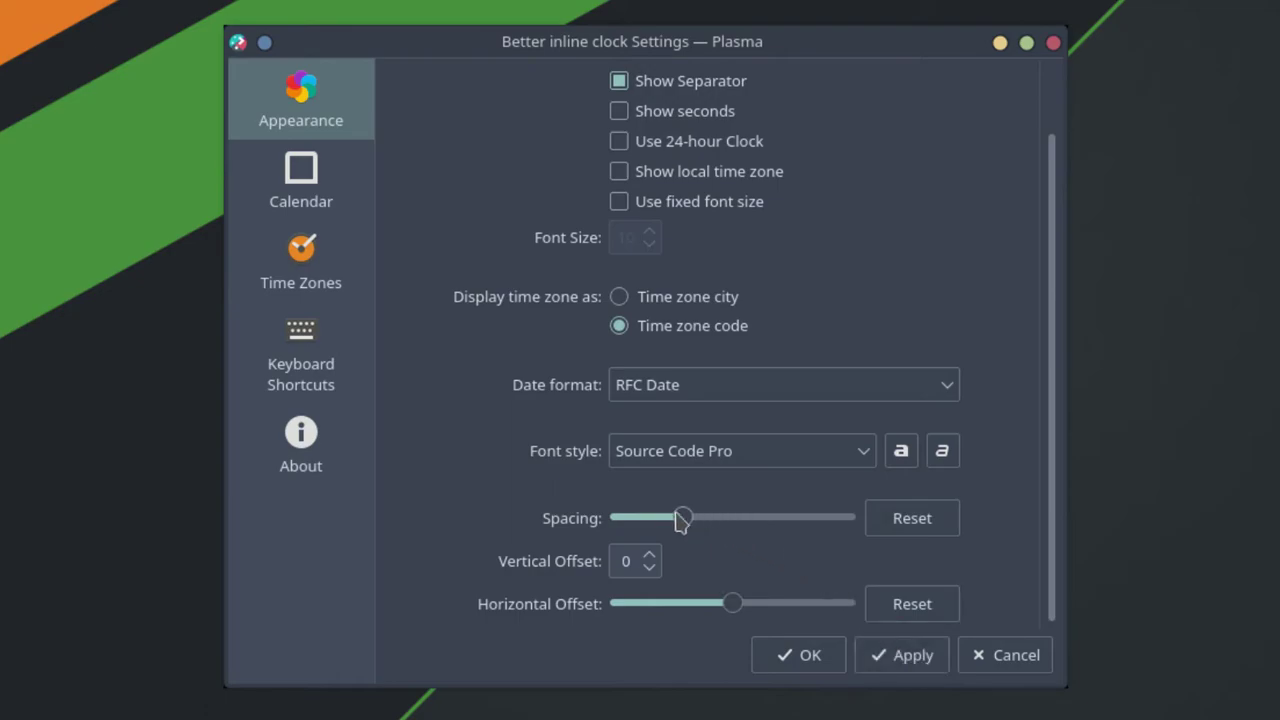
pyautogui.click(903, 663)
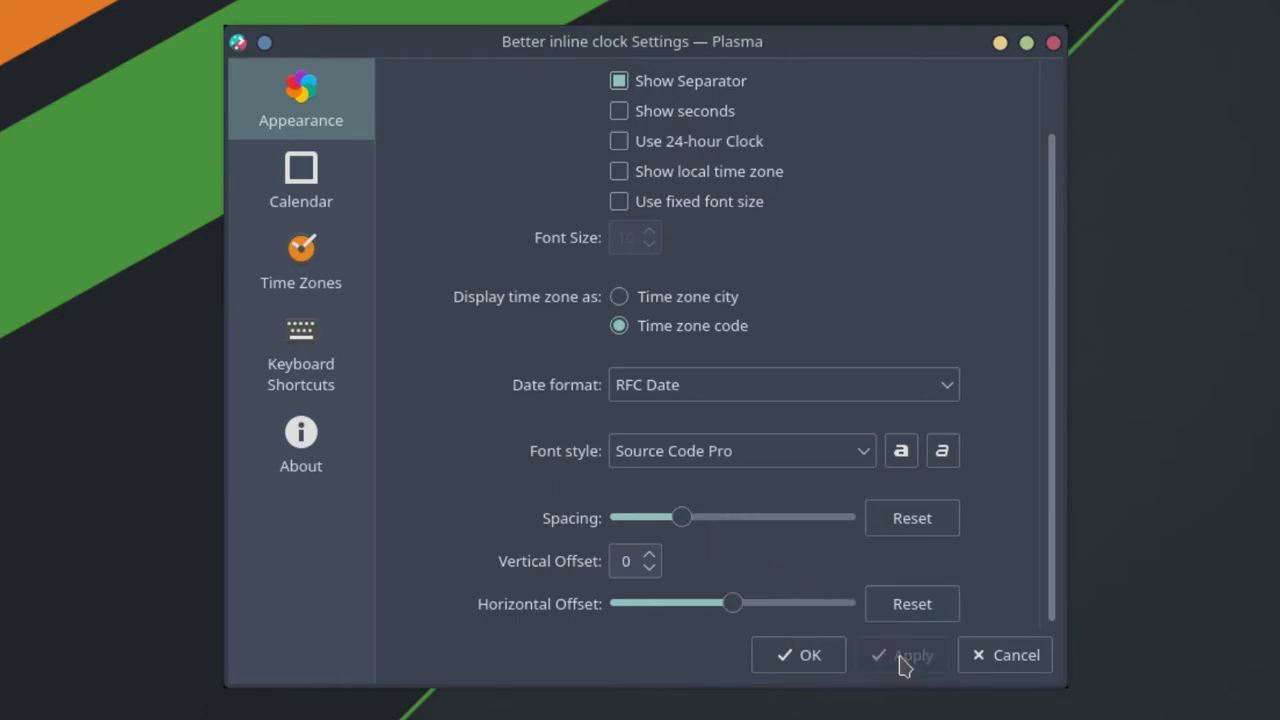
pyautogui.click(866, 452)
pyautogui.click(1015, 390)
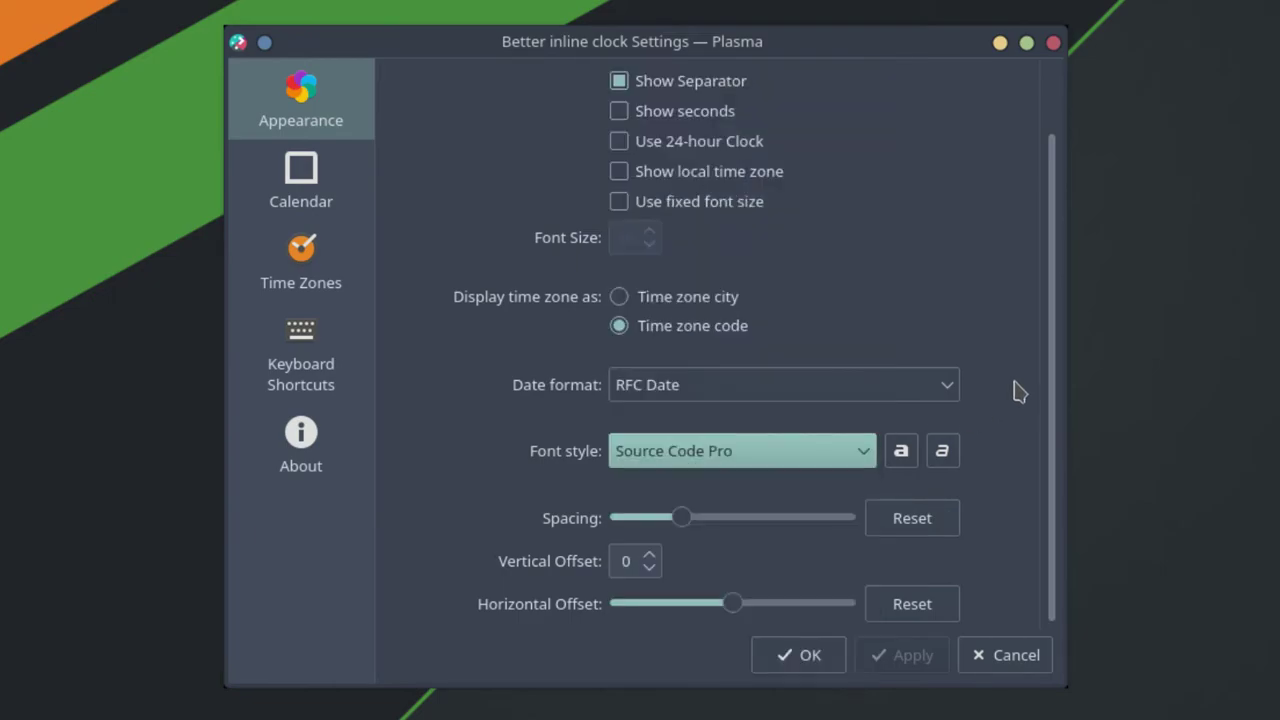
# Step: Enable a fixed font size of 21 for the clock, apply it, close the settings and leave edit mode
pyautogui.scroll(2, 997, 362)
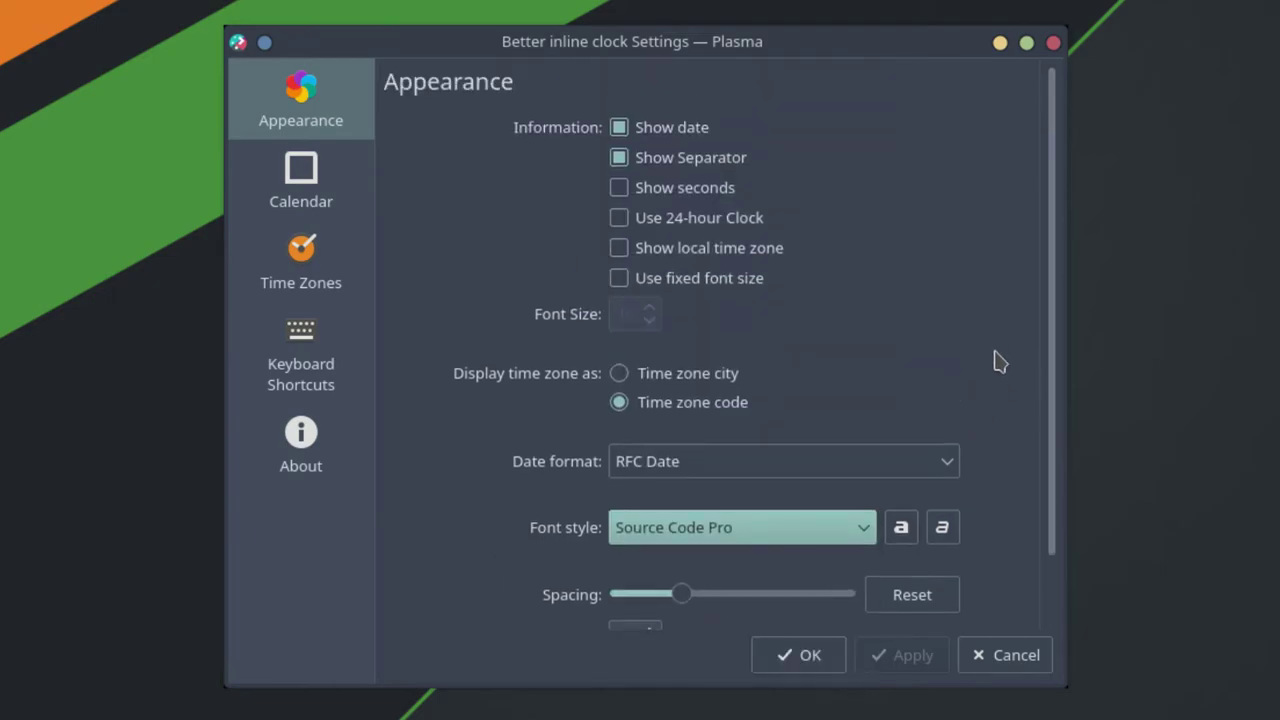
pyautogui.click(708, 282)
pyautogui.click(650, 320)
pyautogui.click(650, 320)
pyautogui.click(910, 655)
pyautogui.scroll(6, 649, 312)
pyautogui.click(906, 656)
pyautogui.scroll(3, 649, 312)
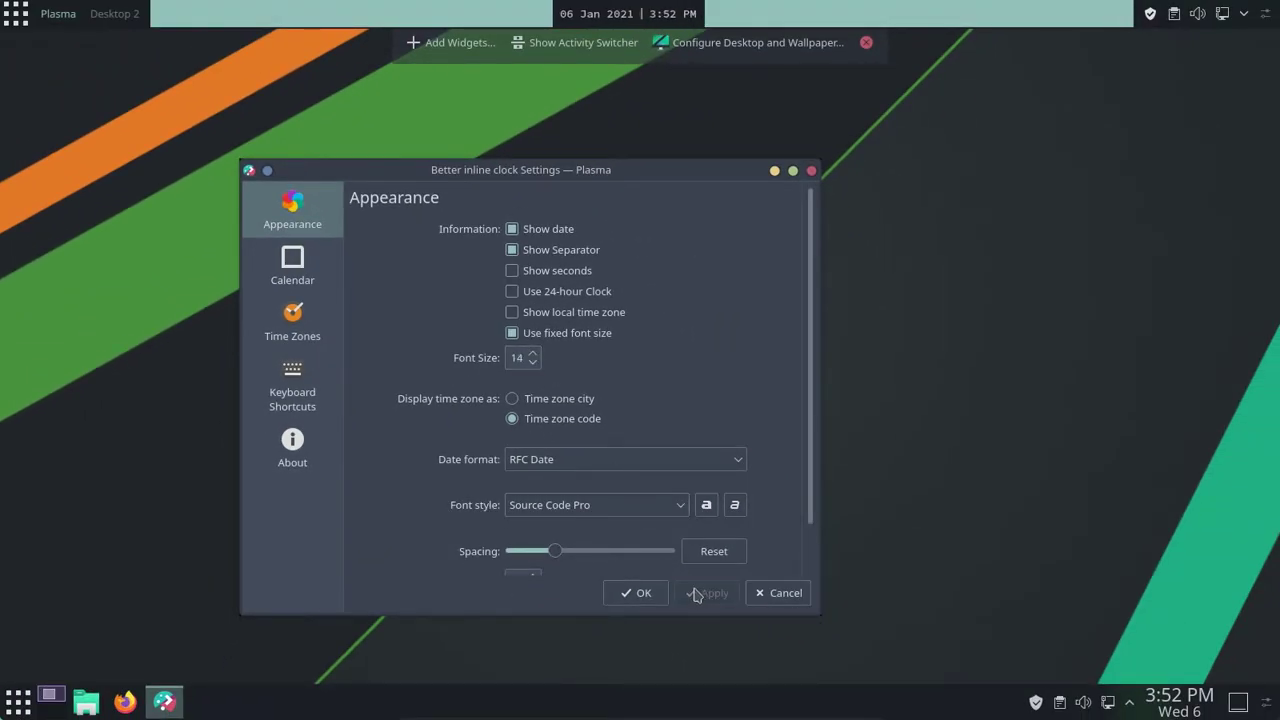
pyautogui.click(692, 594)
pyautogui.scroll(4, 517, 360)
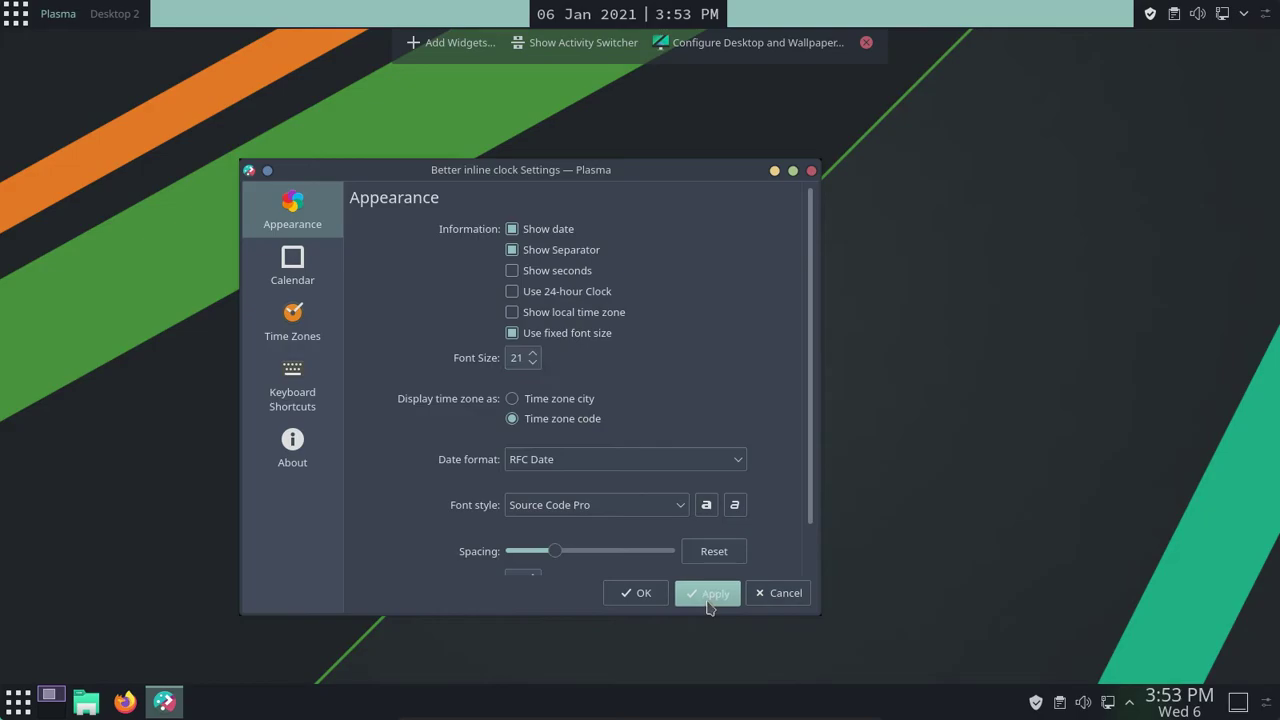
pyautogui.click(698, 594)
pyautogui.click(651, 593)
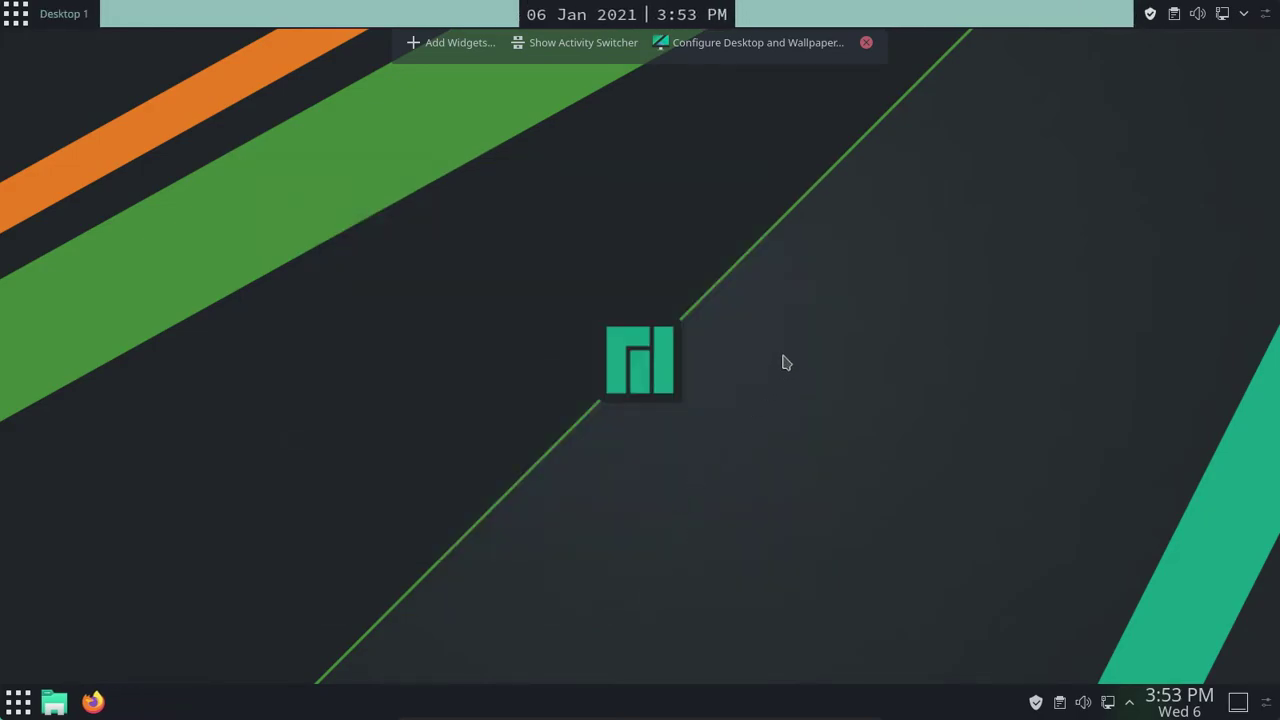
pyautogui.click(866, 43)
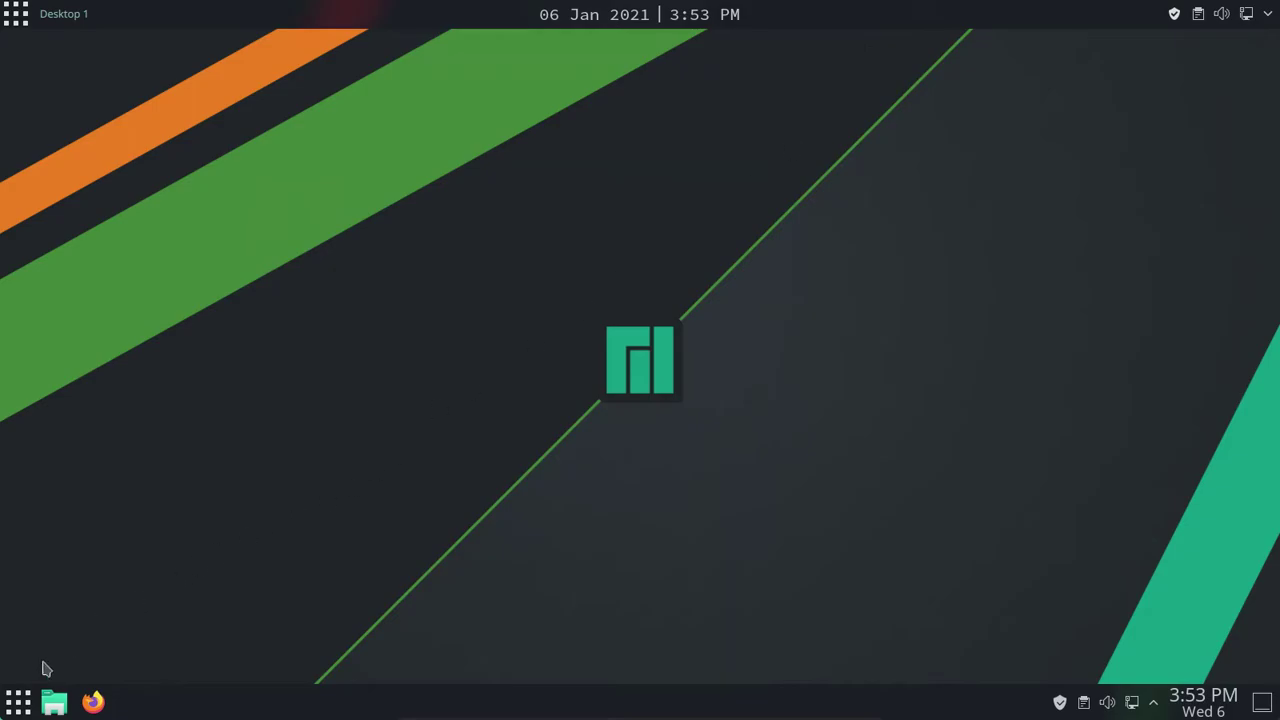
# Step: Open System Settings, apply the Breeze Plasma style and close the window
pyautogui.click(5, 706)
pyautogui.click(98, 487)
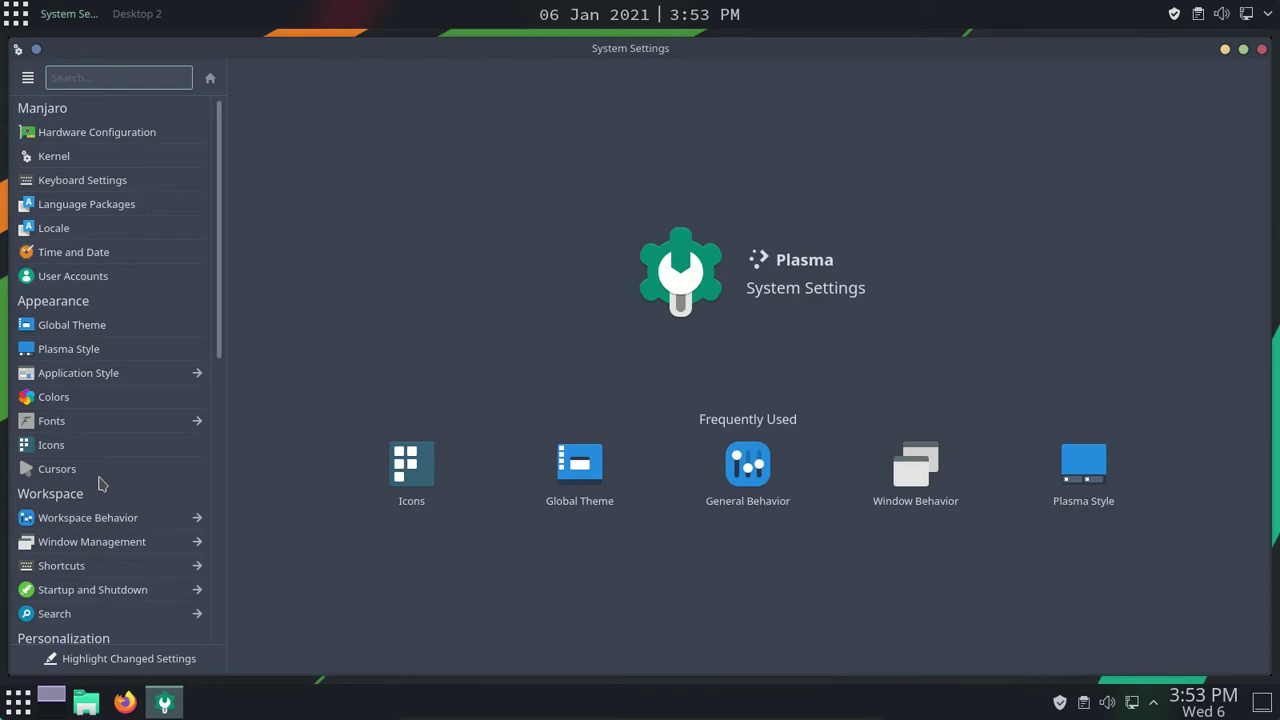
pyautogui.click(106, 348)
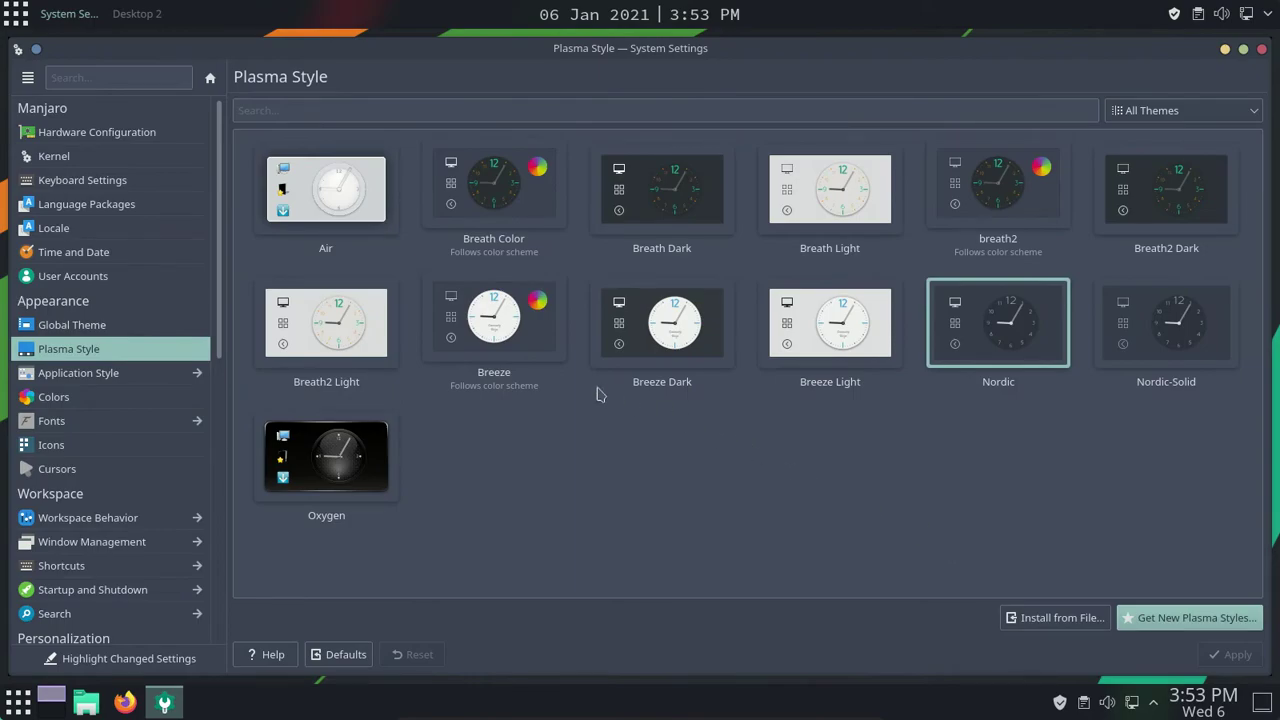
pyautogui.click(478, 306)
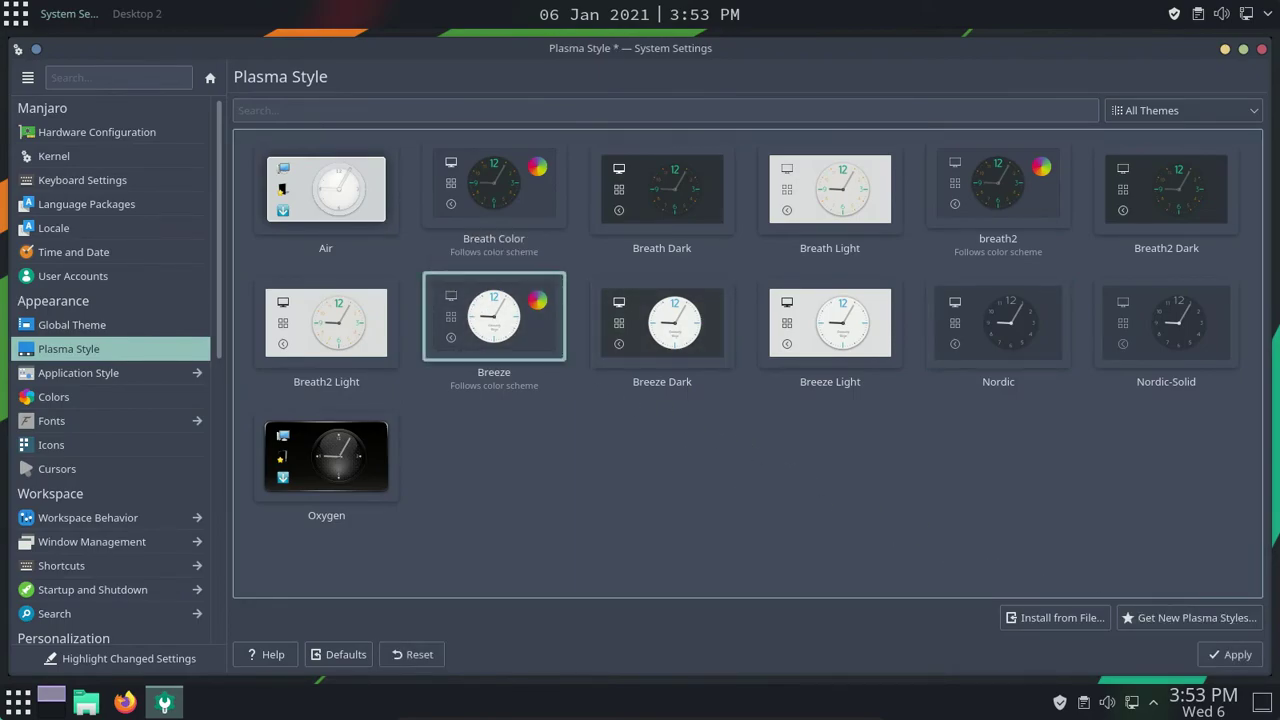
pyautogui.click(1240, 655)
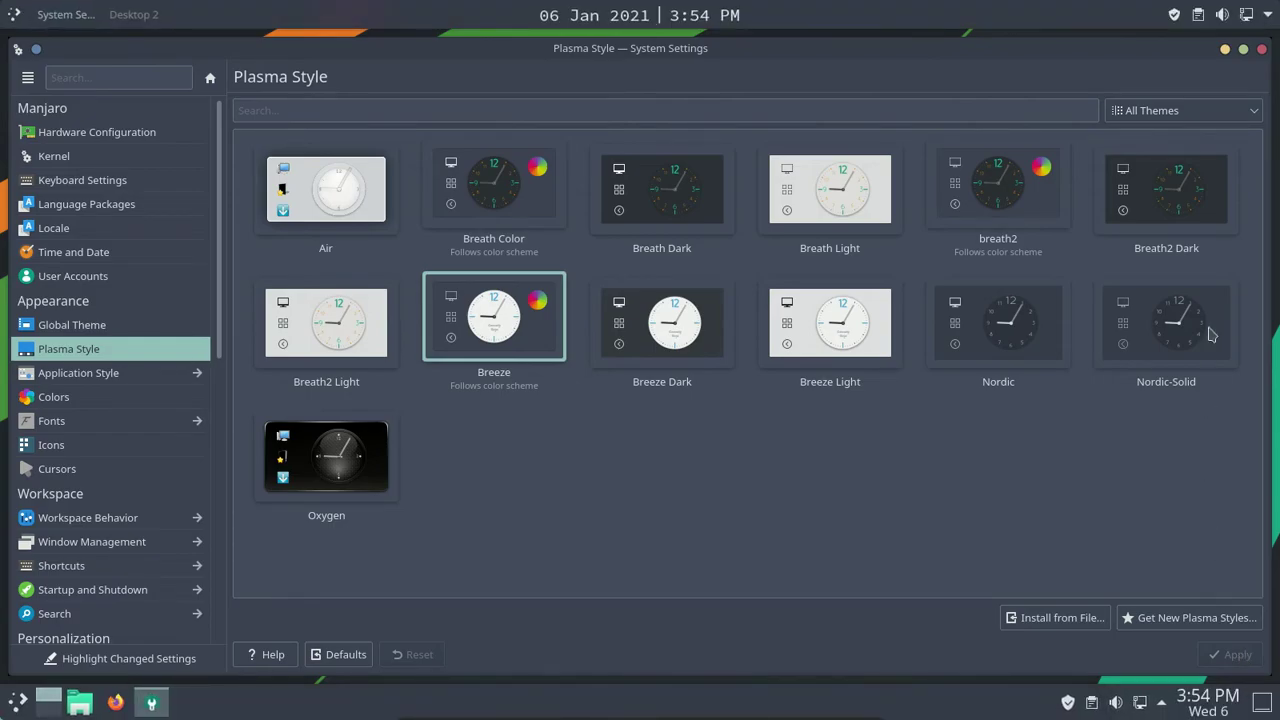
pyautogui.click(1261, 50)
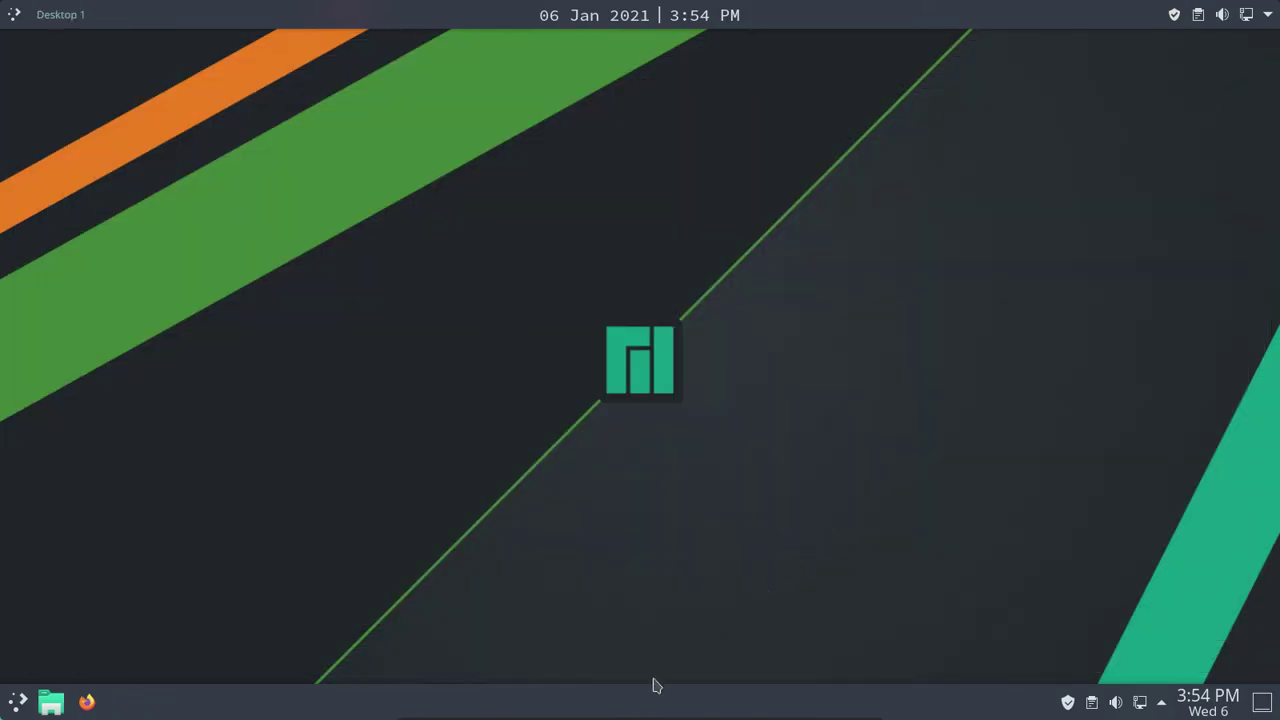
# Step: Remove the original bottom panel, leave edit mode and dismiss the removal notification
pyautogui.rightClick(641, 708)
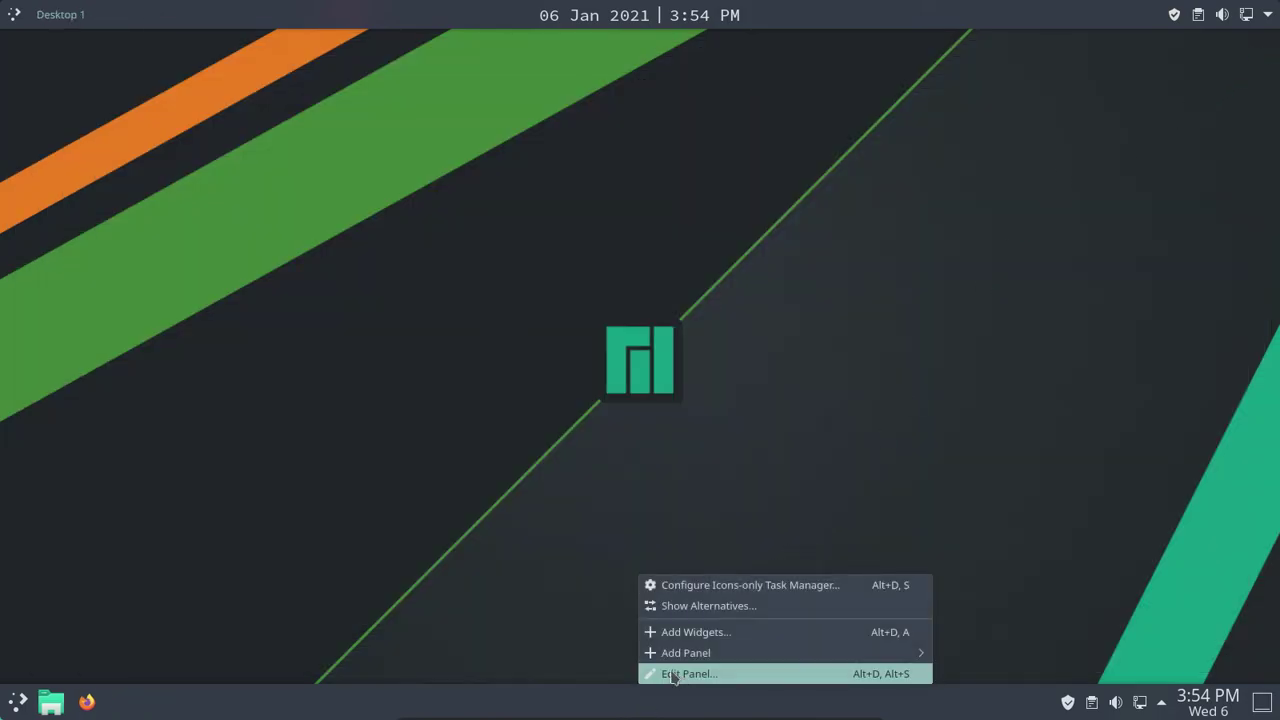
pyautogui.click(673, 678)
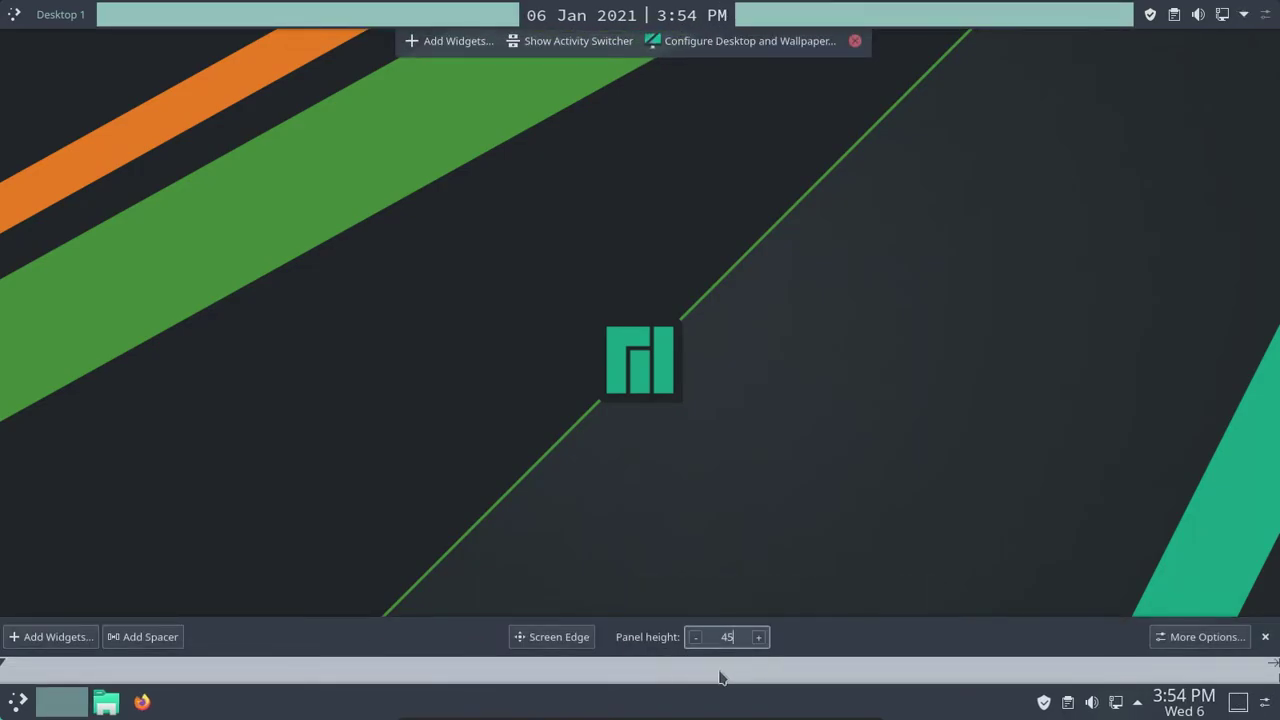
pyautogui.click(1172, 645)
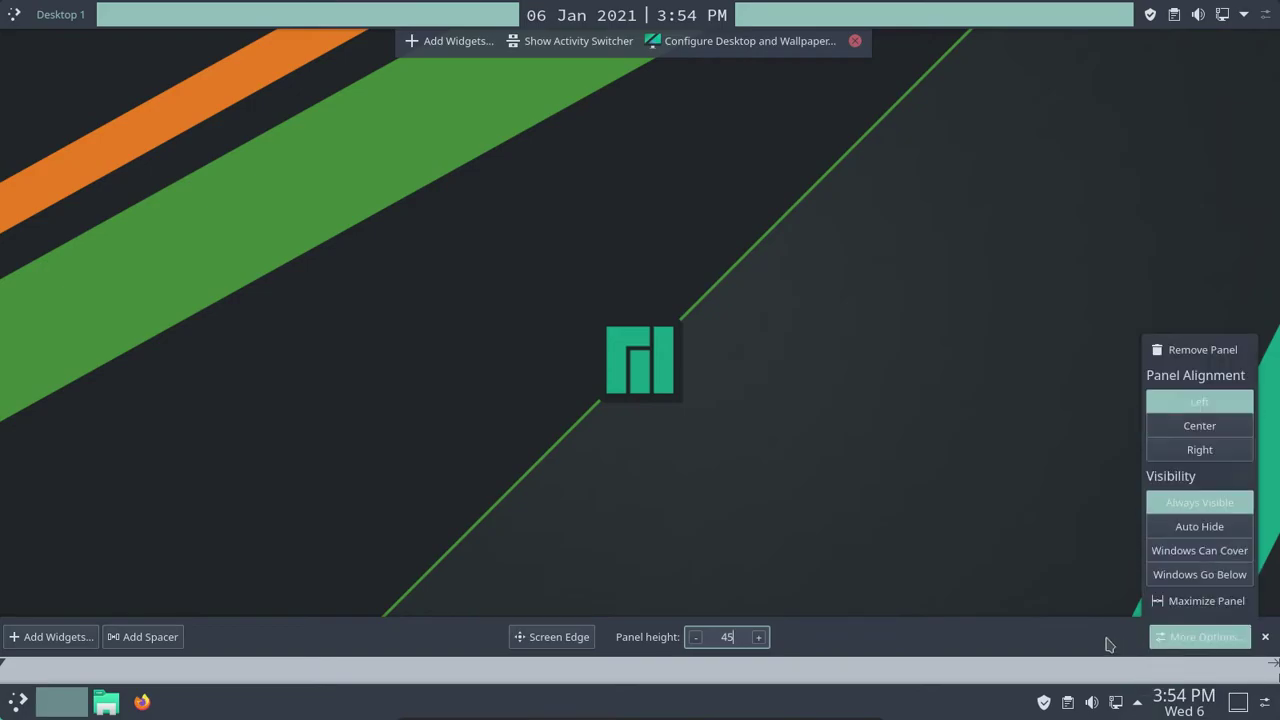
pyautogui.click(1170, 350)
pyautogui.click(855, 41)
pyautogui.click(1238, 599)
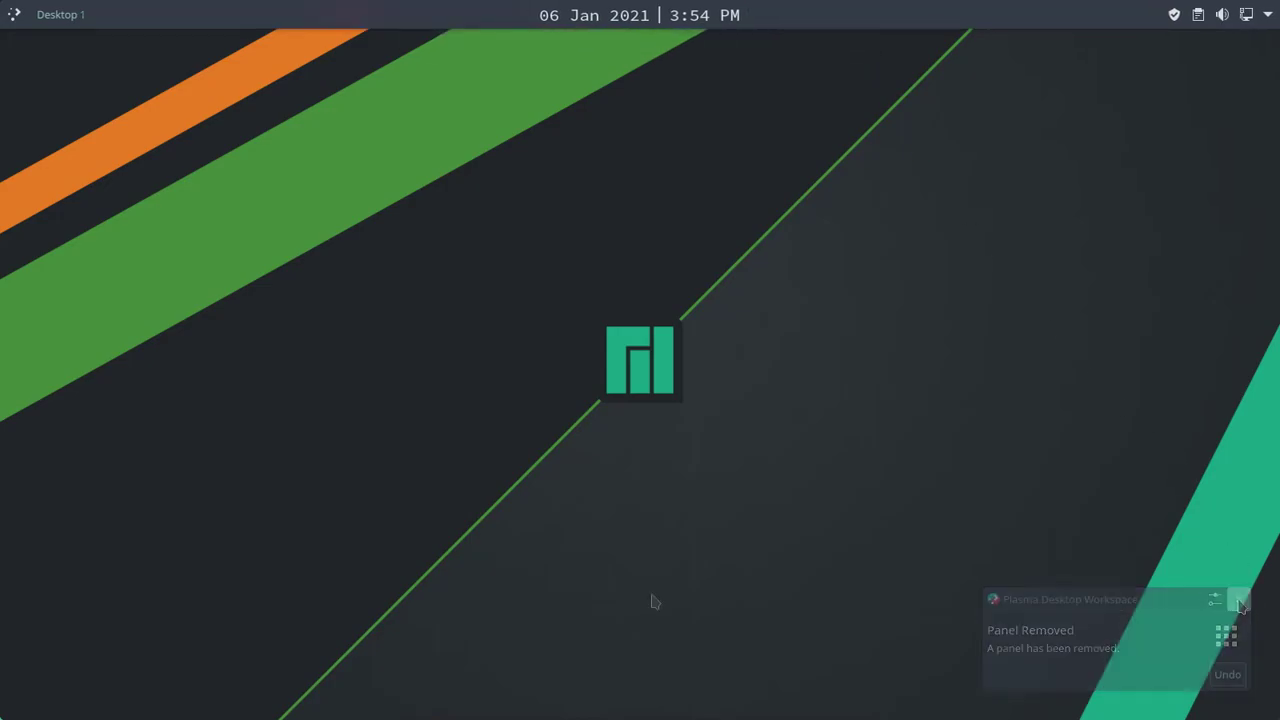
# Step: Configure Ditto Menu to show favorites first without positioning the launcher at the screen center, save the settings and reopen the menu
pyautogui.click(15, 16)
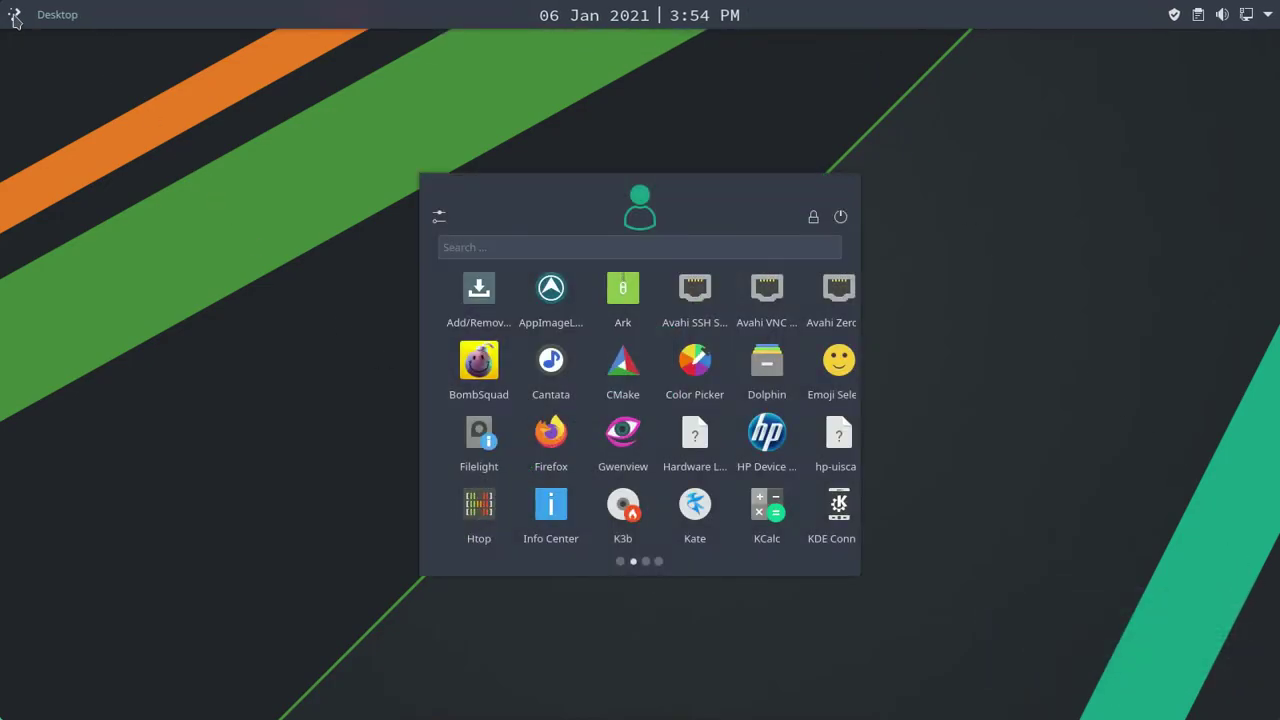
pyautogui.click(15, 16)
pyautogui.rightClick(15, 20)
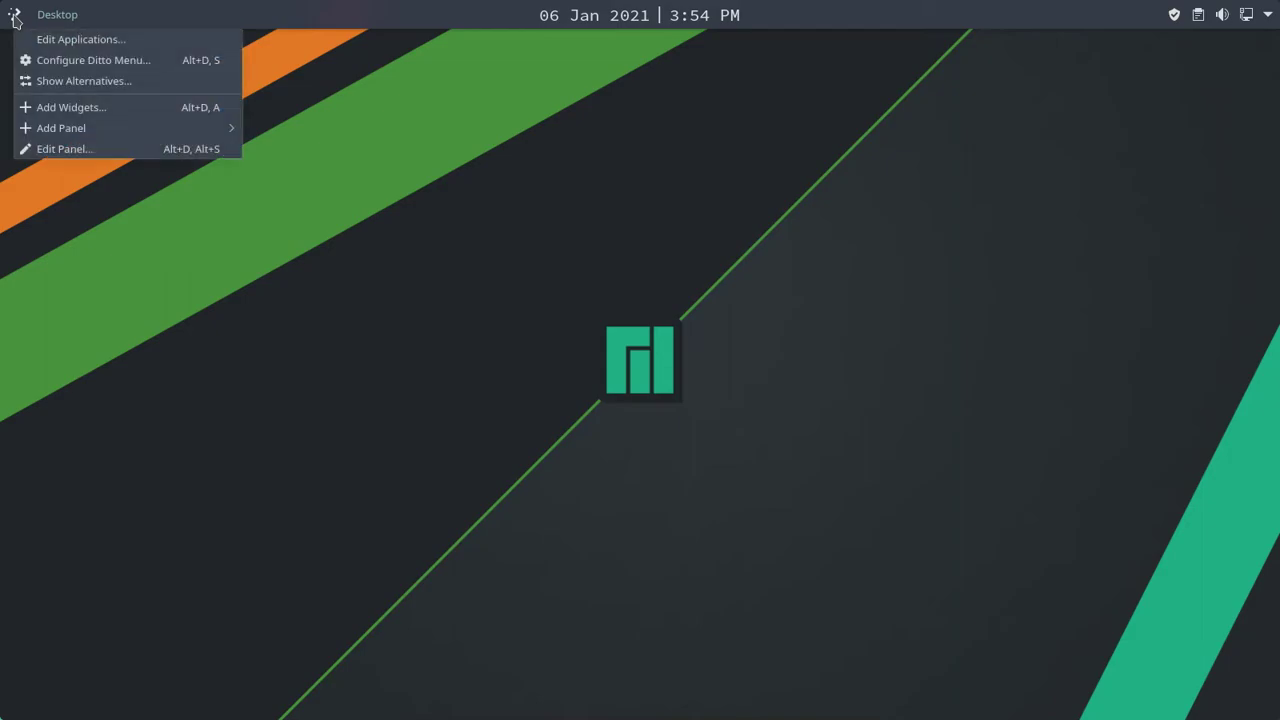
pyautogui.click(44, 62)
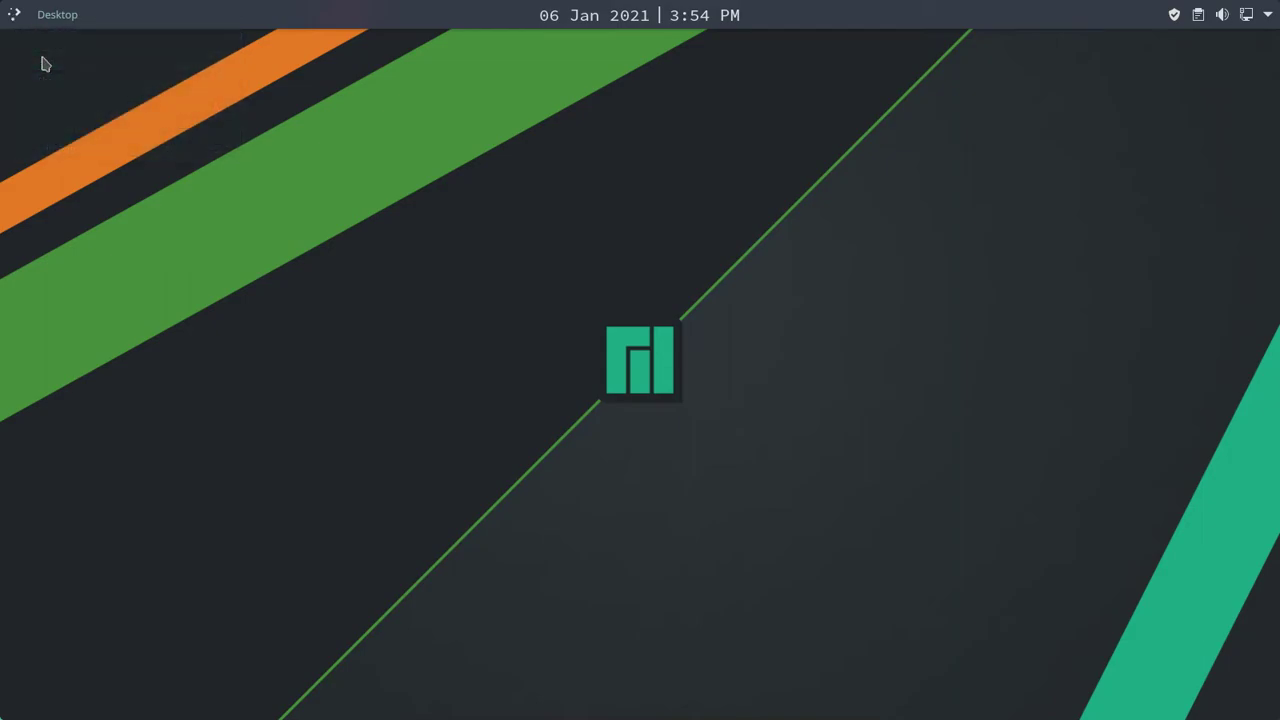
pyautogui.click(122, 224)
pyautogui.click(121, 201)
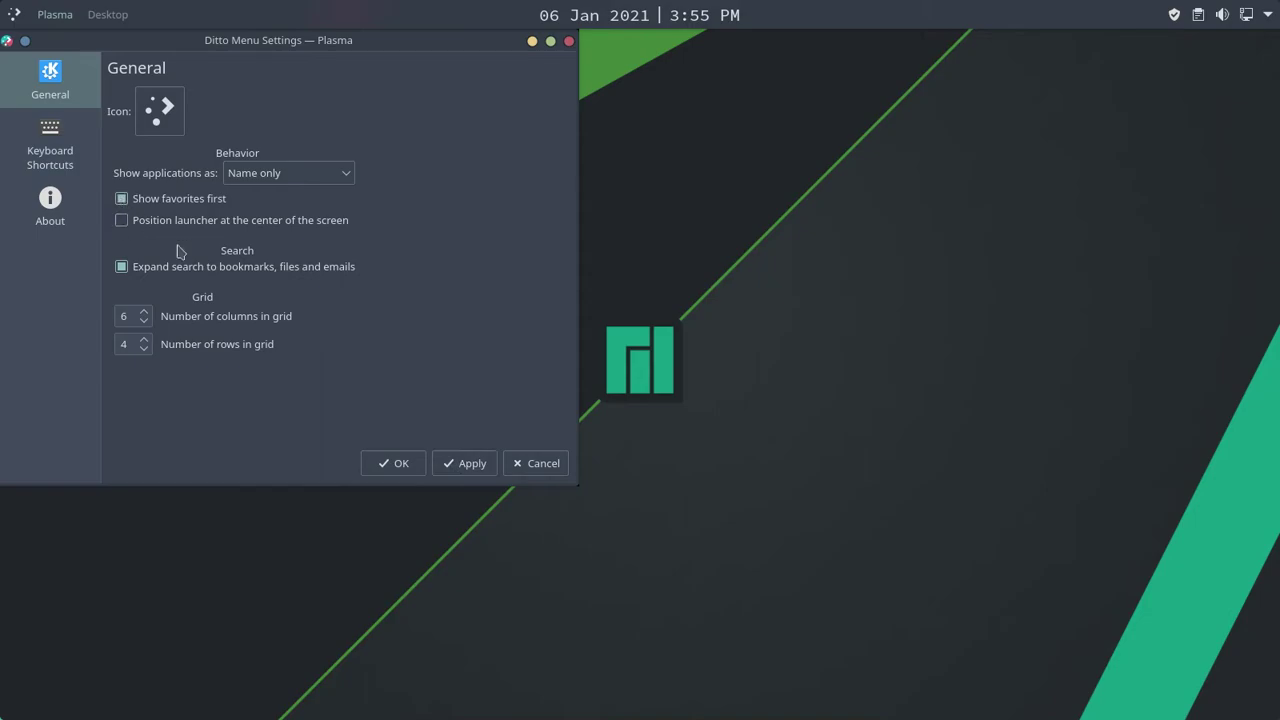
pyautogui.click(470, 465)
pyautogui.click(395, 463)
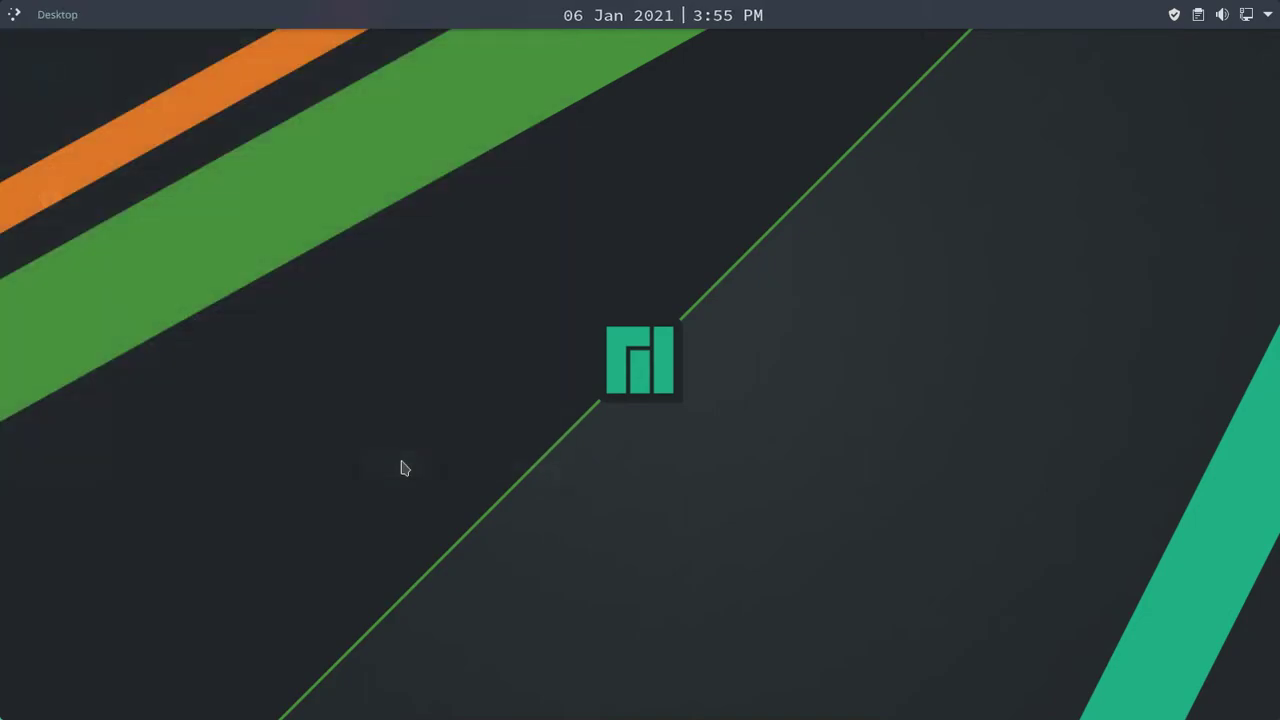
pyautogui.click(17, 18)
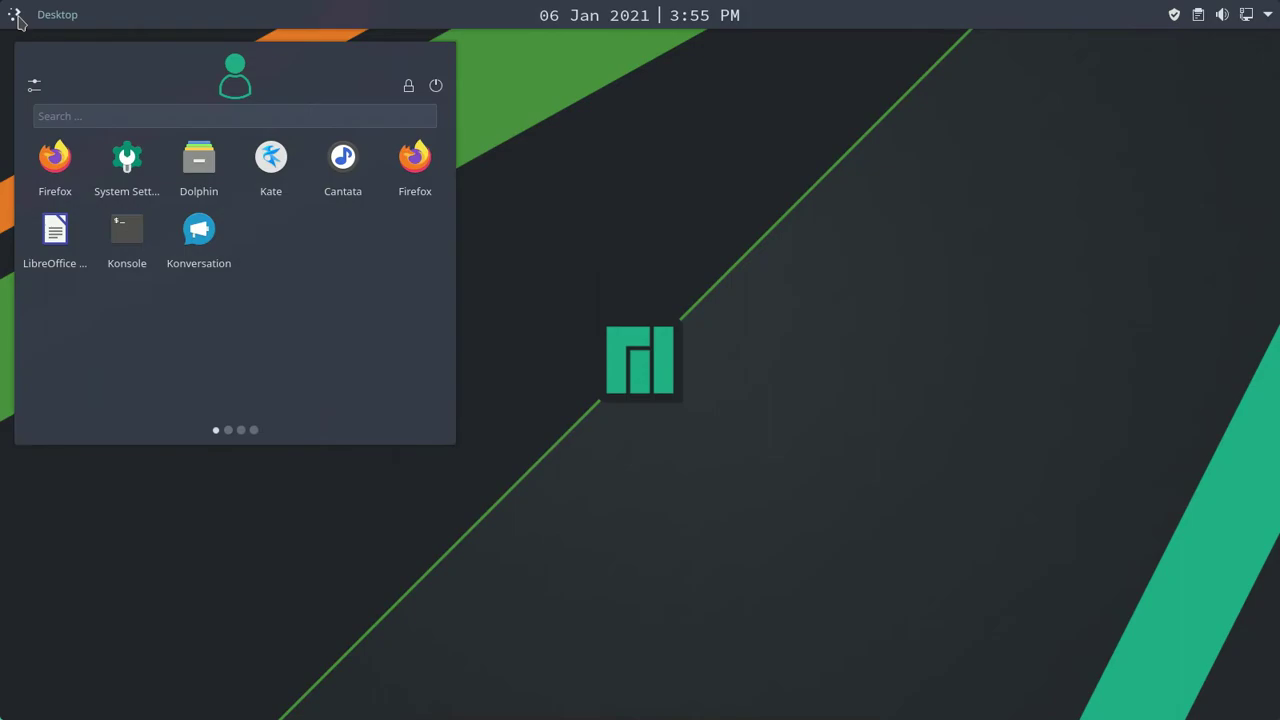
pyautogui.click(17, 18)
pyautogui.click(17, 18)
pyautogui.click(17, 18)
pyautogui.click(18, 20)
pyautogui.click(12, 20)
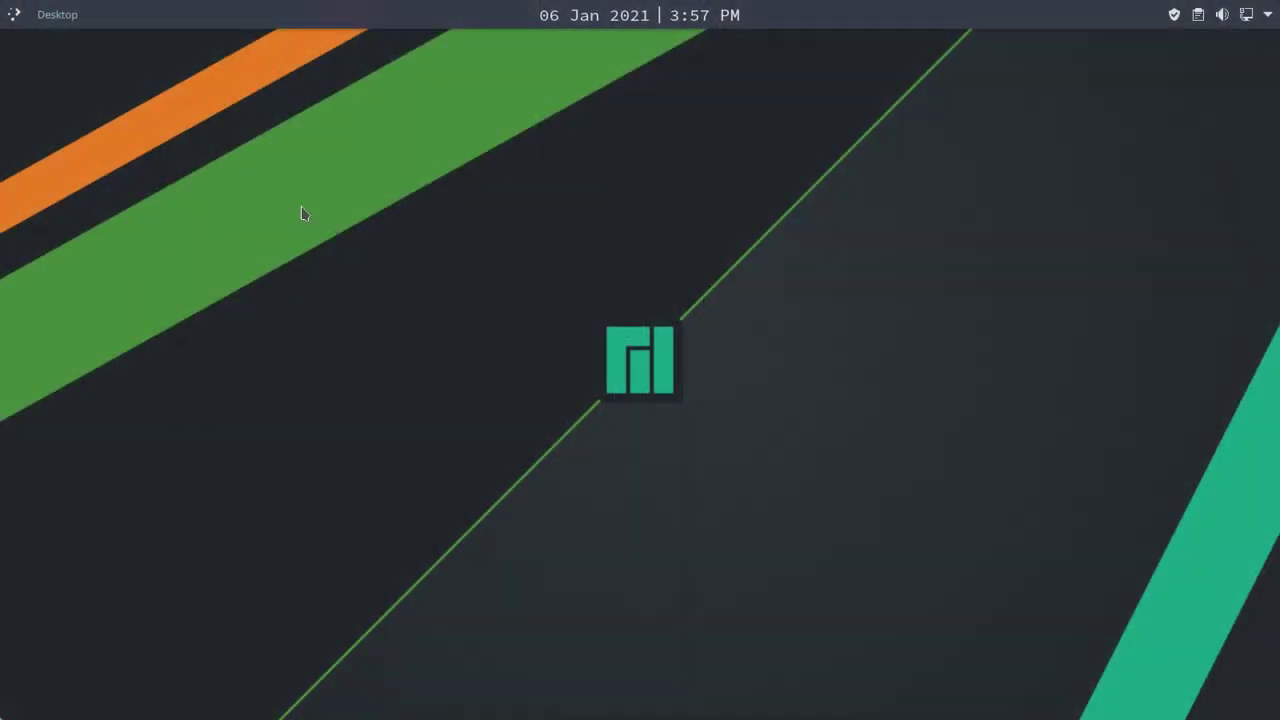
# Step: Open System Settings and bring up the online catalog of new GNOME/GTK application styles
pyautogui.click(15, 18)
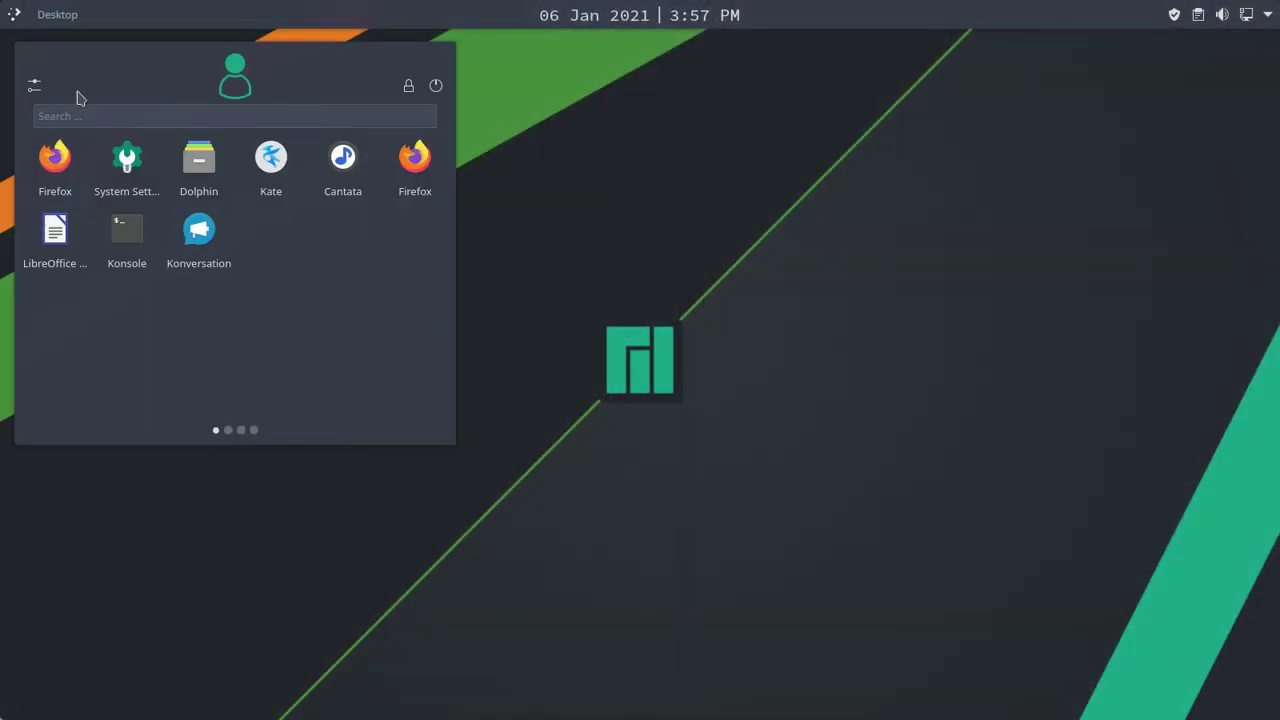
pyautogui.click(128, 172)
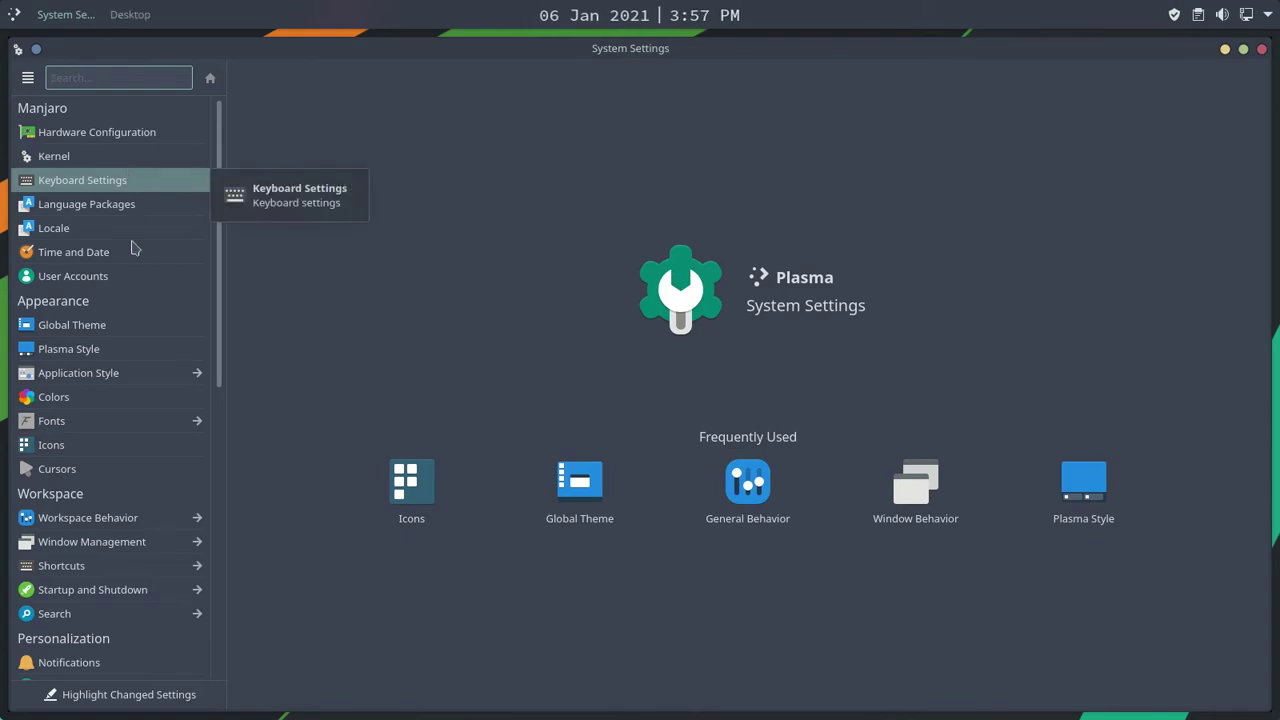
pyautogui.click(120, 373)
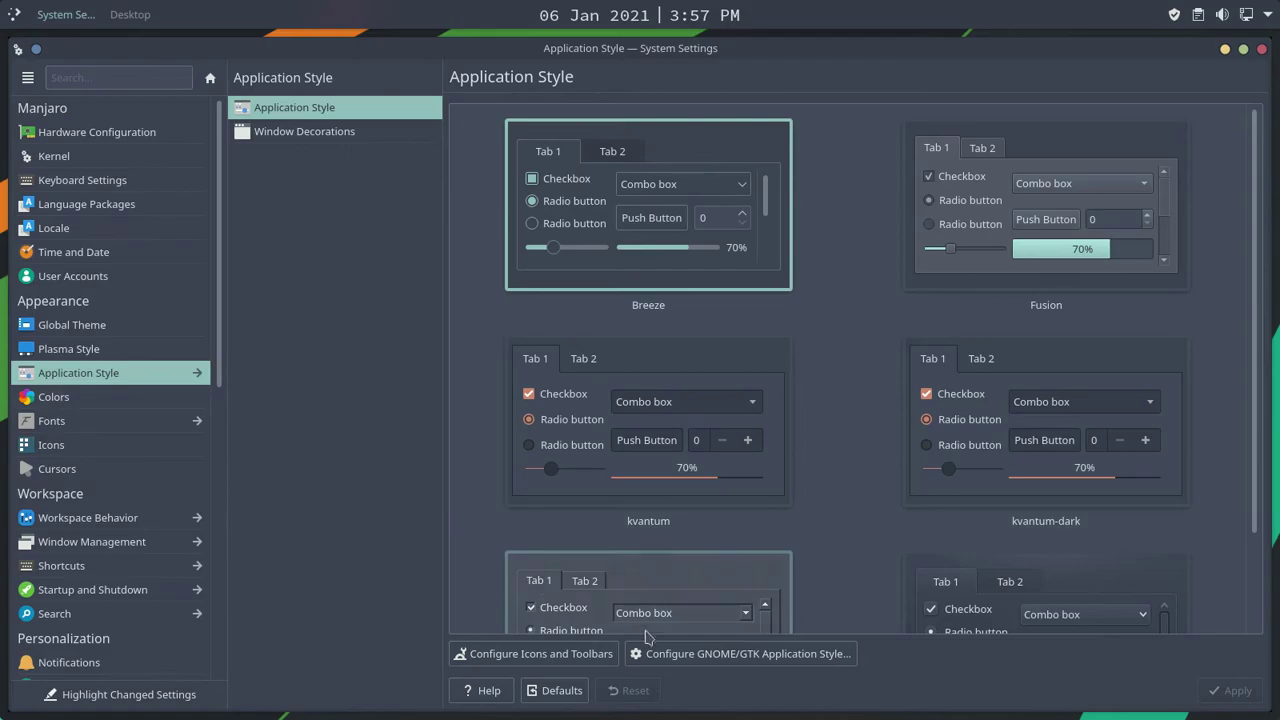
pyautogui.click(683, 653)
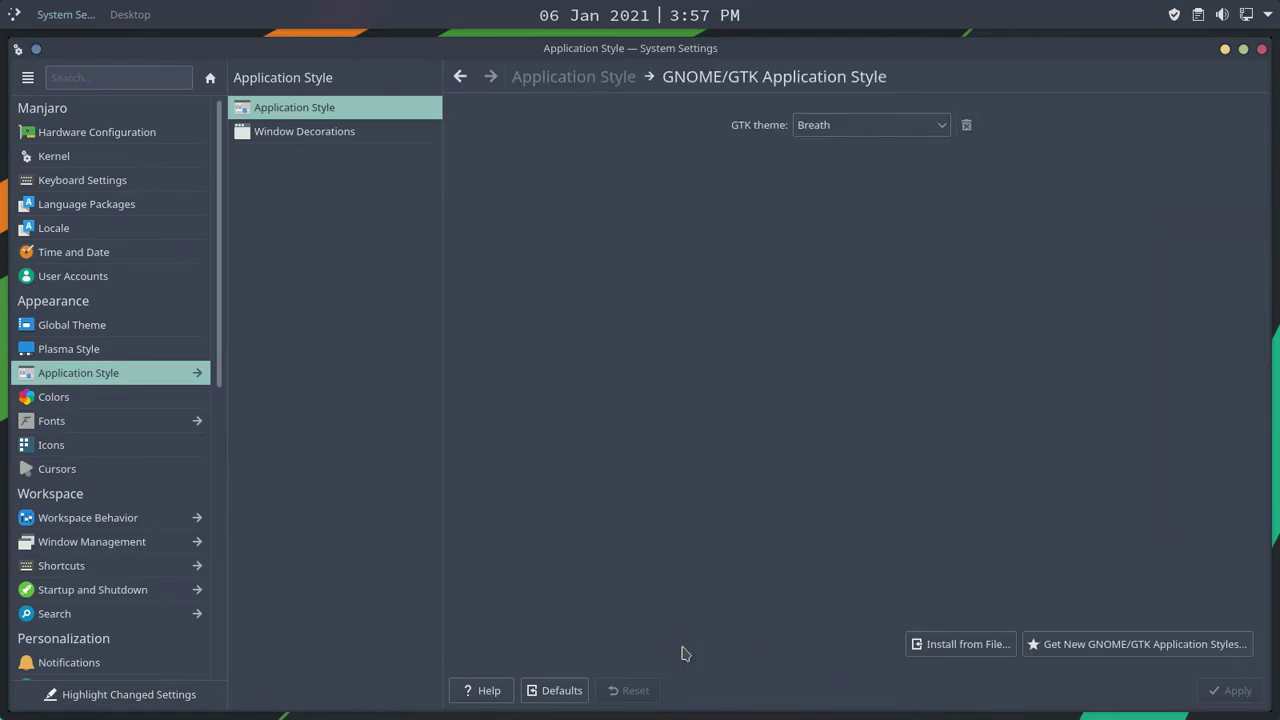
pyautogui.click(1213, 645)
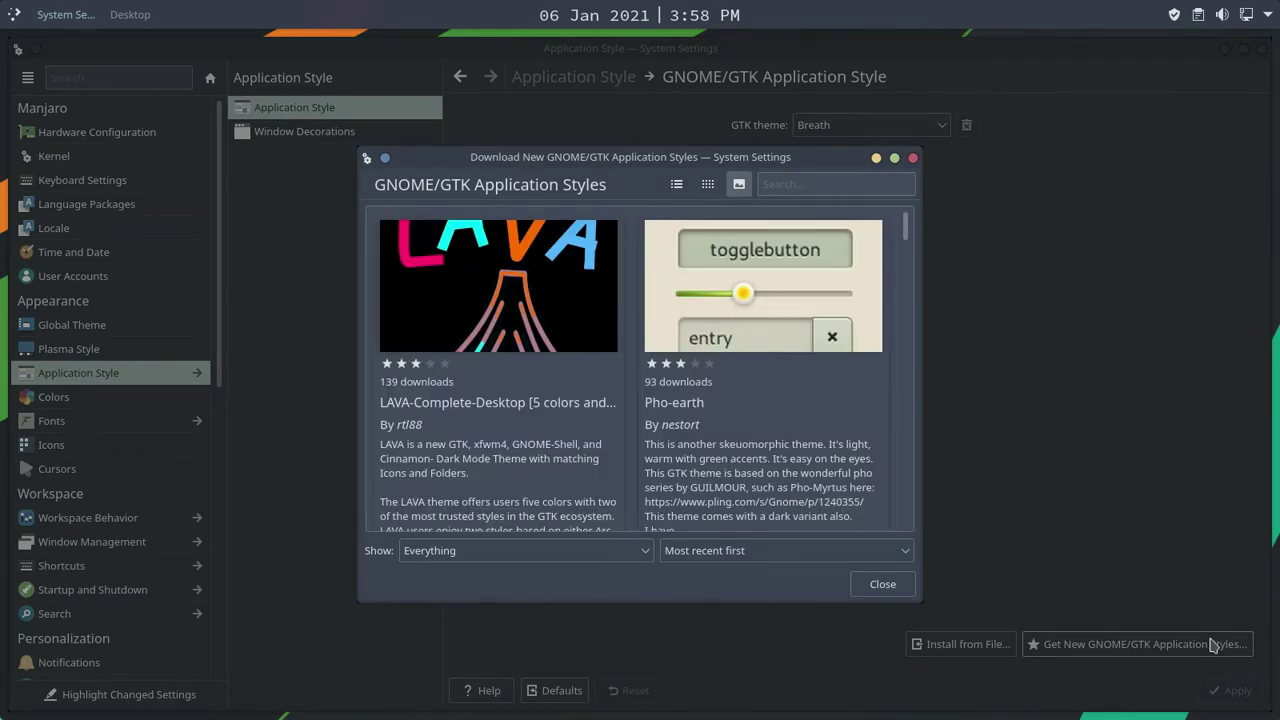
# Step: Search the GTK styles for "Nordic", install the Nordic theme's Nordic.tar.xz option and close the download dialog
pyautogui.click(832, 185)
pyautogui.write('Nordic')
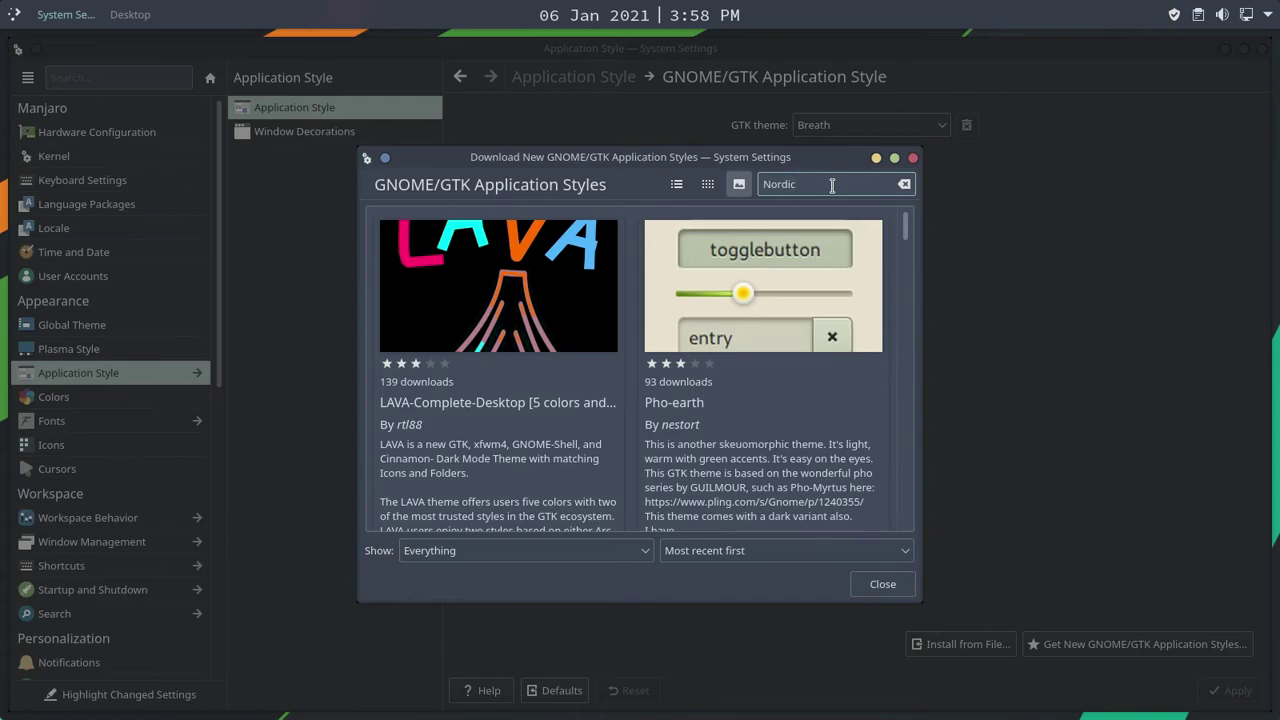
pyautogui.press('Return')
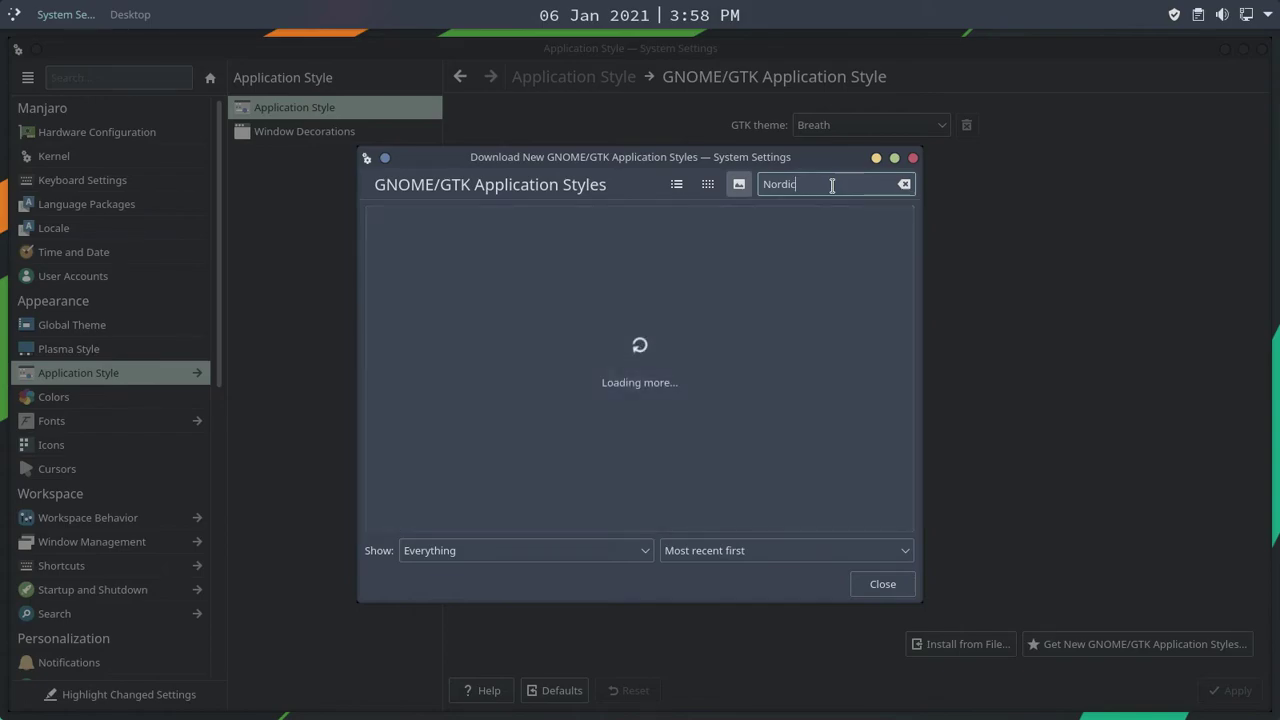
pyautogui.click(832, 370)
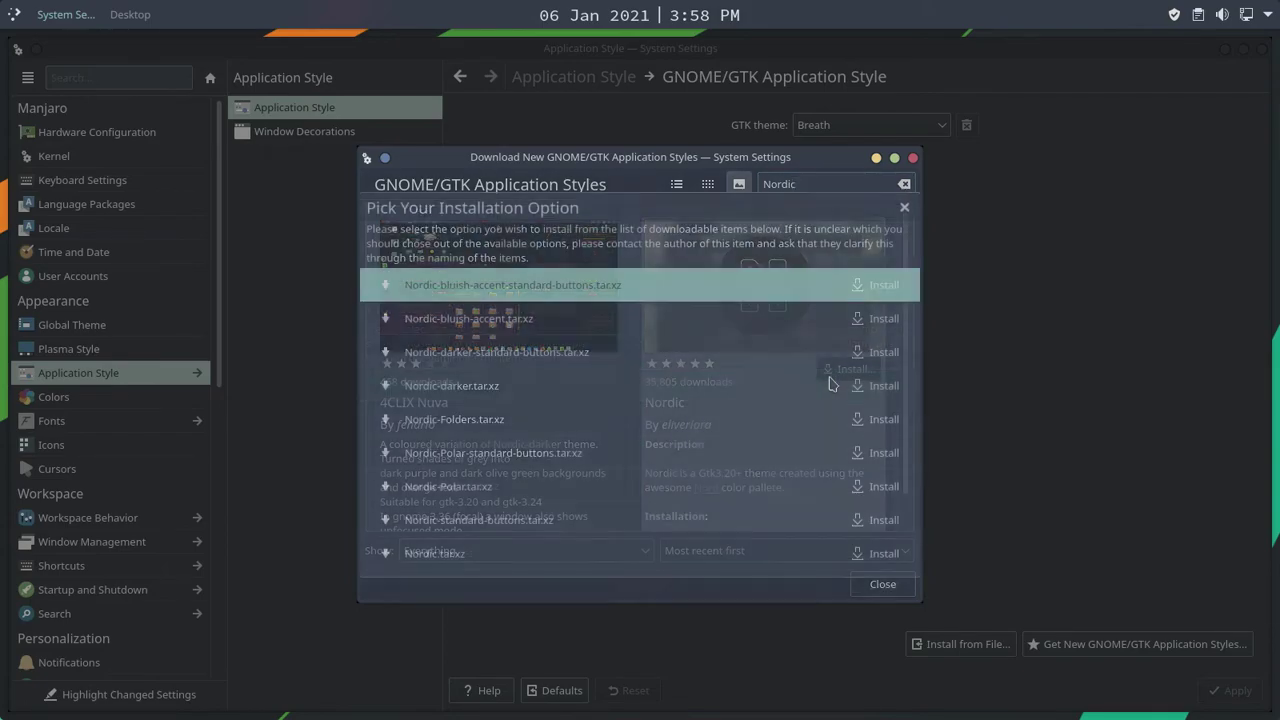
pyautogui.click(868, 555)
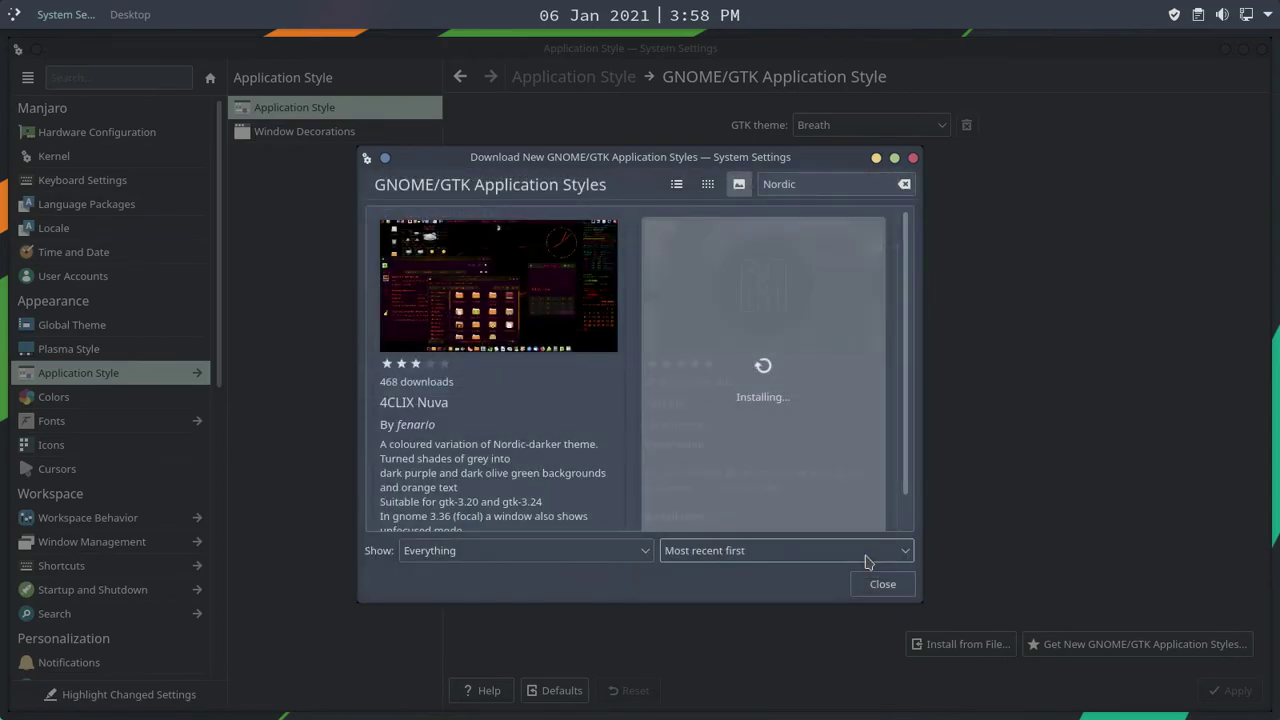
pyautogui.click(885, 586)
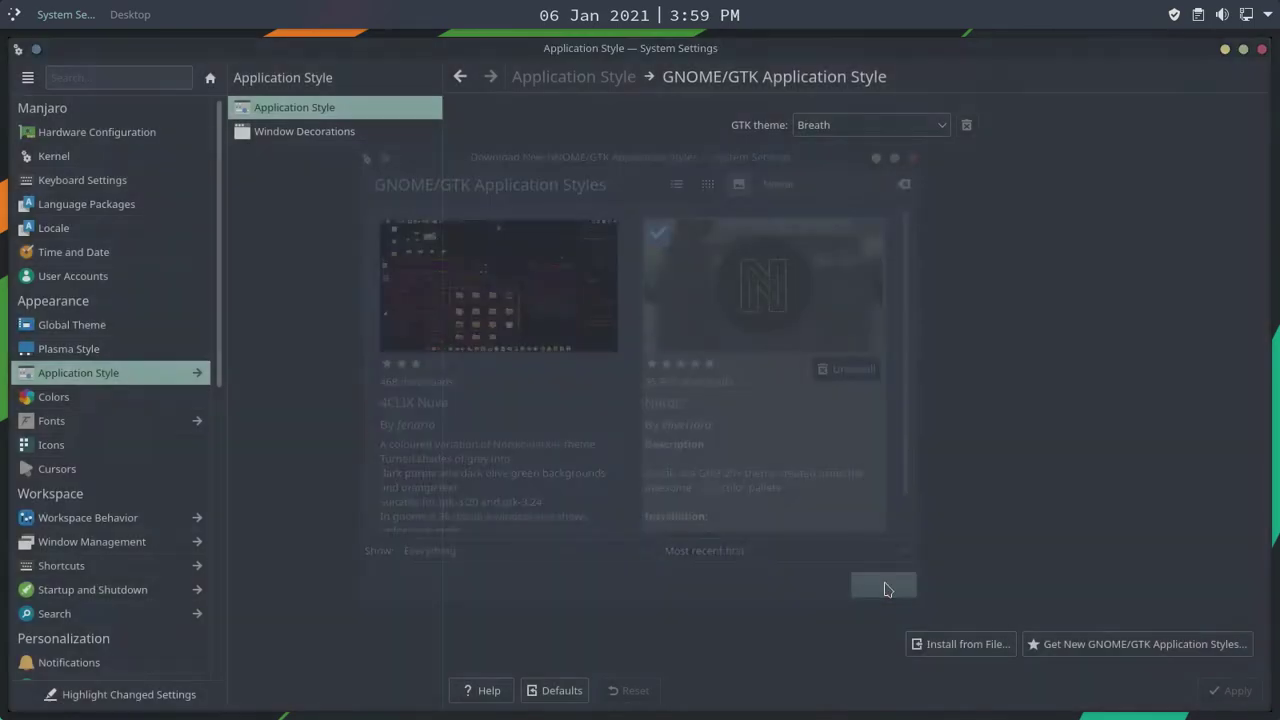
# Step: Set the GTK theme to Nordic, apply it and close System Settings
pyautogui.click(880, 138)
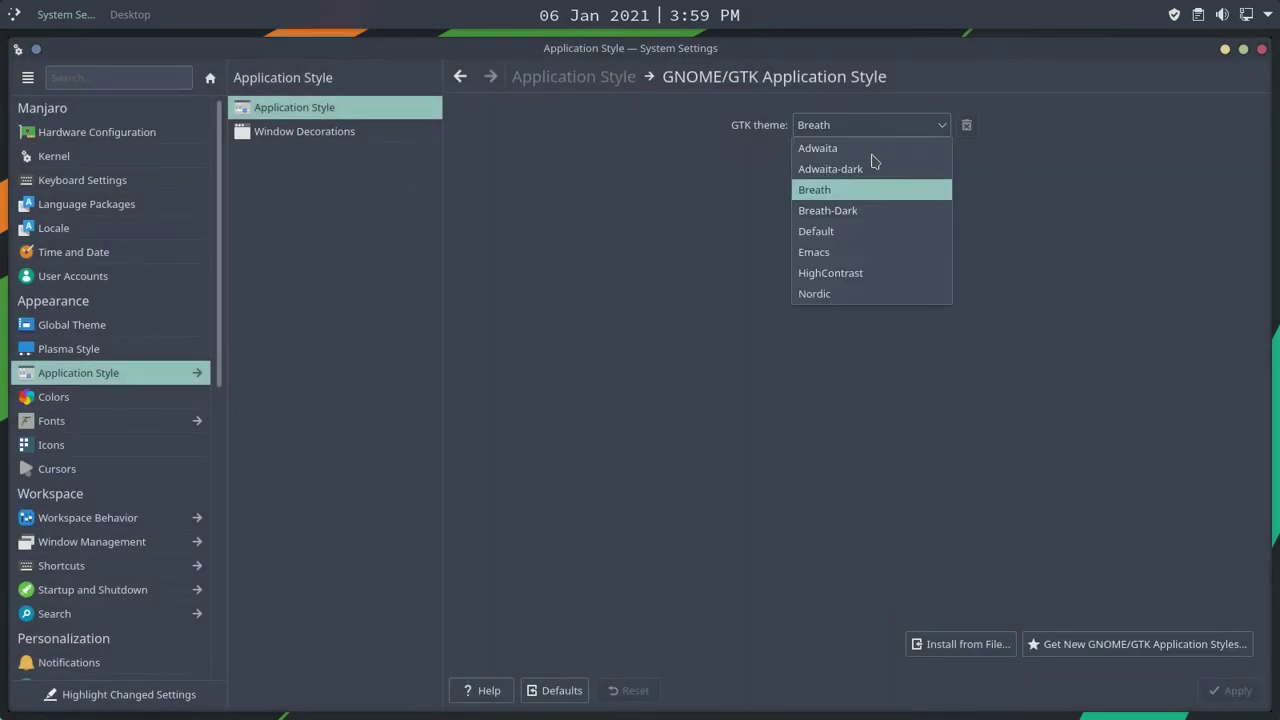
pyautogui.click(866, 294)
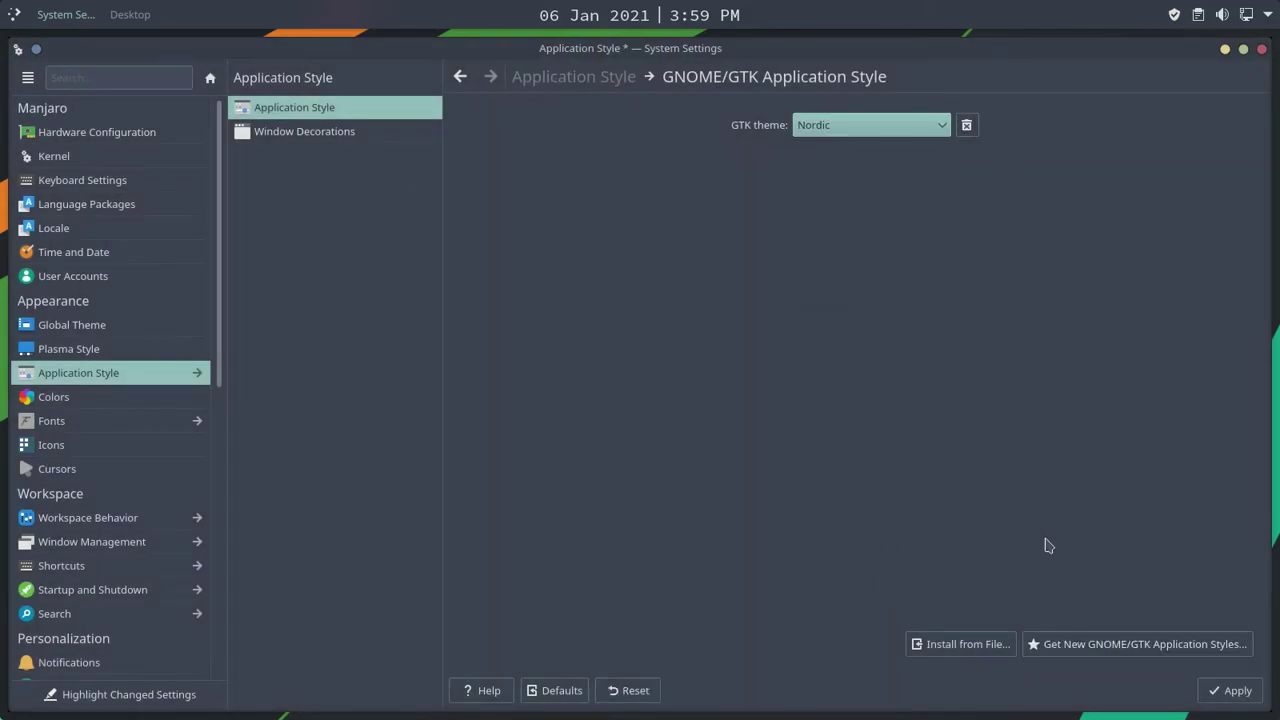
pyautogui.click(1216, 695)
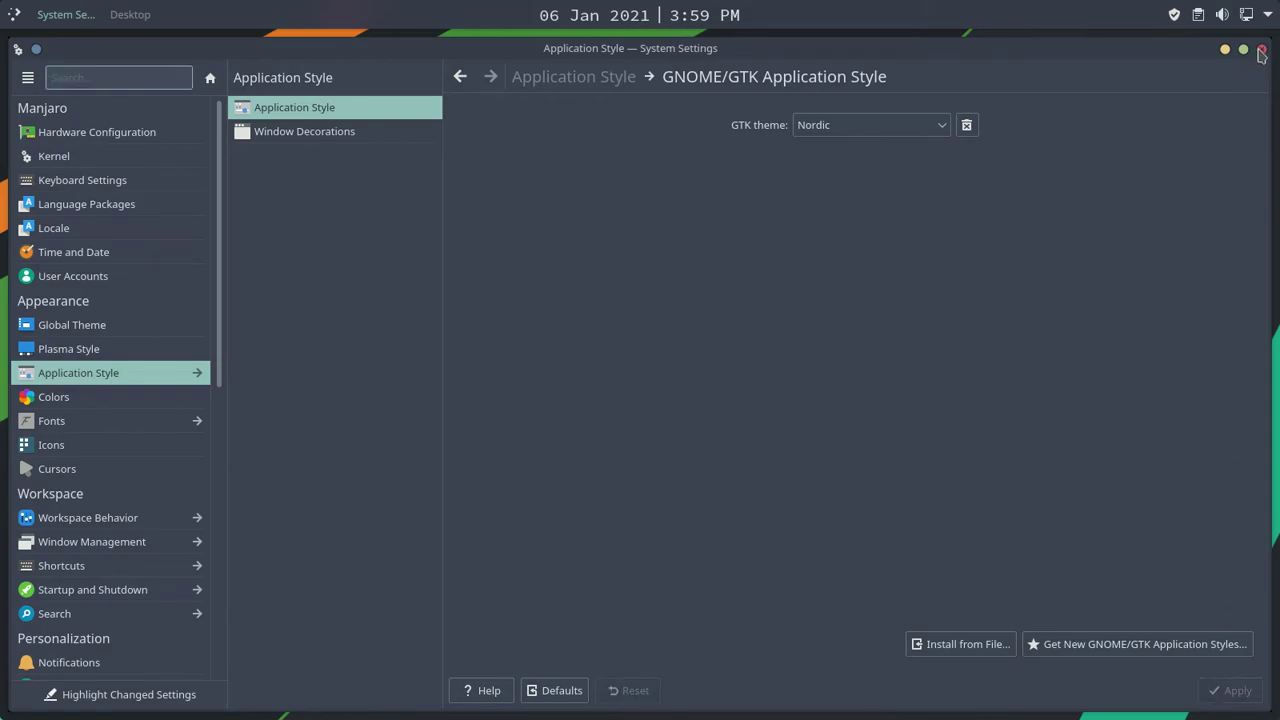
pyautogui.click(1261, 50)
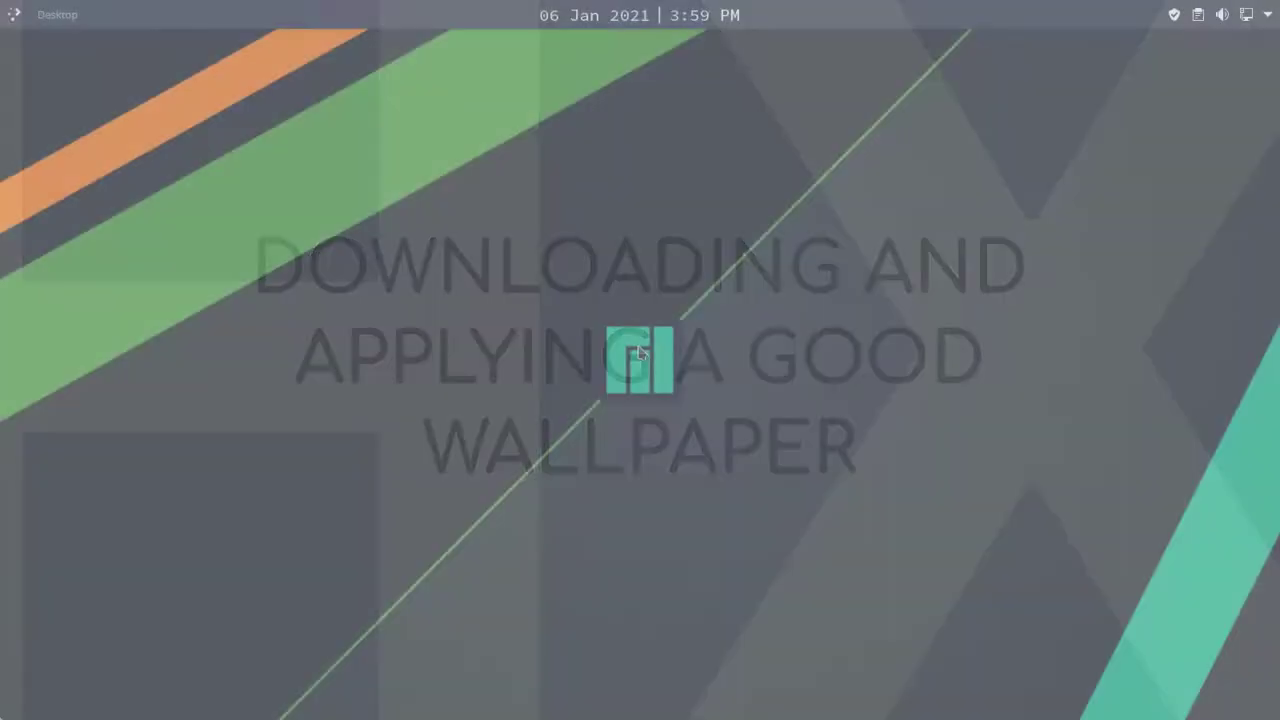
pyautogui.hotkey('alt', 'space')
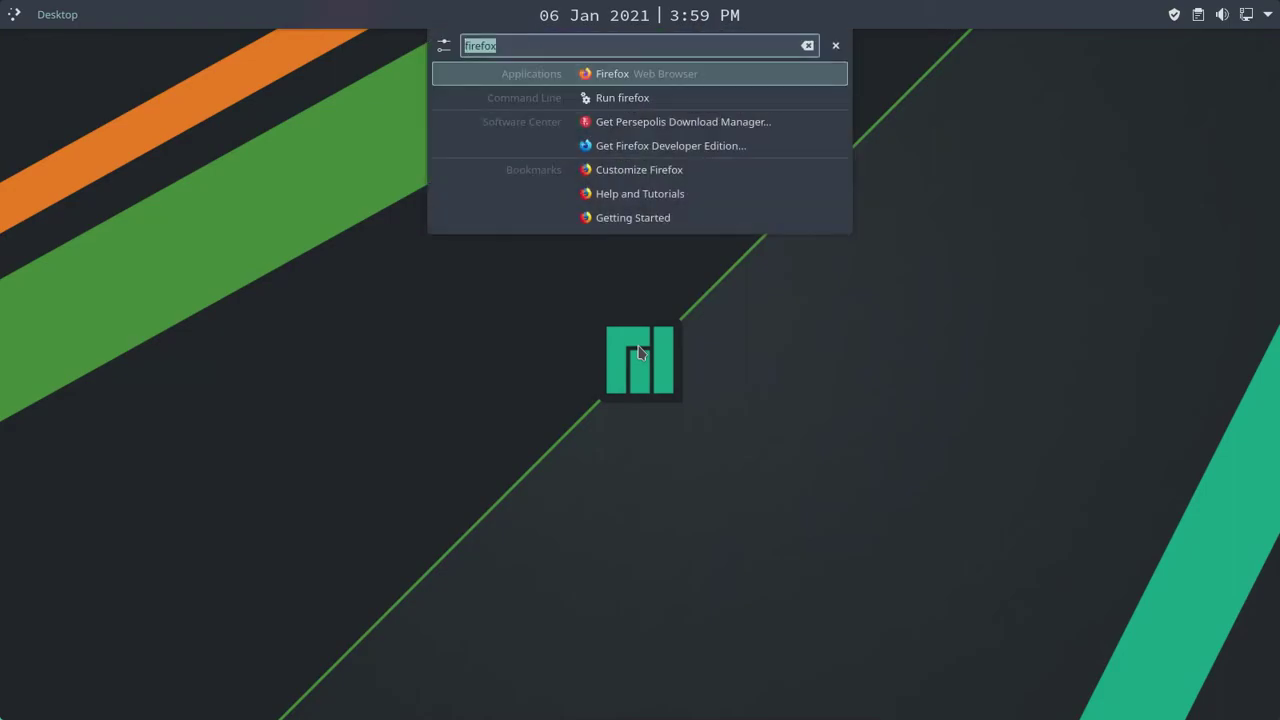
pyautogui.press('Return')
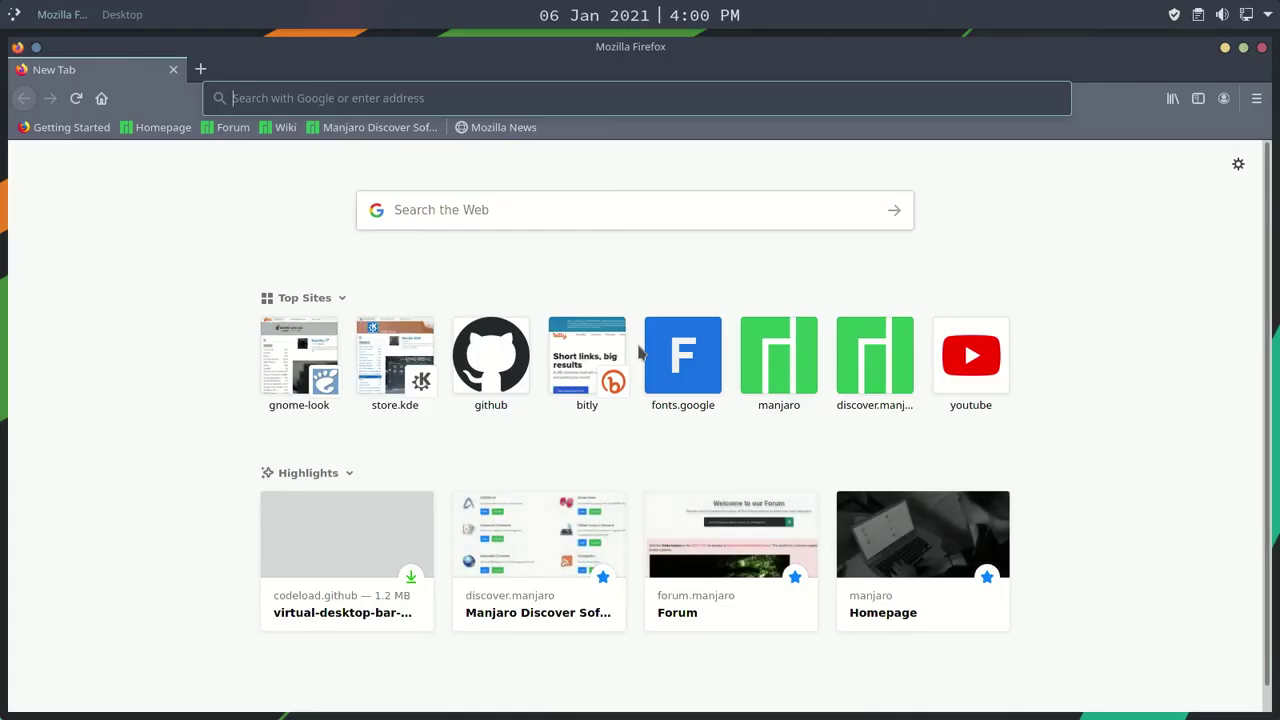
pyautogui.write('https://github.com/tamaldearroz/nord-wallpapers')
pyautogui.press('Return')
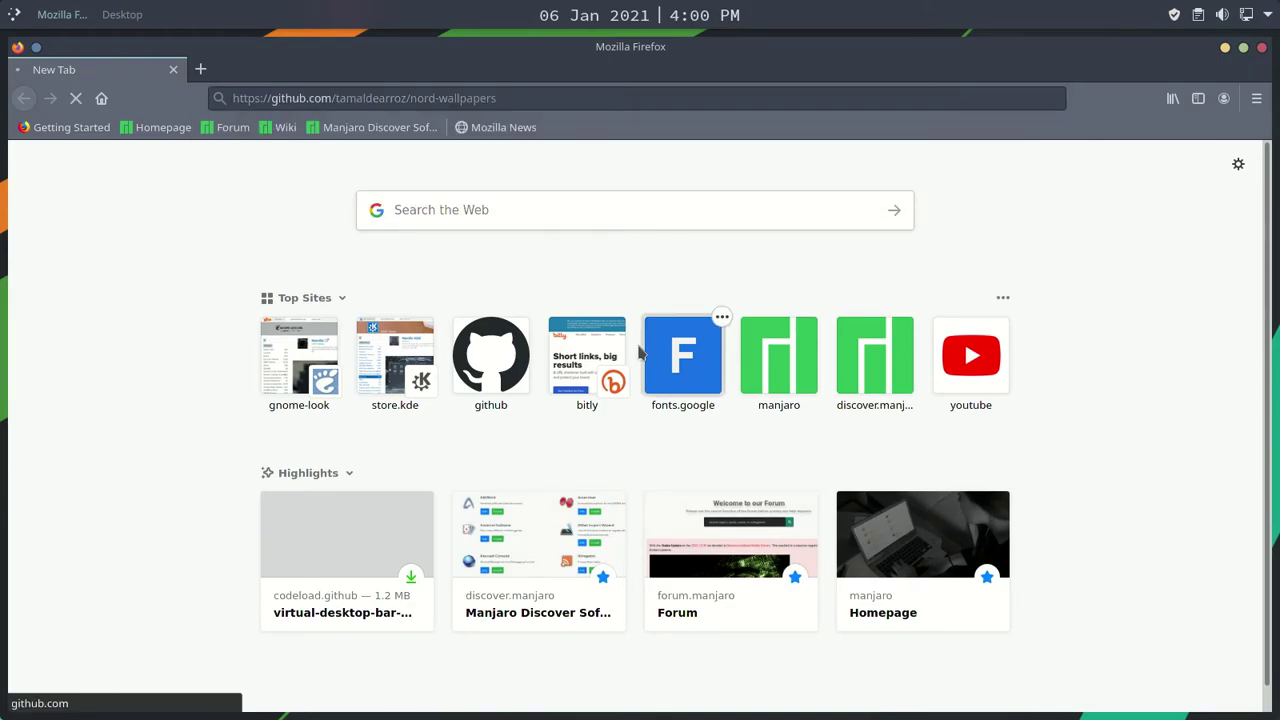